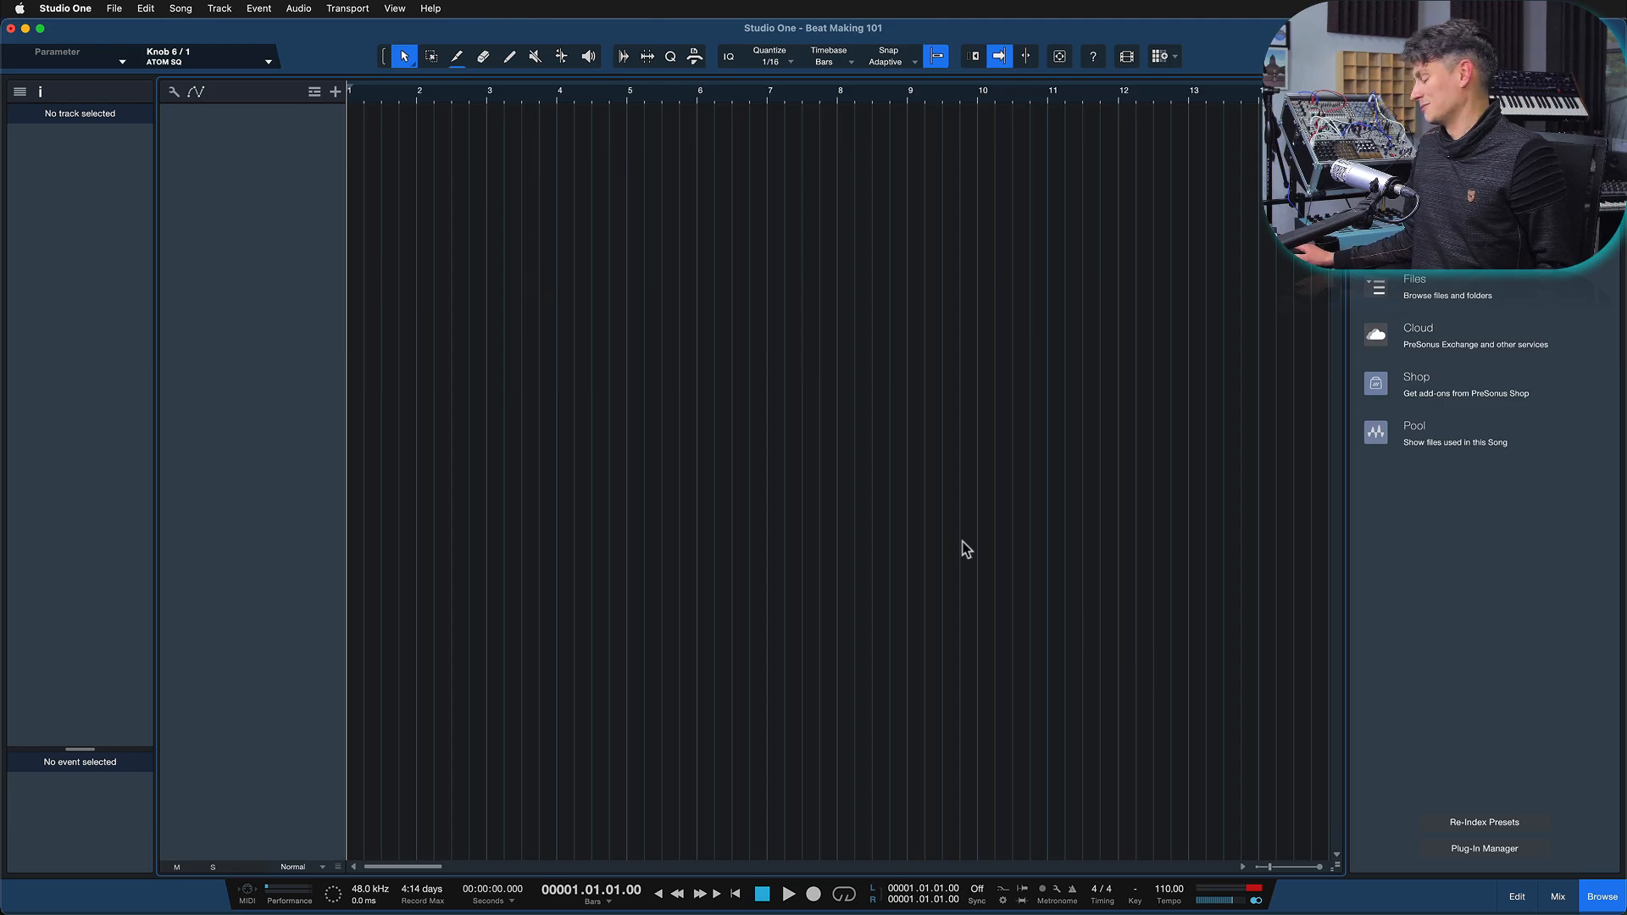
Hide the inspector, and check the Downtempo Series sound set among the installed content in the installation manager before closing it
left_click(40, 91)
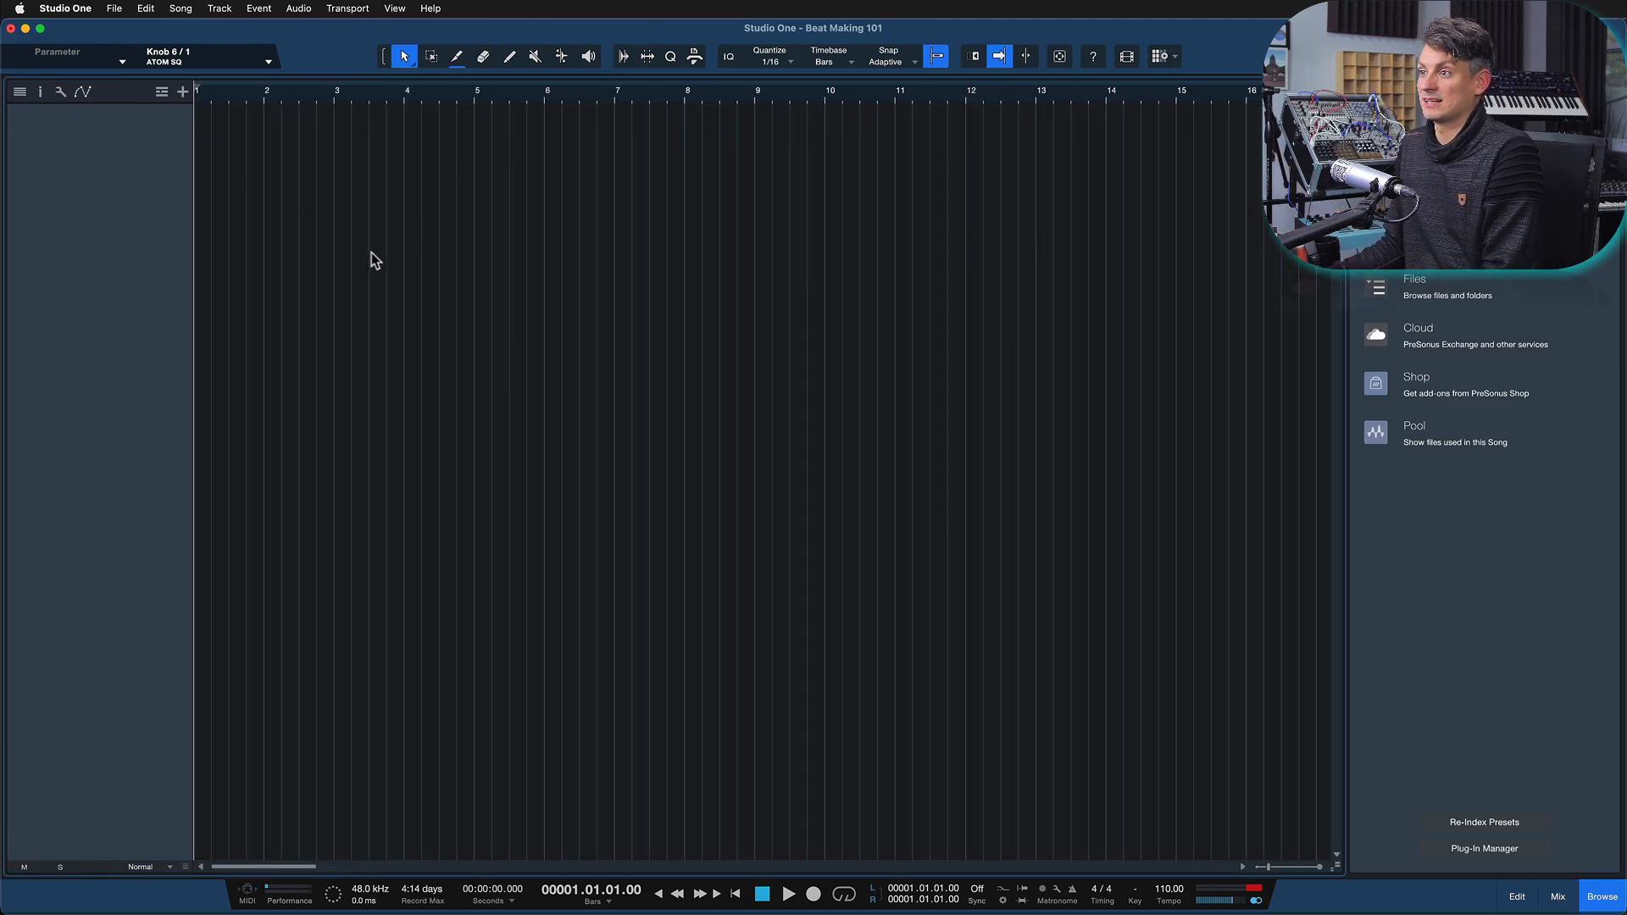
left_click(67, 8)
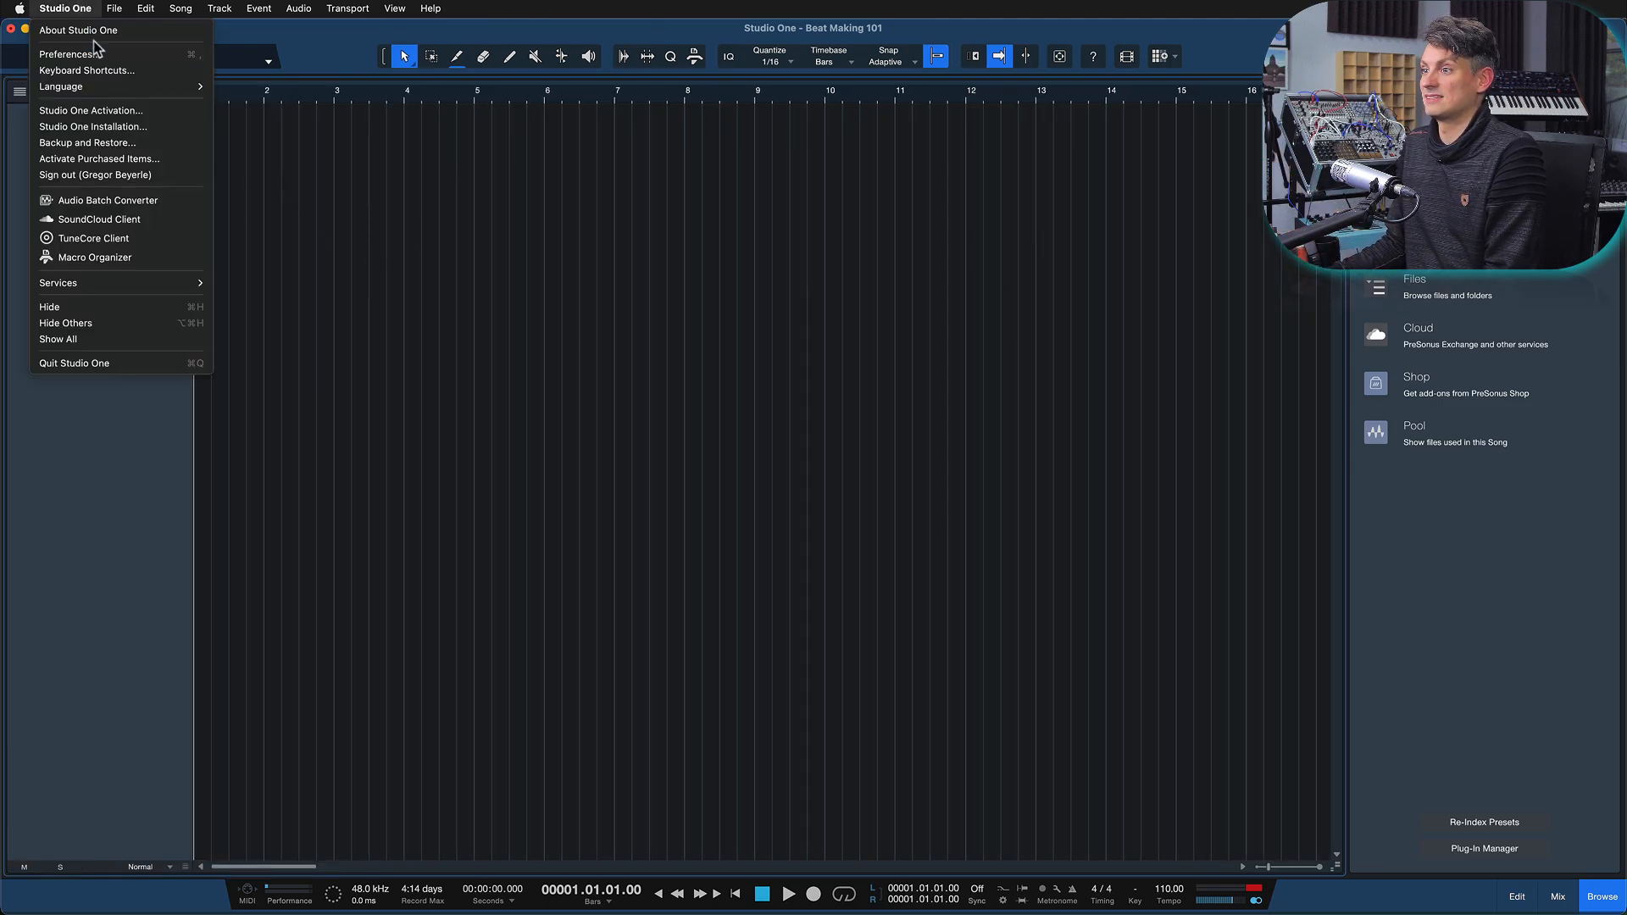
left_click(117, 127)
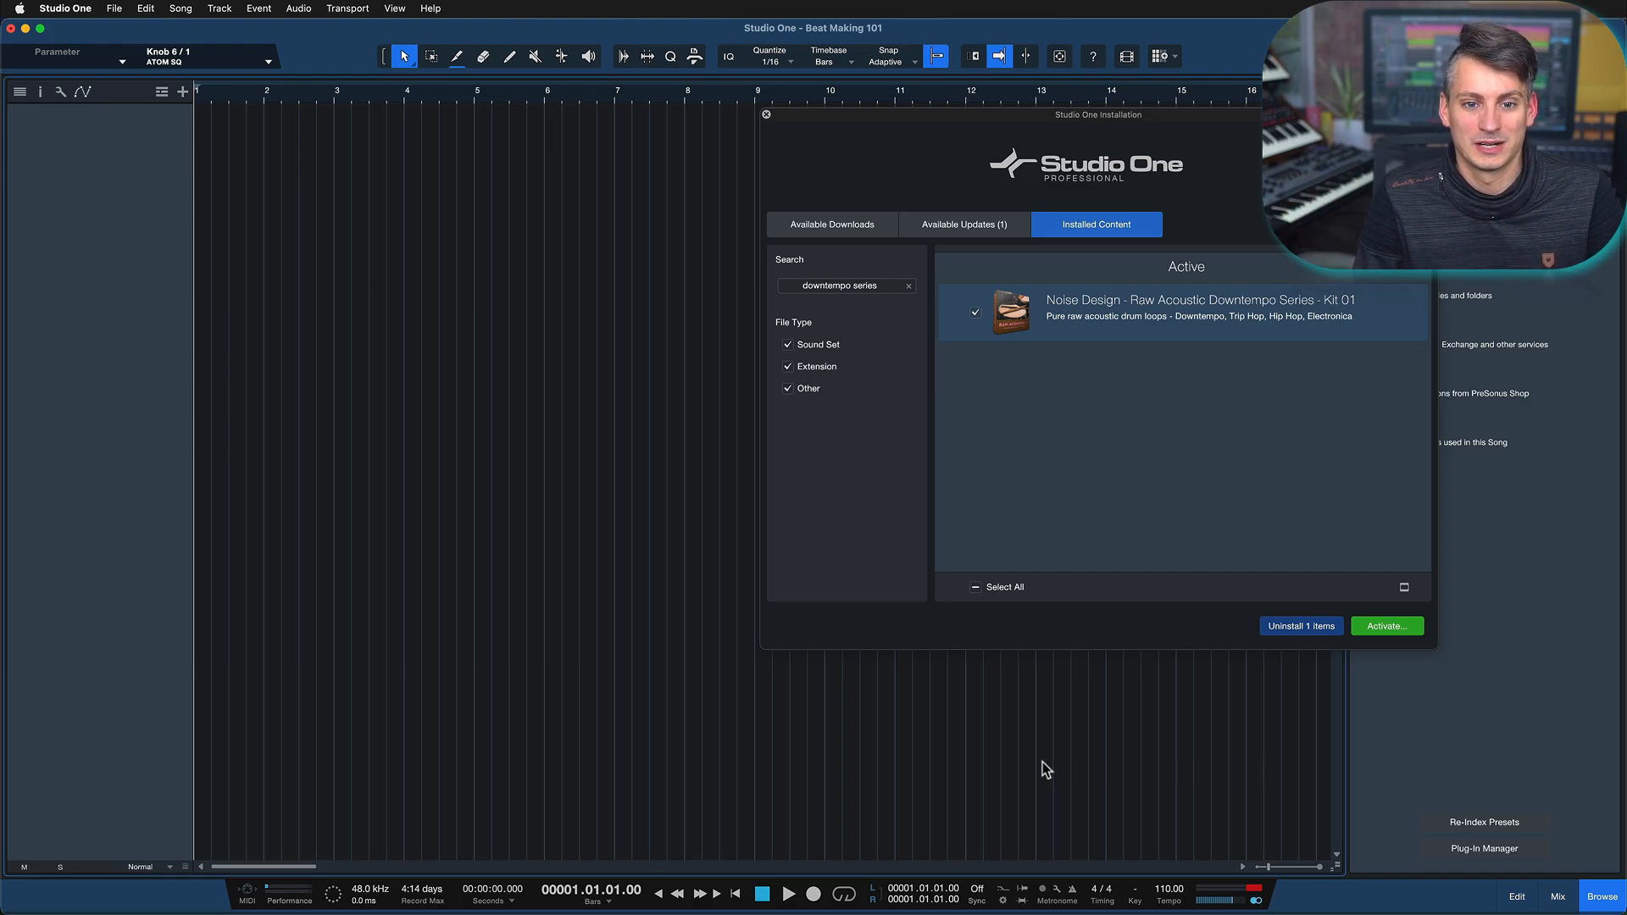
left_click(766, 116)
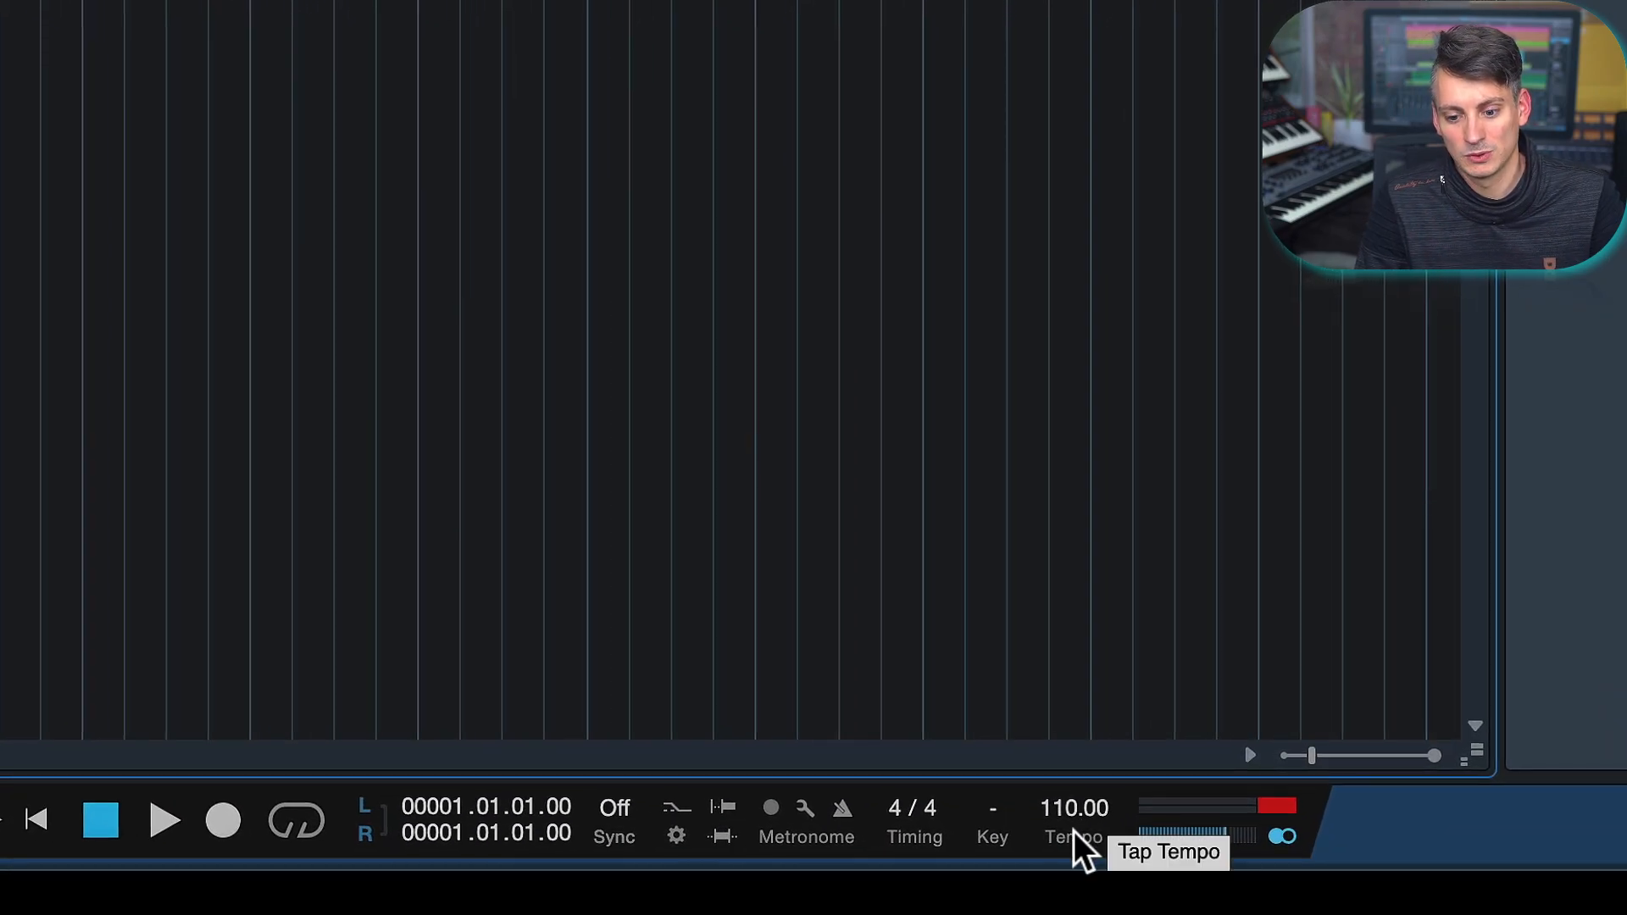
Try setting the song tempo by tapping it
left_click(1059, 837)
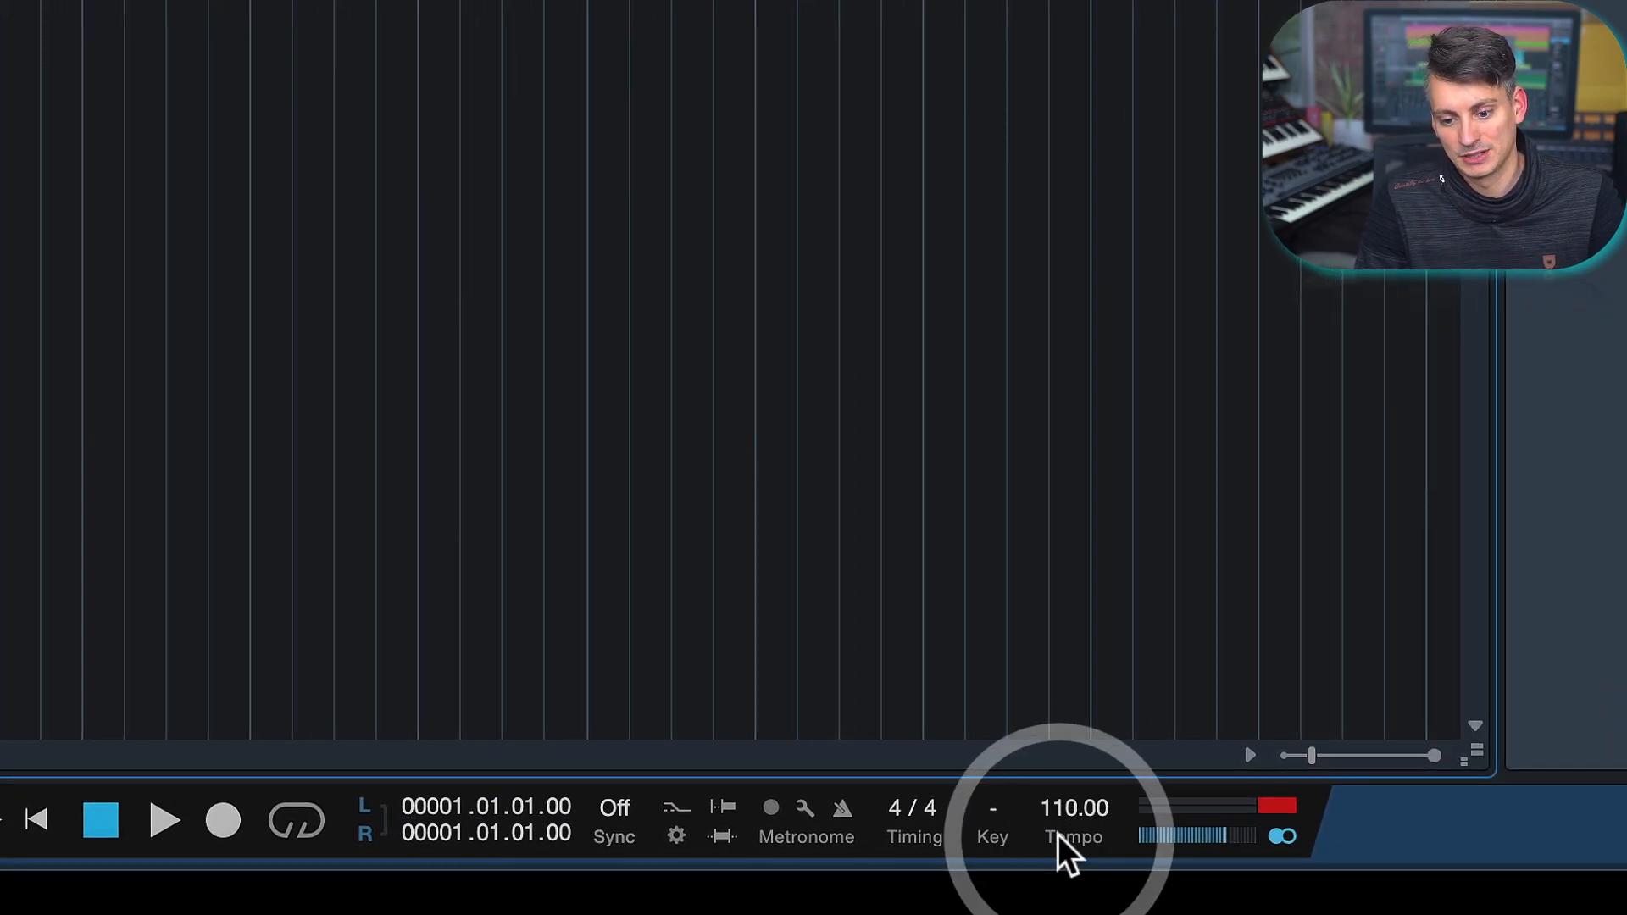
left_click(1059, 836)
left_click(1059, 837)
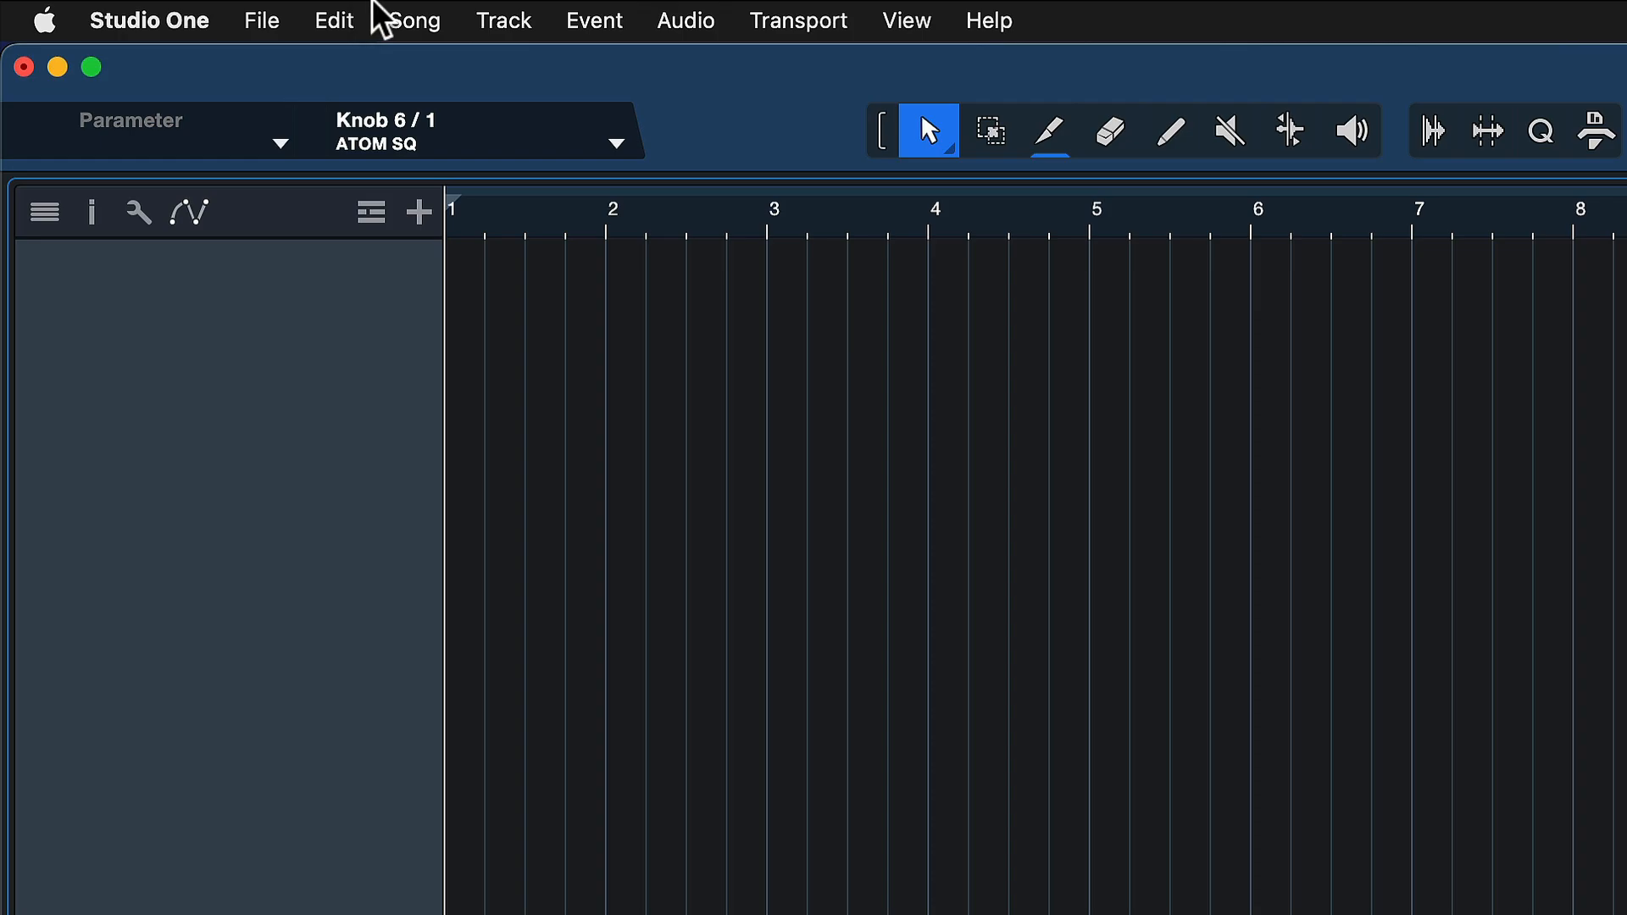
Review the general song settings, including the sample rate and the option to stretch audio files to tempo, and leave without changes
left_click(389, 19)
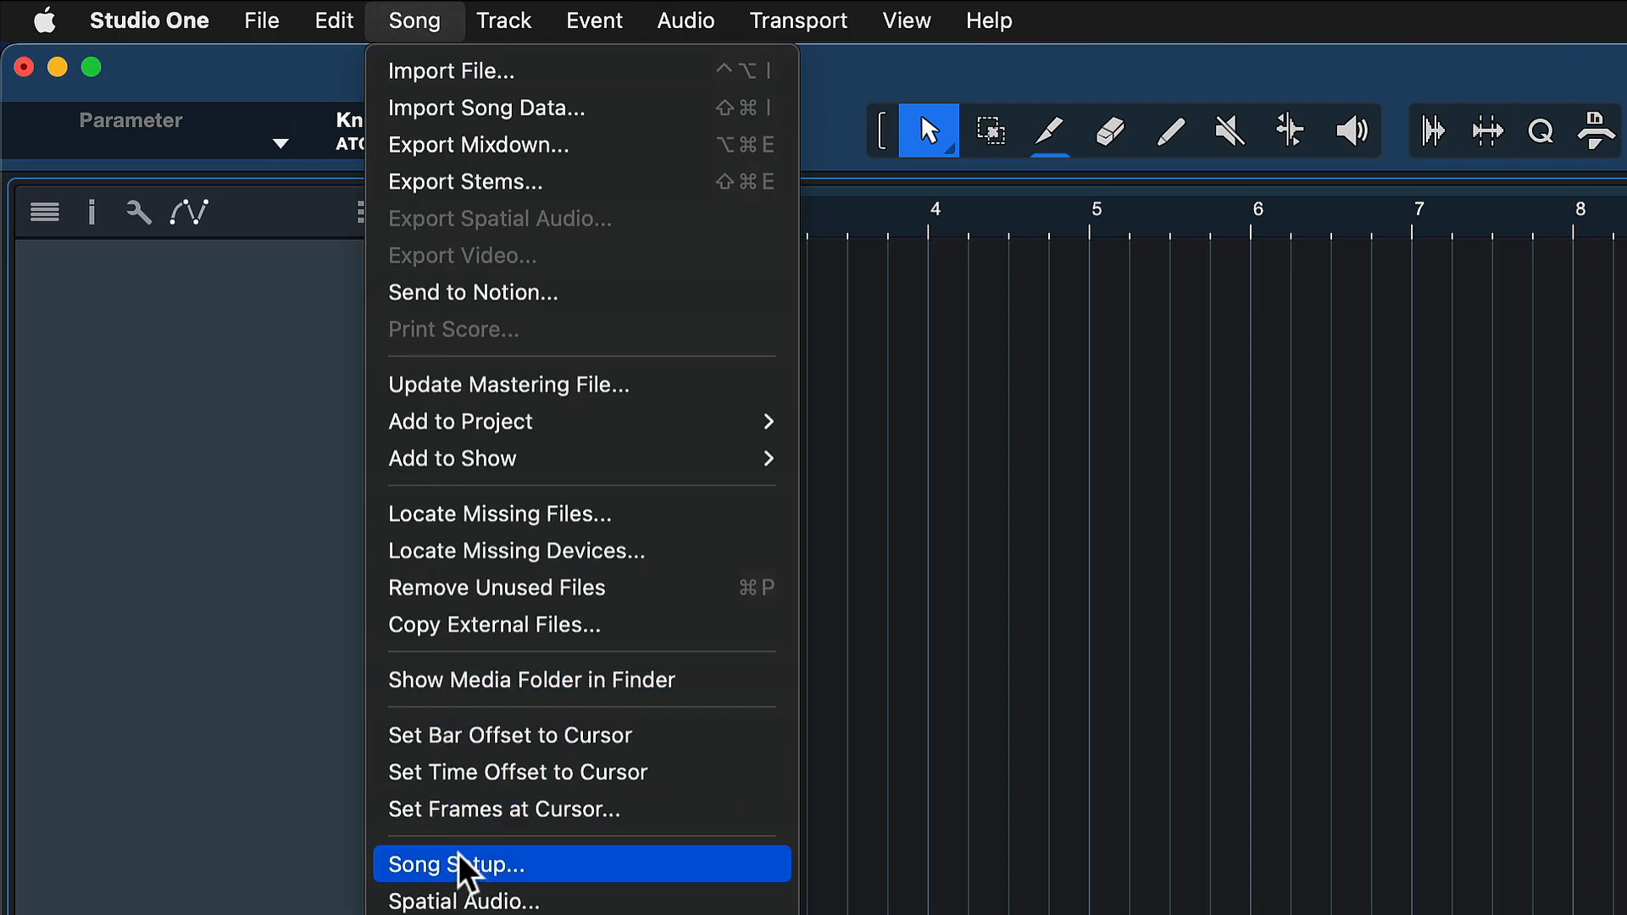
left_click(458, 864)
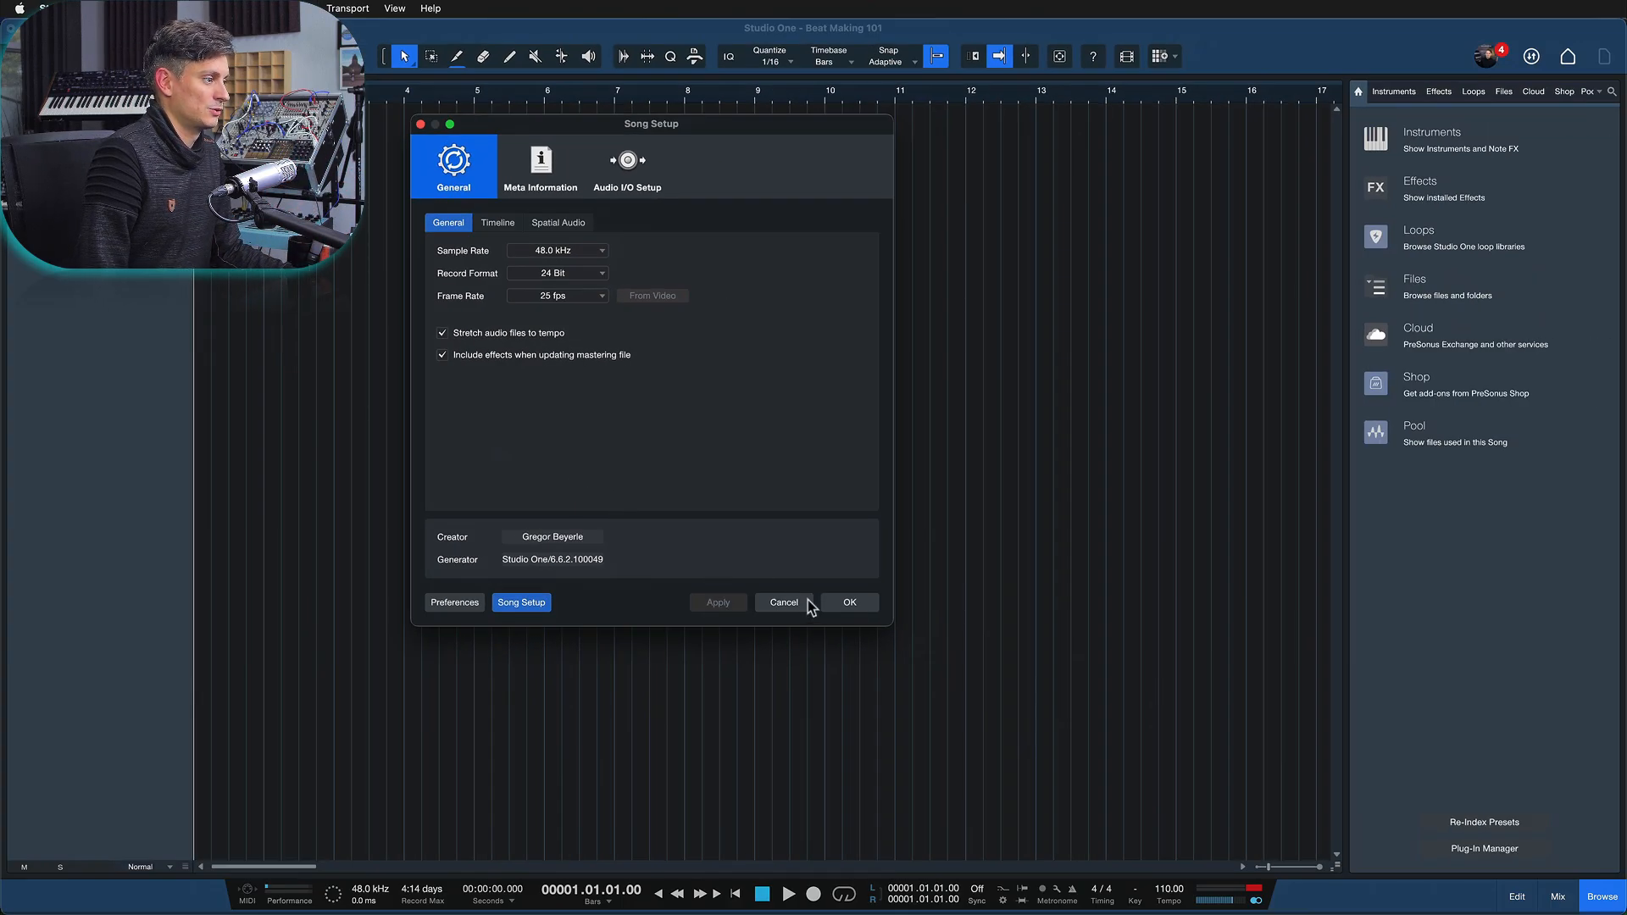
left_click(782, 603)
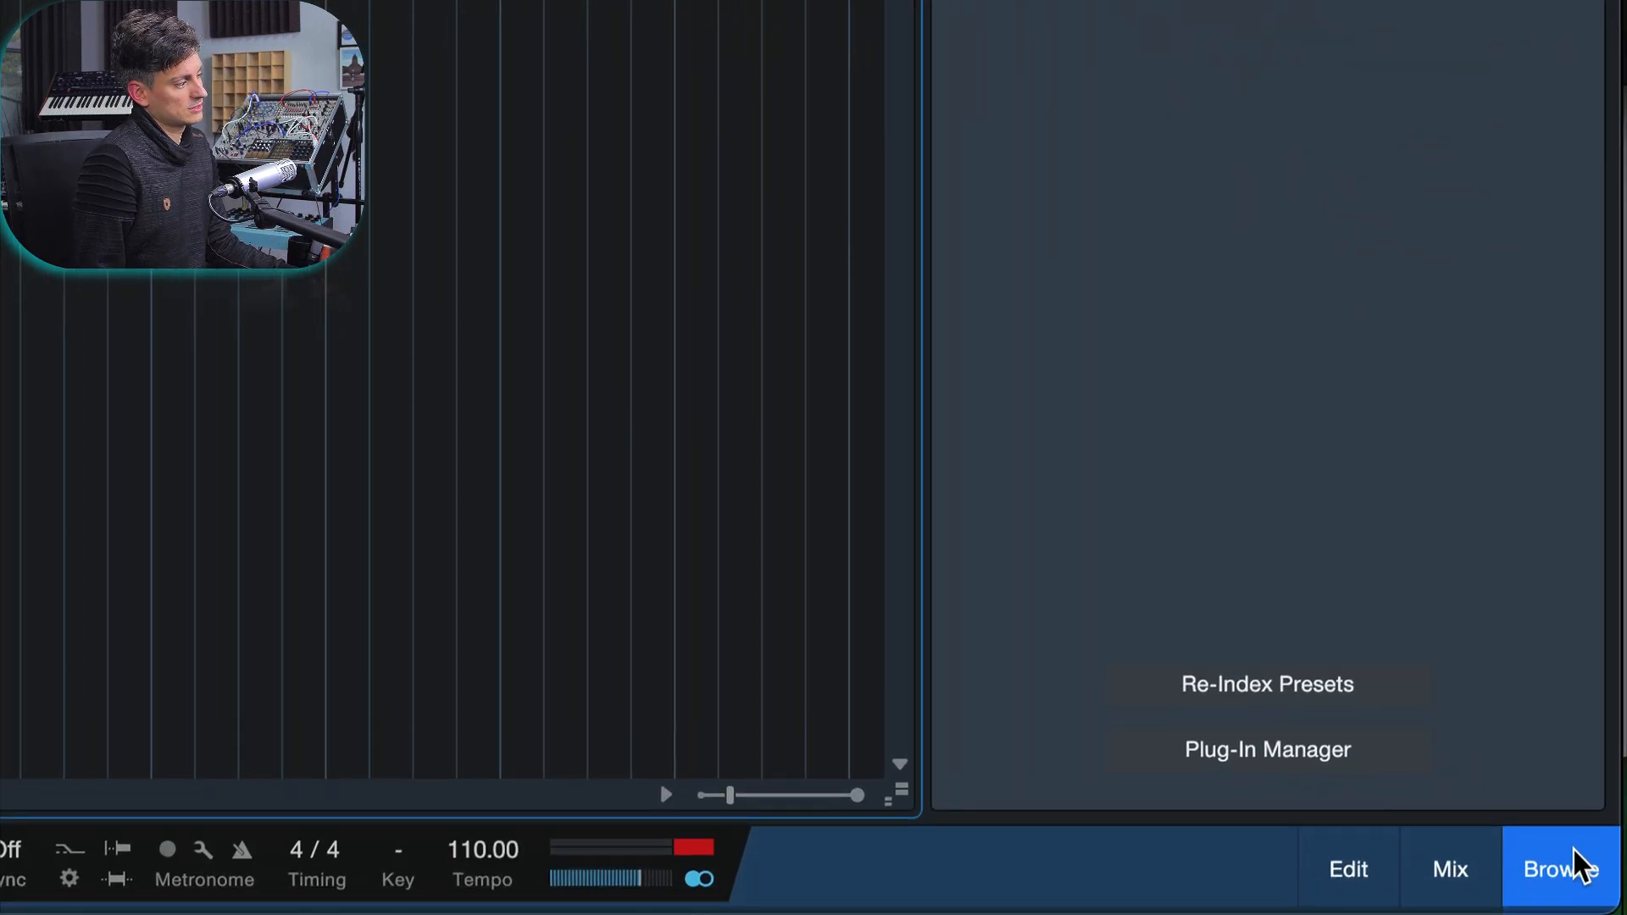
Toggle the browser off and on again, and expand the Sound Sets folder among its files
left_click(1601, 890)
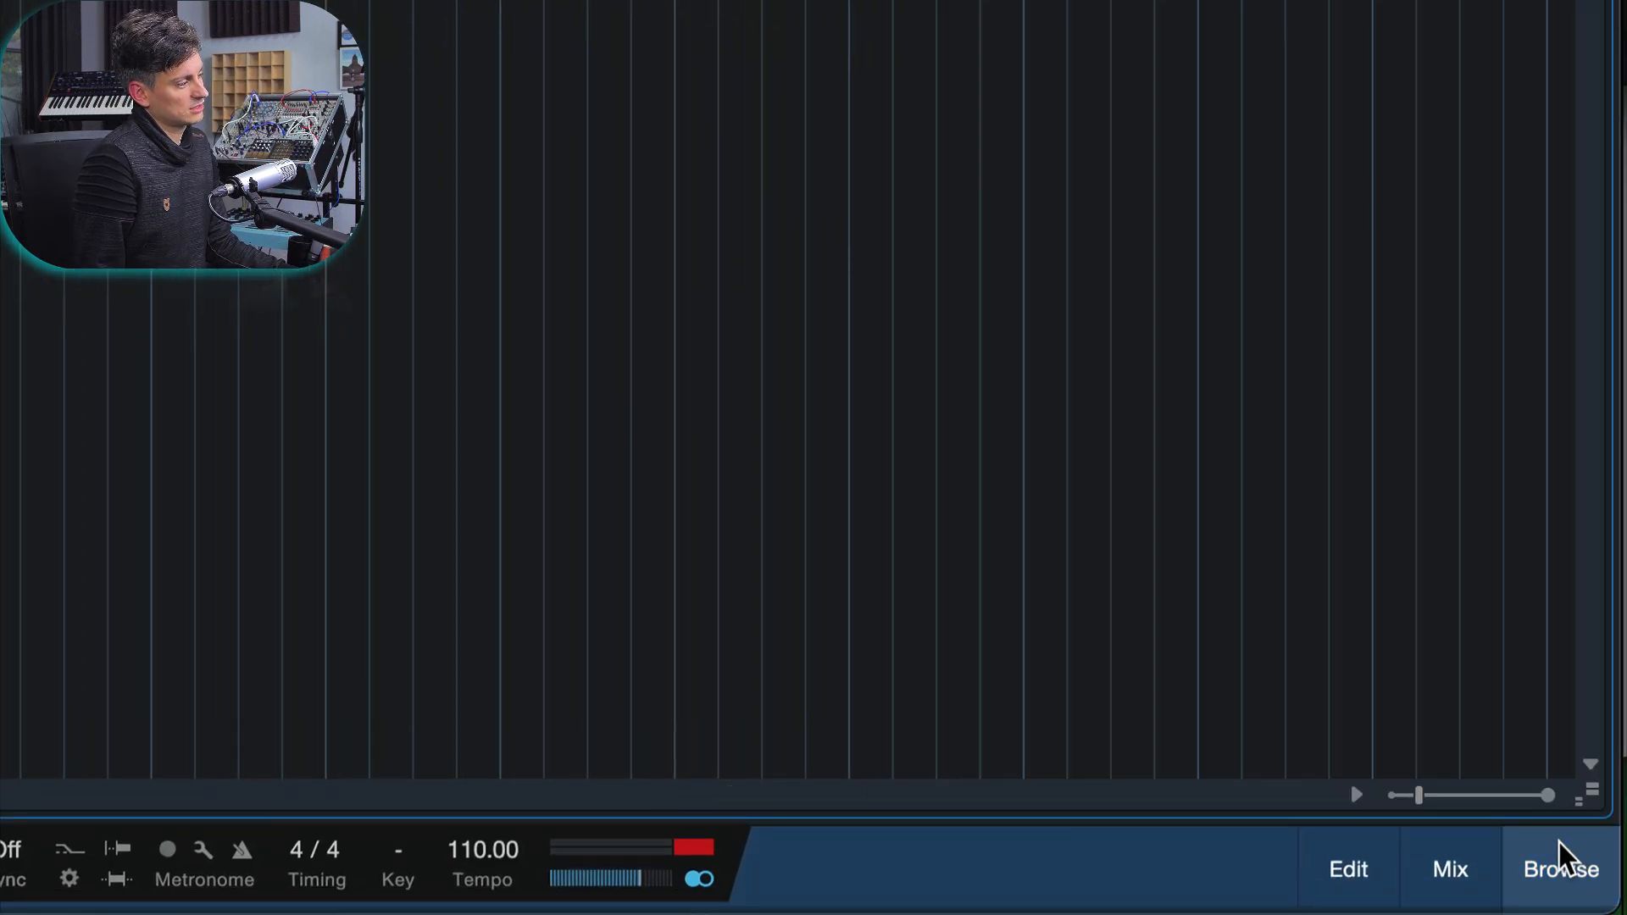
left_click(1559, 843)
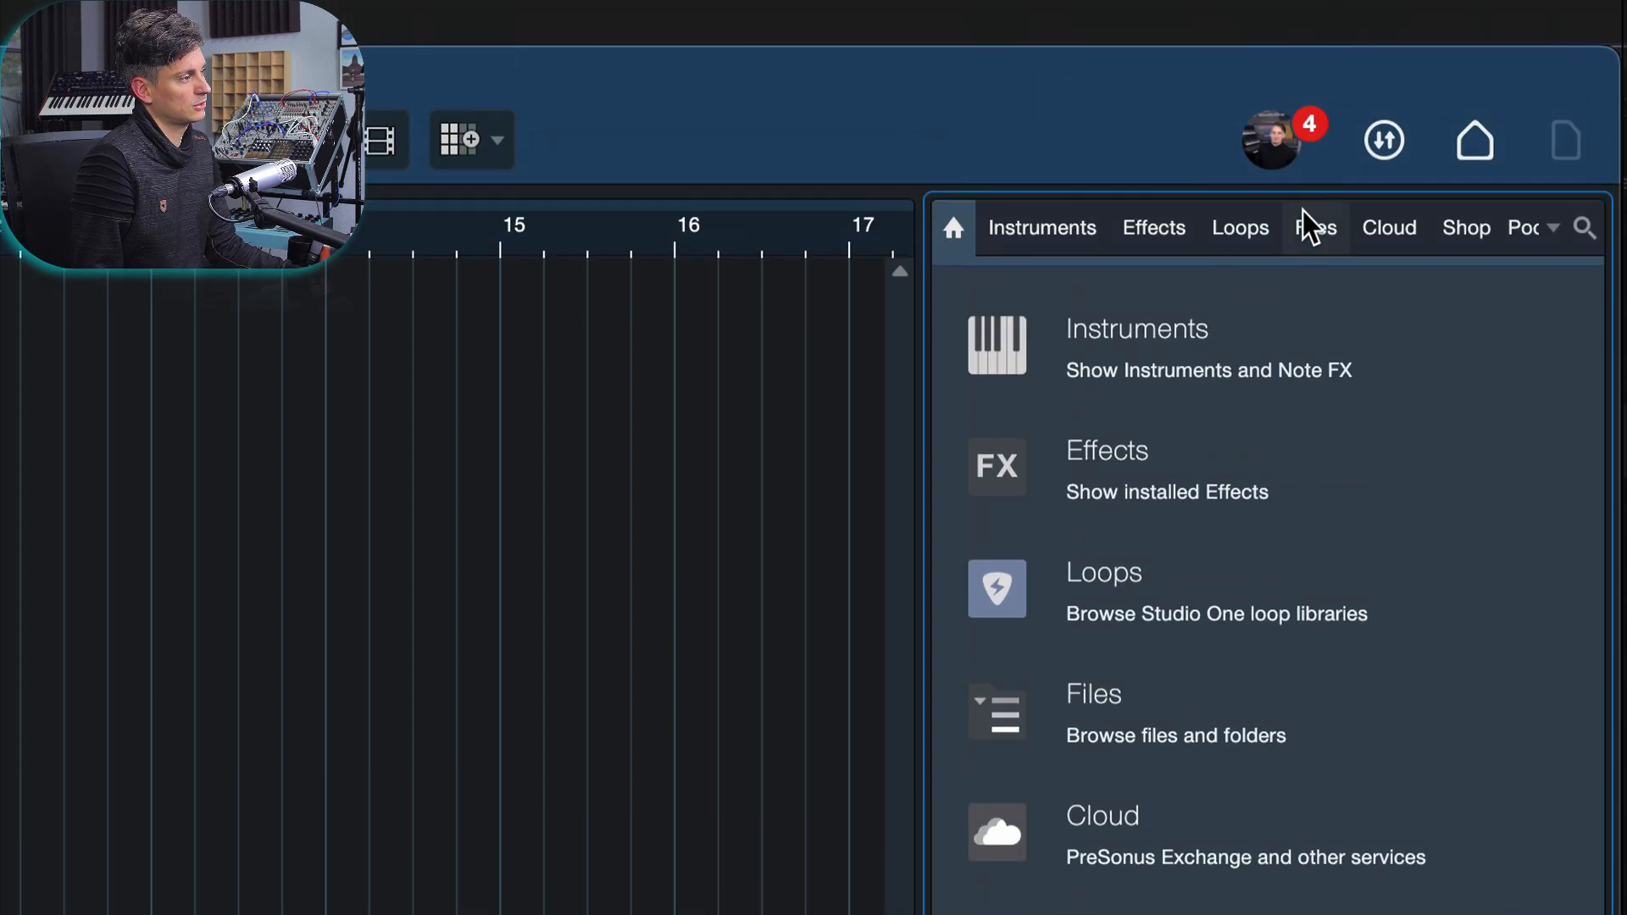
left_click(1104, 697)
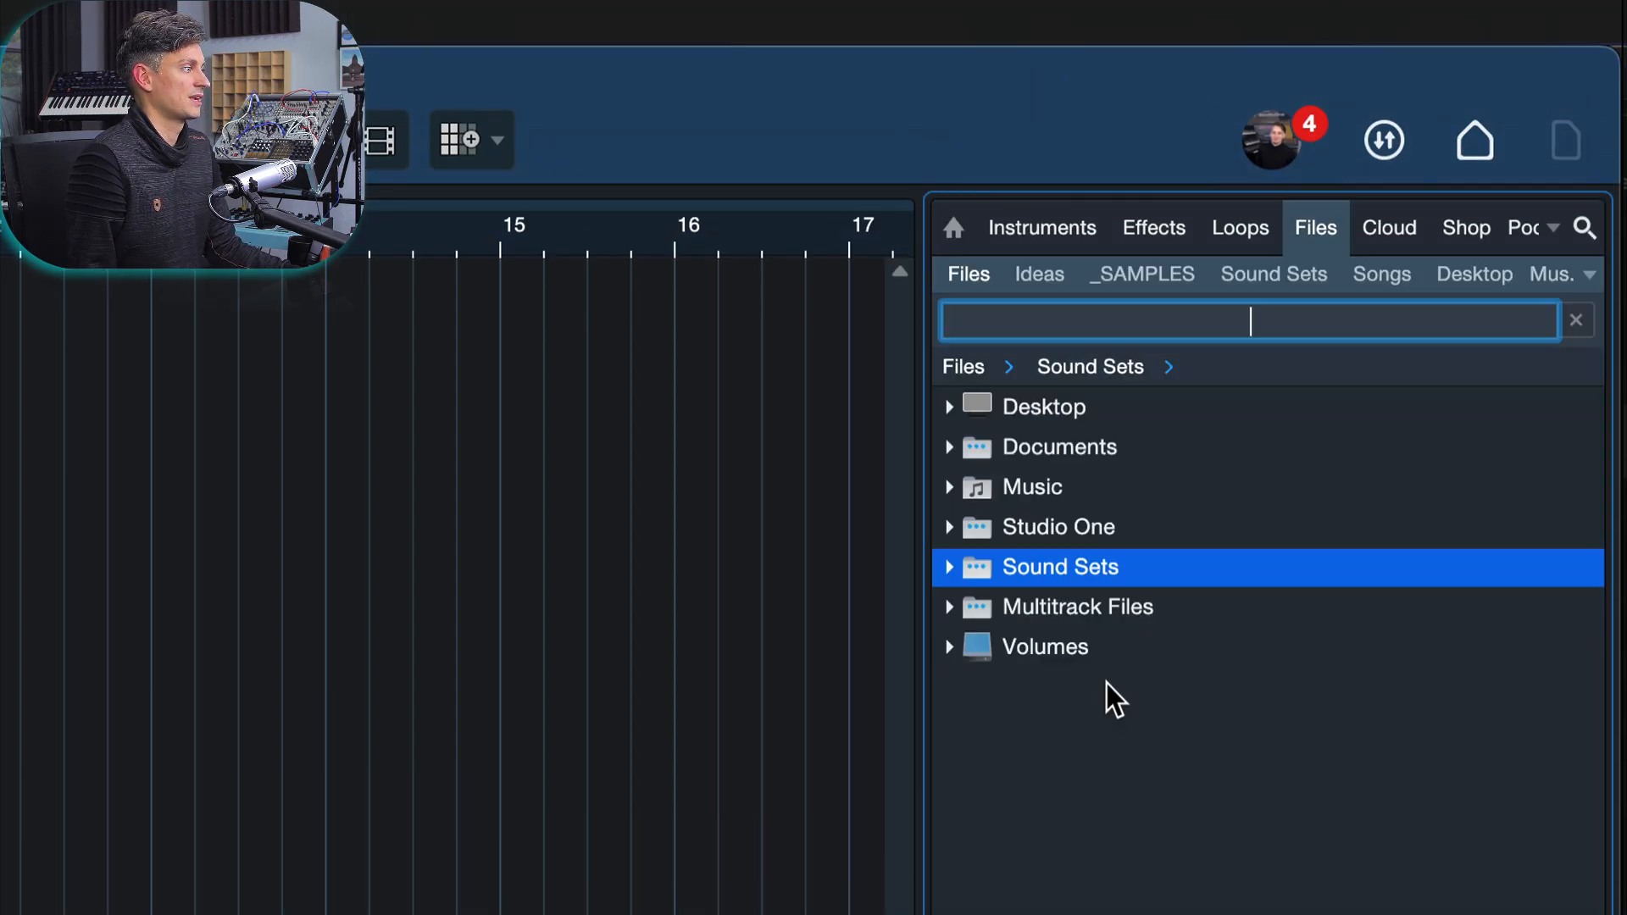
double_click(990, 568)
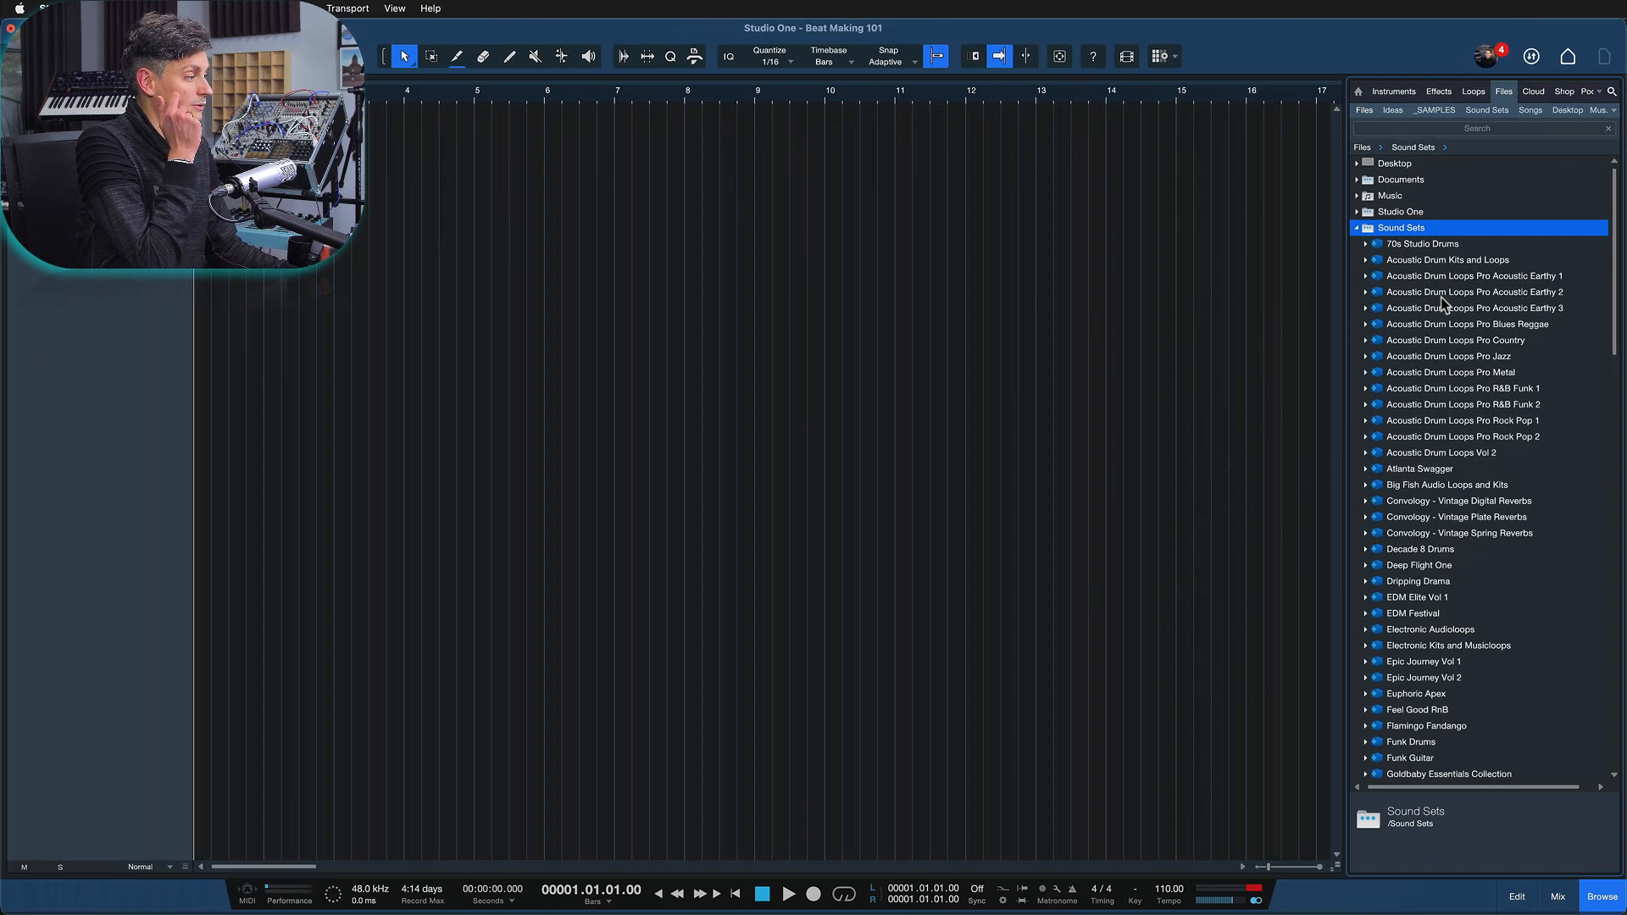
Expand the Noise Design - Raw Acoustic Downtempo Series Kit 01 sound set and its ND RA Downtempo Kit01 078bpm folder
scroll(1496, 433, "down", 10)
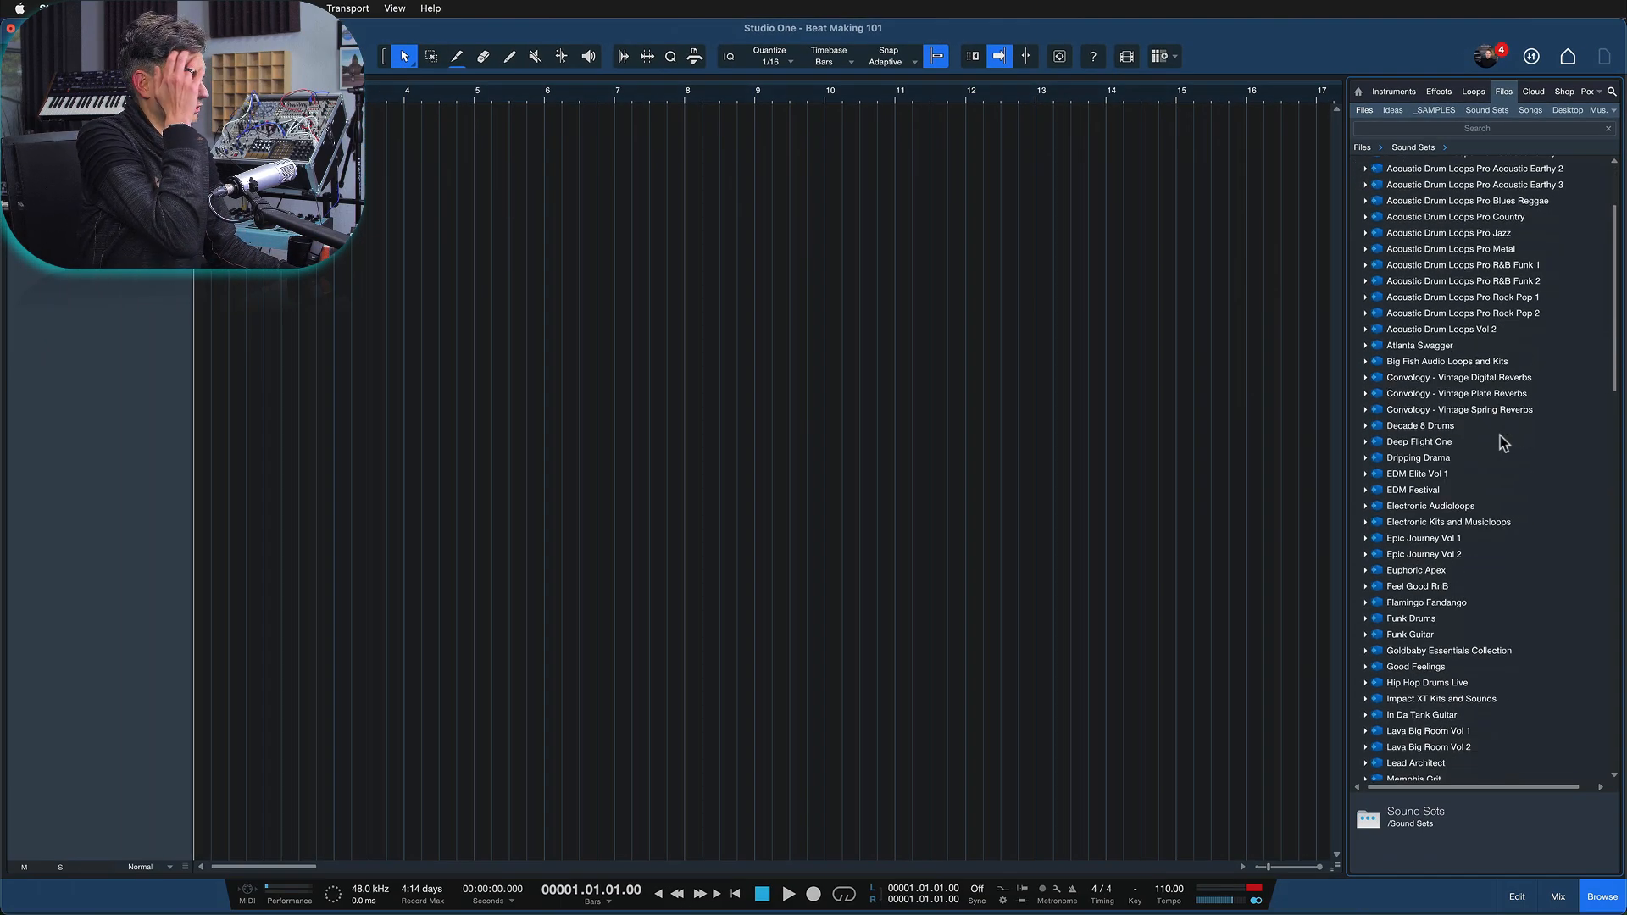
scroll(1490, 423, "down", 3)
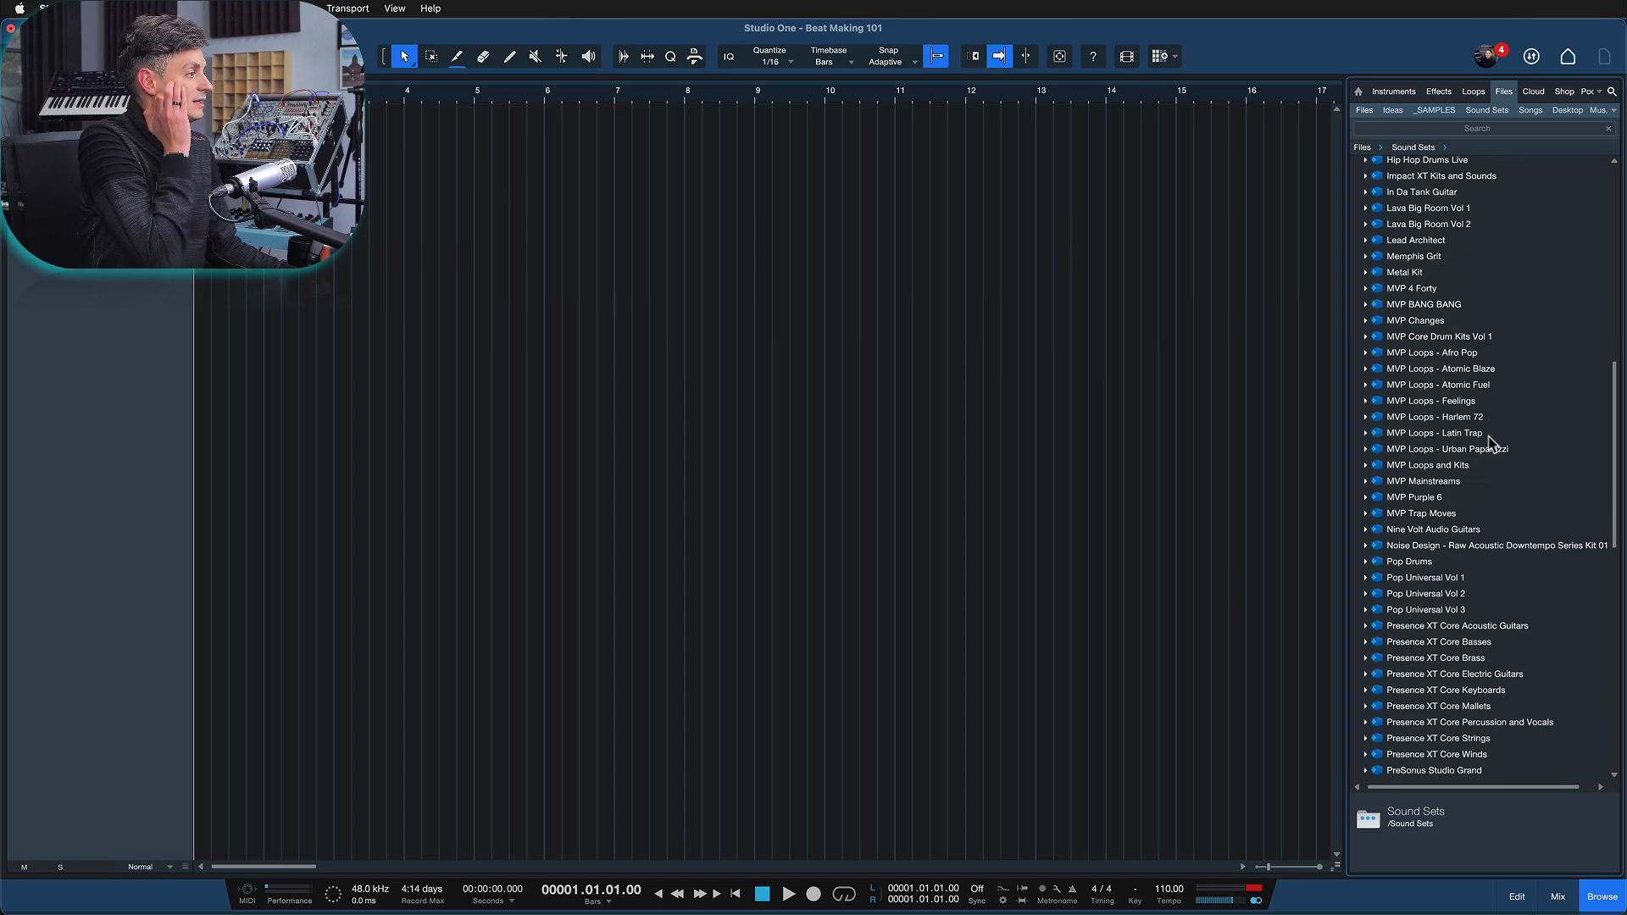
double_click(1470, 546)
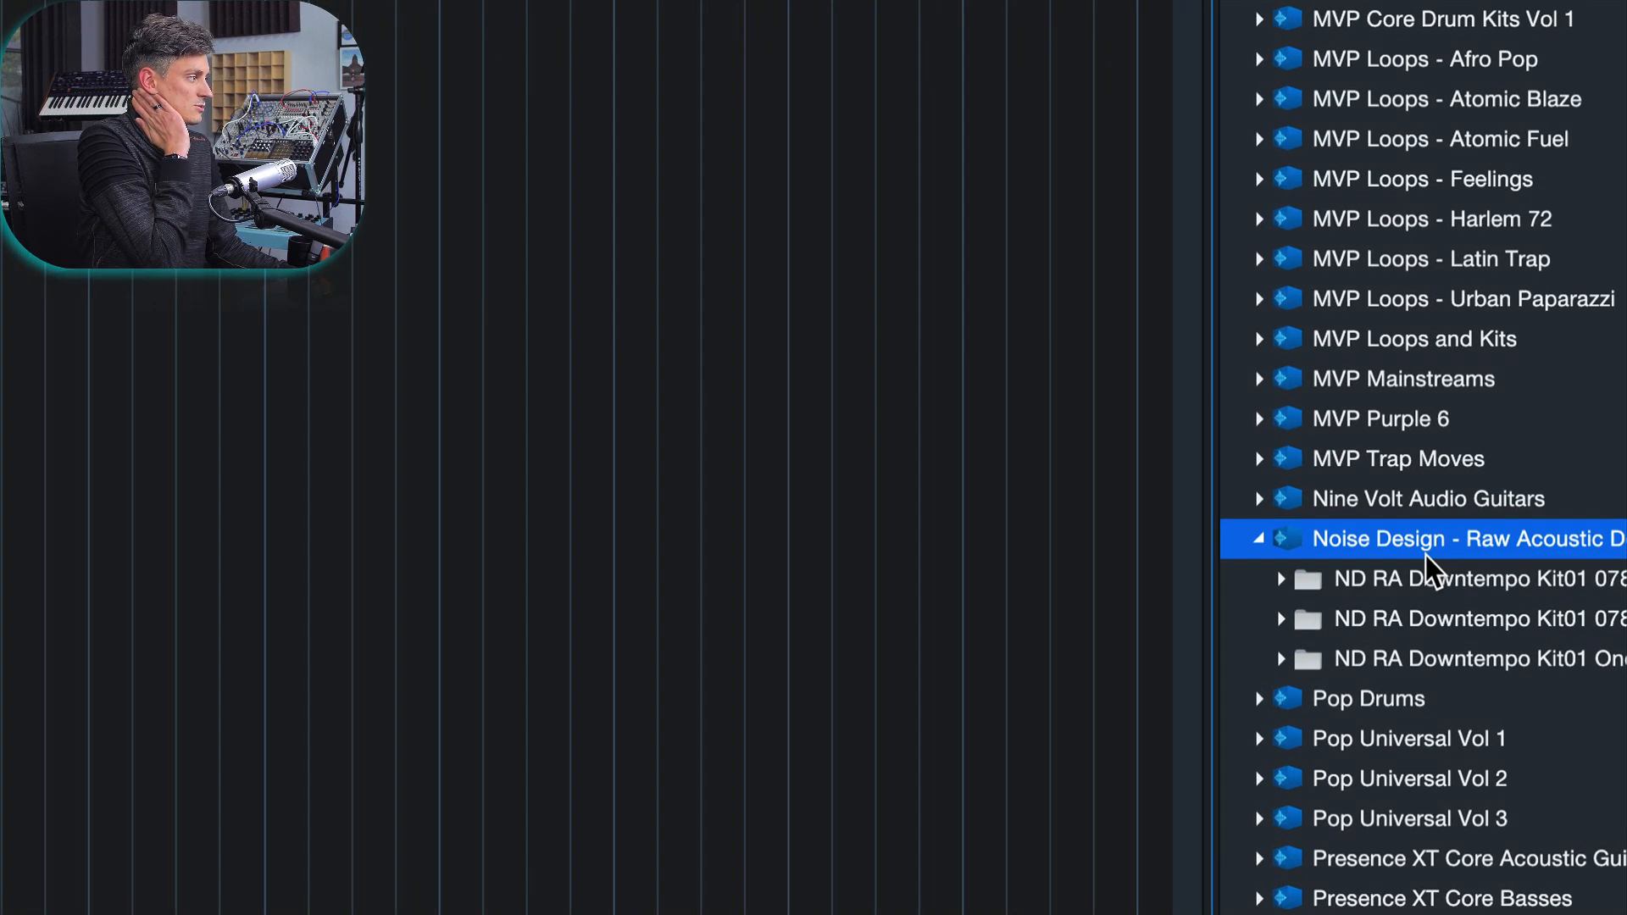
left_click(1422, 561)
double_click(1401, 583)
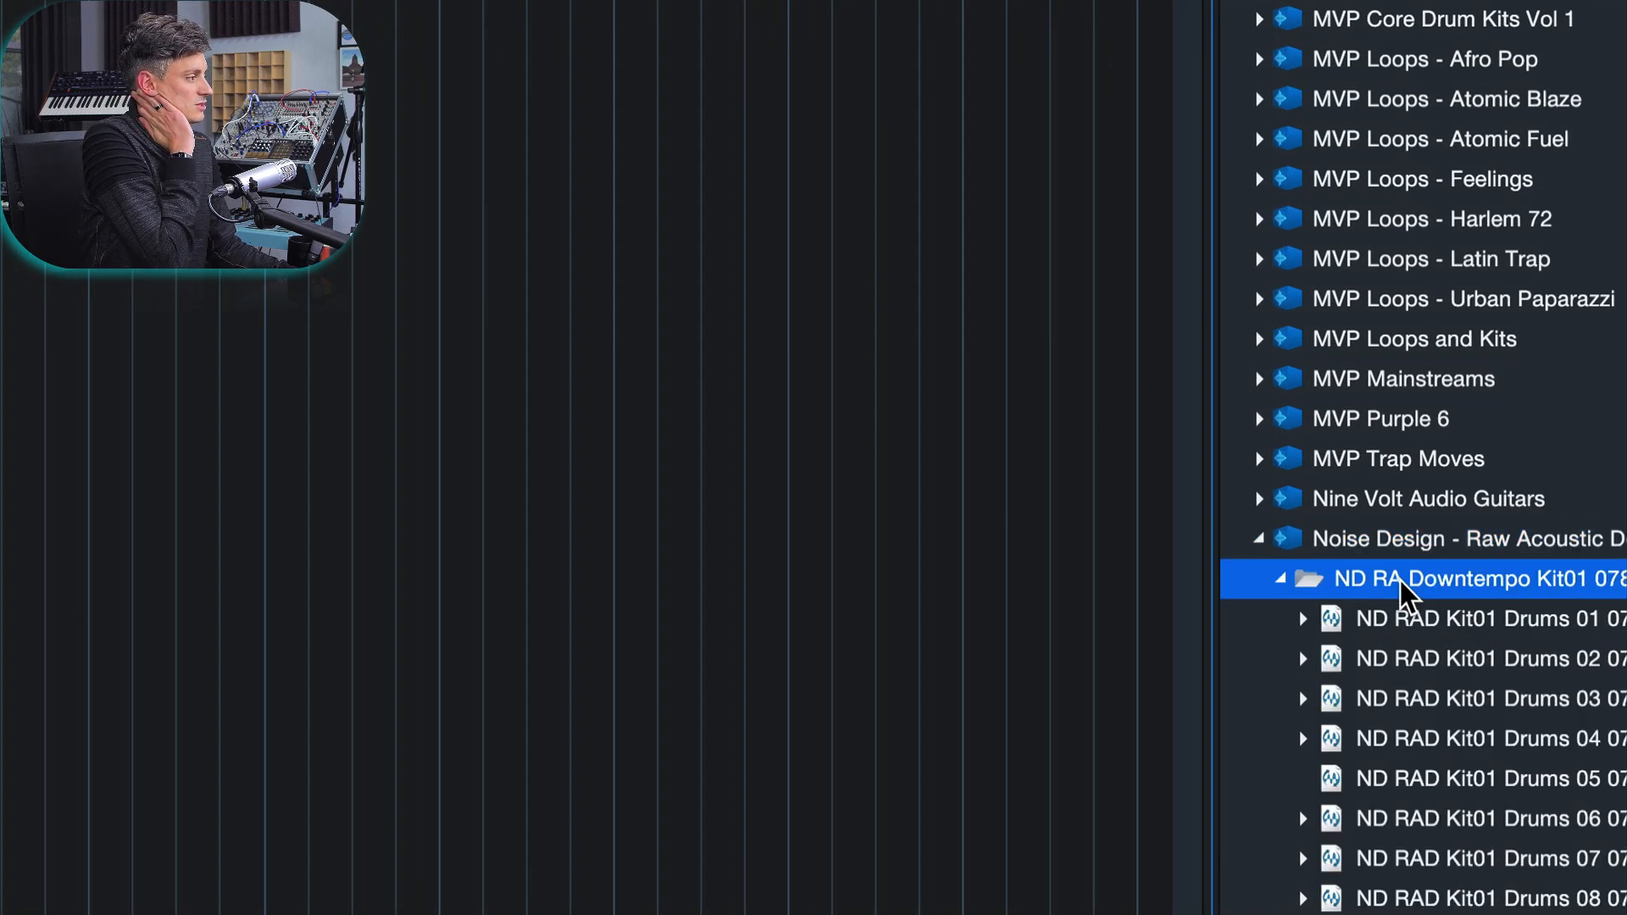
Audition the Drums 05 and Drums 01 loops, return to Drums 05, and stop the preview
left_click(1400, 781)
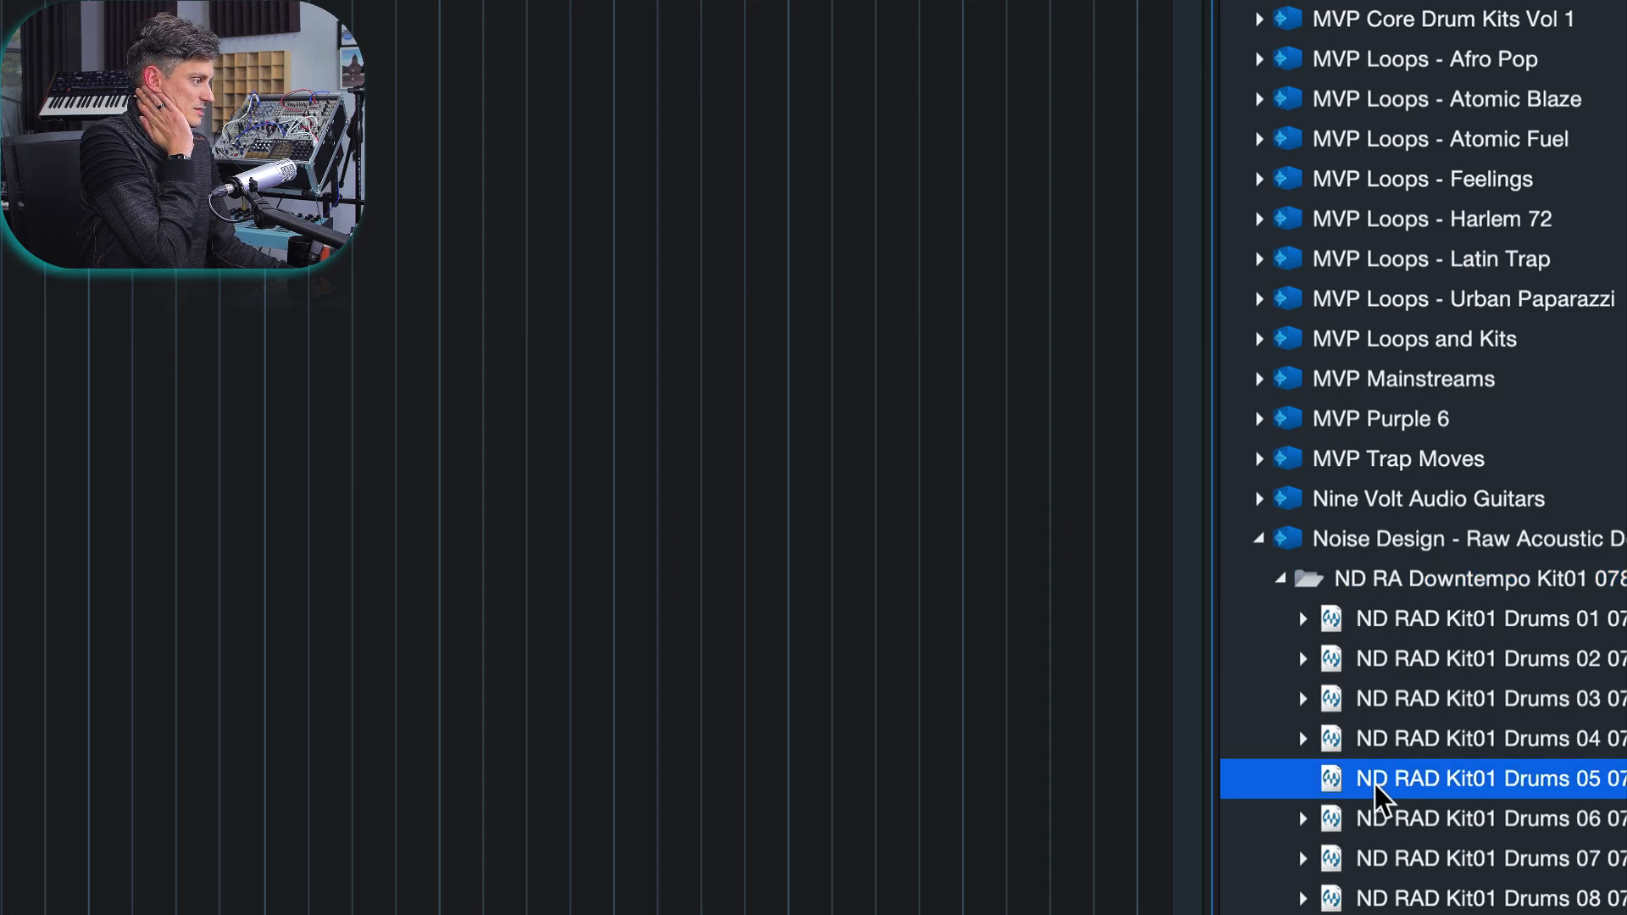
left_click(1370, 627)
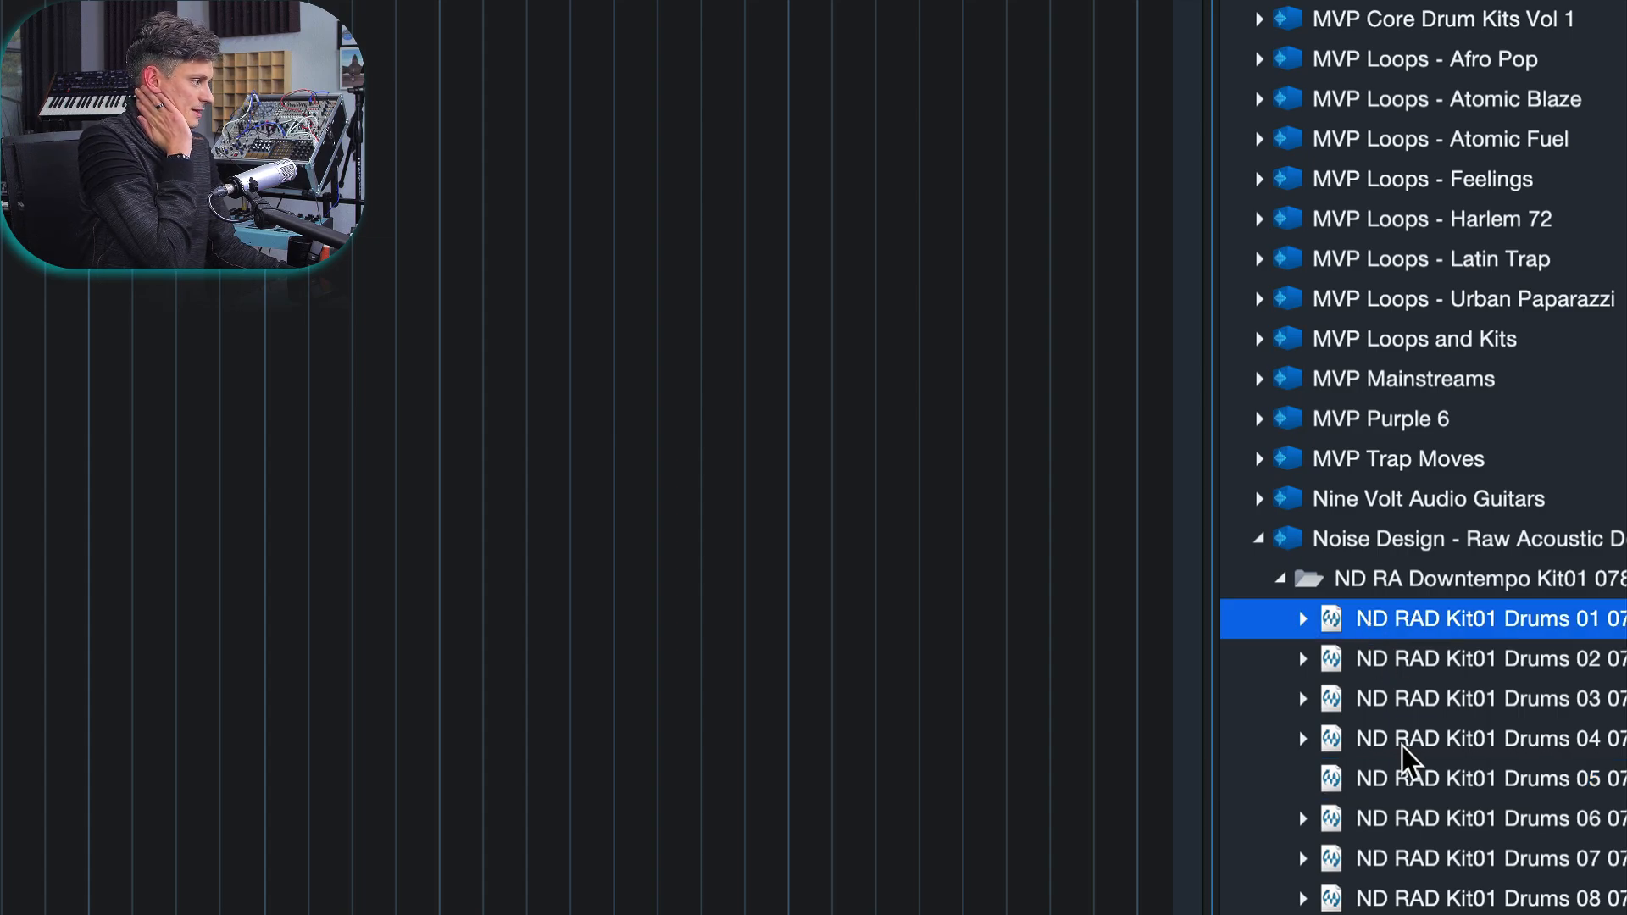
left_click(1426, 793)
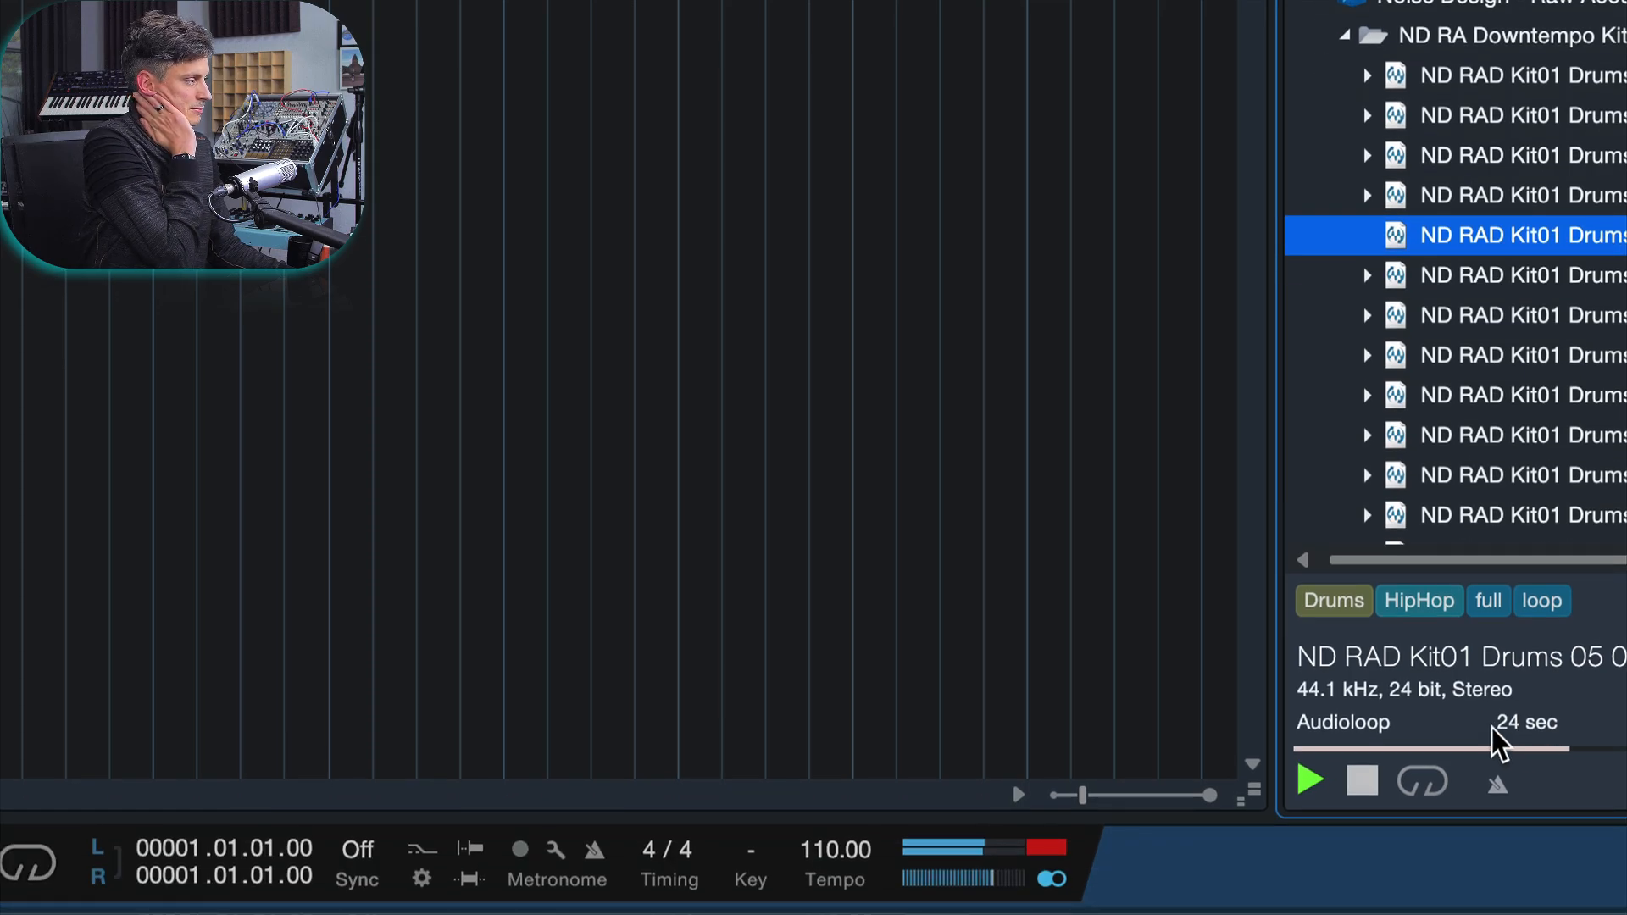
left_click(1363, 784)
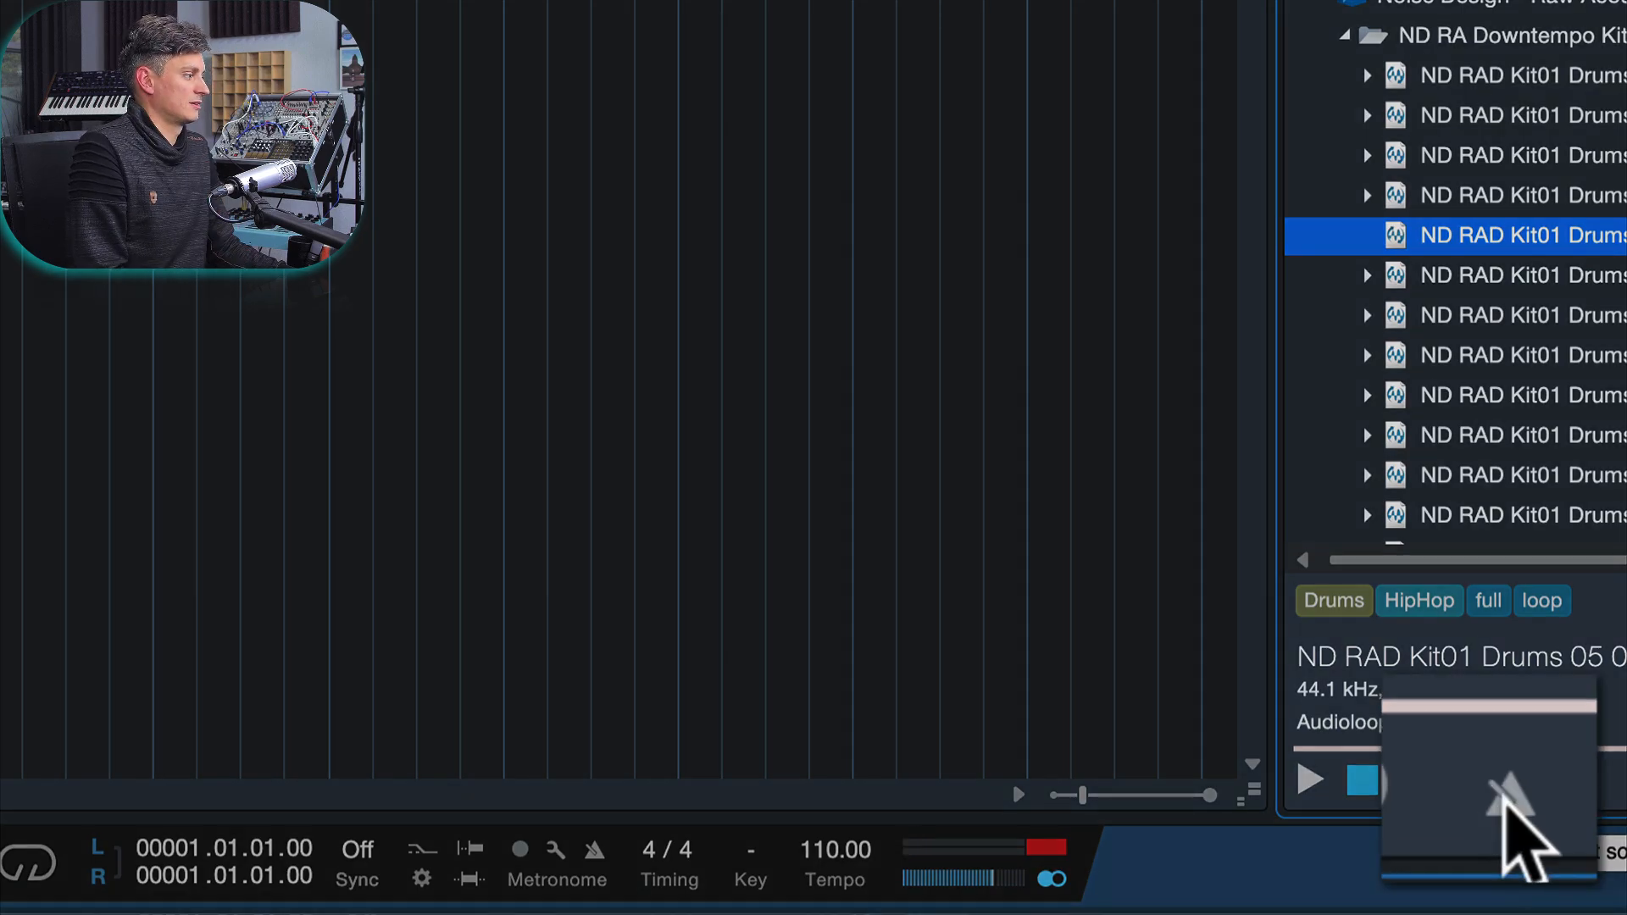
Enable song-tempo playback and looping for the browser preview, audition the Drums 05 loop with them, and stop playback
left_click(1504, 805)
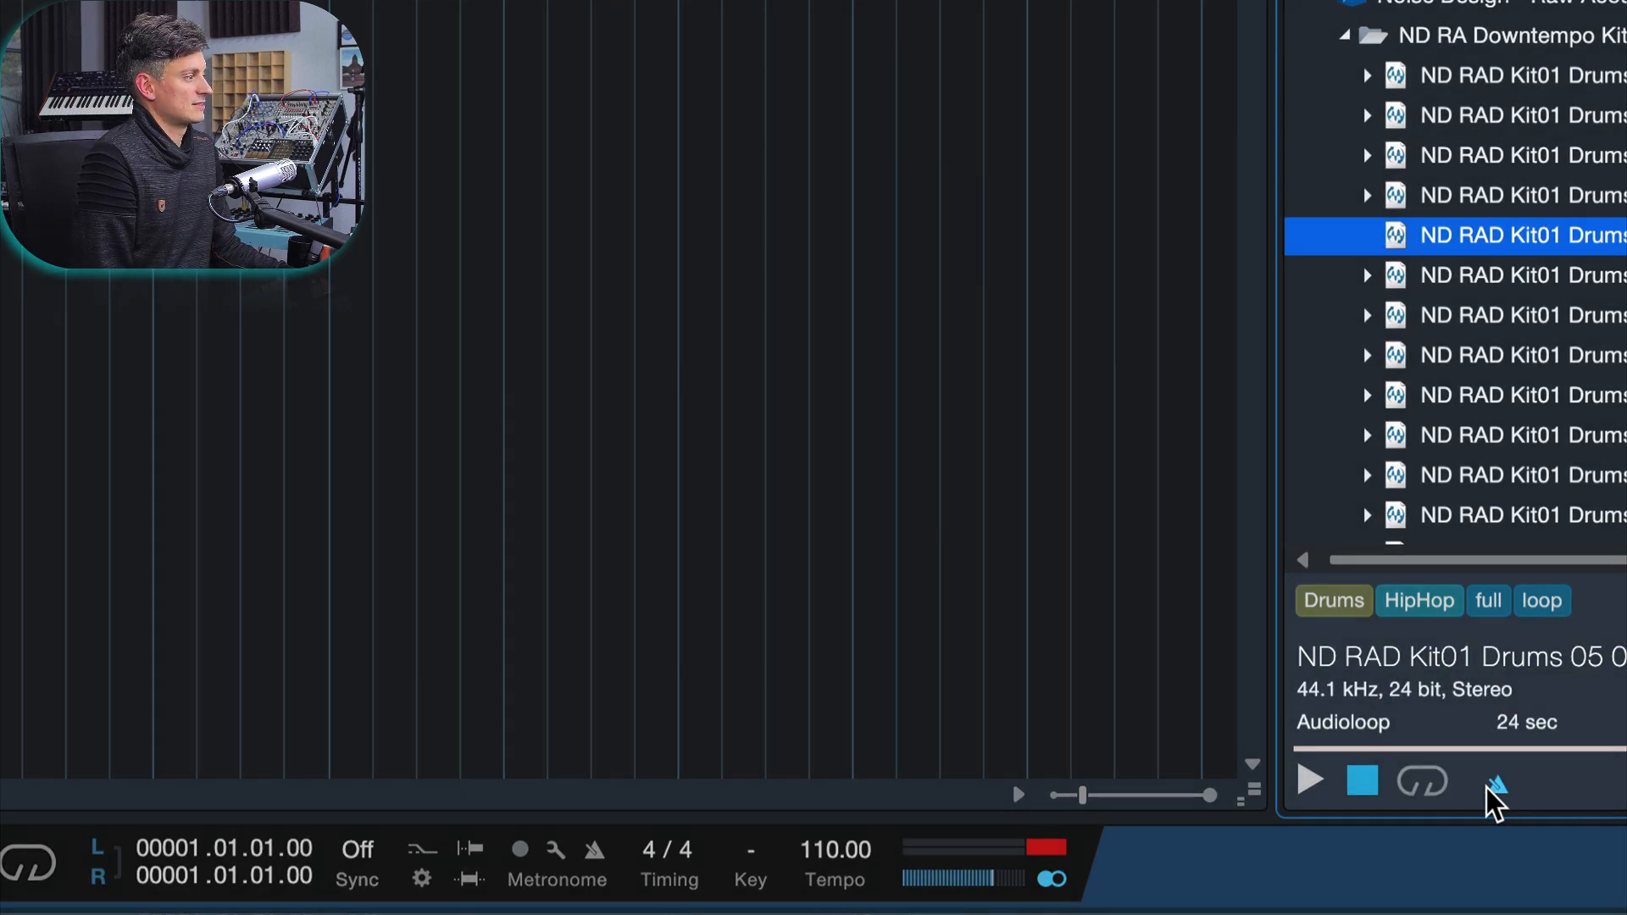
left_click(1309, 781)
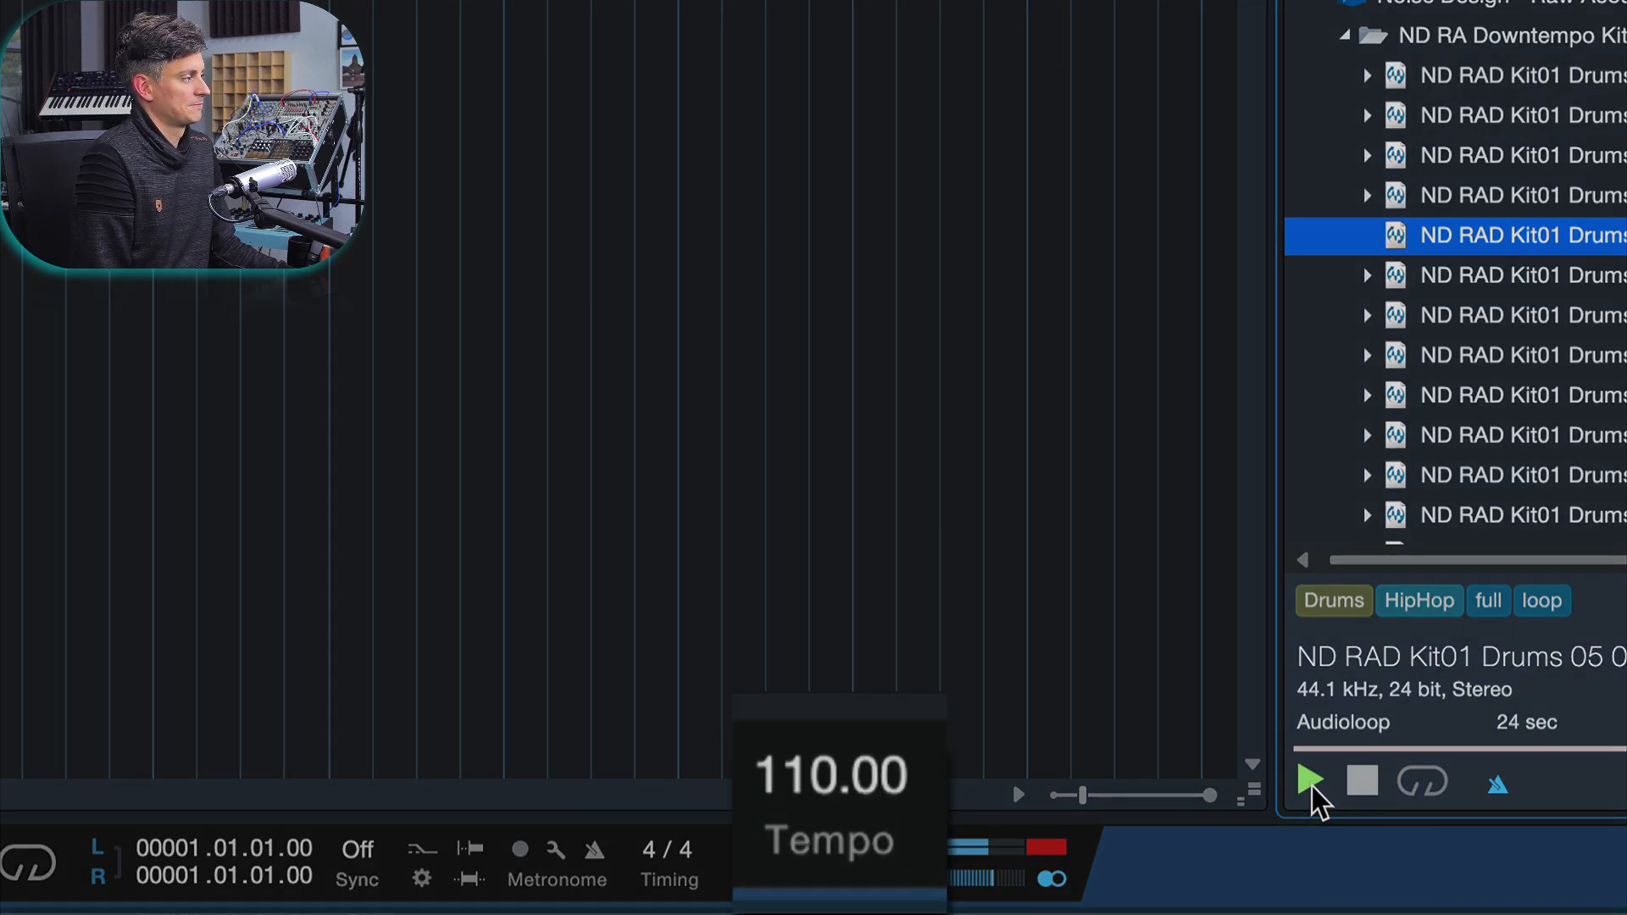
left_click(1421, 787)
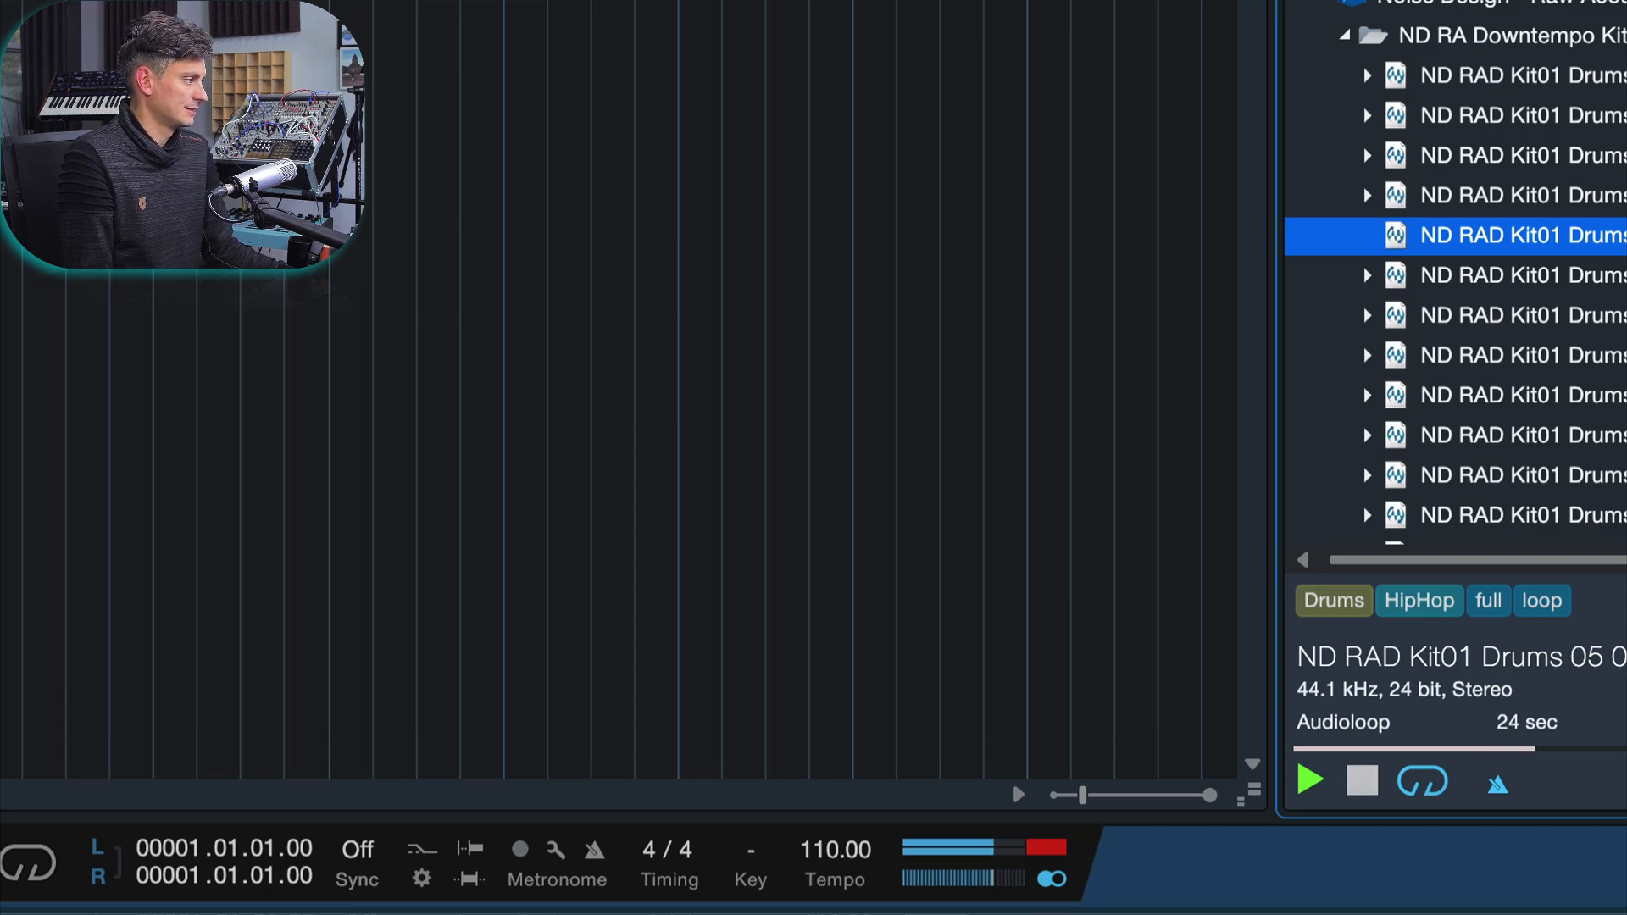
left_click(1375, 778)
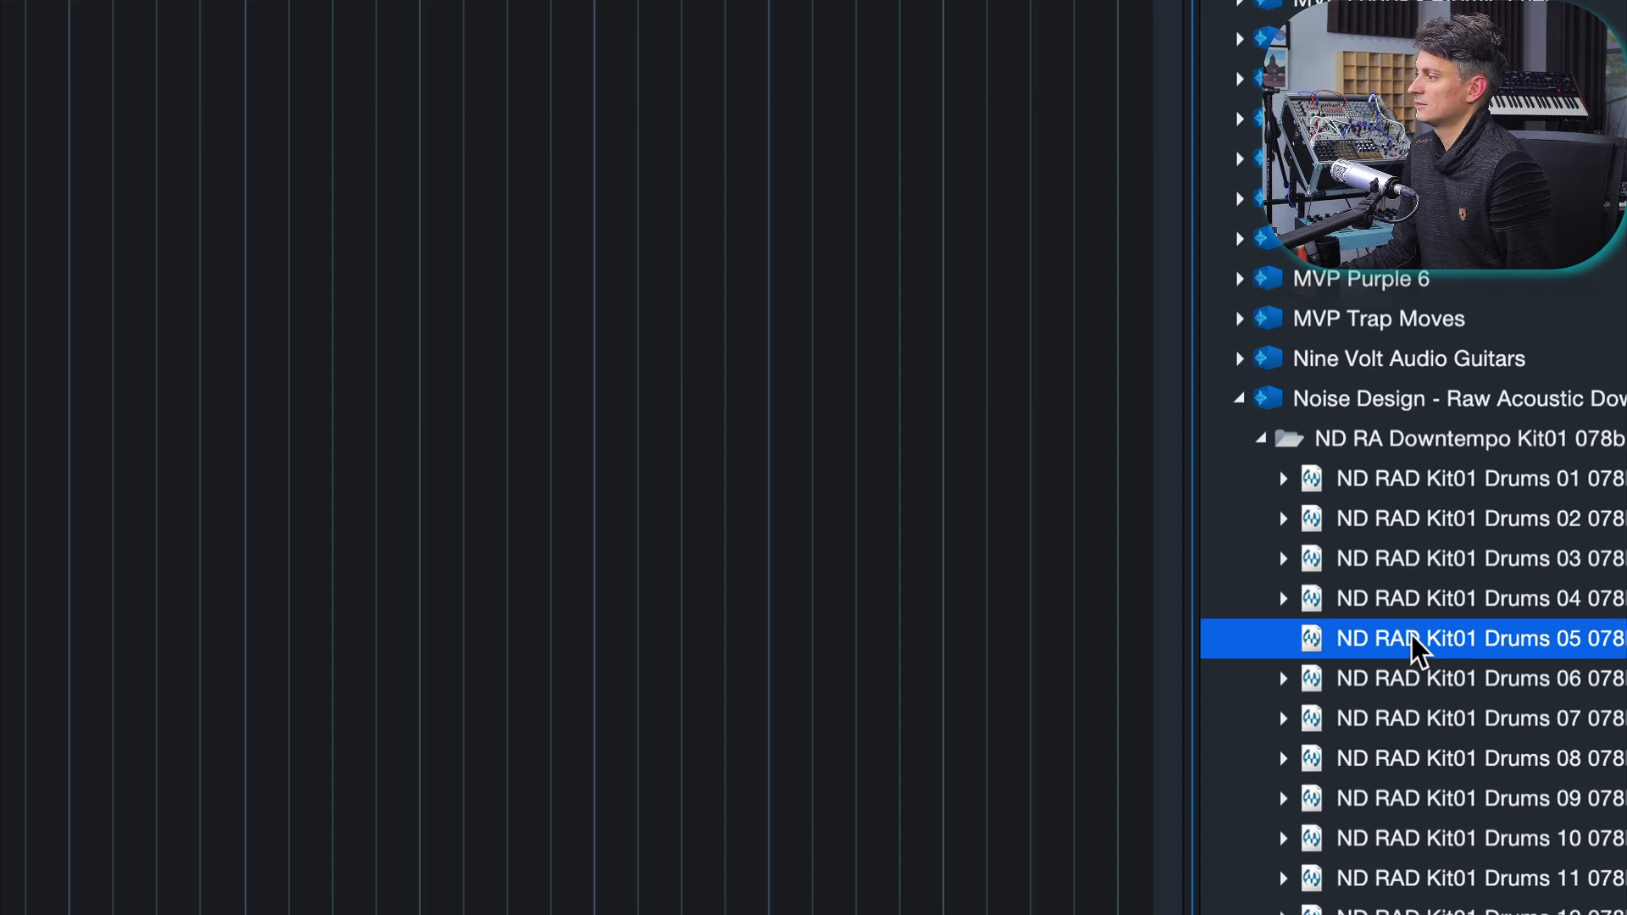
Place the ND RAD Kit01 Drums 05 078bpm loop on a new track at bar 1, and set the loop range from bar 1 to bar 9
left_click_drag(1444, 643, 1205, 536)
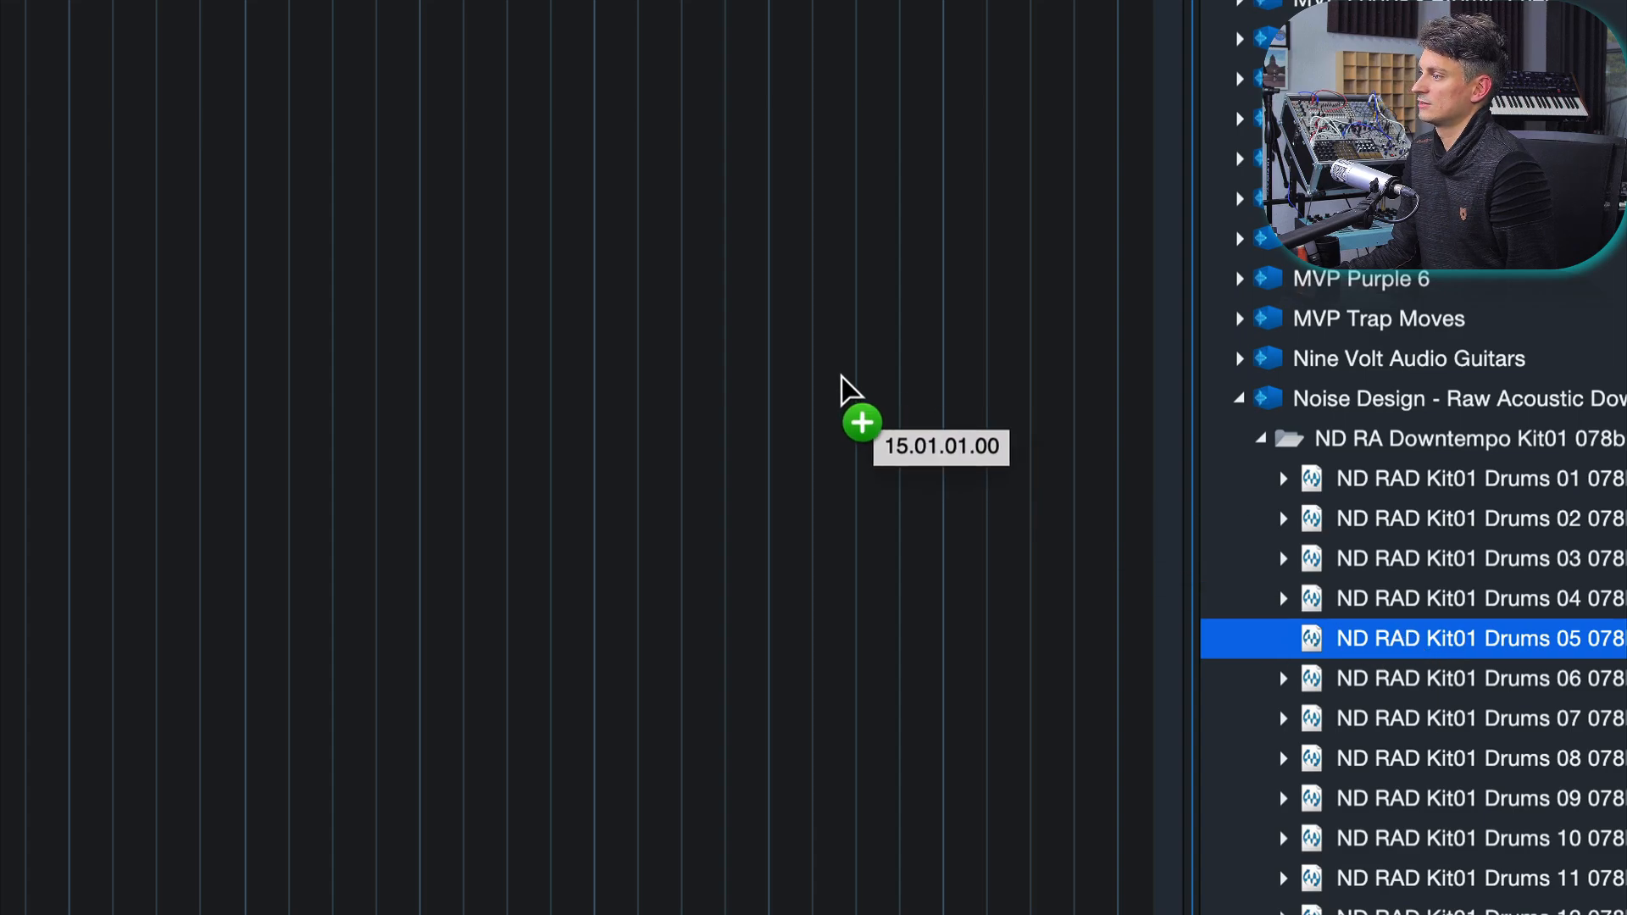
left_click_drag(842, 375, 839, 383)
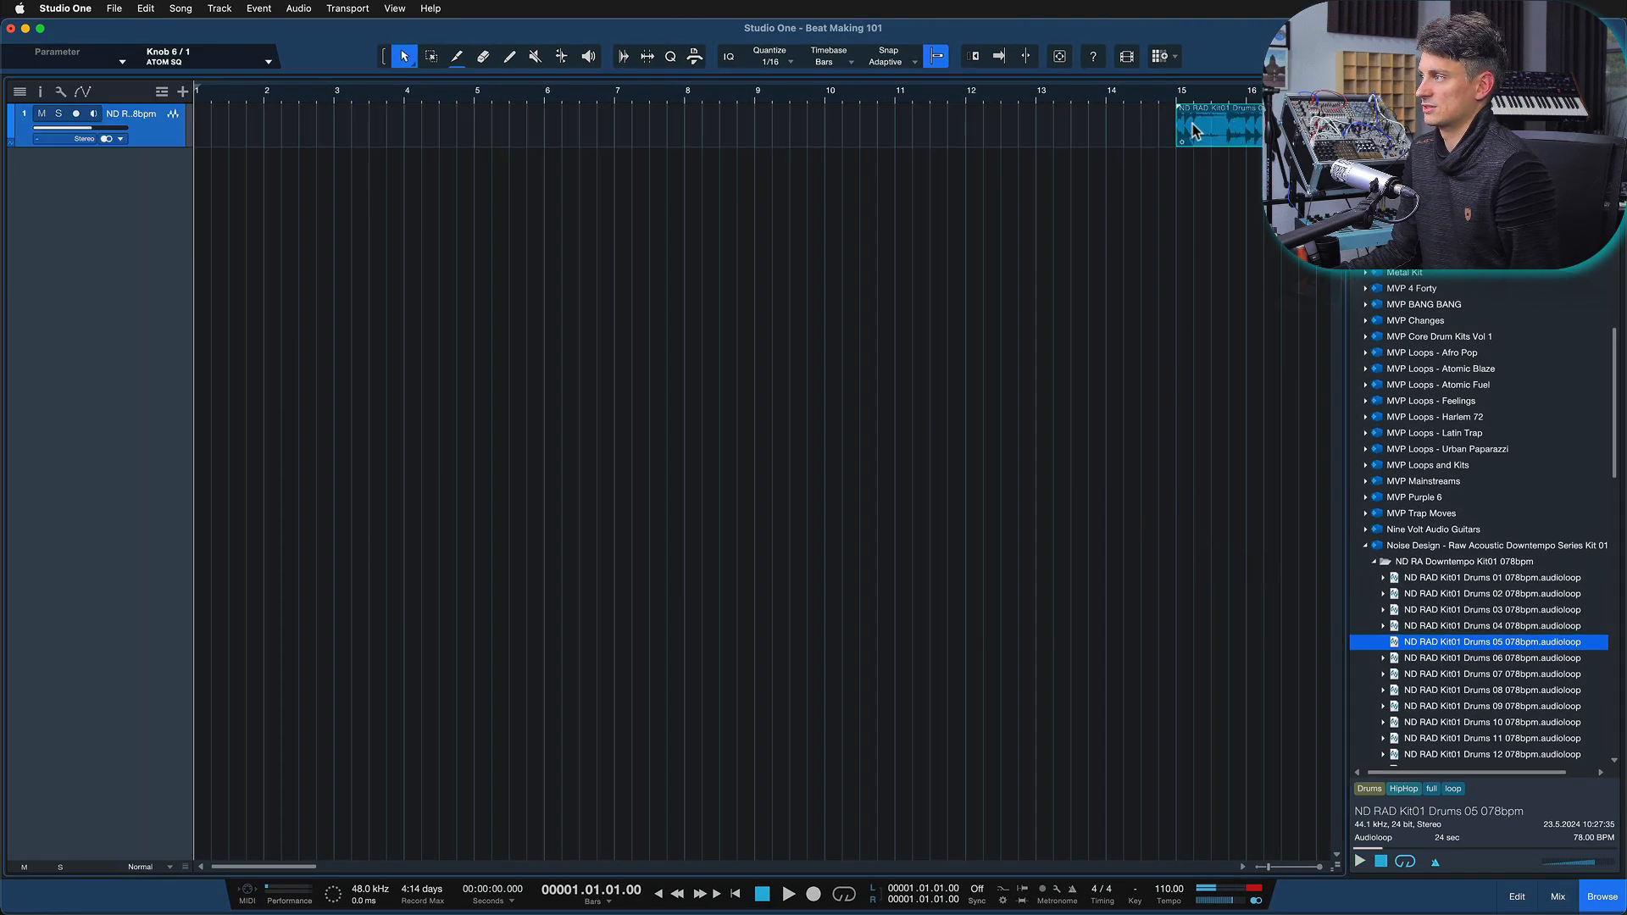
left_click_drag(1193, 131, 155, 356)
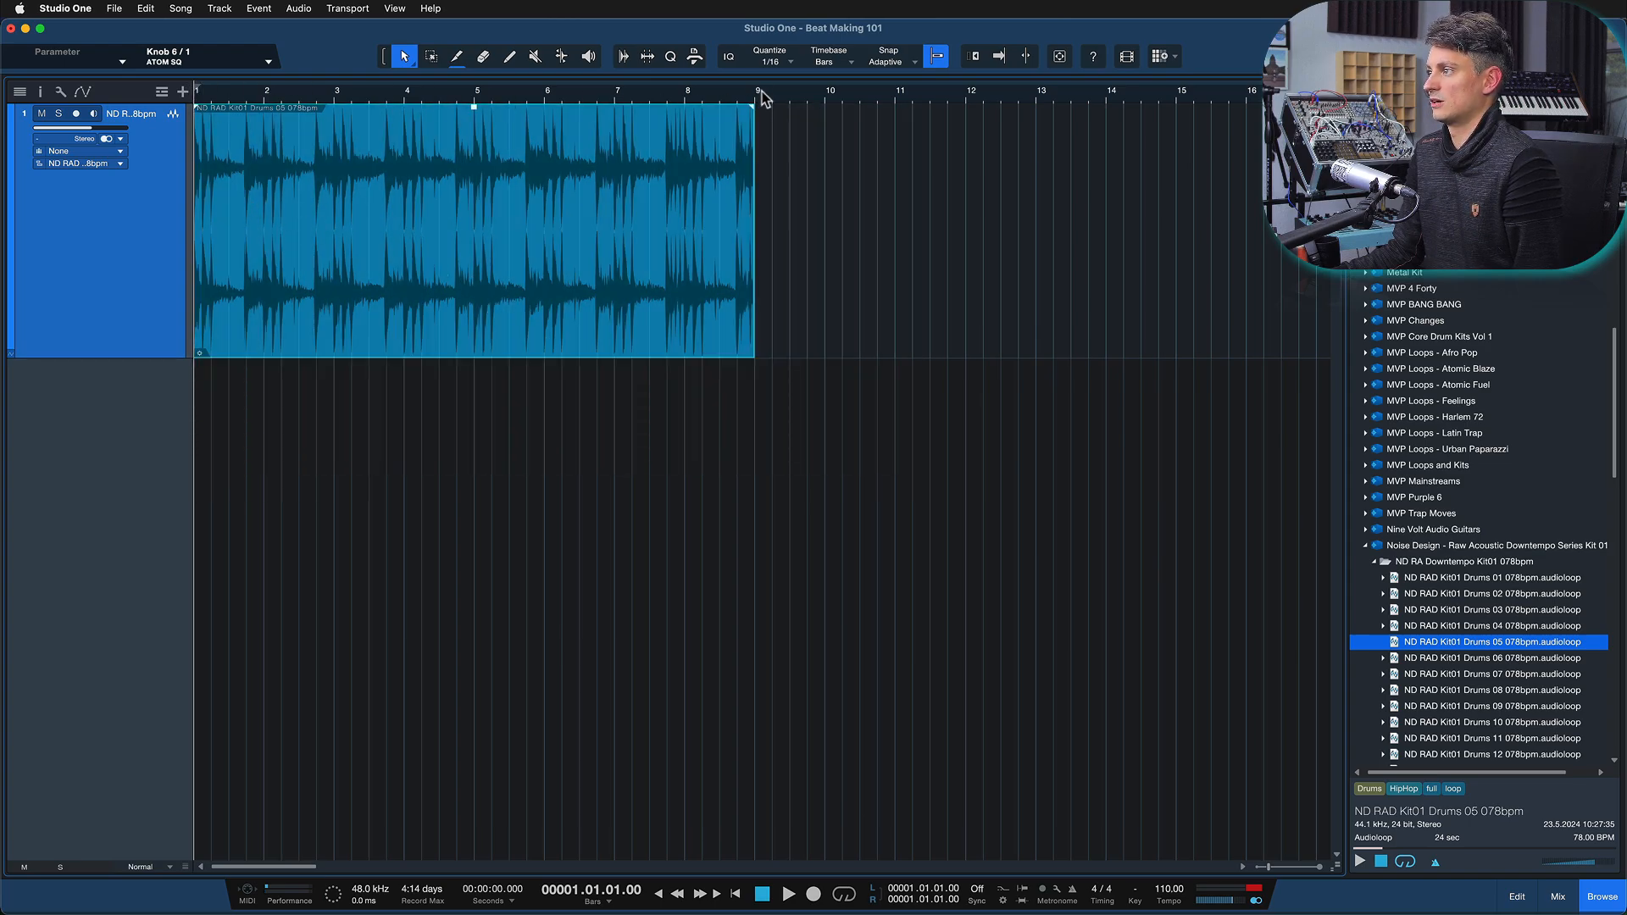
left_click_drag(202, 90, 756, 91)
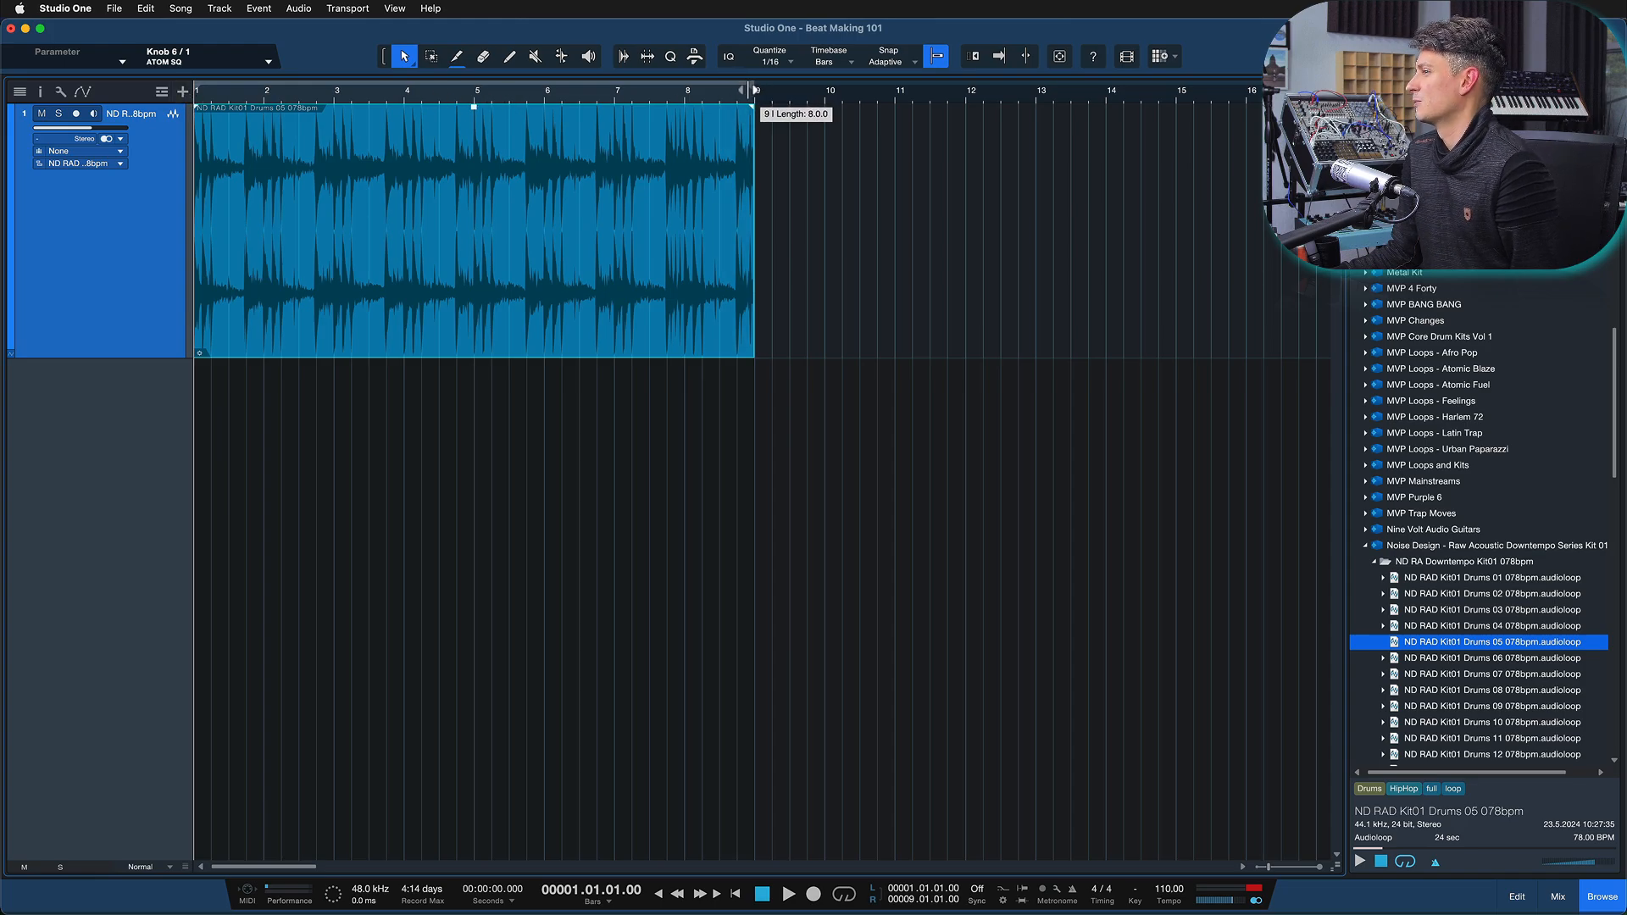
Set the Bar Offset to -1 in the timeline settings of the song setup
left_click(181, 9)
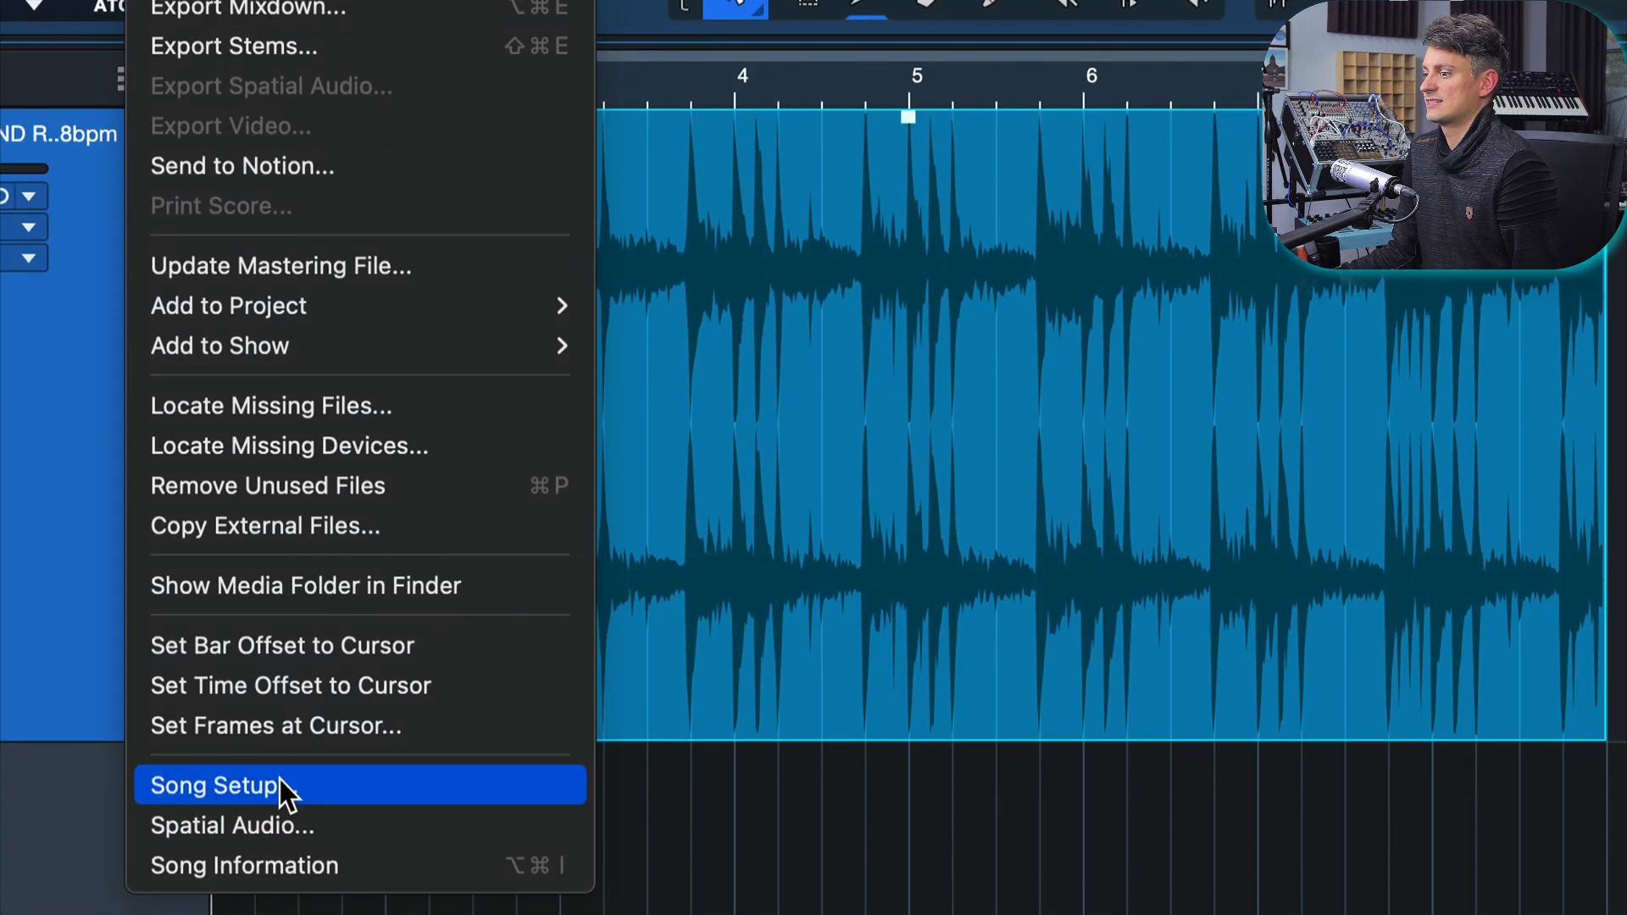
left_click(283, 790)
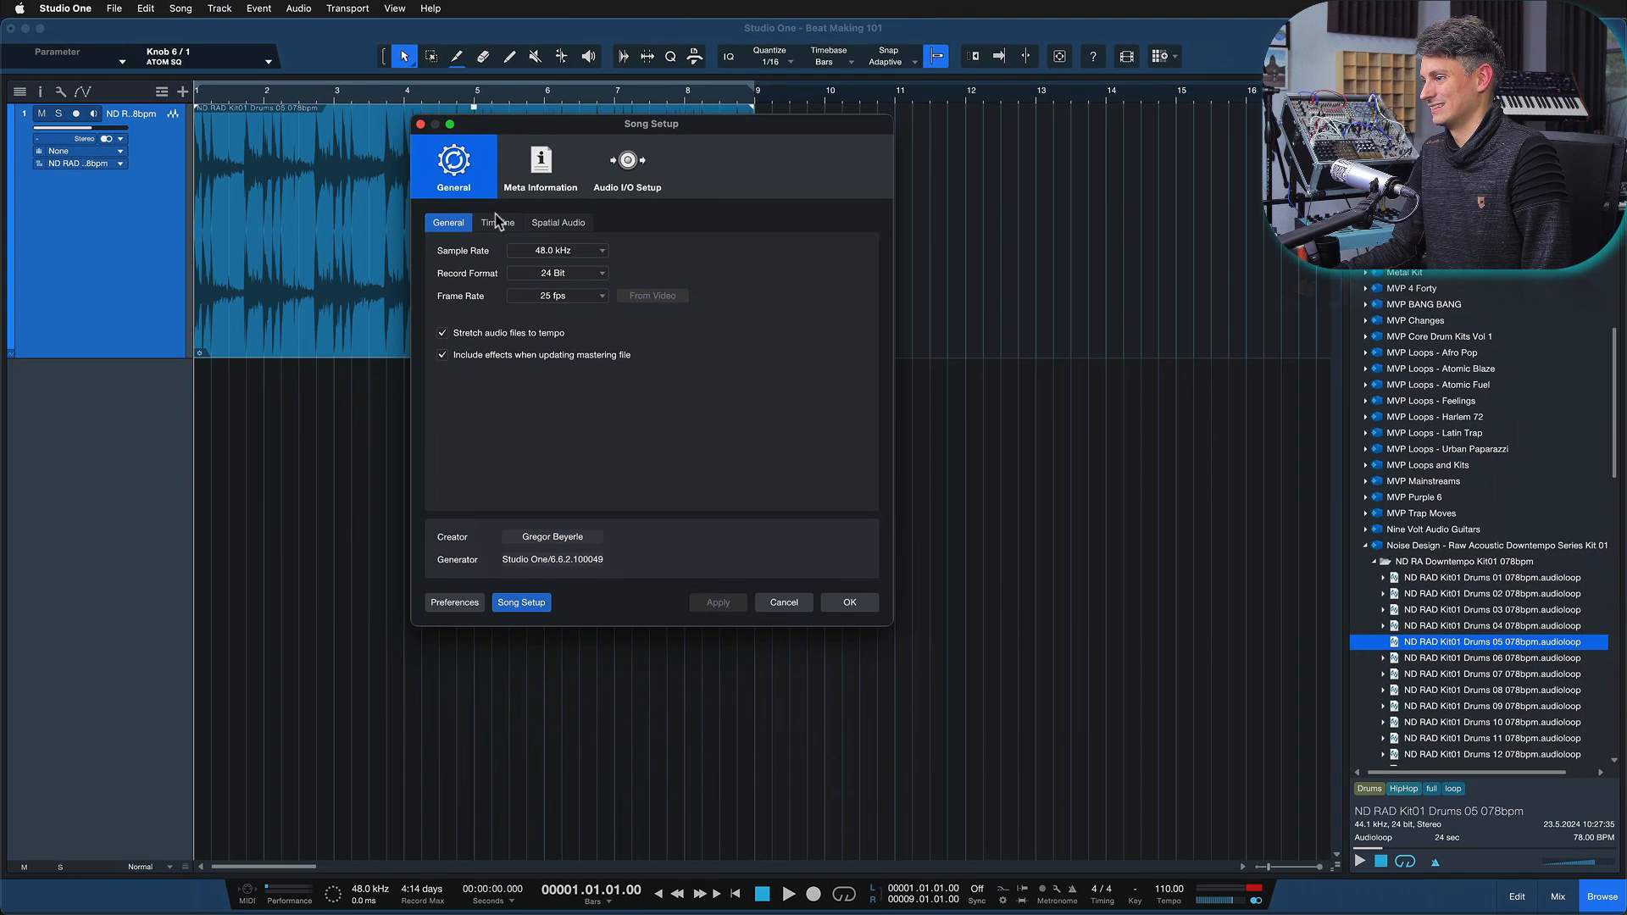
left_click(507, 223)
left_click(449, 223)
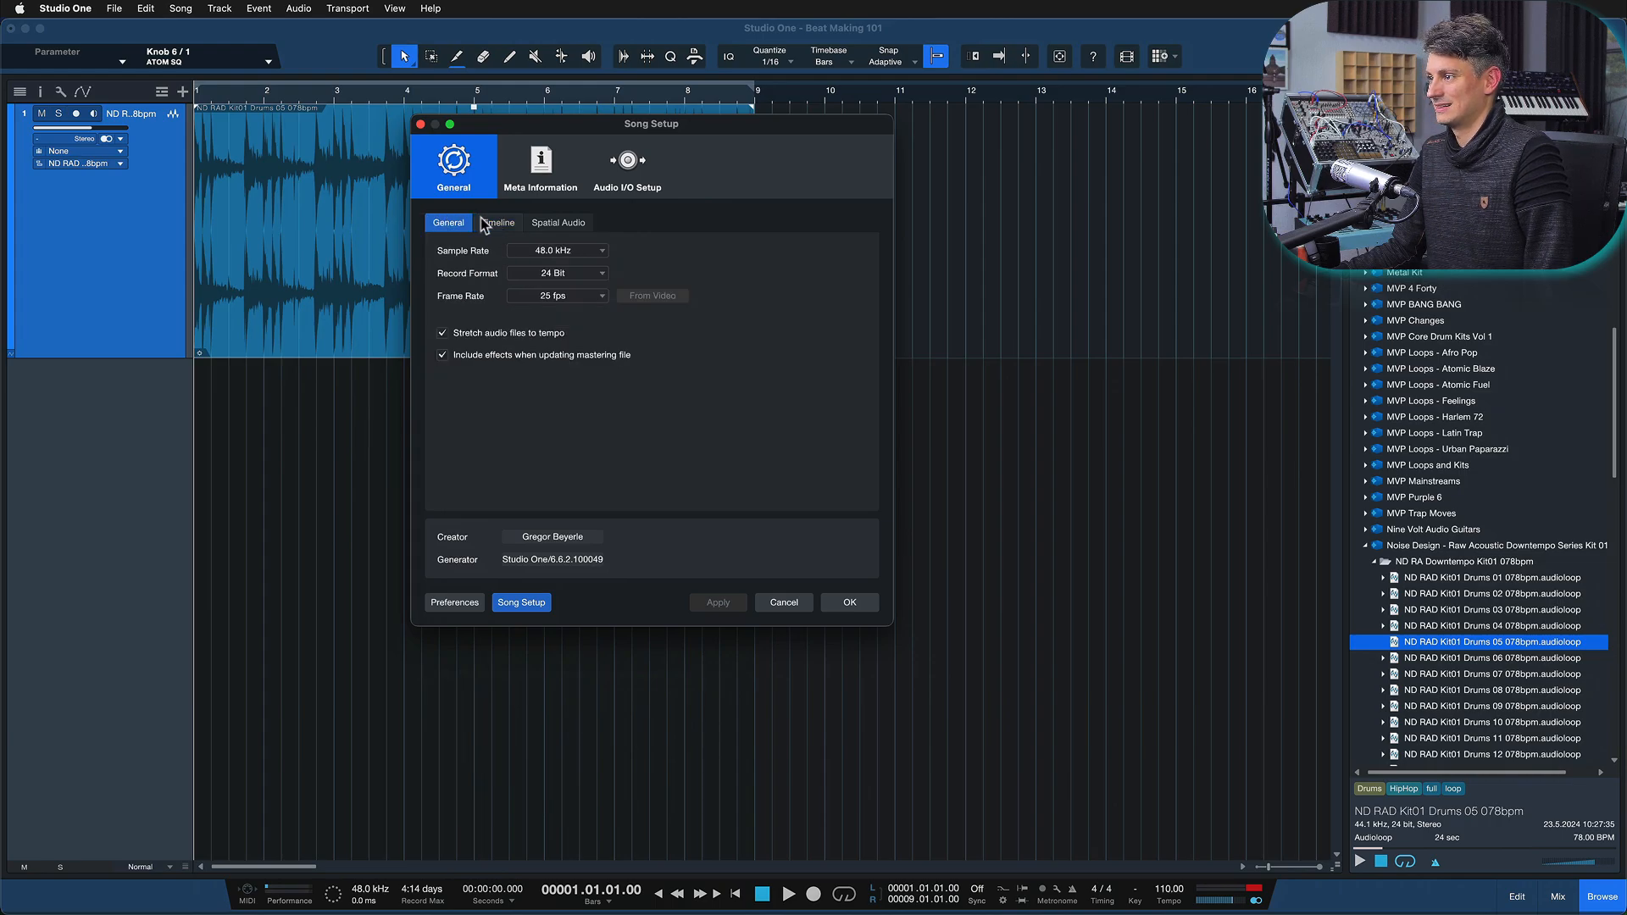
left_click(498, 223)
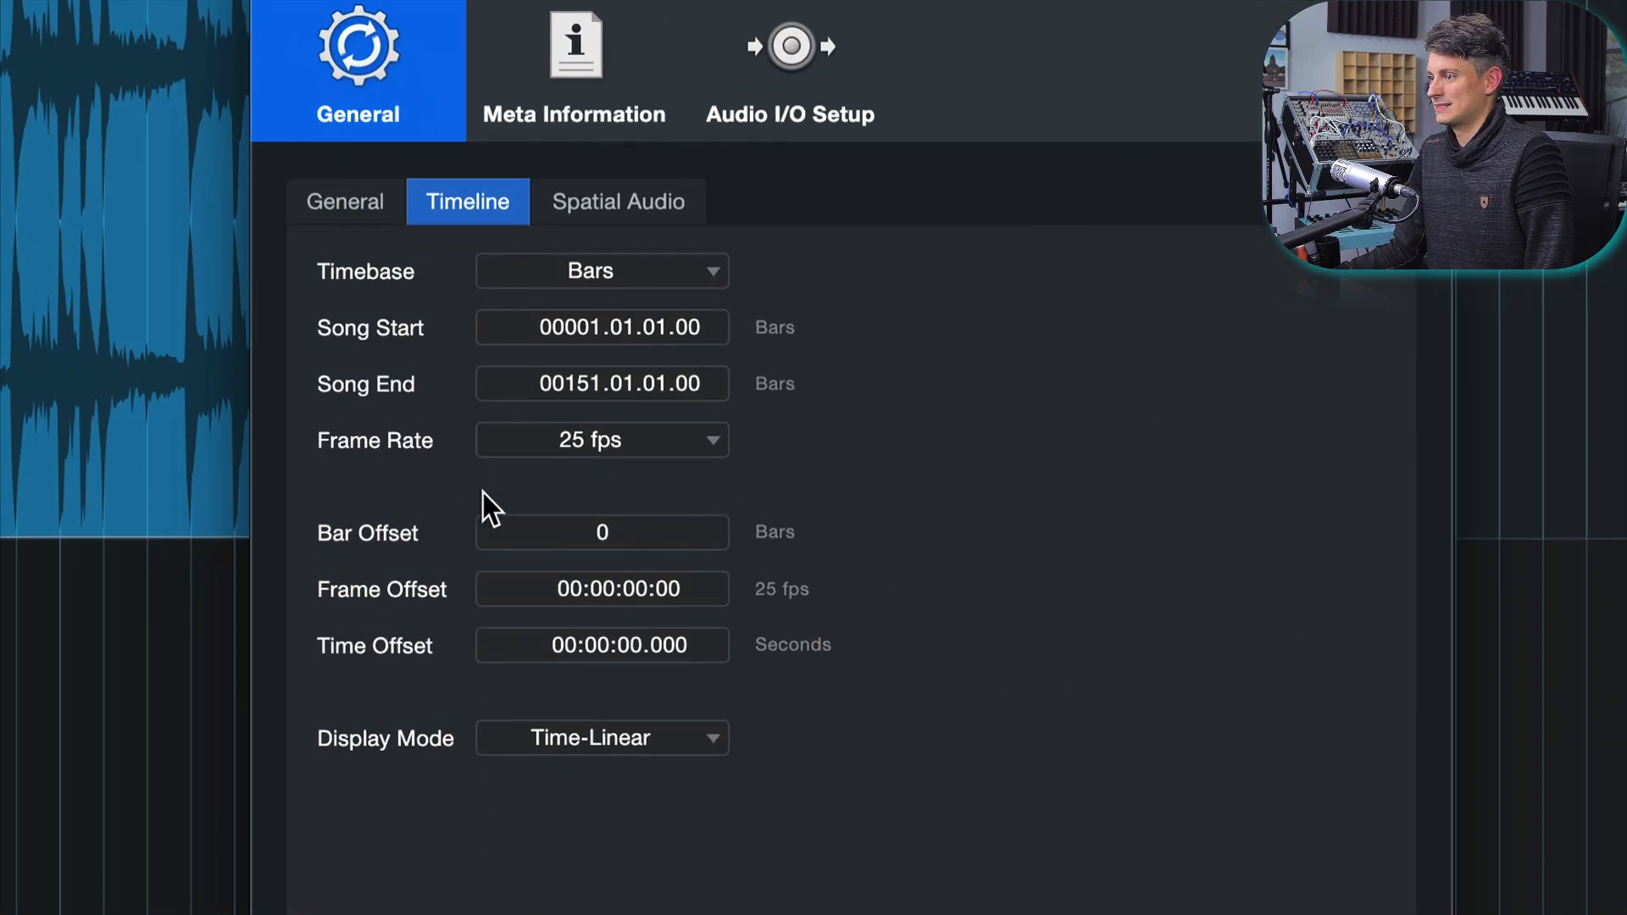
left_click(628, 526)
type("-1")
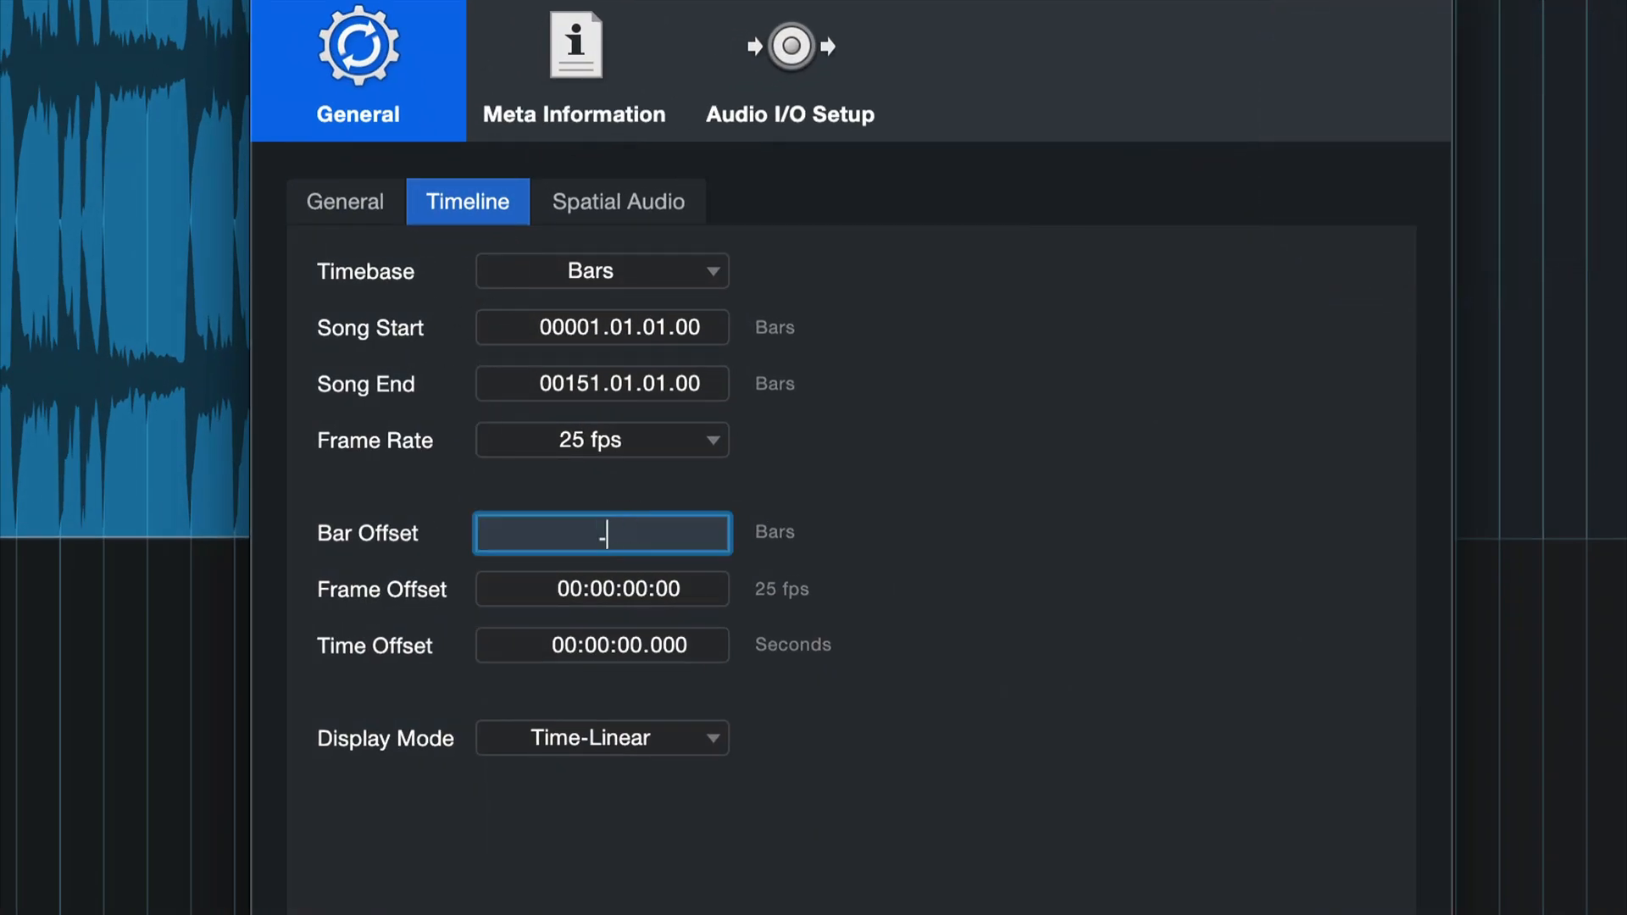
key("Return")
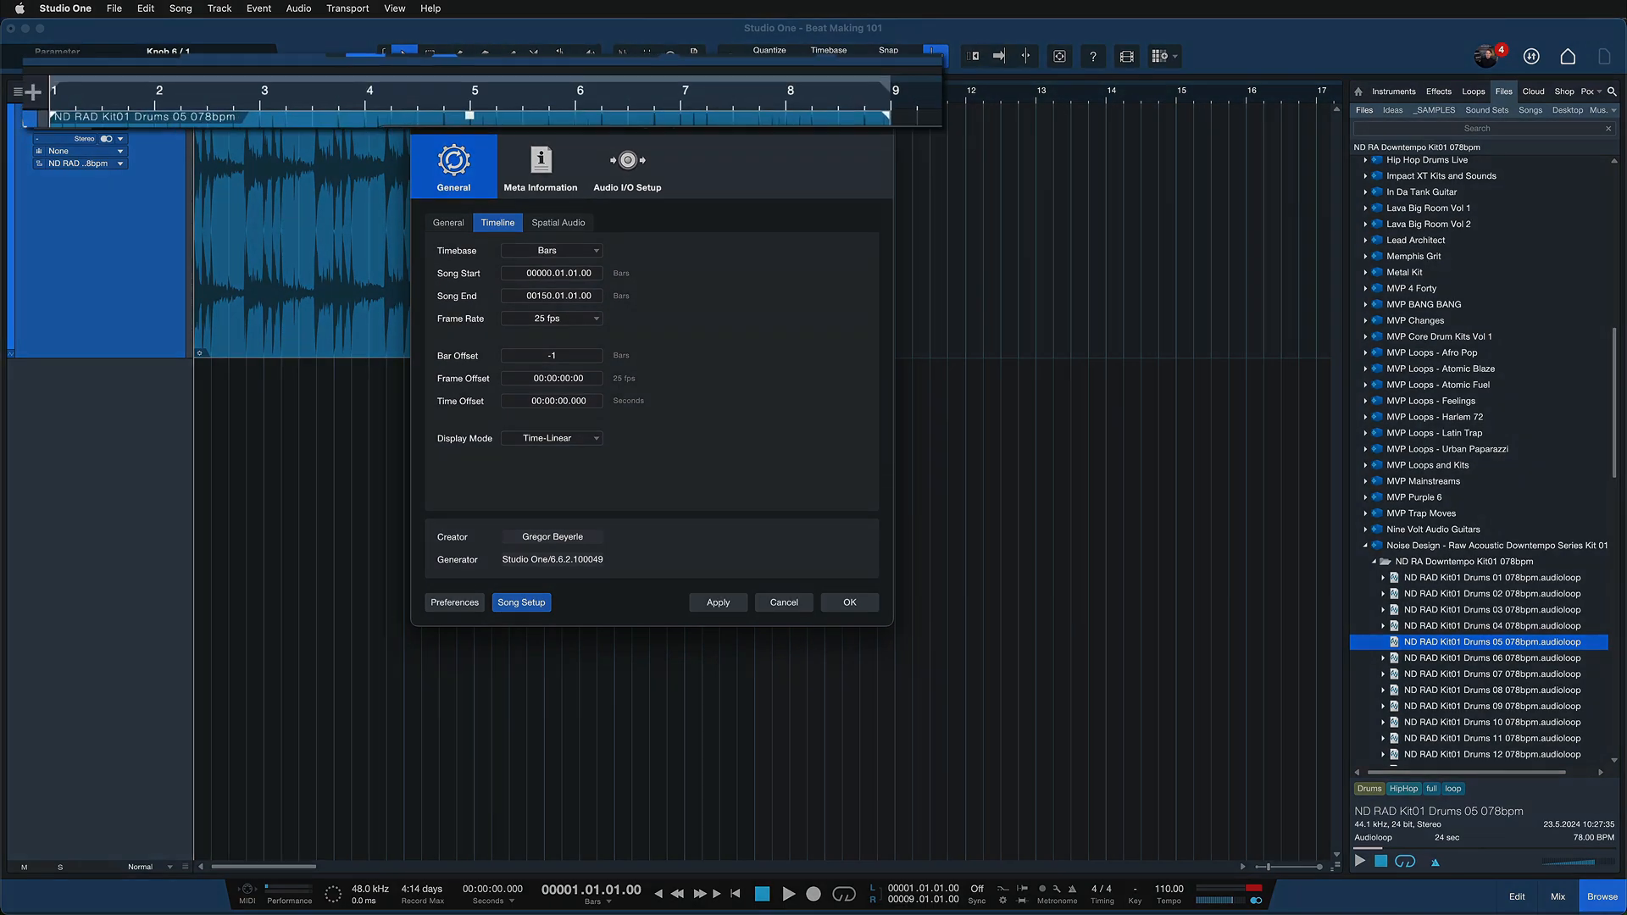
Apply the timeline settings and close the song setup
left_click(718, 603)
left_click(850, 602)
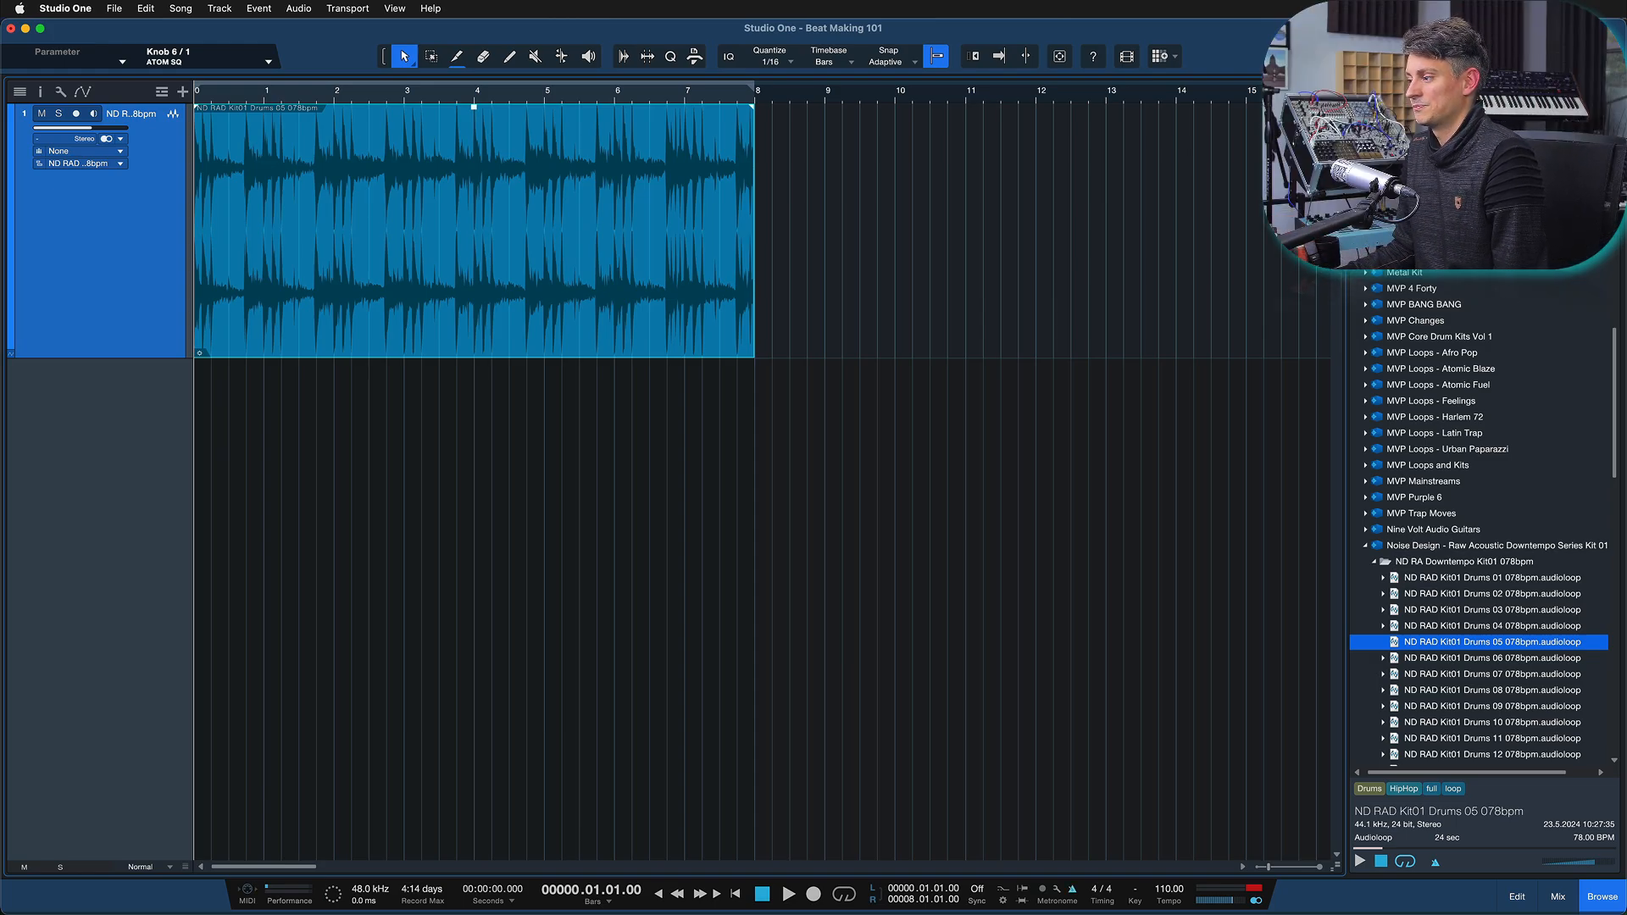
Play the drum loop from the song start, switch off the metronome click, and stop playback
key("space")
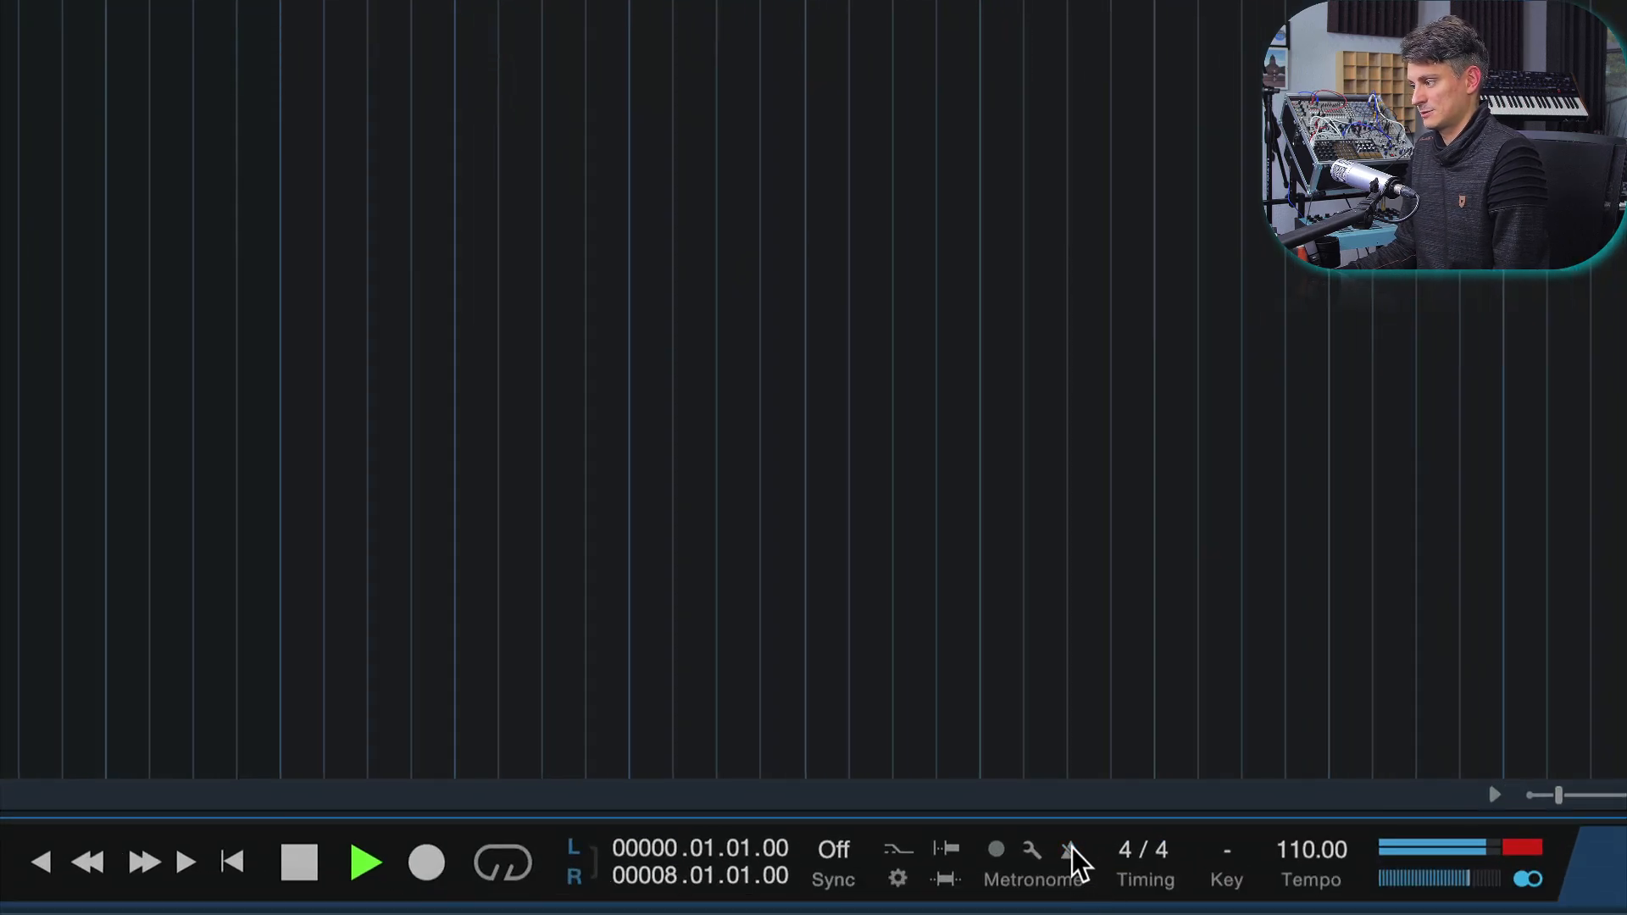
left_click(1070, 852)
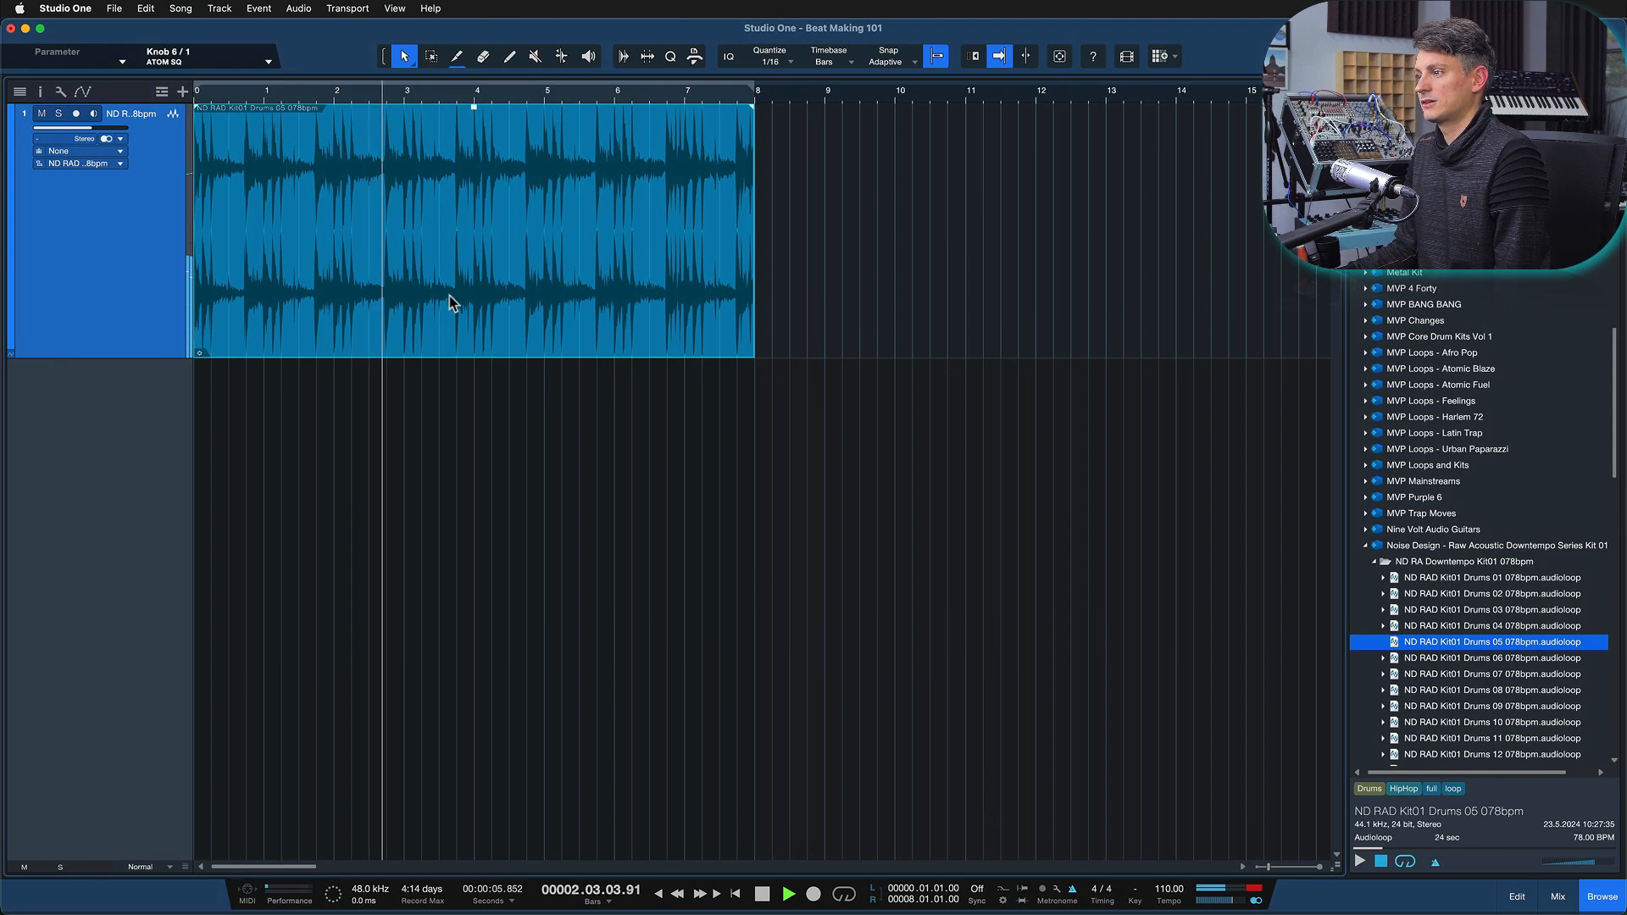
key("space")
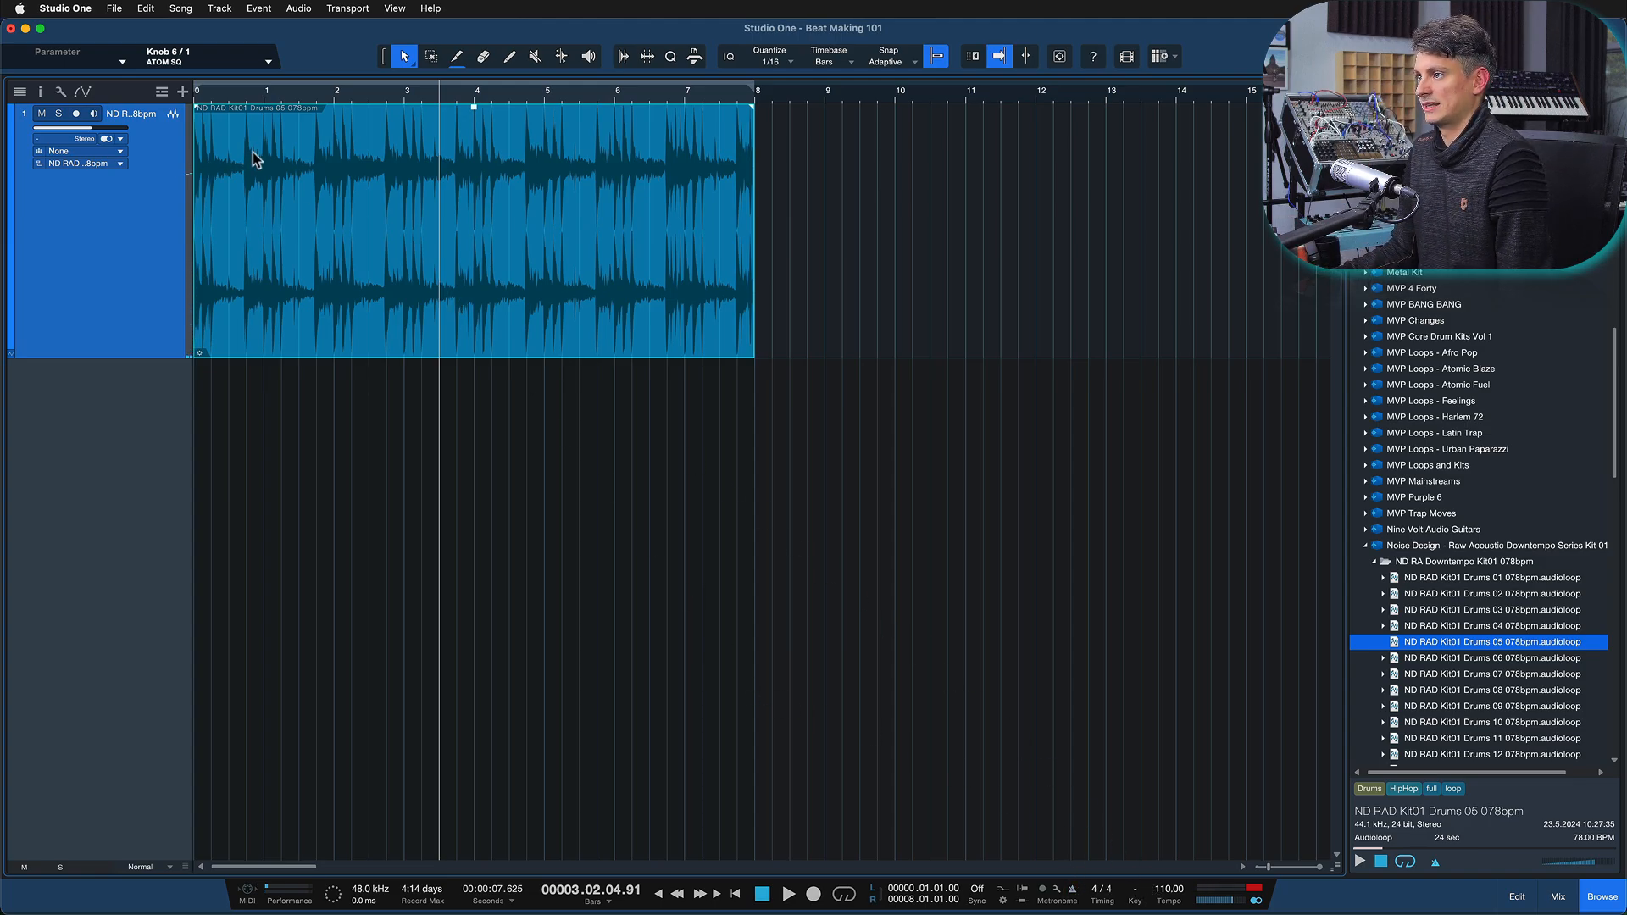
Examine the name and file tempo in the drum loop event's properties and close them
right_click(306, 119)
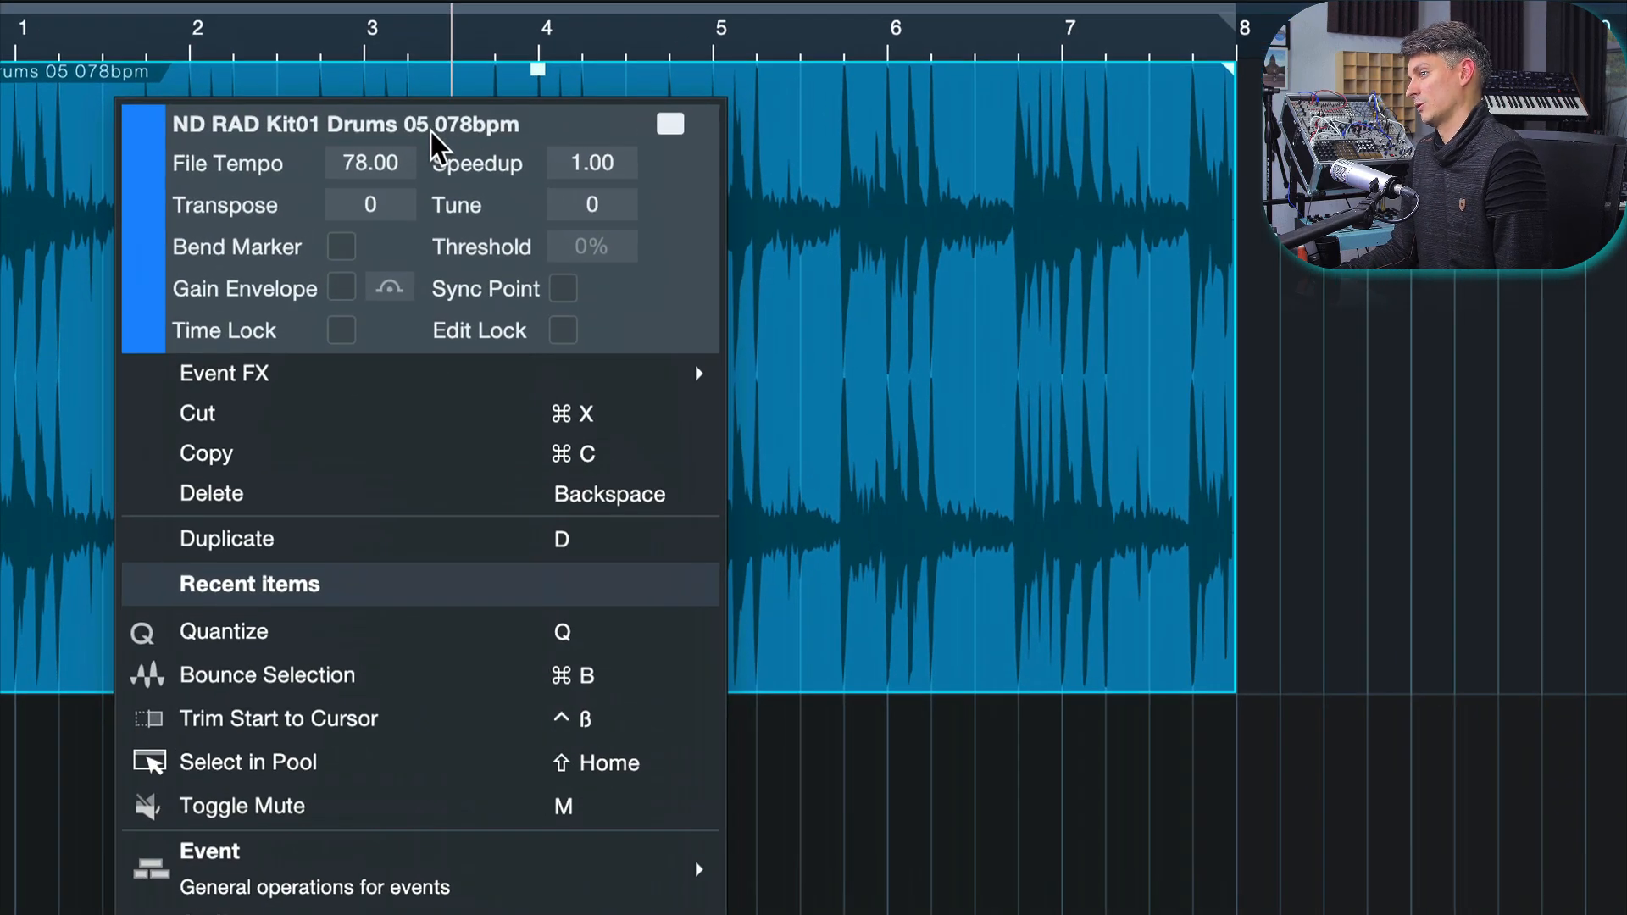
double_click(433, 131)
left_click_drag(438, 128, 153, 119)
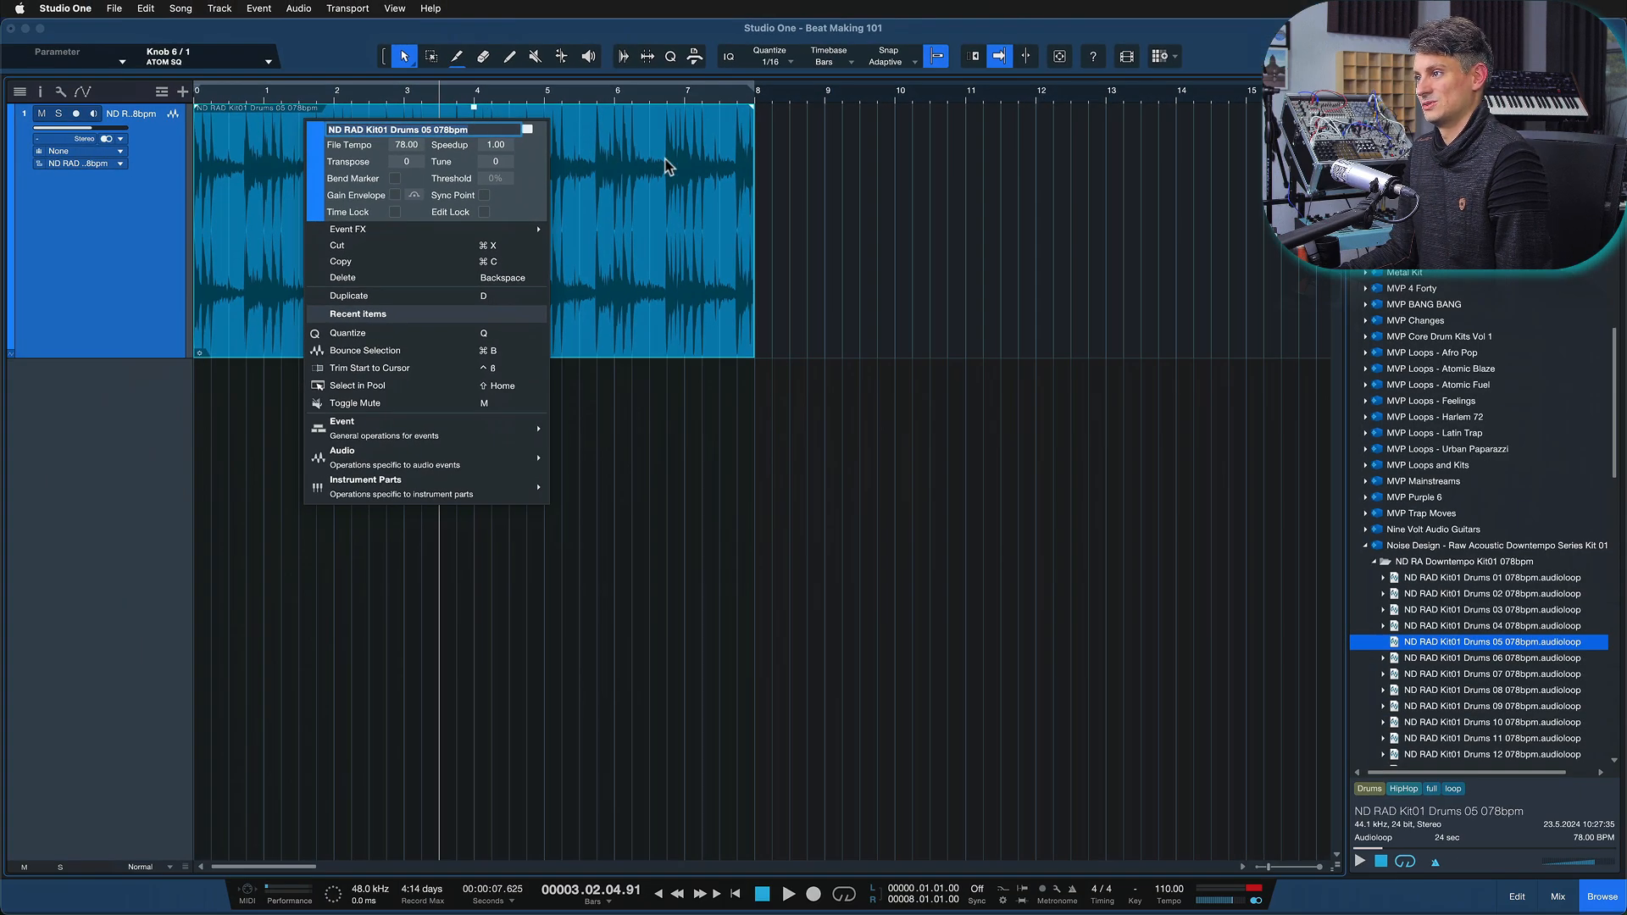
left_click(878, 206)
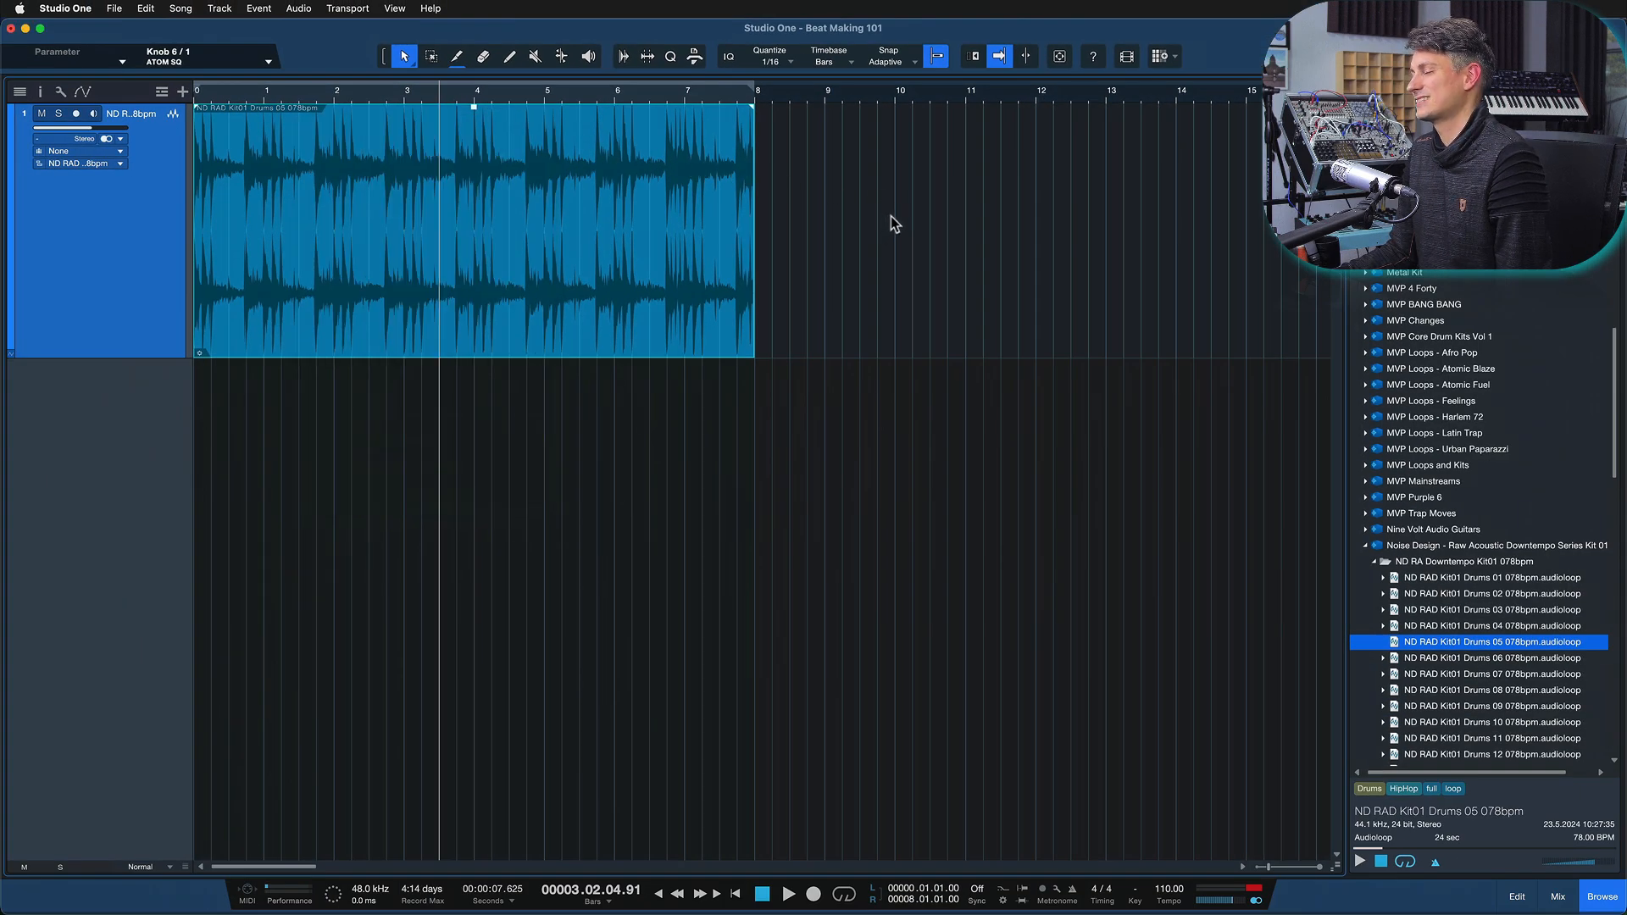
Reselect the drum loop event and return the playhead to the song start
left_click(879, 266)
left_click_drag(964, 290, 491, 313)
left_click_drag(1000, 330, 168, 276)
key("comma")
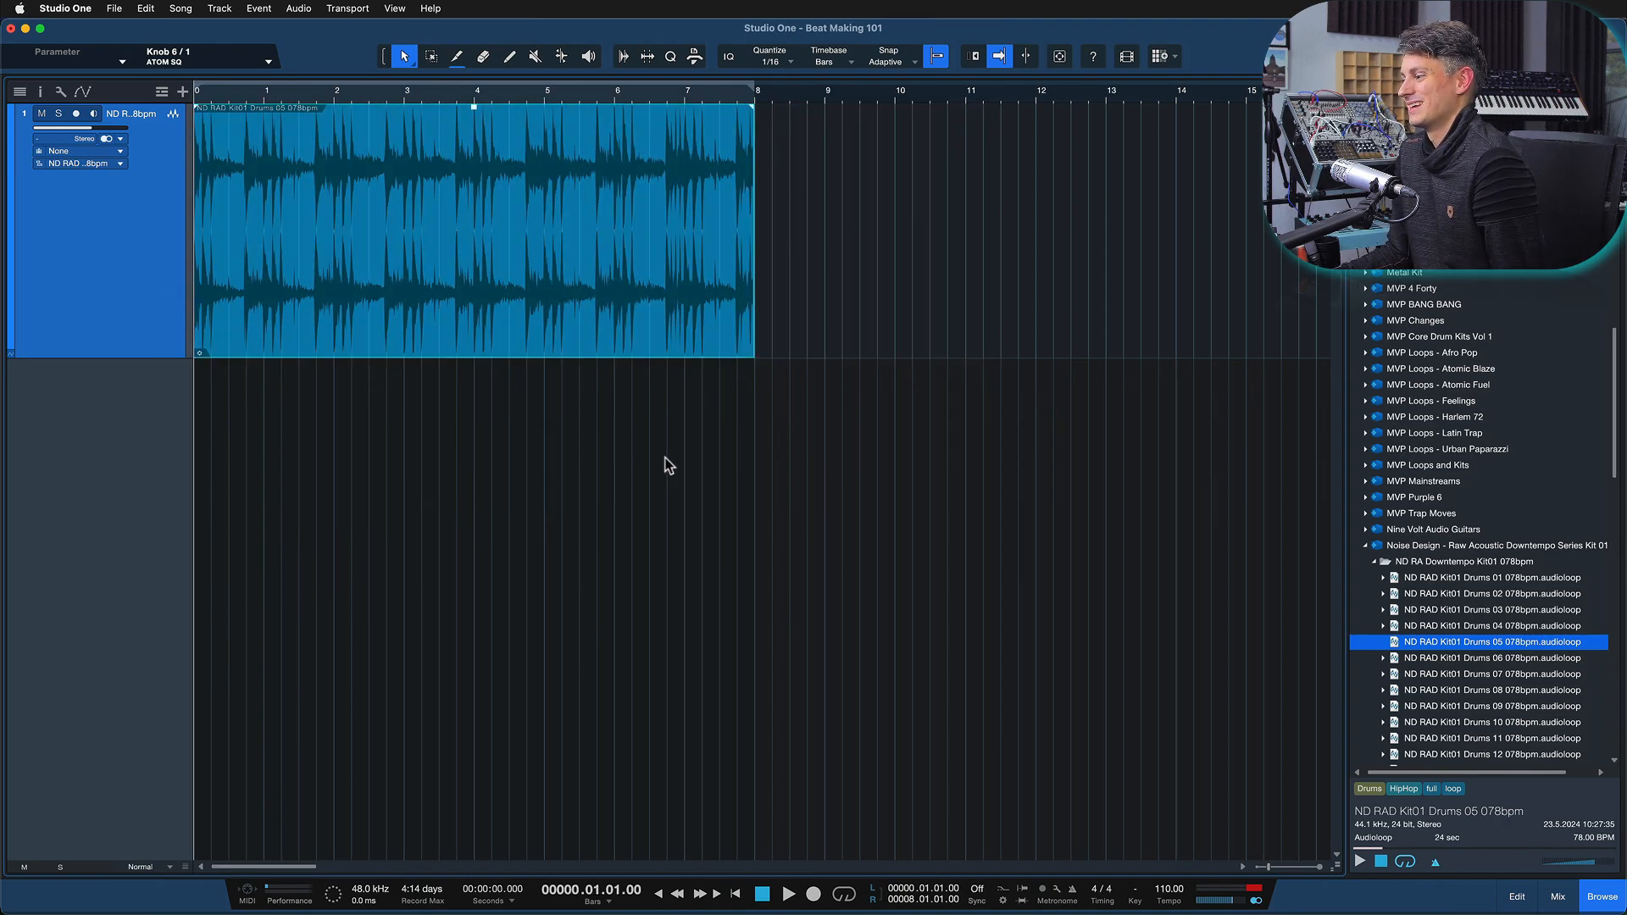
Play a short section from bar 3, beat 3, and reposition the playhead at 3.3.4, just before beat 3.4
left_click(442, 96)
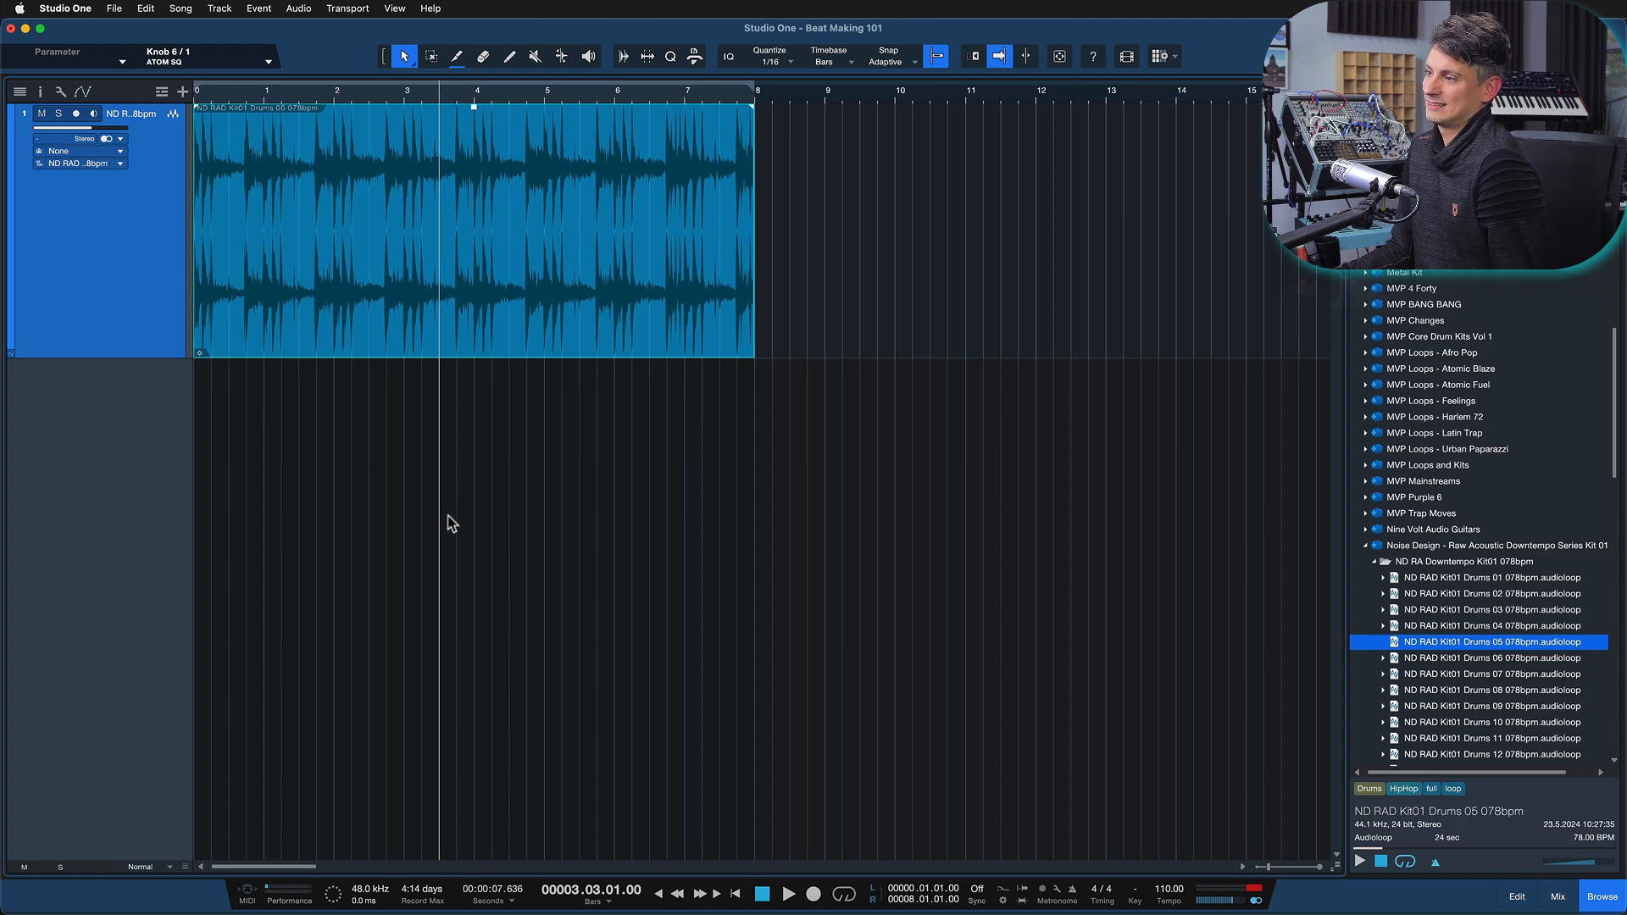
key("space")
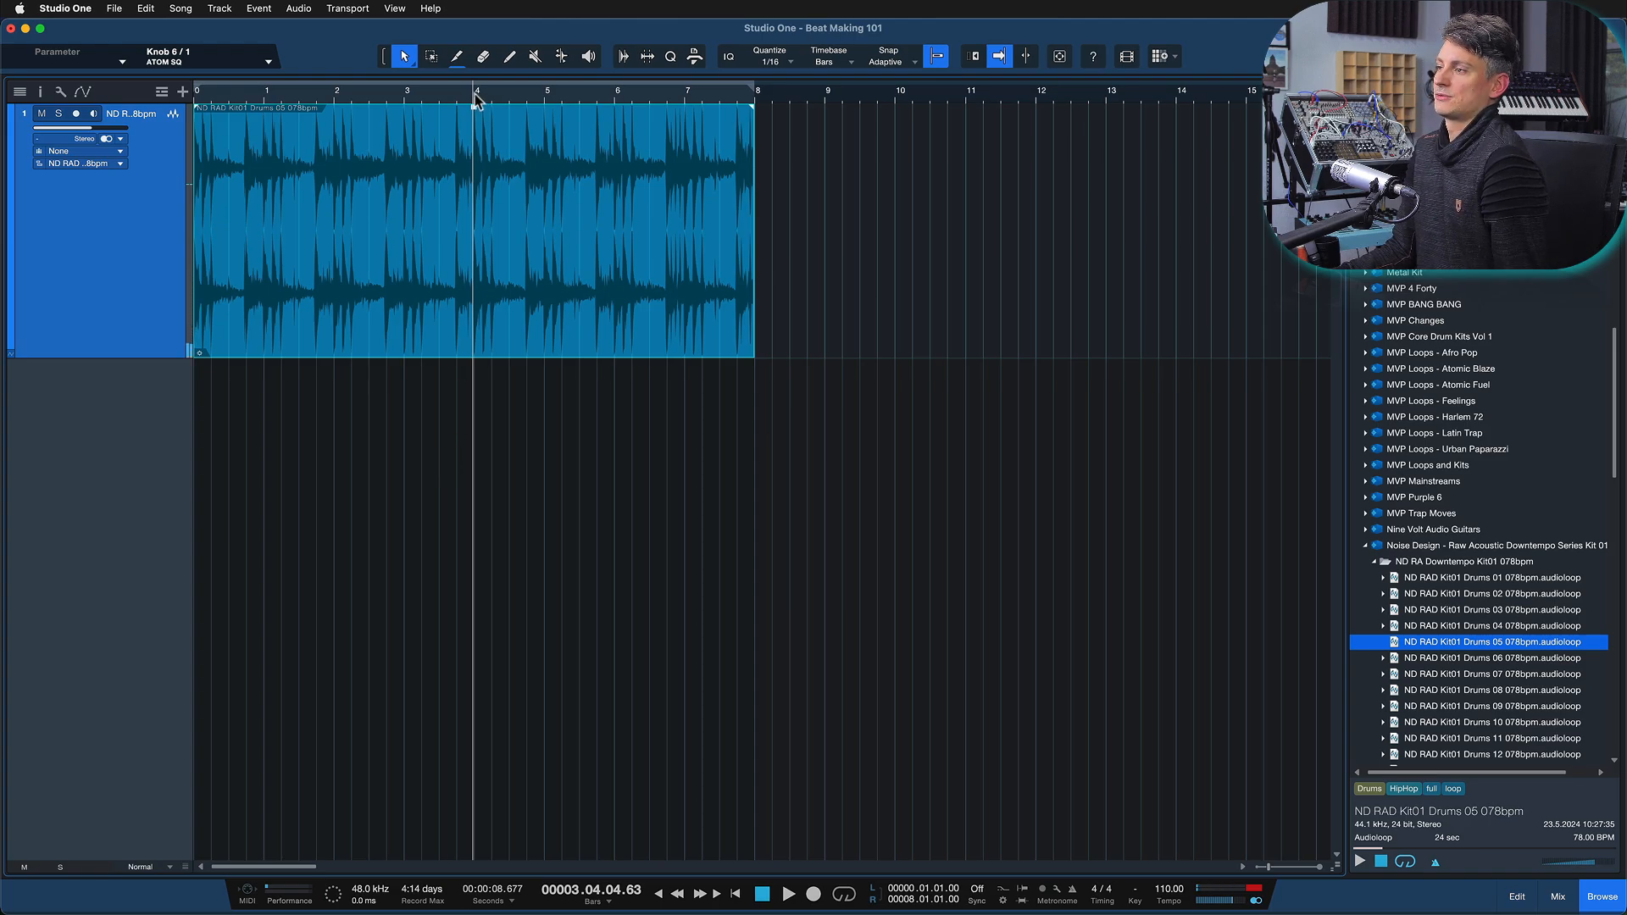
scroll(475, 95, "up", 5)
left_click(419, 90)
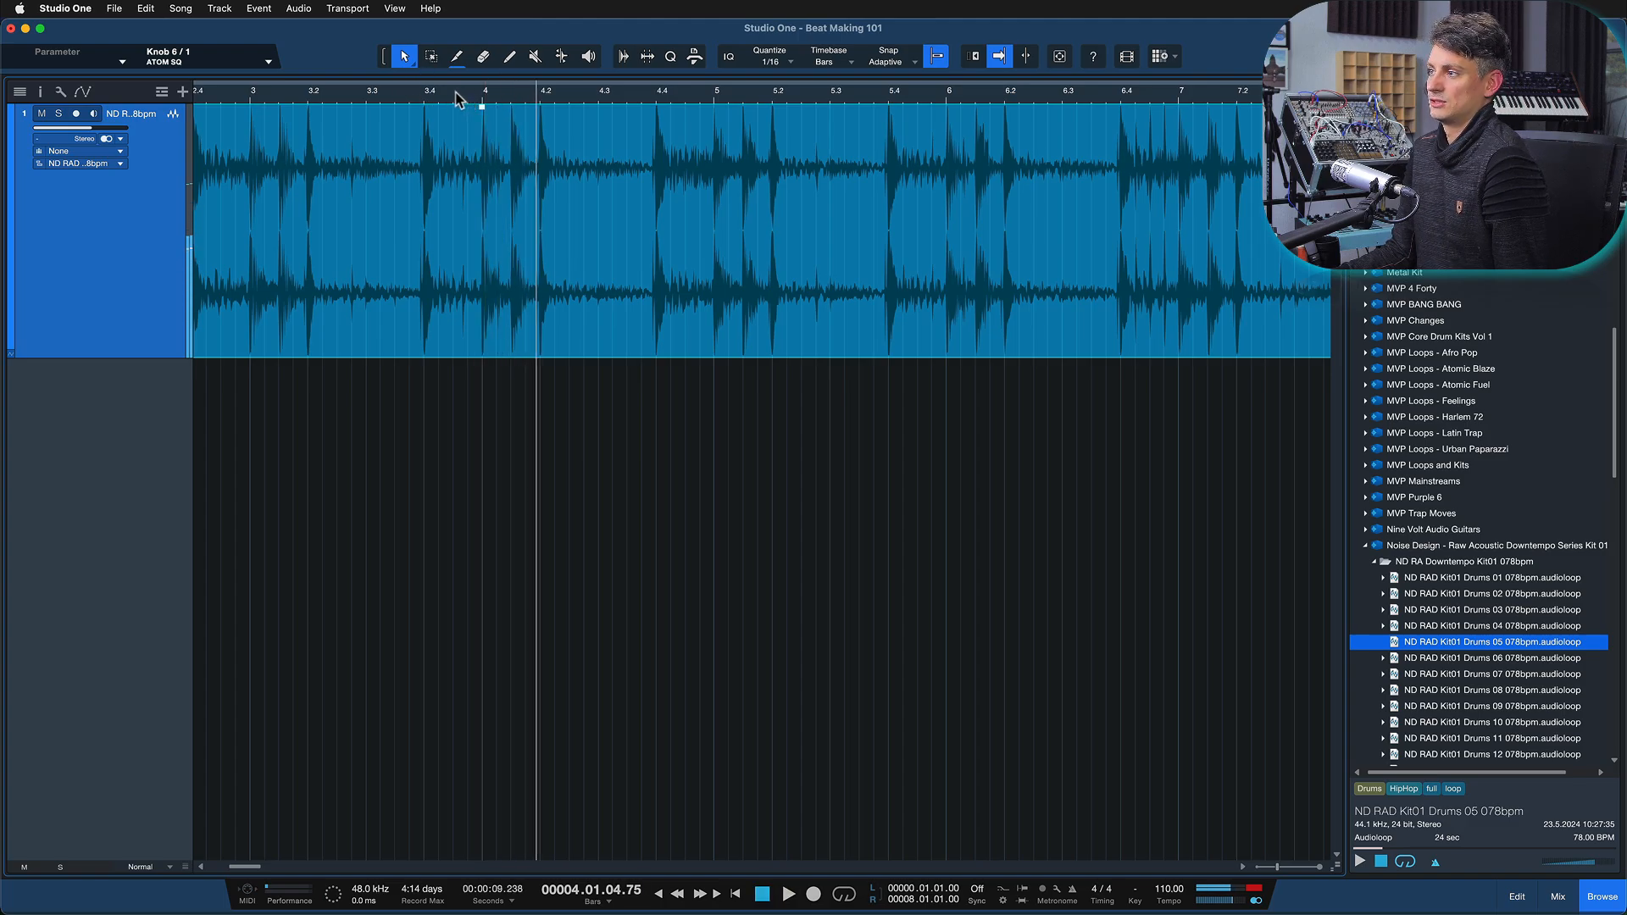
left_click(424, 91)
left_click(416, 91)
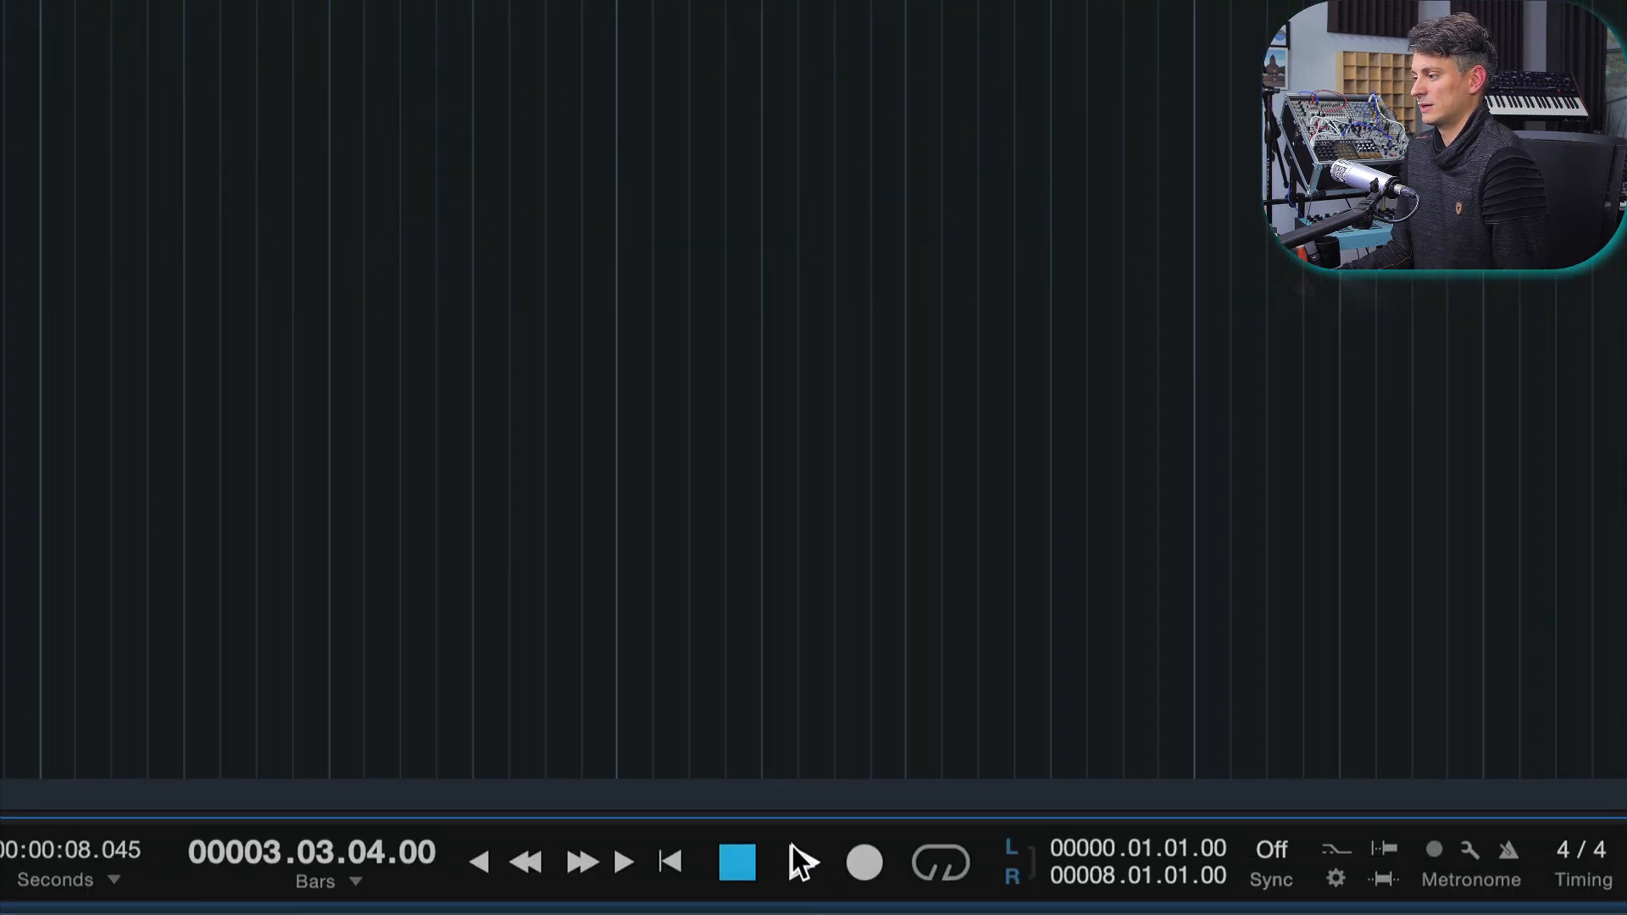
Enable Return to Start on Stop in the transport's playback options
right_click(784, 889)
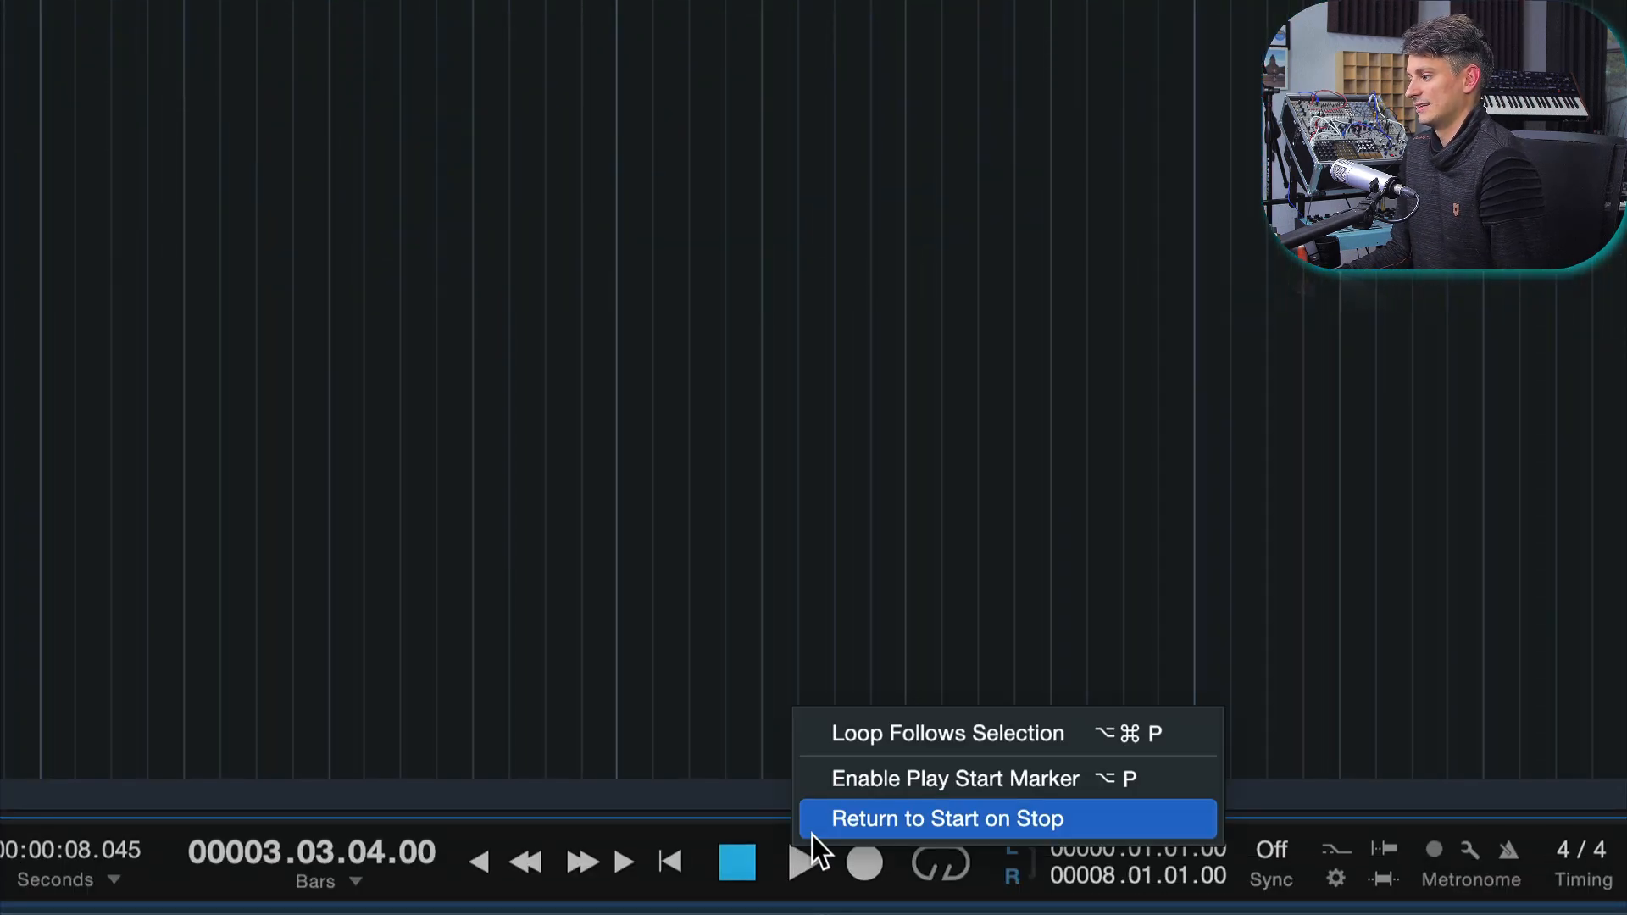
left_click(863, 819)
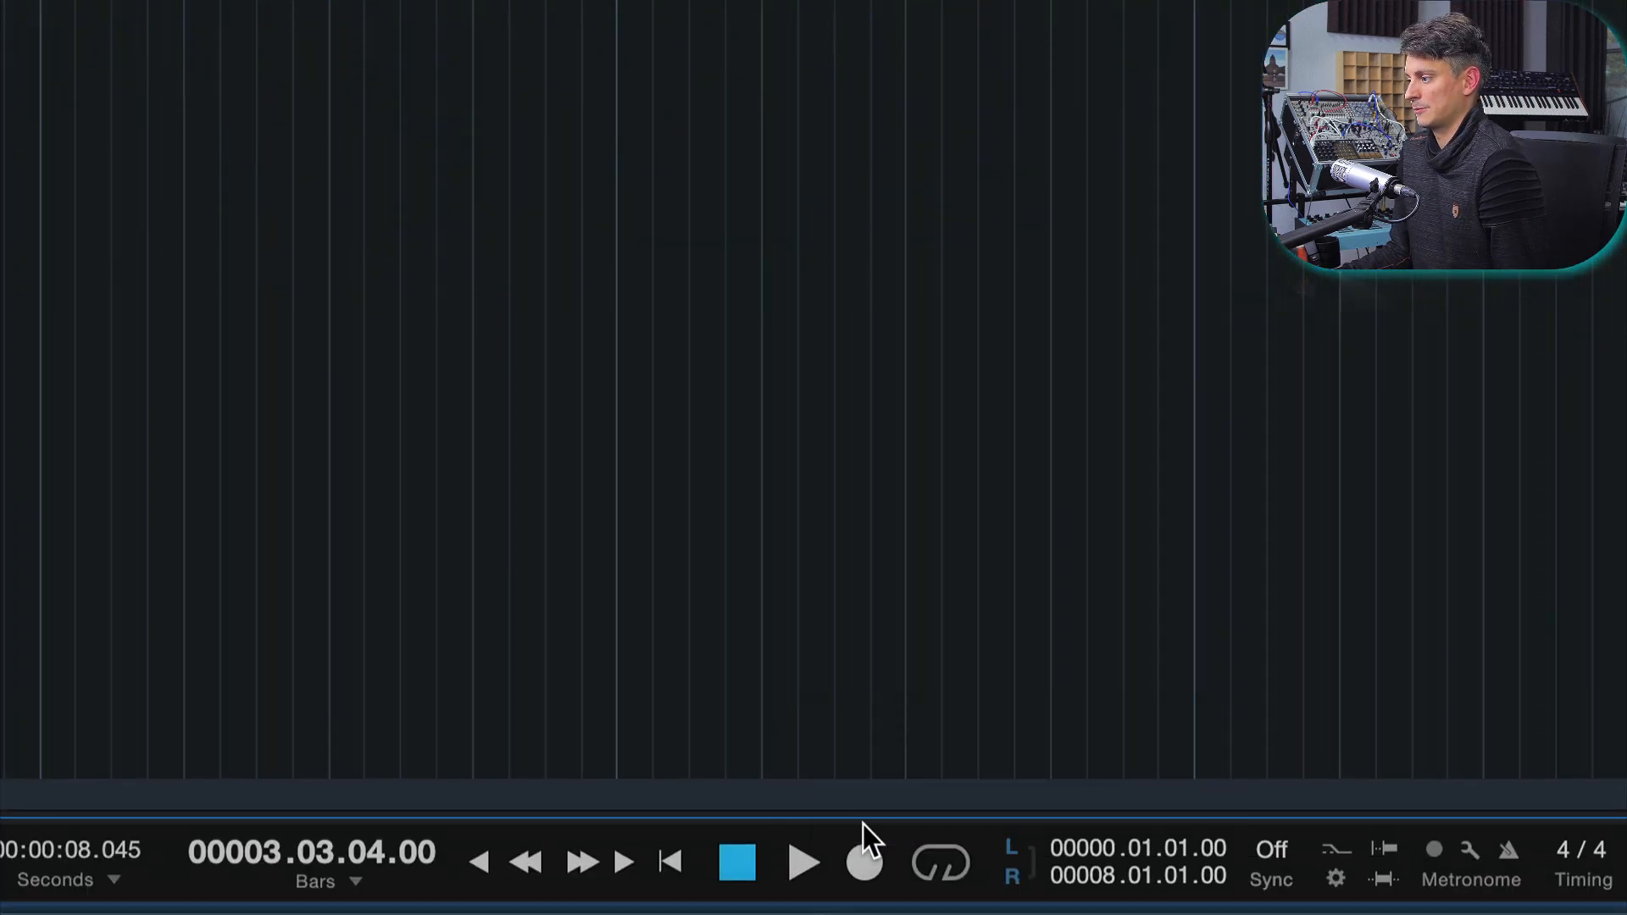
right_click(844, 821)
left_click(822, 831)
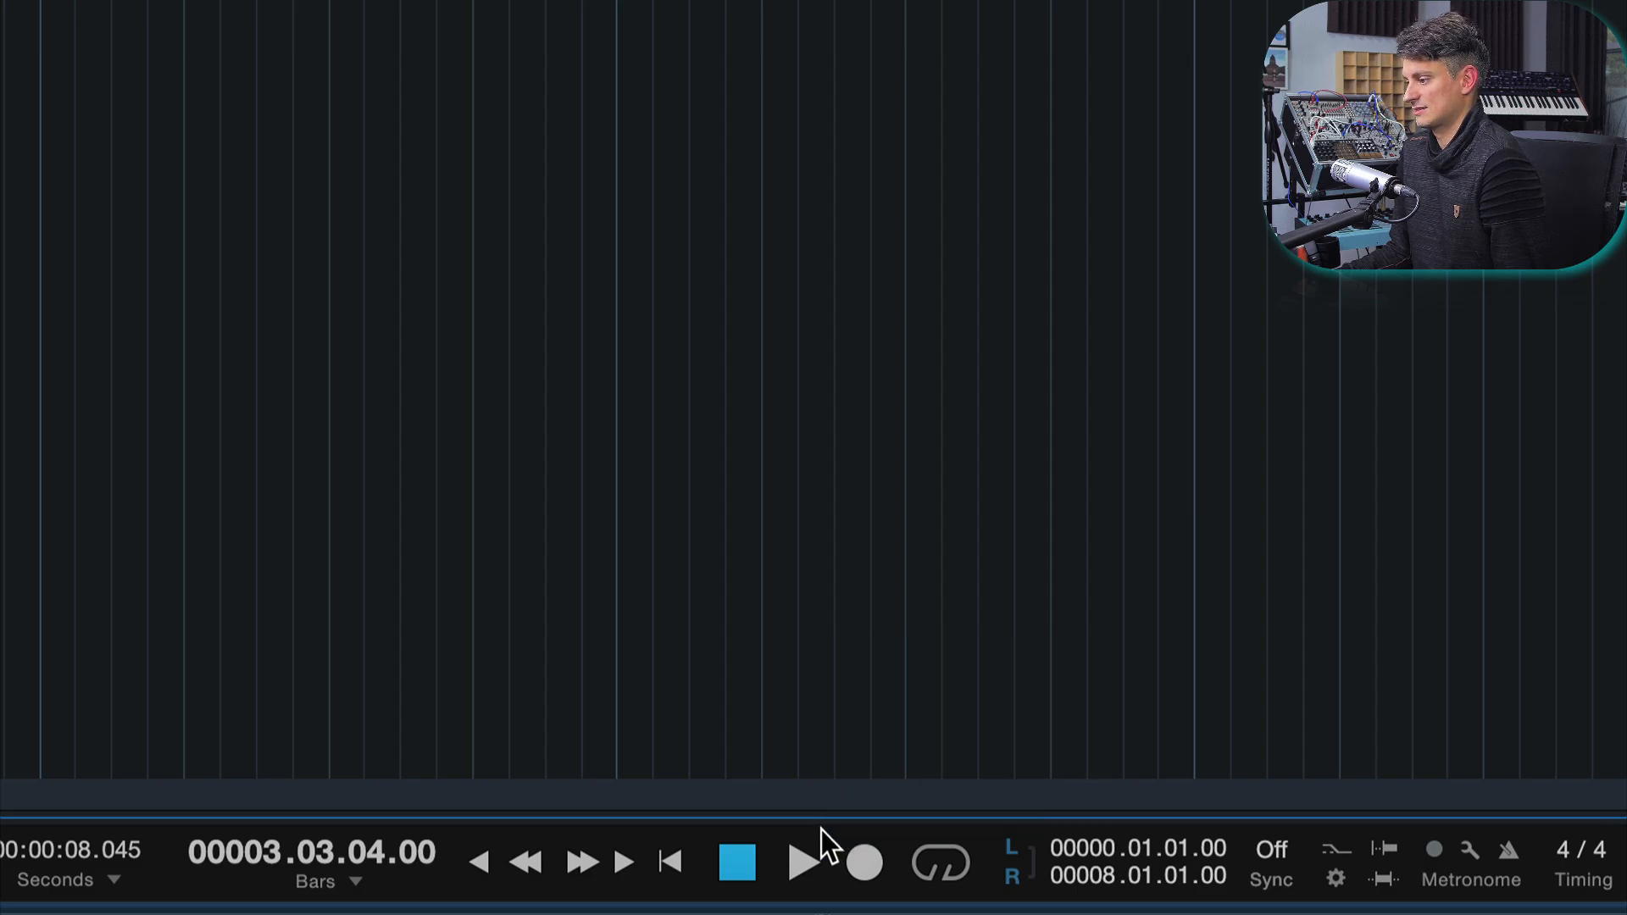
right_click(809, 837)
left_click(839, 809)
Start and stop playback repeatedly from 3.3.4 to check that the playhead returns to its start position
key("space")
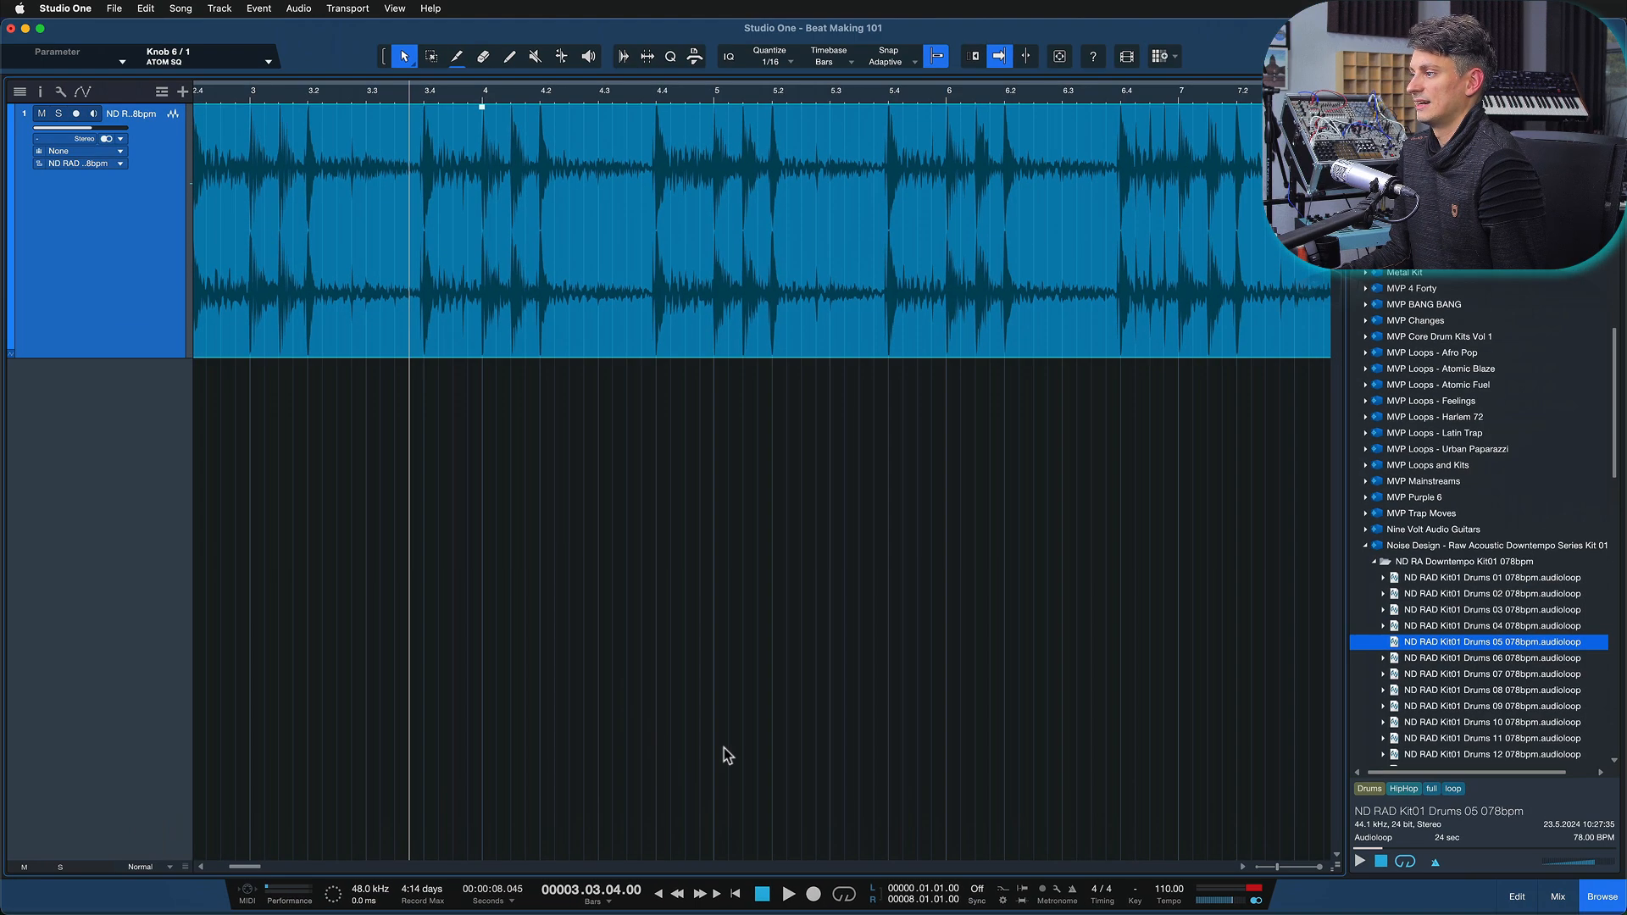
key("space")
key("space")
key("space")
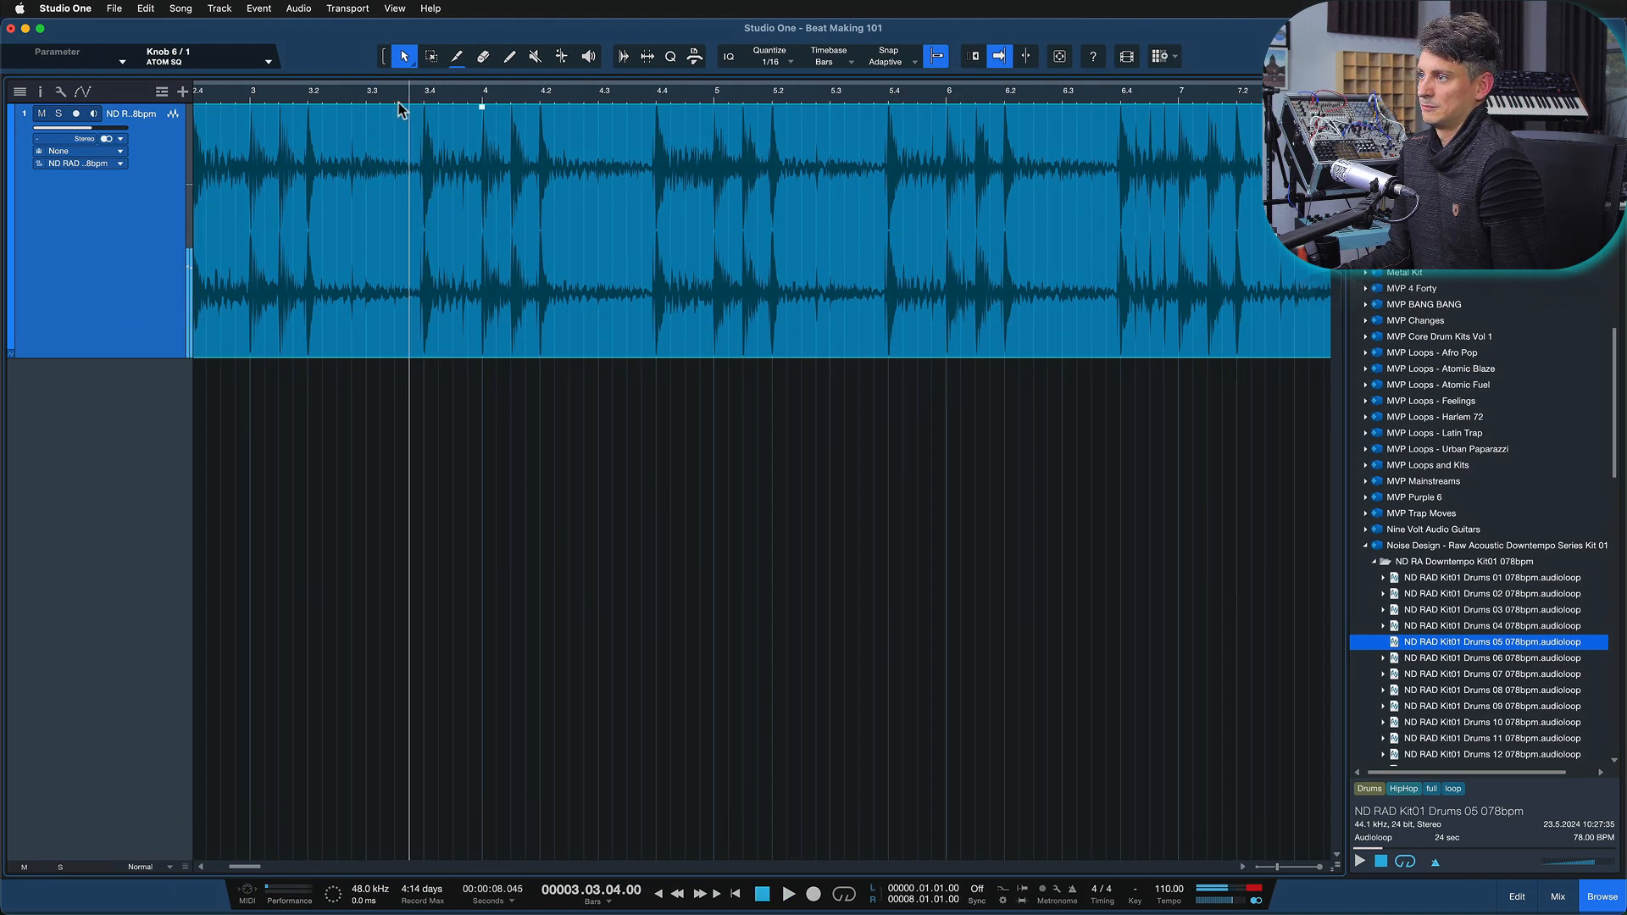
key("space")
key("space")
key("space")
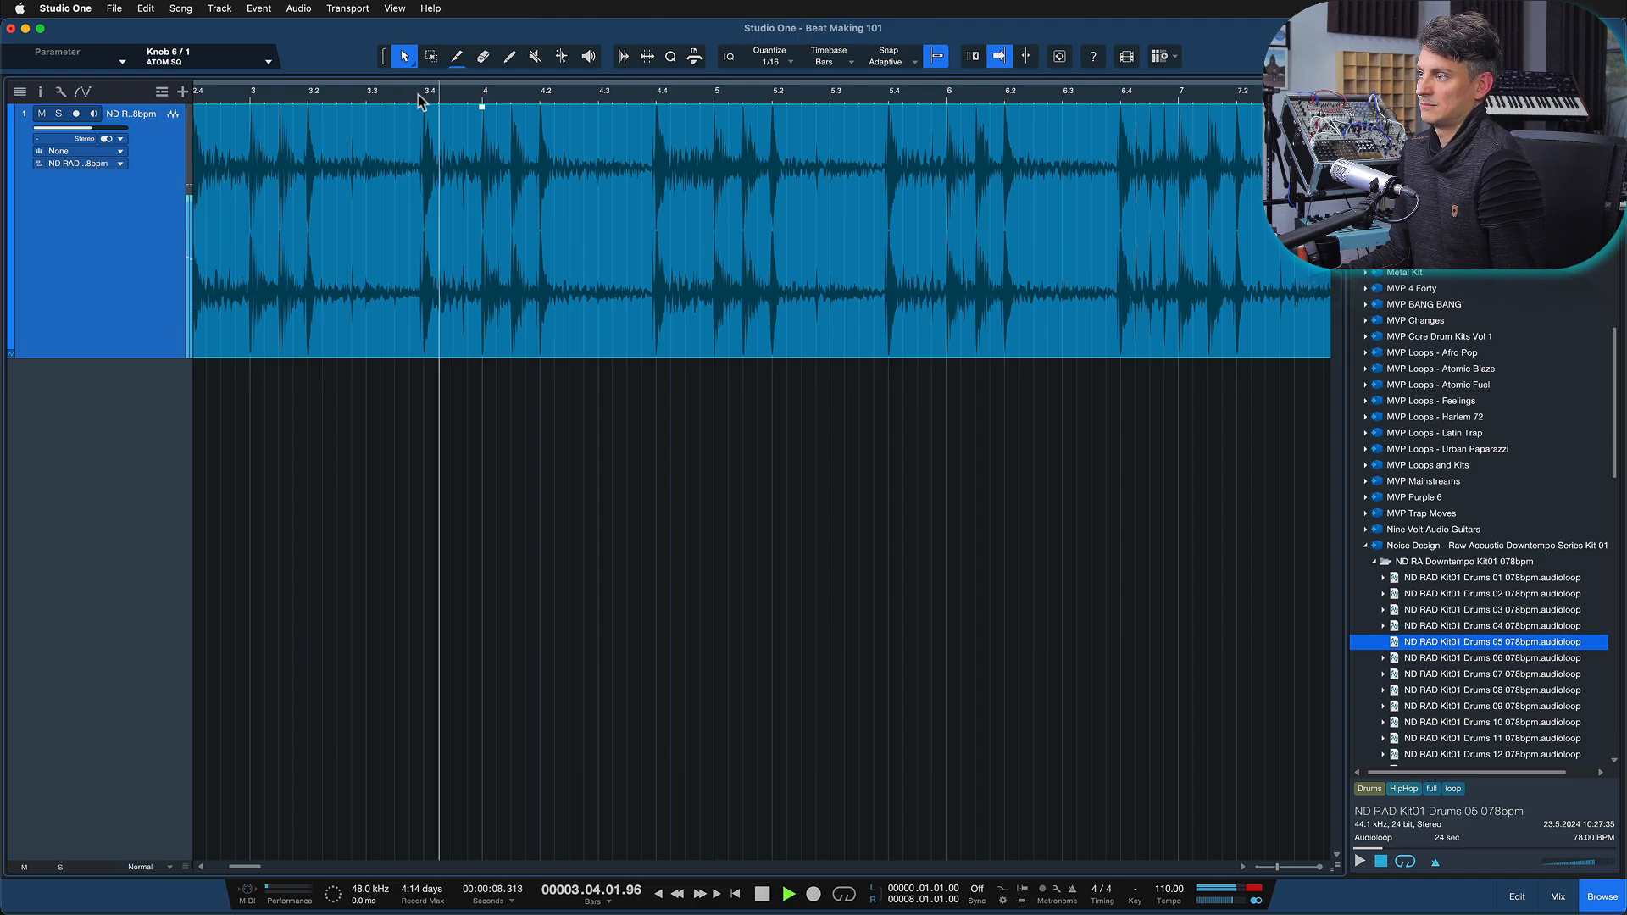
key("space")
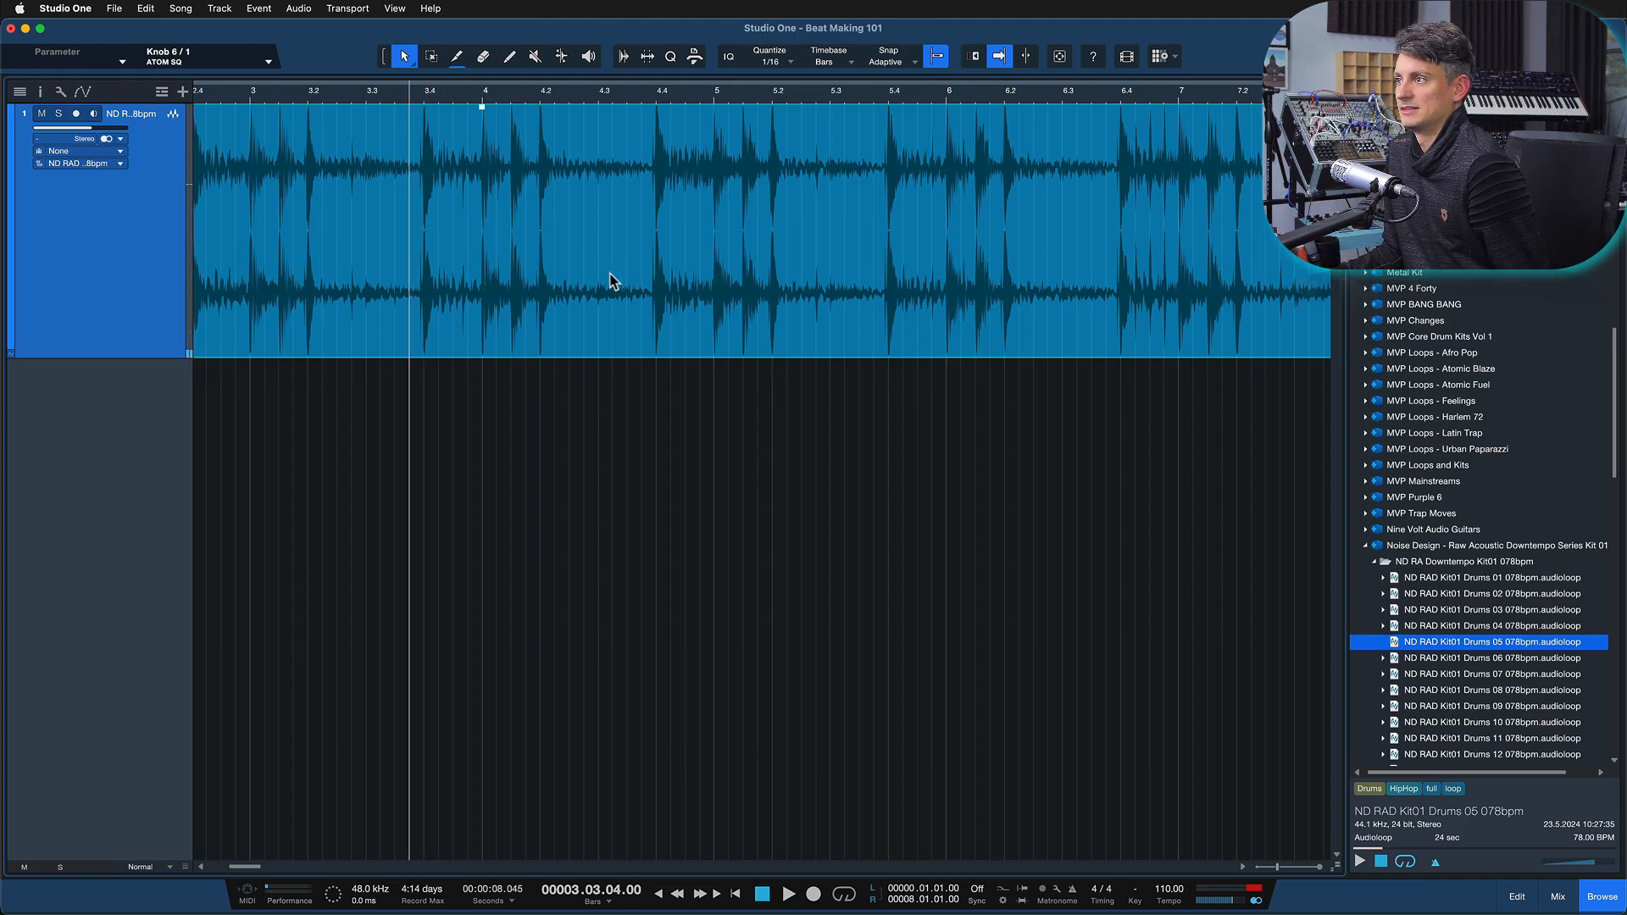
Zoom the arrangement to the drum loop event and select the event again
key("shift+s")
left_click_drag(904, 566, 868, 273)
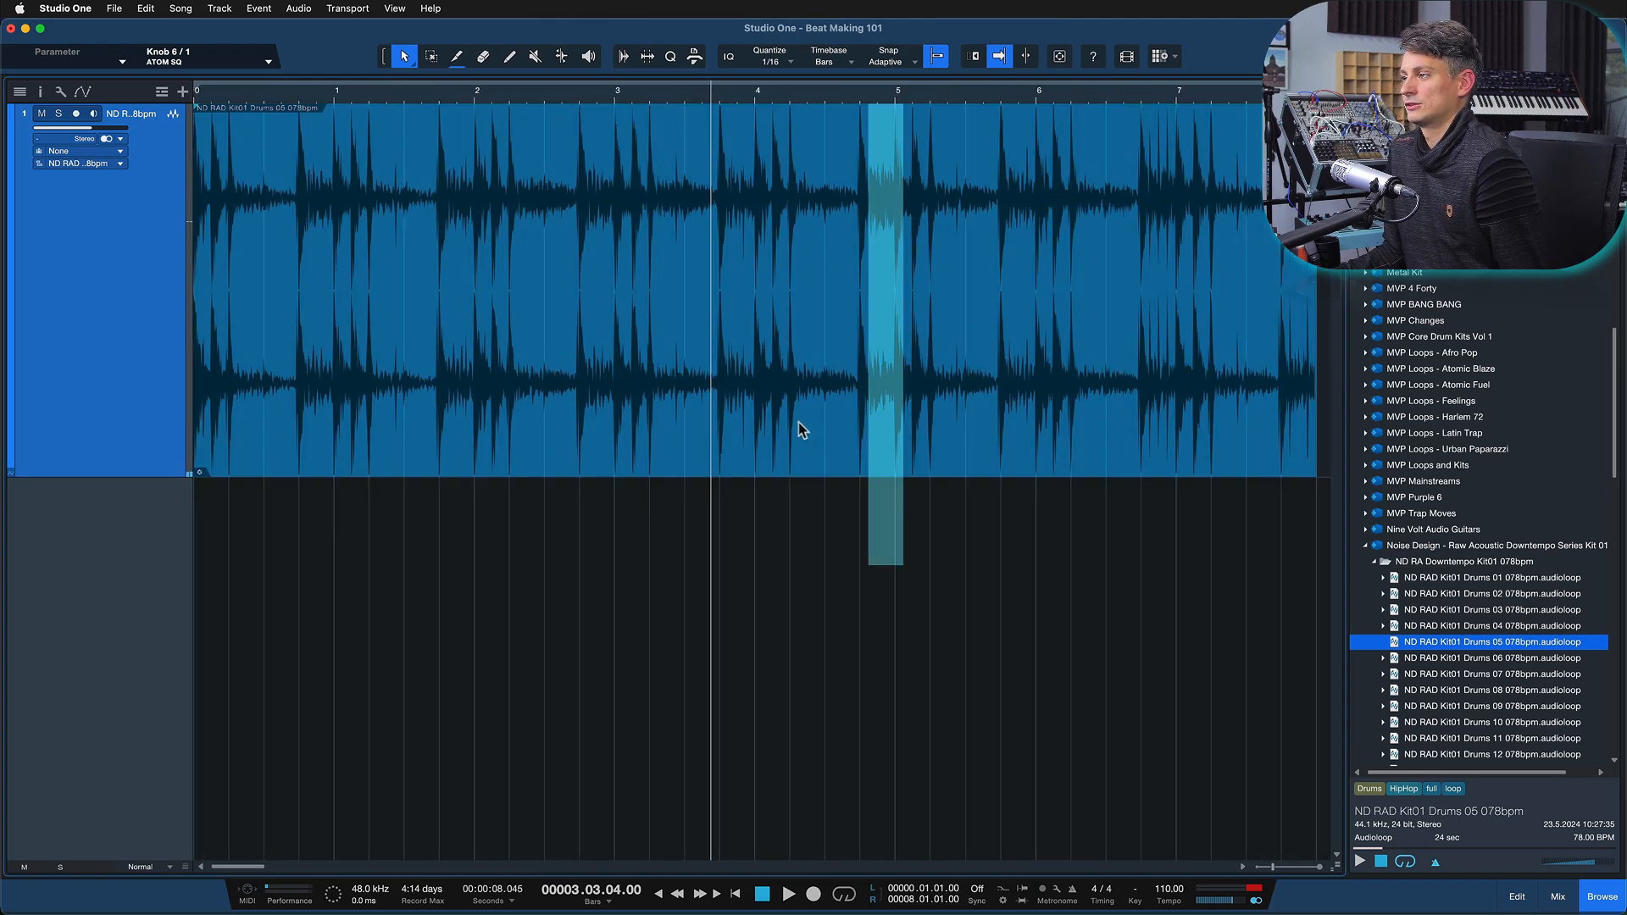
left_click_drag(768, 607, 623, 385)
scroll(455, 82, "down", 10)
key("shift+s")
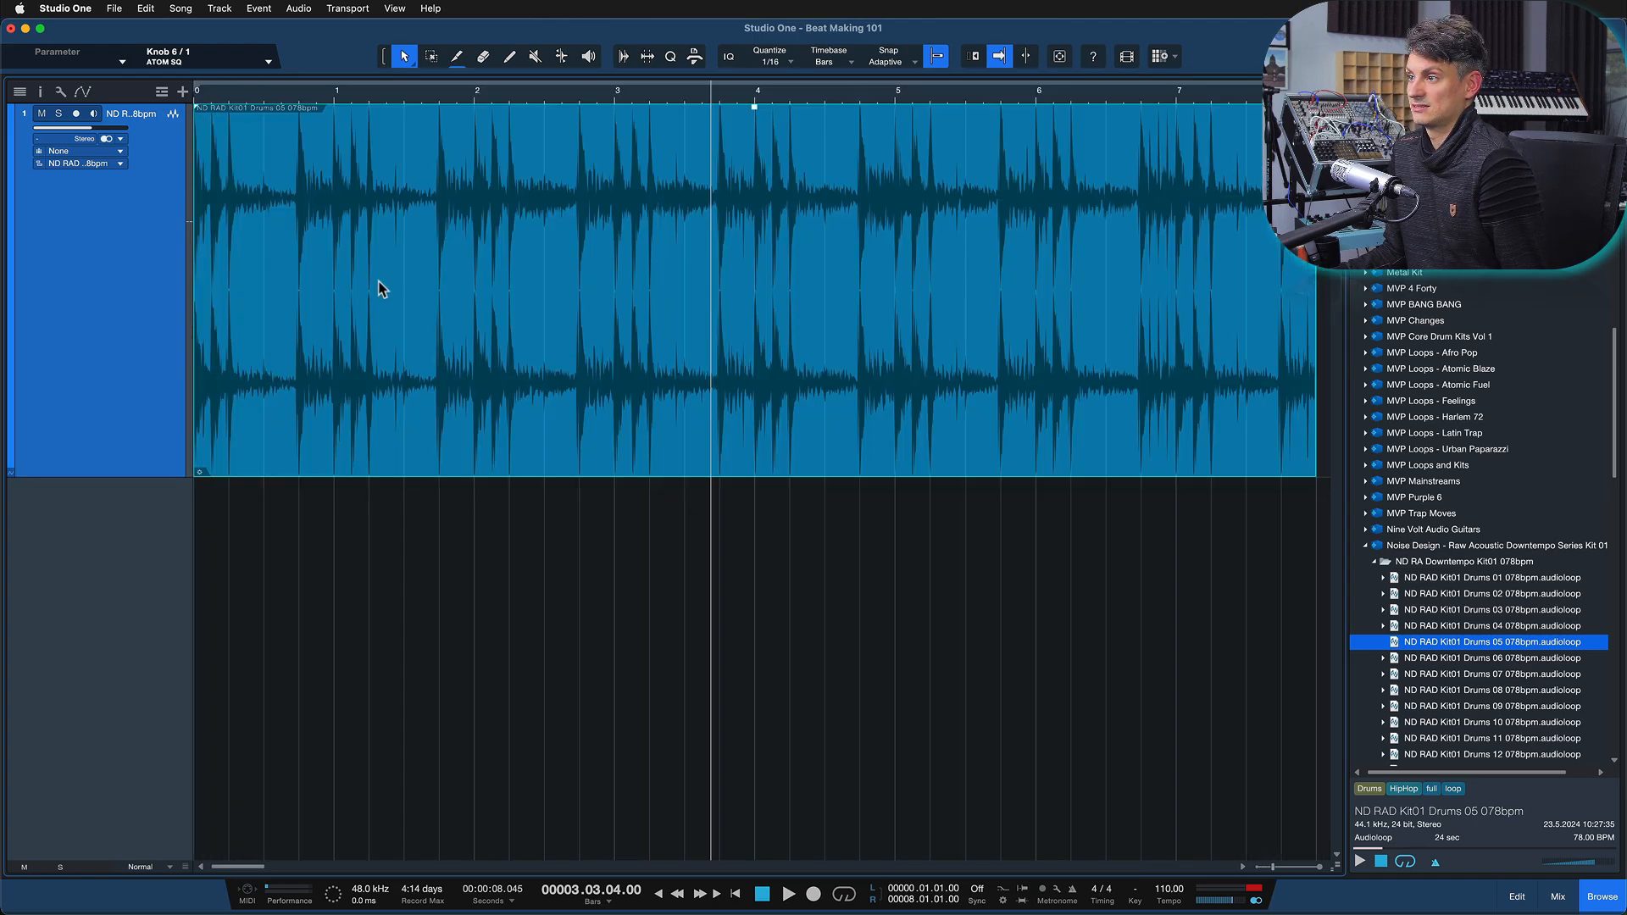
Toggle the arrangement zoom between the whole song and the selected drum loop, ending zoomed in on the loop
key("shift+s")
key("shift+s")
key("shift+s")
left_click_drag(602, 403, 332, 284)
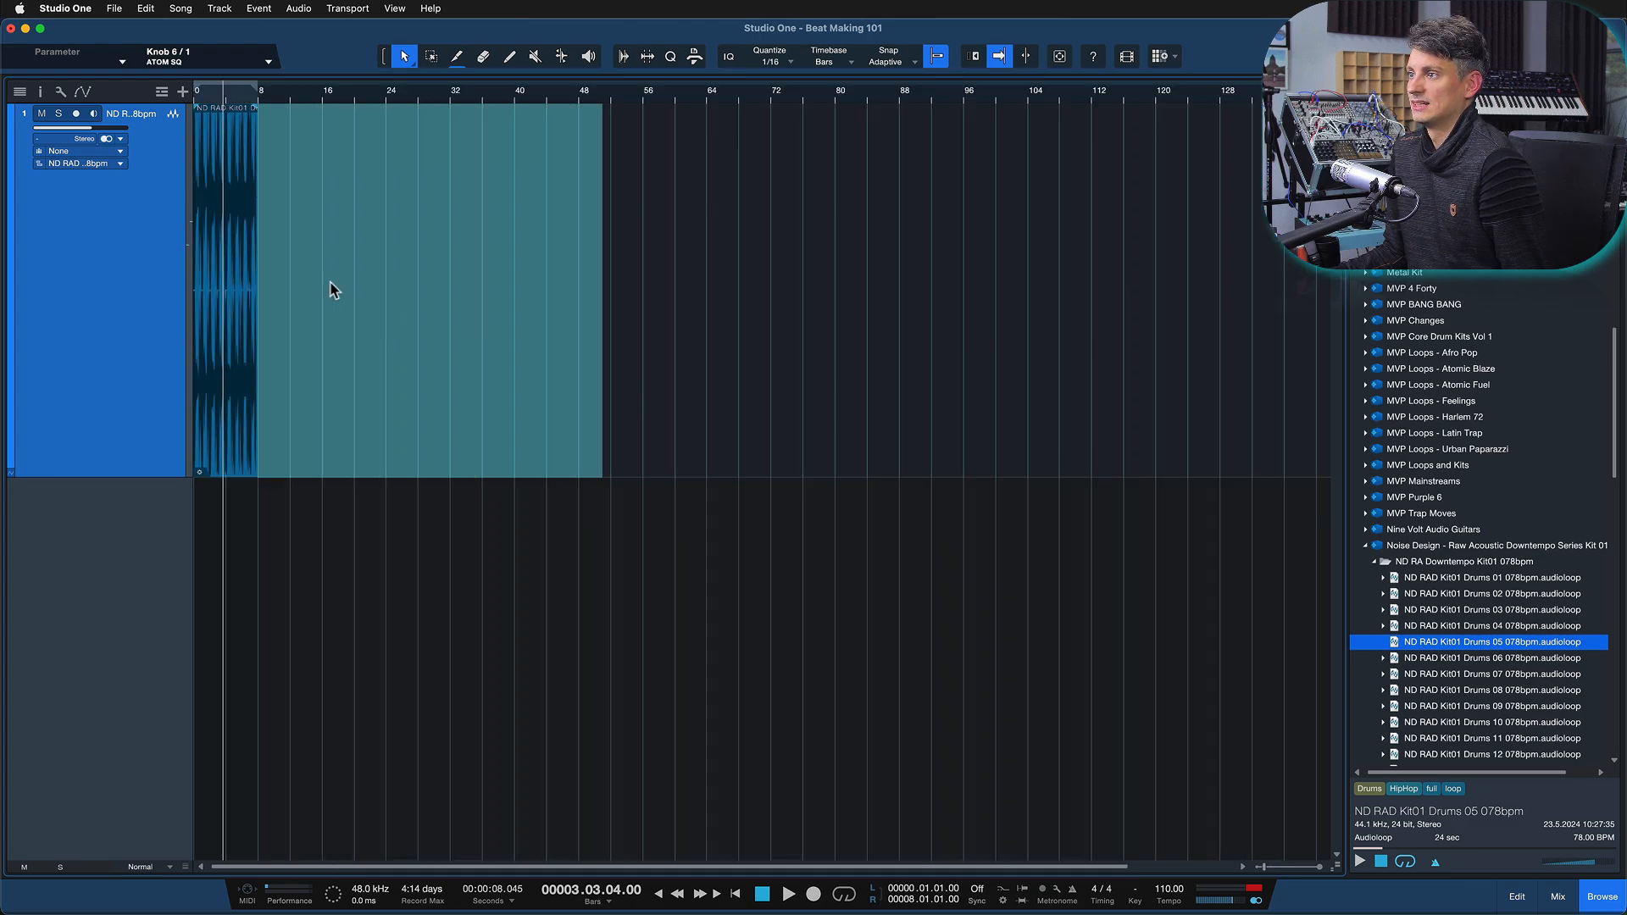
key("shift+s")
key("shift+s")
key("shift+s")
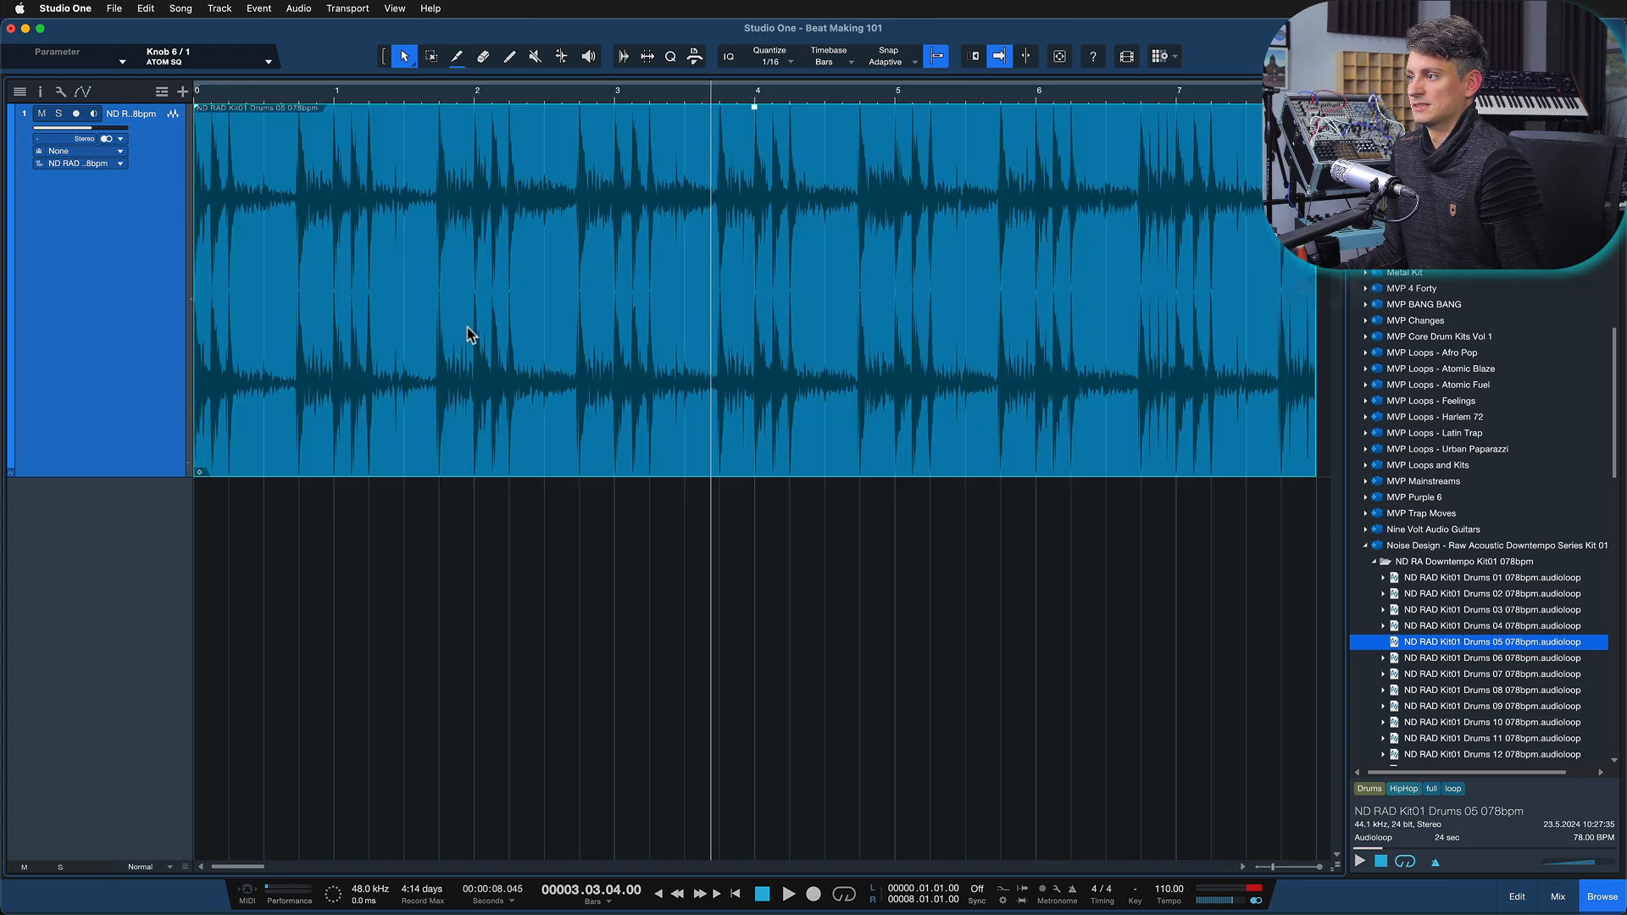
key("shift+s")
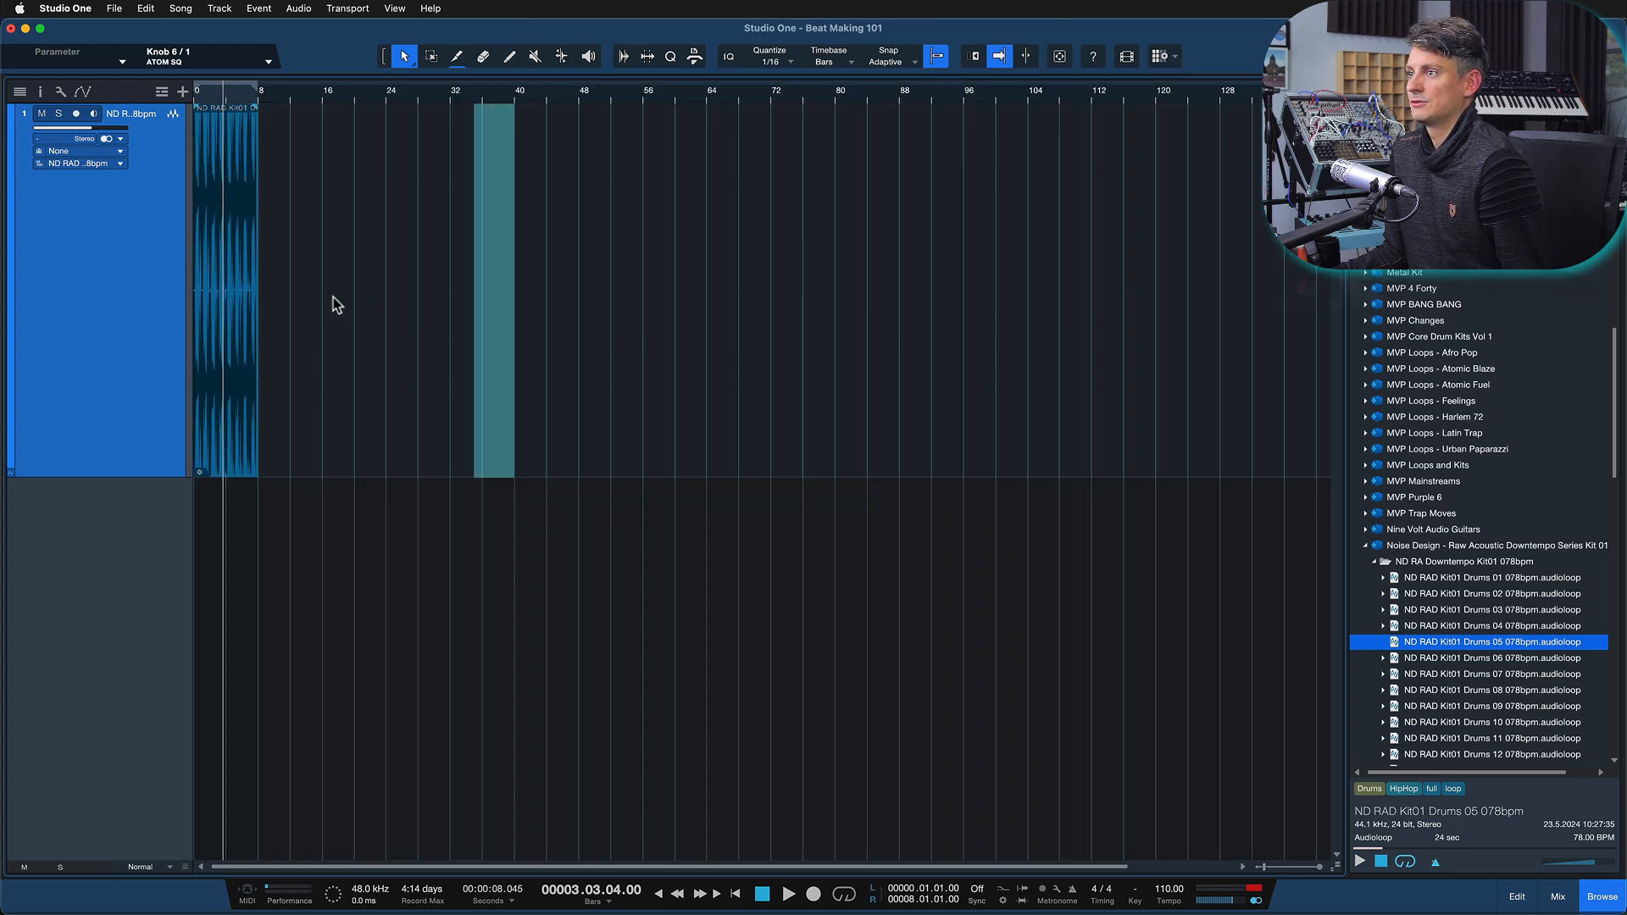
key("shift+s")
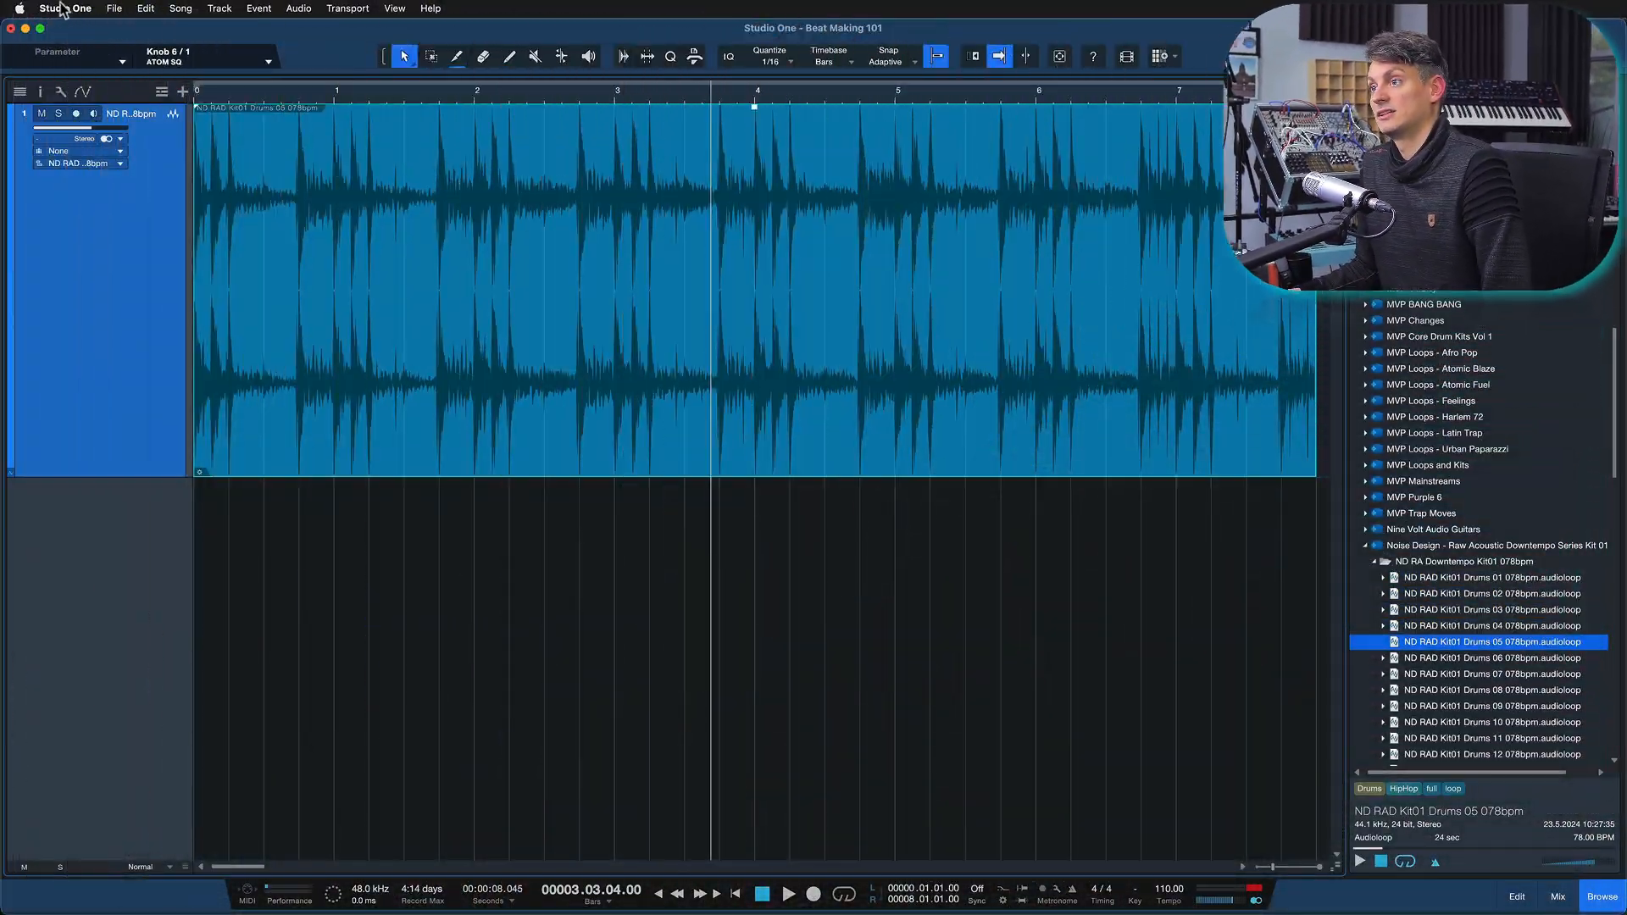
Look up "zoom to select" in the keyboard shortcuts, check the keys assigned to Zoom to Selection, and view the mapping scheme choices
left_click(53, 8)
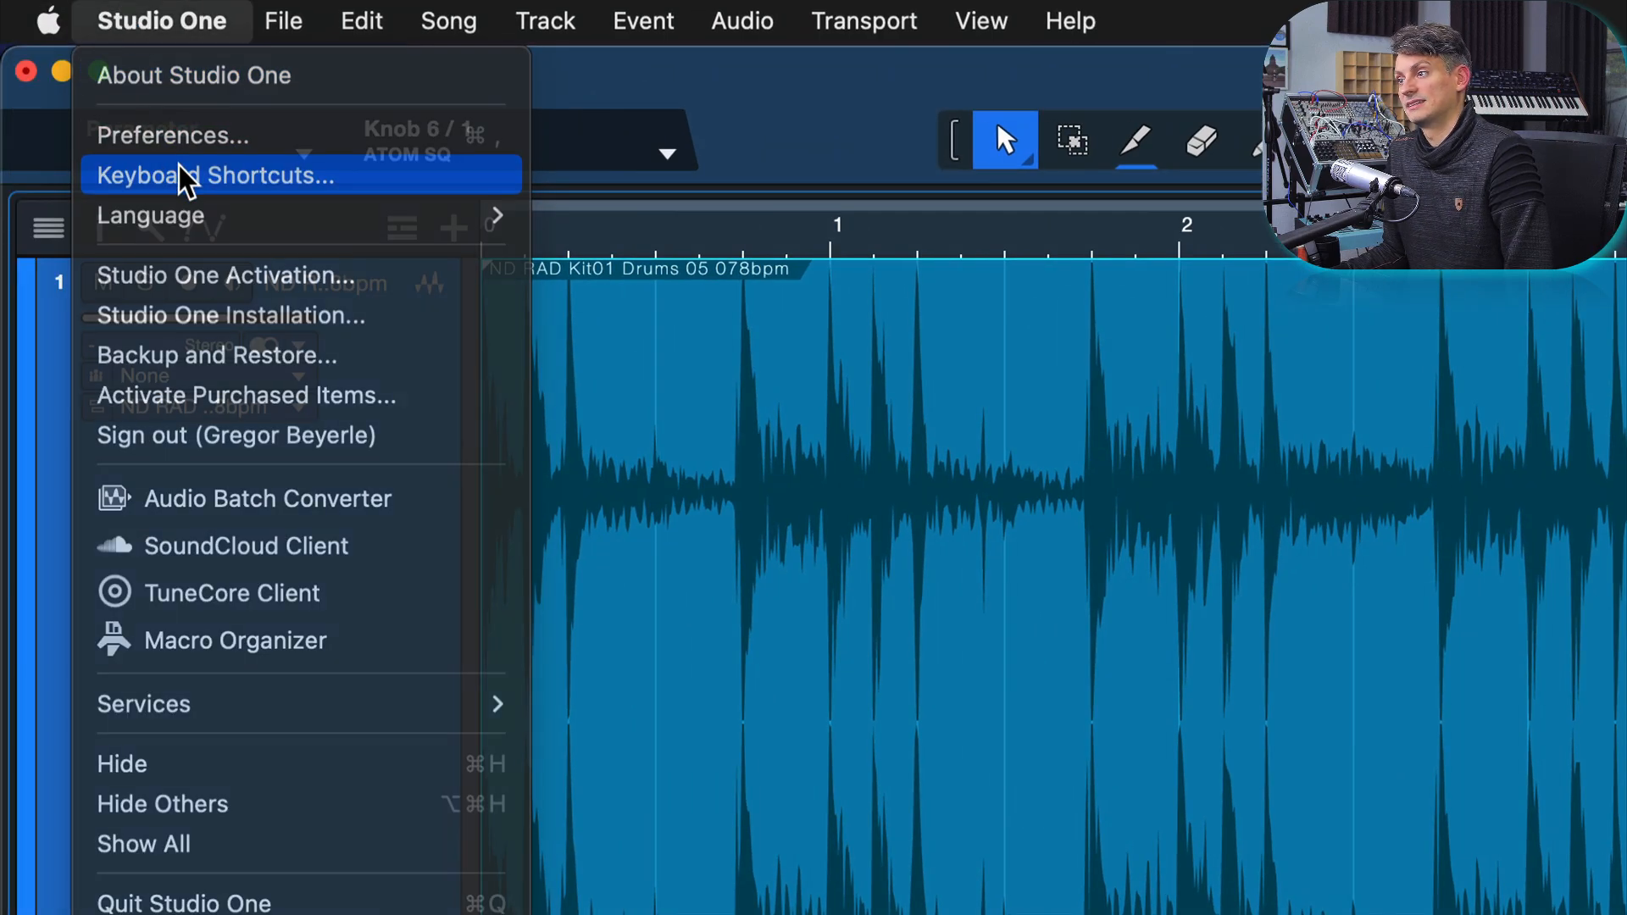
left_click(181, 172)
type("zoom to select")
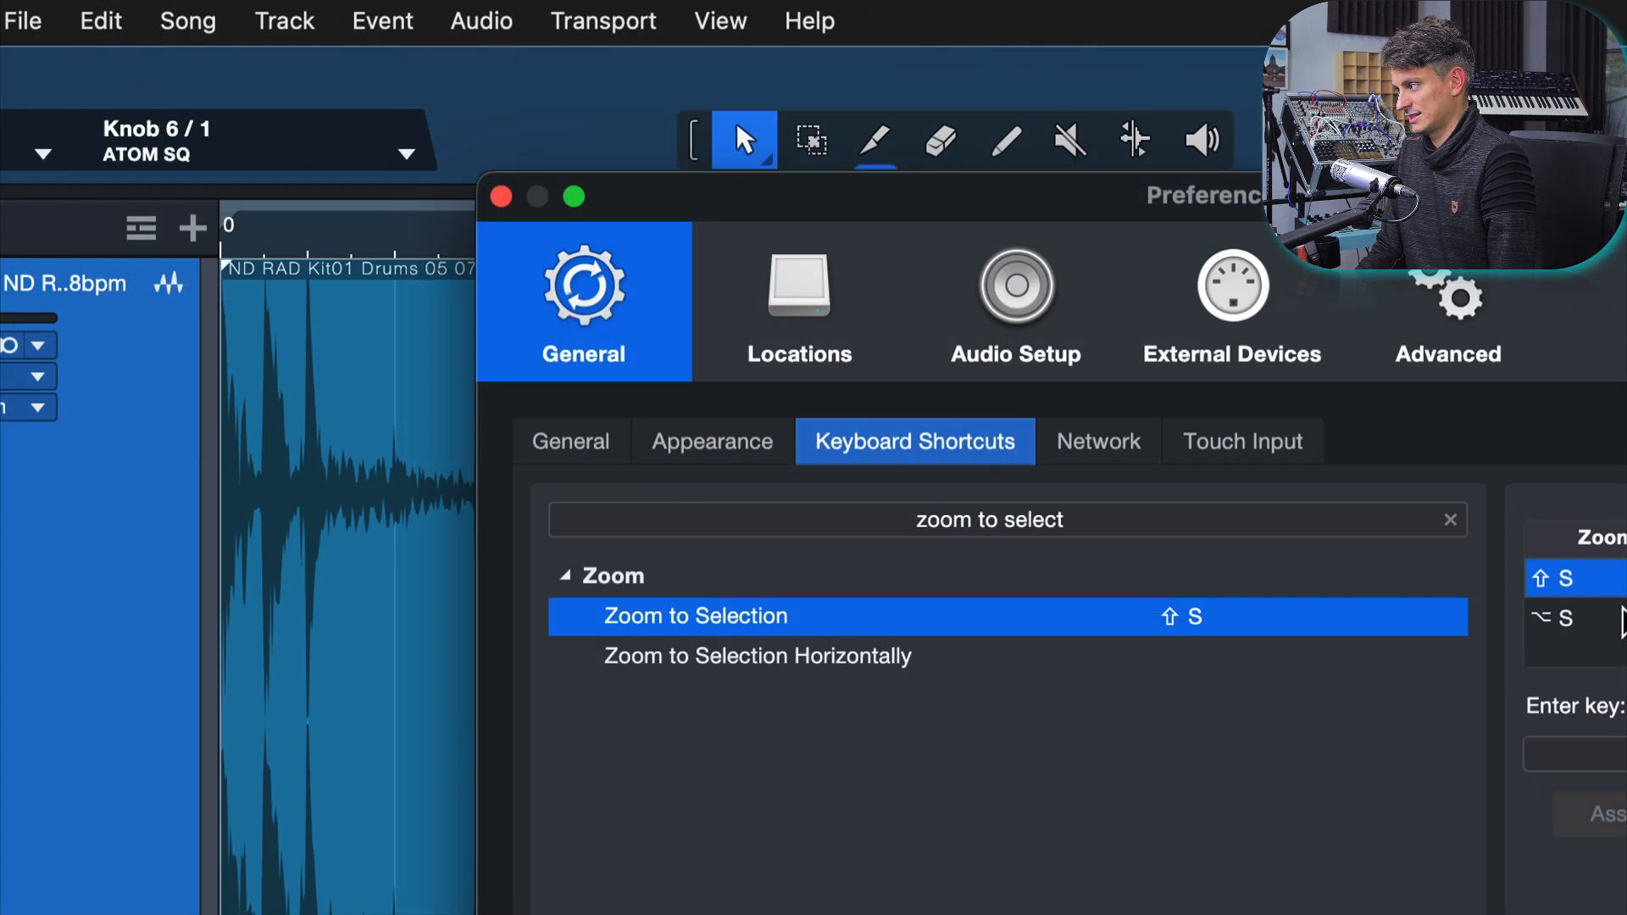
left_click(1616, 582)
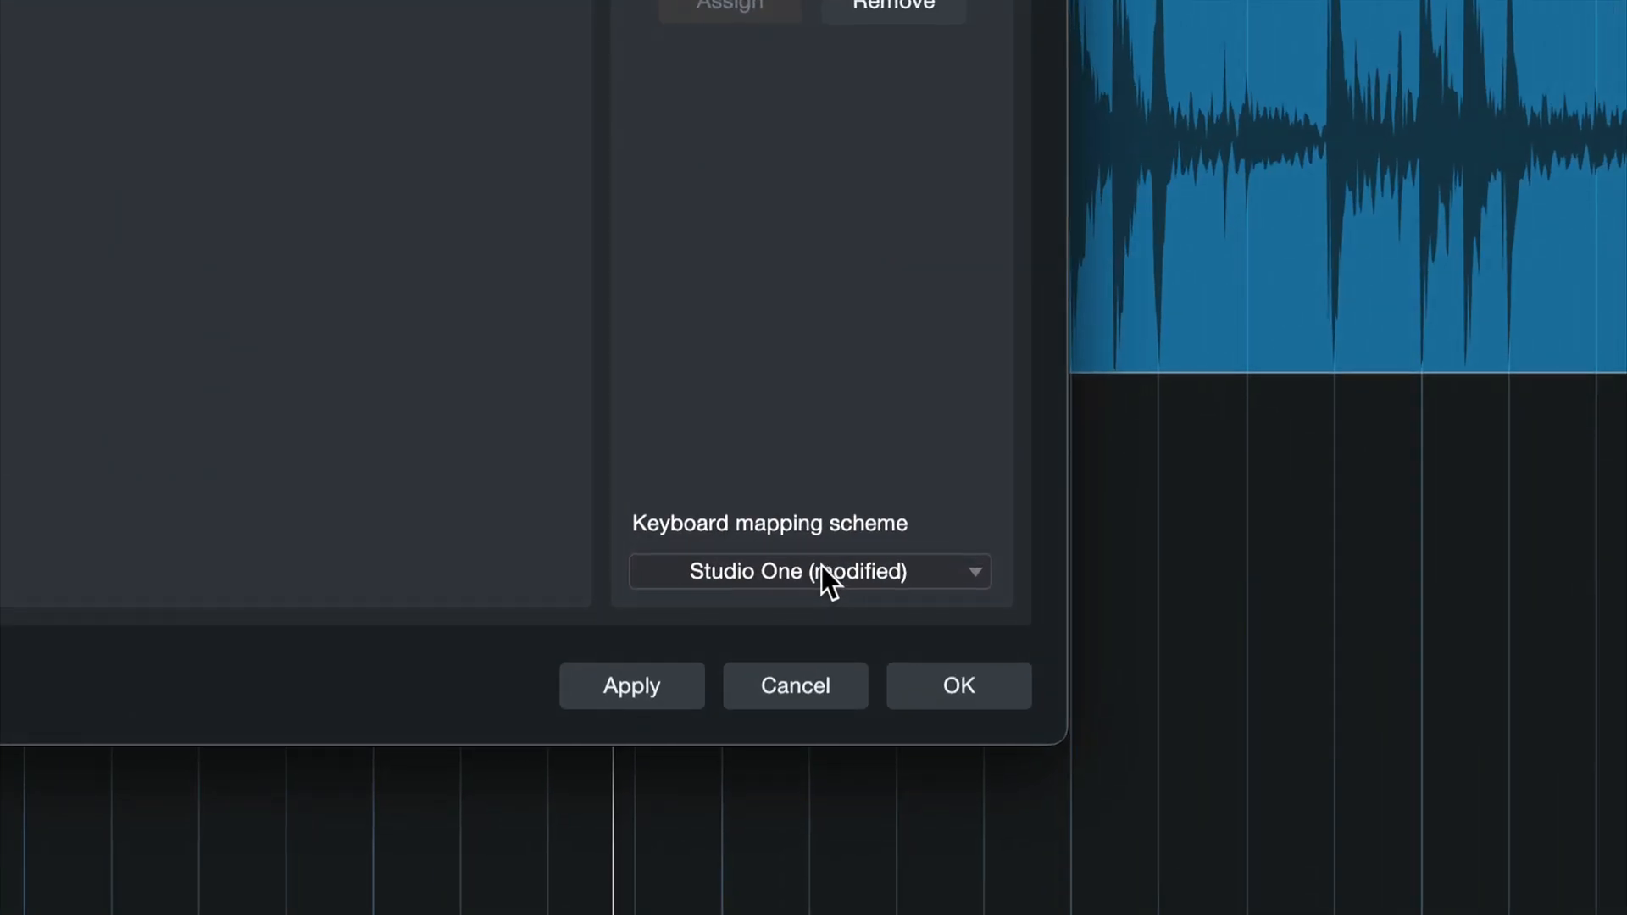
left_click(818, 572)
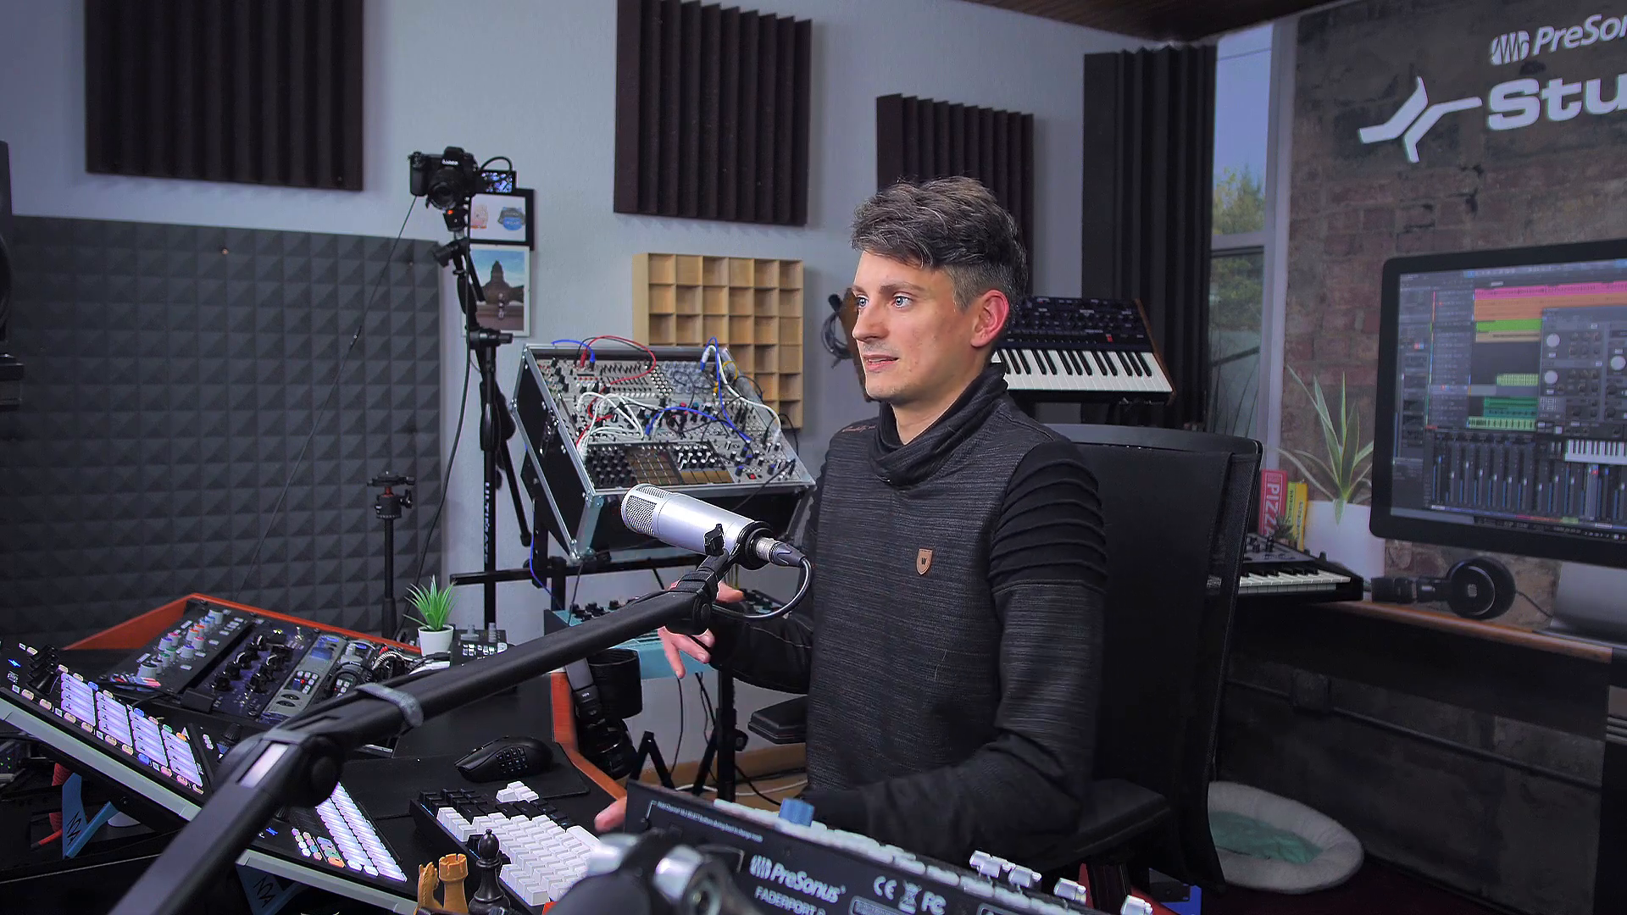
Select the drum loop event and duplicate it end to end until the copies reach bar 120
key("w")
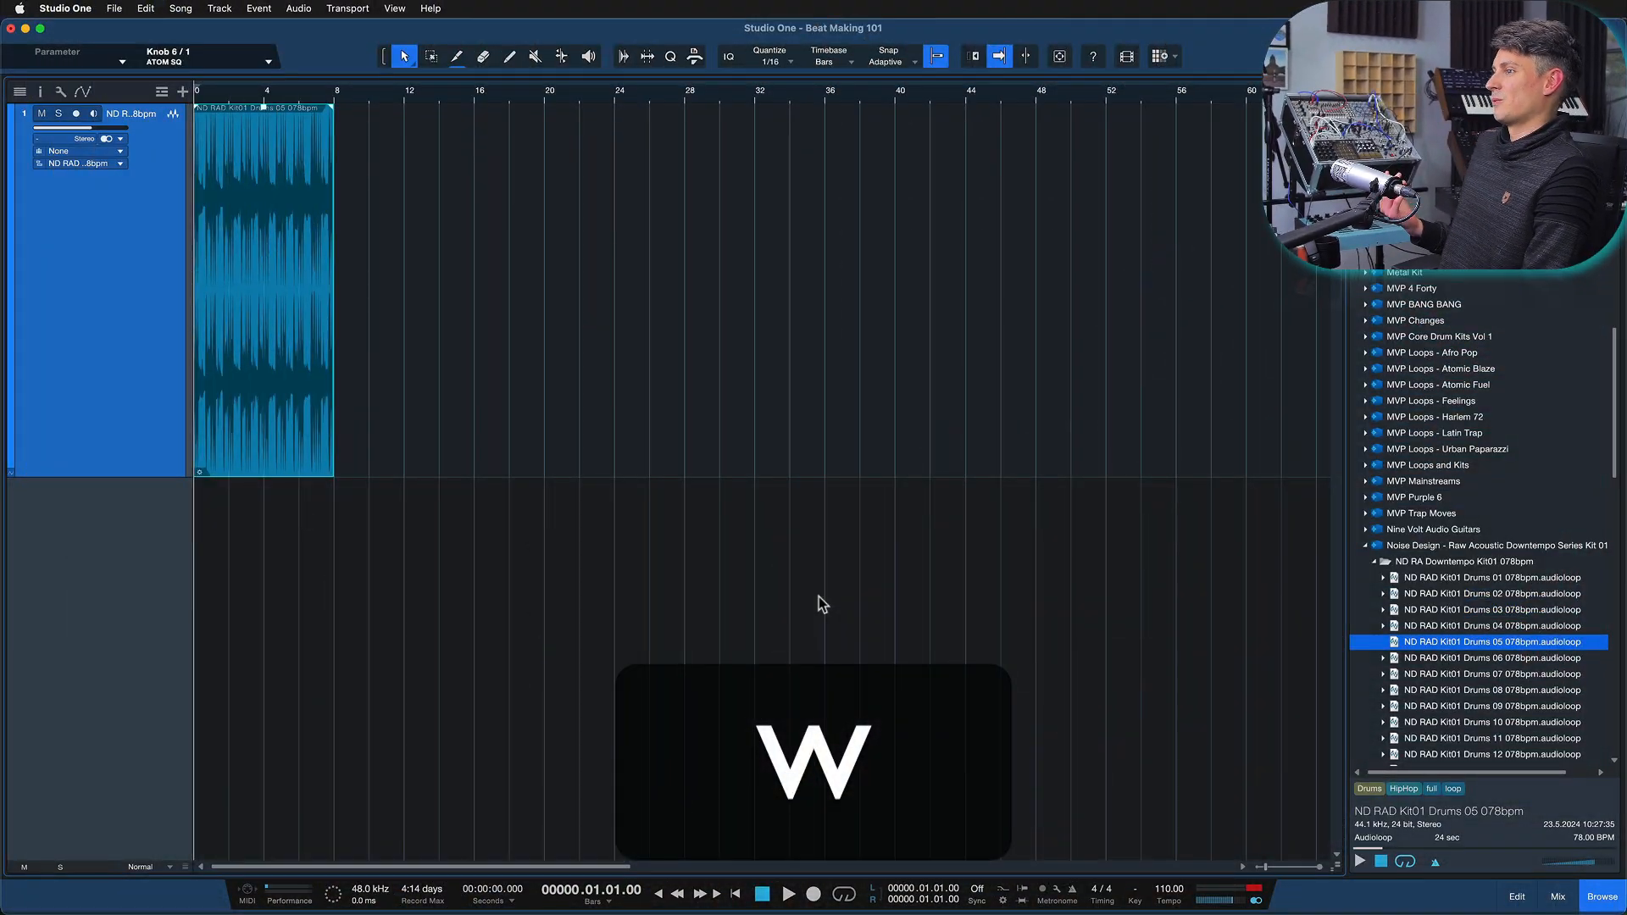
left_click_drag(824, 608, 238, 322)
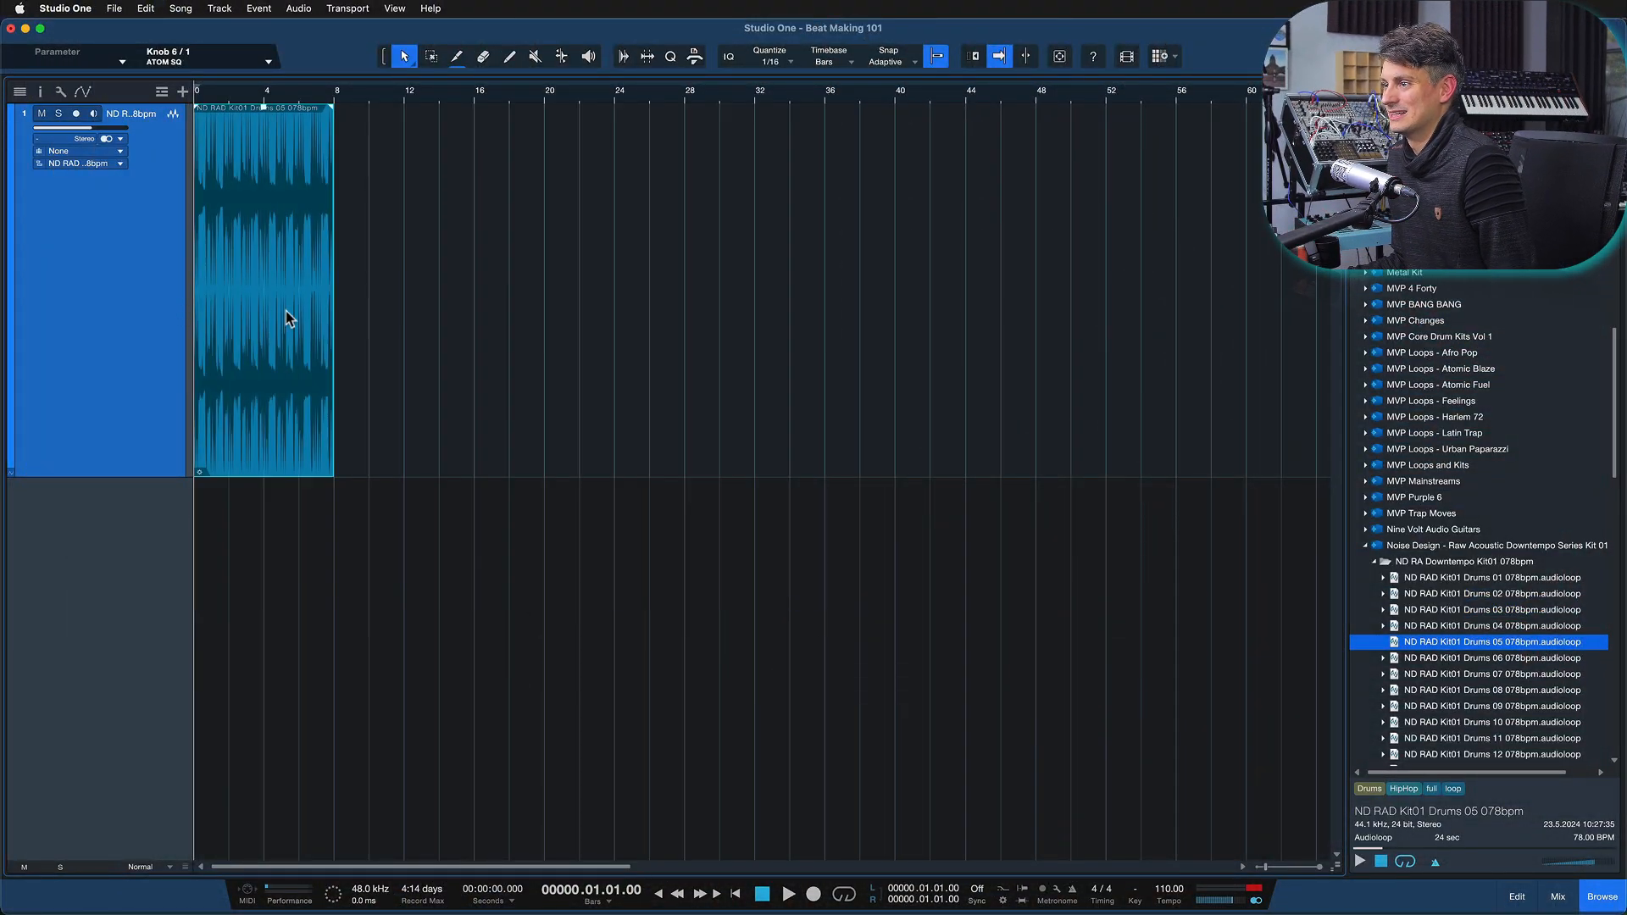
left_click_drag(544, 317, 212, 302)
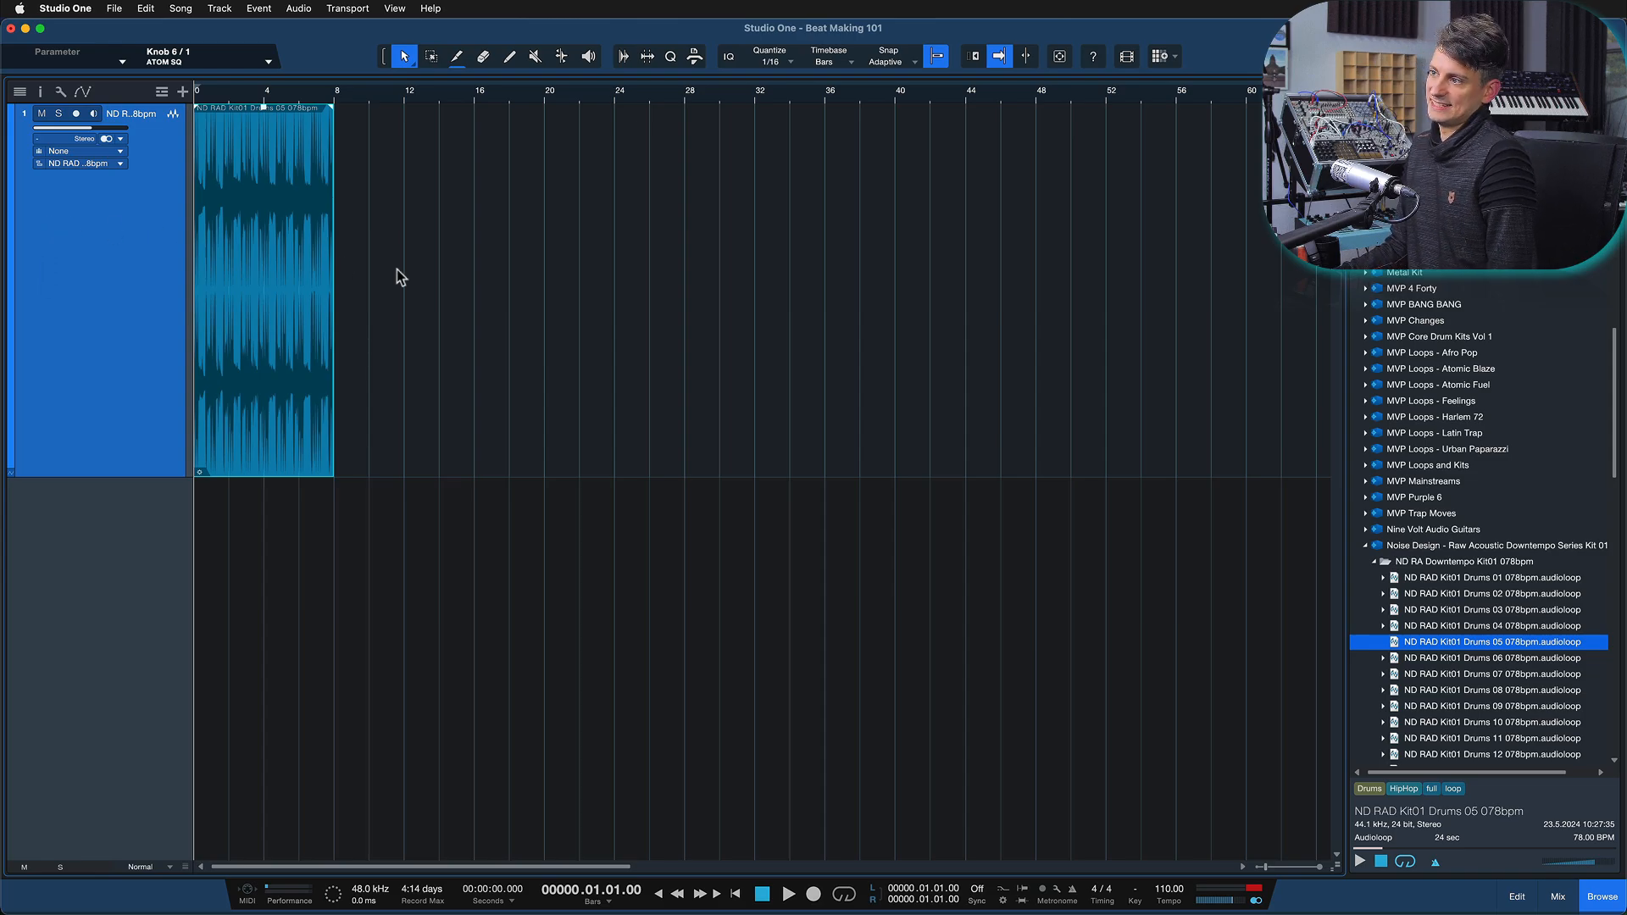
left_click_drag(476, 282, 236, 236)
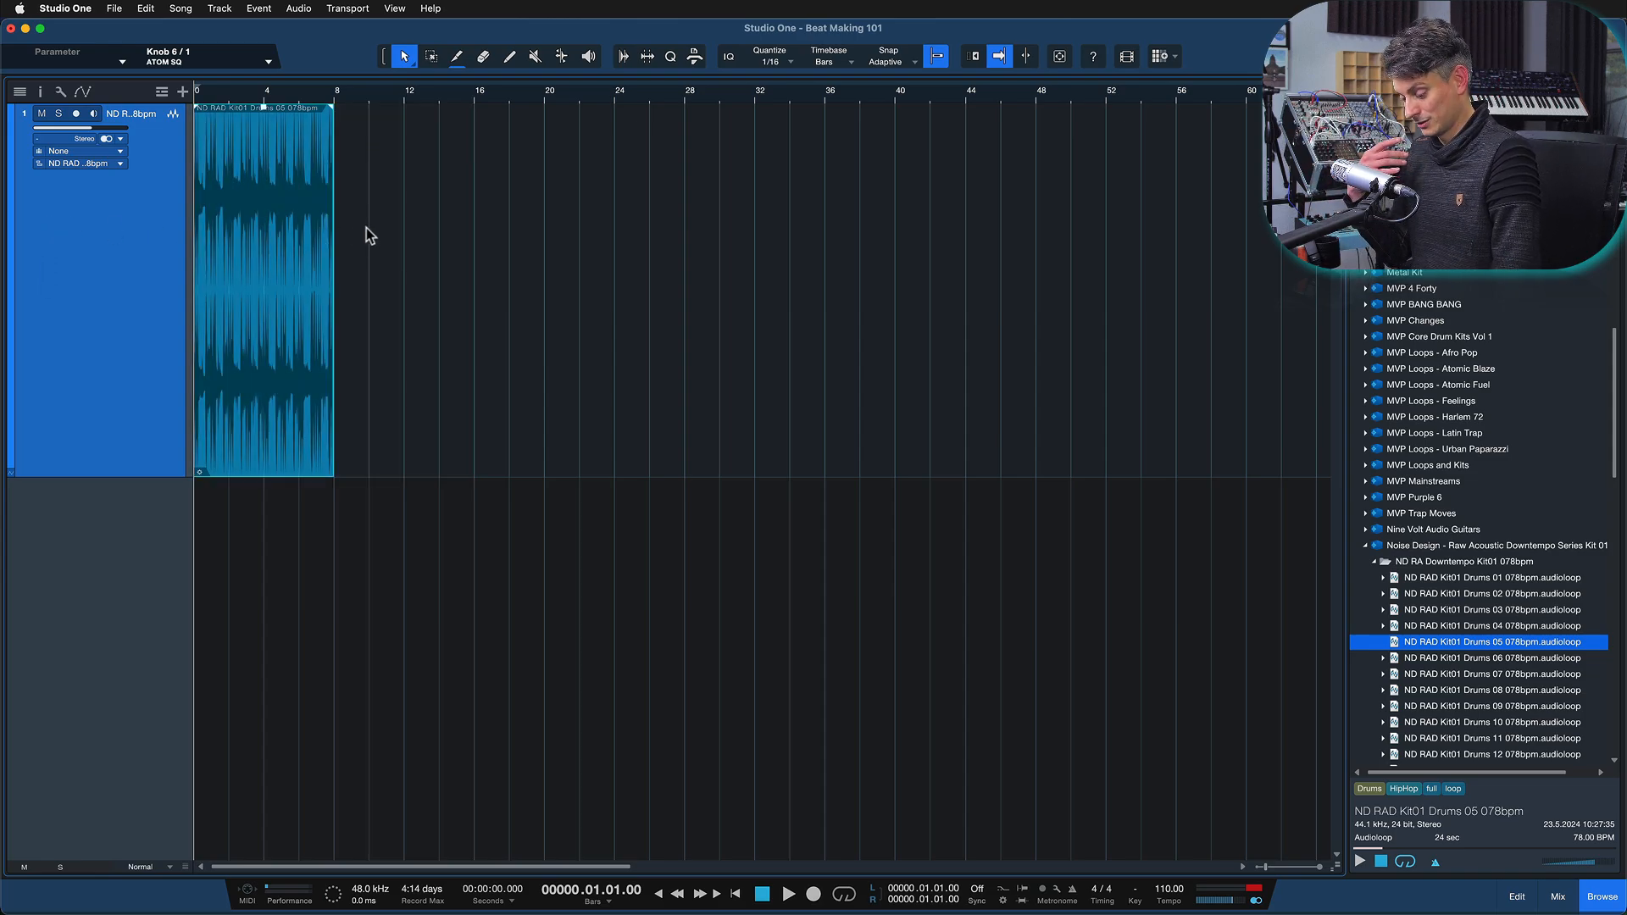
key("d")
key("d")
key("d")
key("d")
key("d")
key("d")
key("d")
key("d")
key("d")
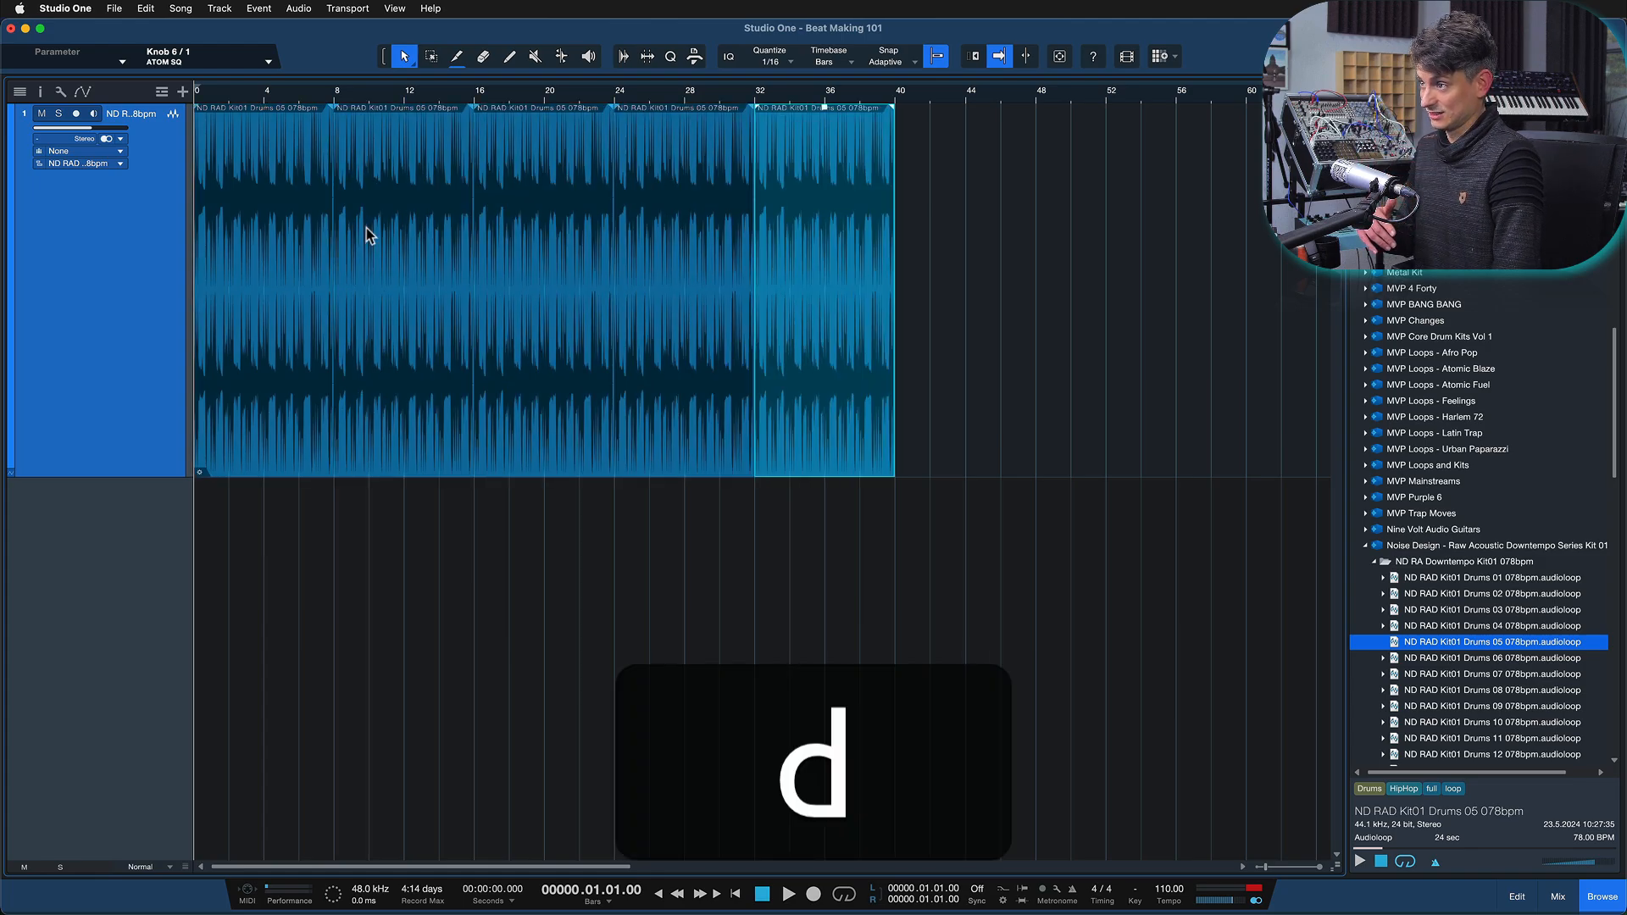
key("d")
key("d")
key("d")
key("d")
key("d")
key("d")
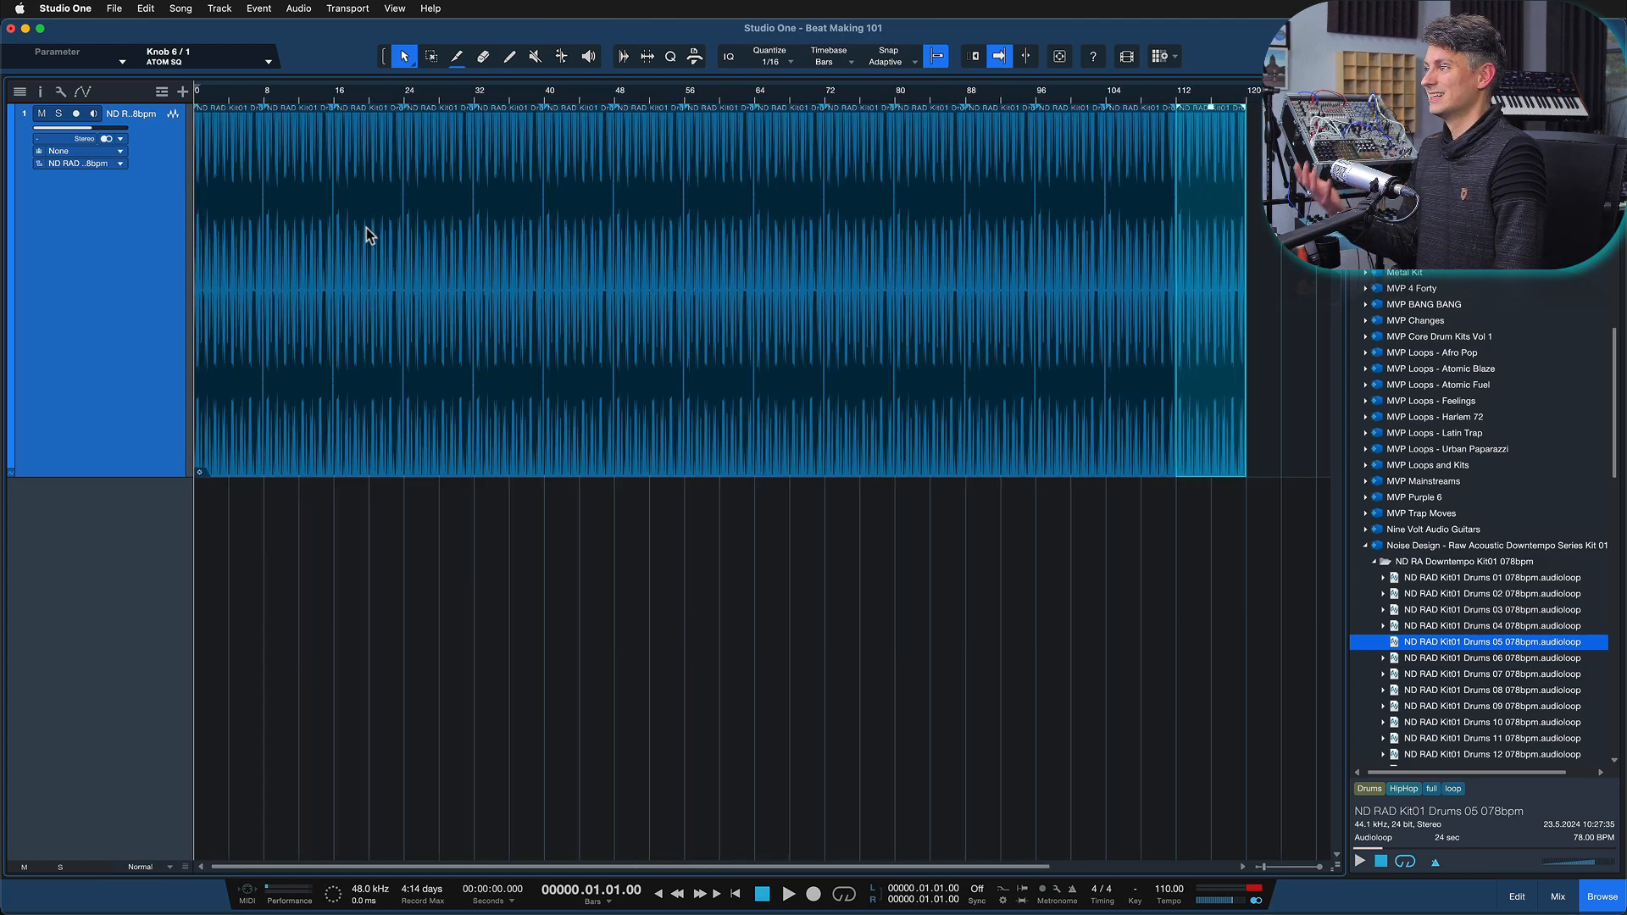
Undo all the drum loop duplications until only the original event at the song start remains
key("super+z")
key("super+z")
key("super+z")
key("super+z")
key("super+z")
key("super+z")
key("super+z")
key("super+z")
key("super+z")
key("super+z")
key("super+z")
key("super+z")
key("super+z")
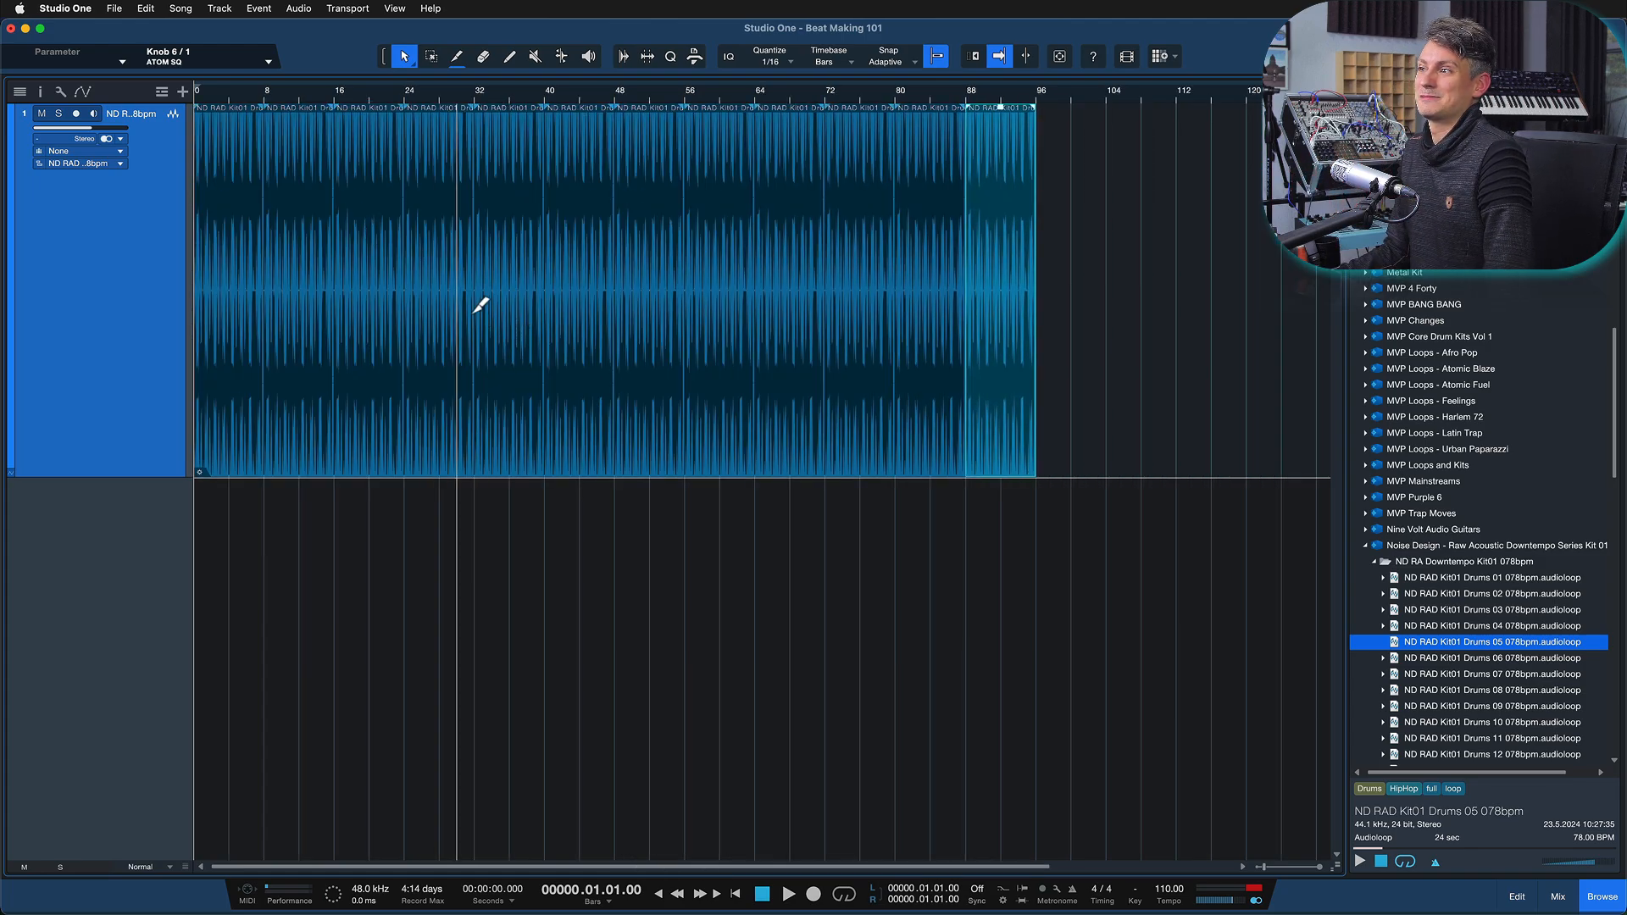
key("super+z")
key("super+z")
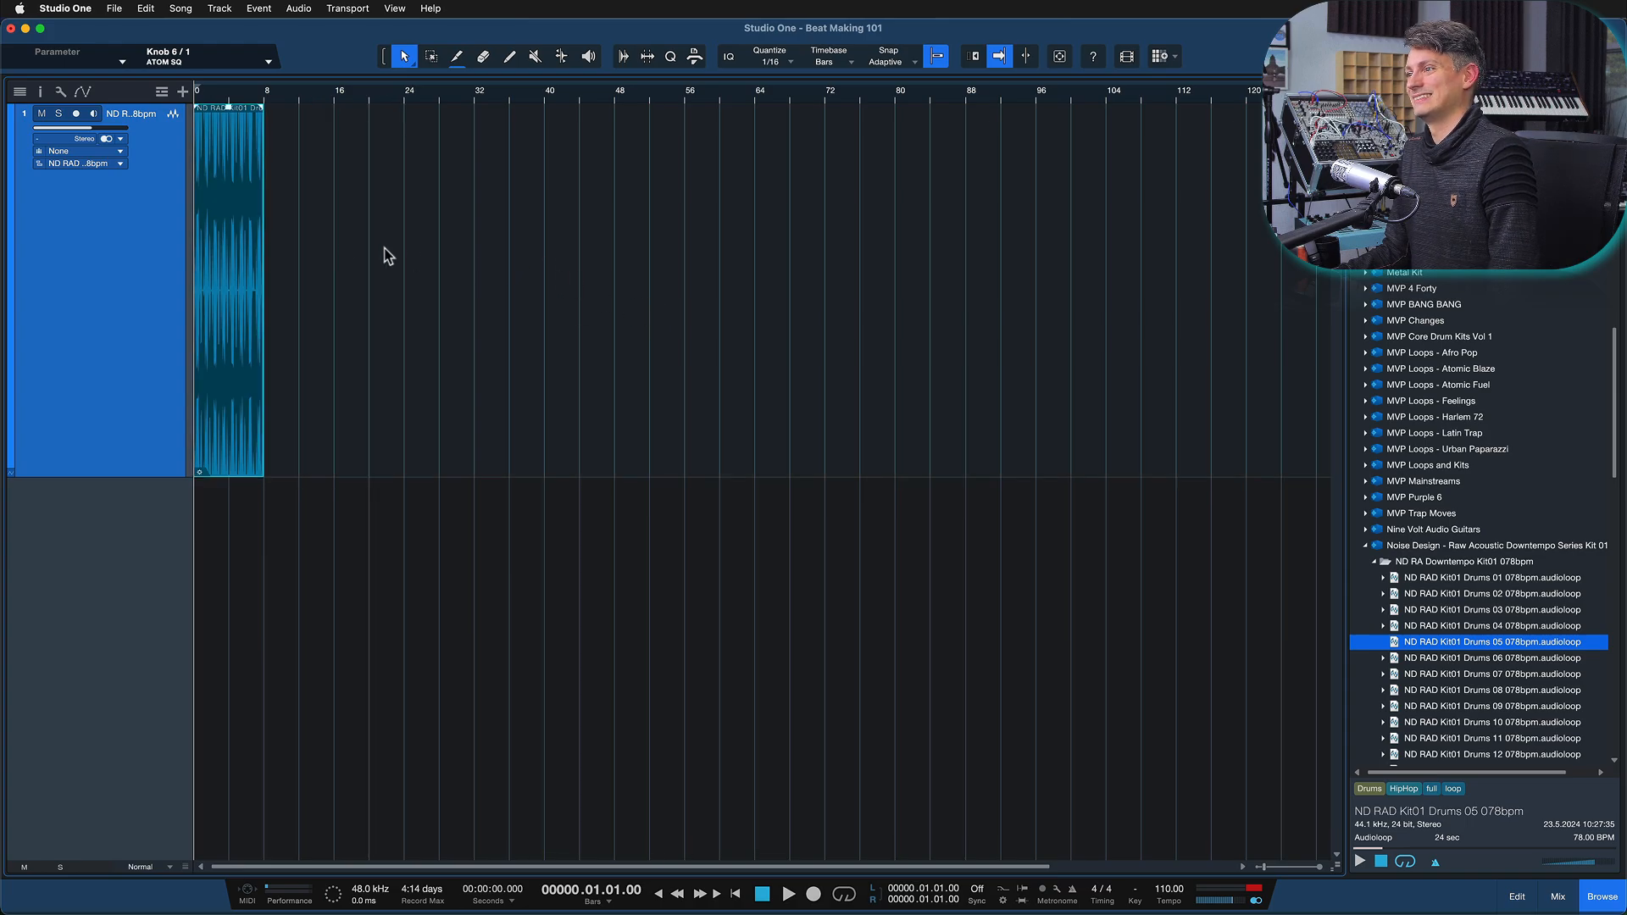
Set an active loop range from bar 0 to bar 8 around the drum loop event and play it back briefly
key("e")
key("e")
key("e")
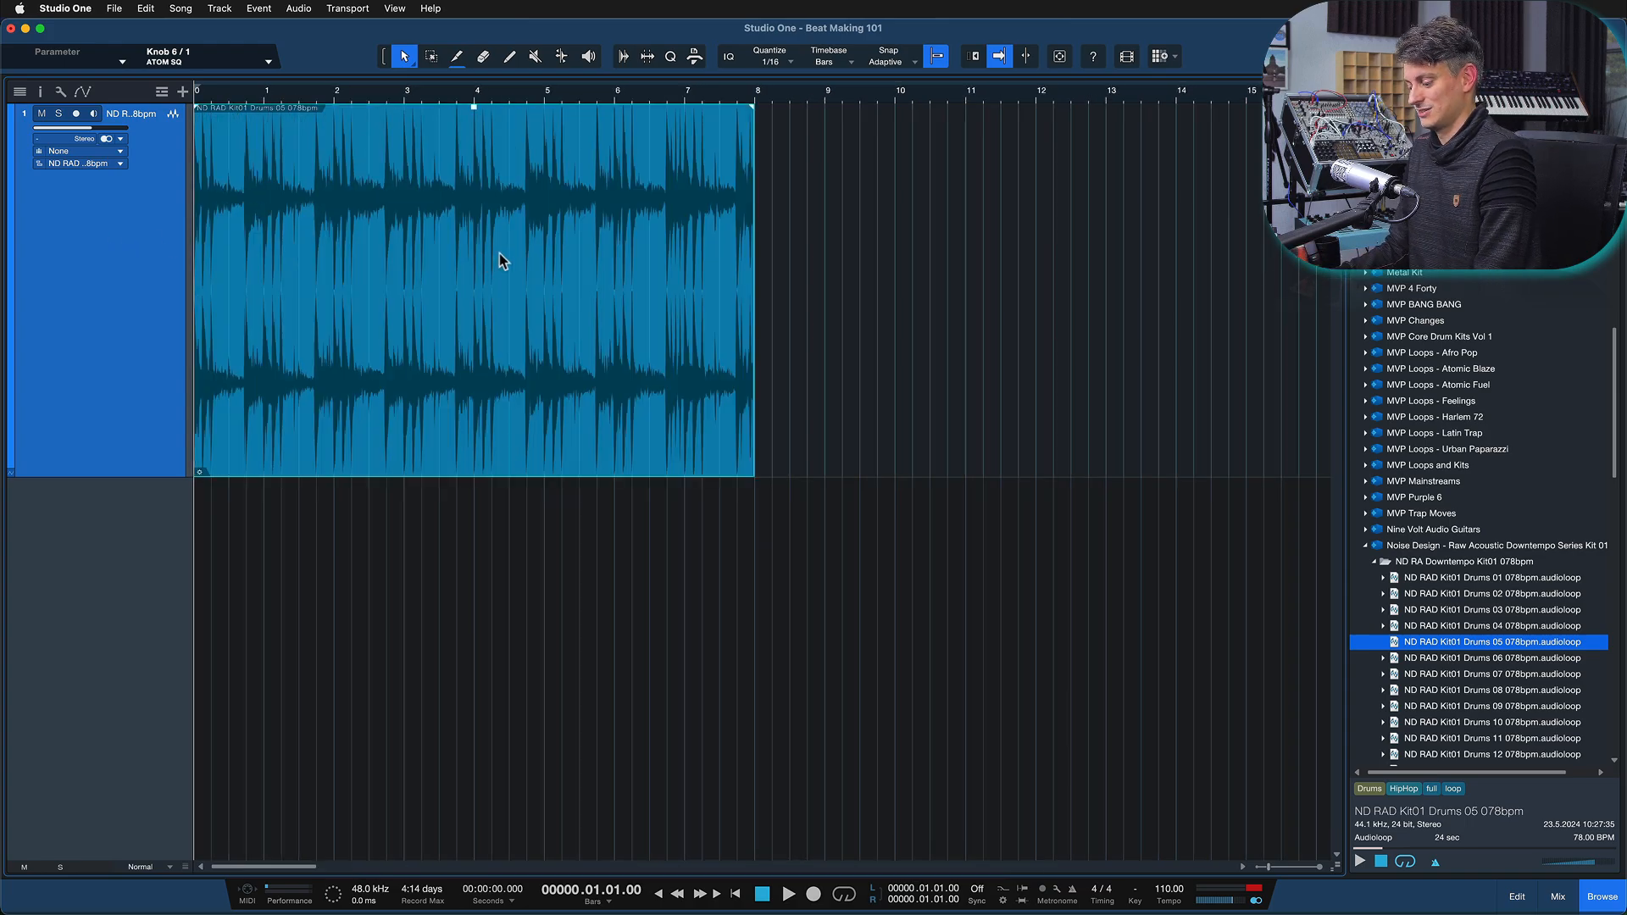
key("p")
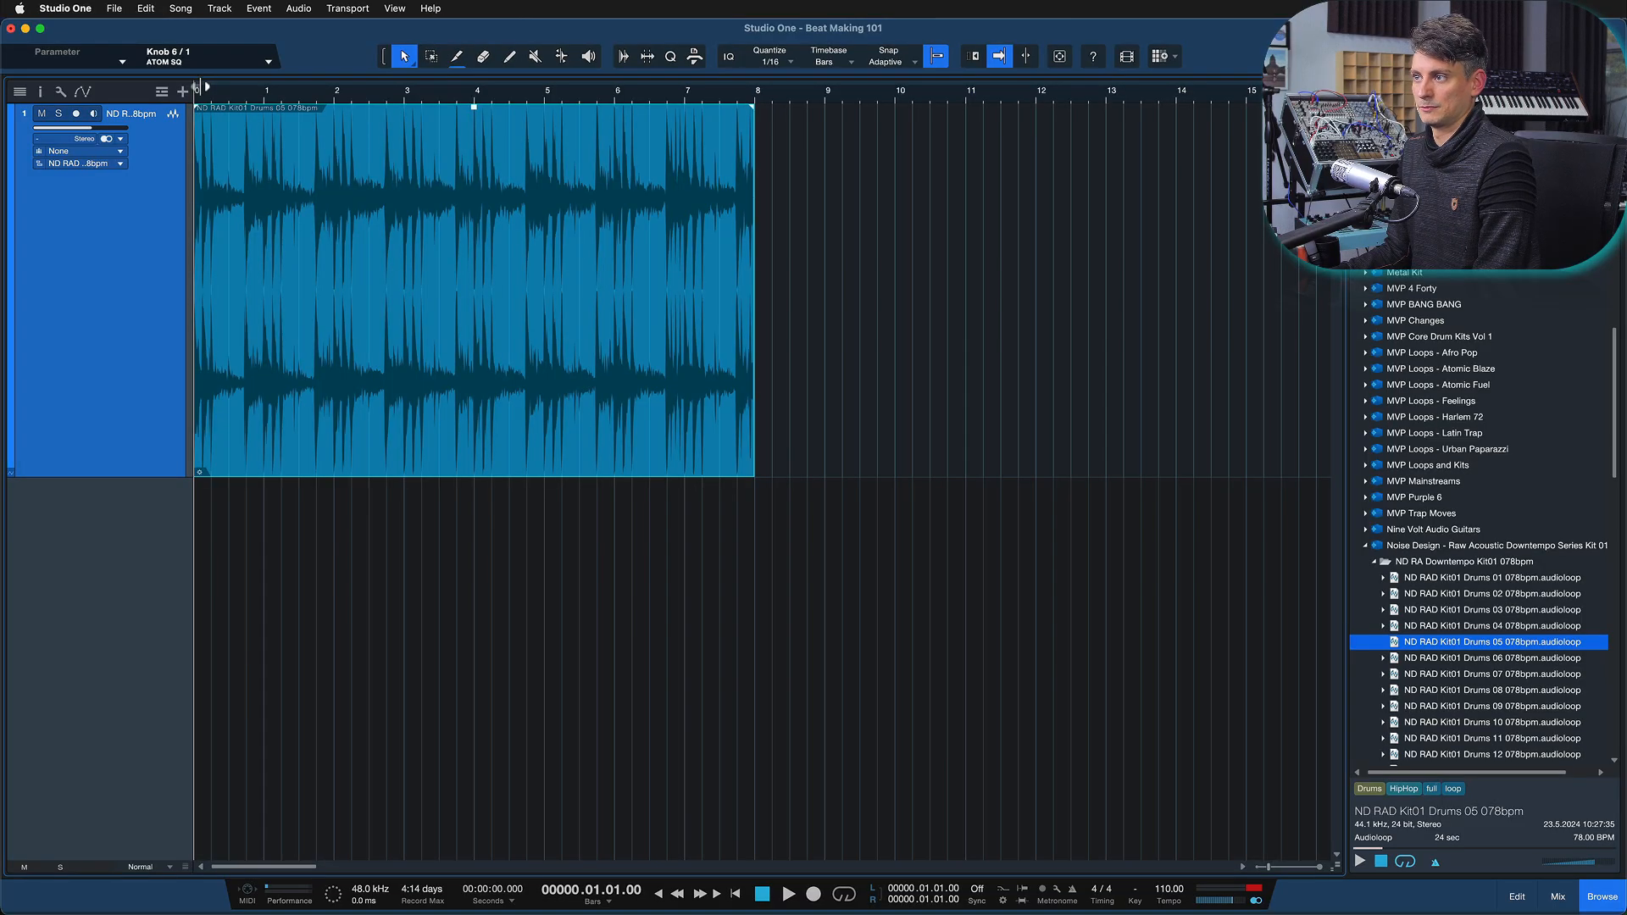
left_click_drag(201, 86, 759, 100)
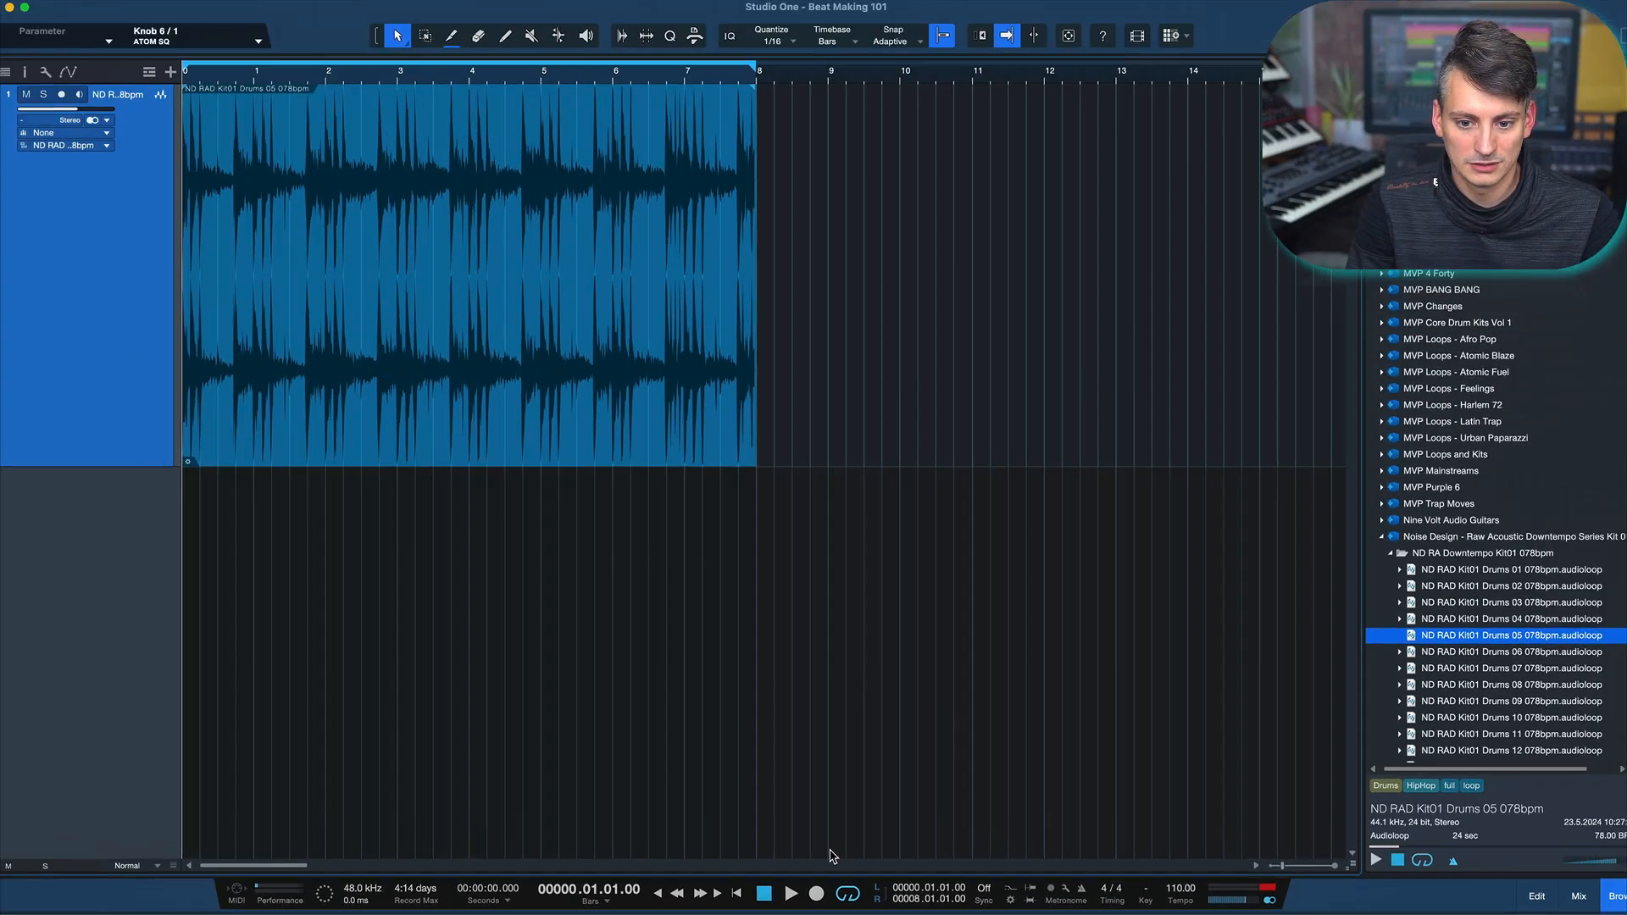
key("space")
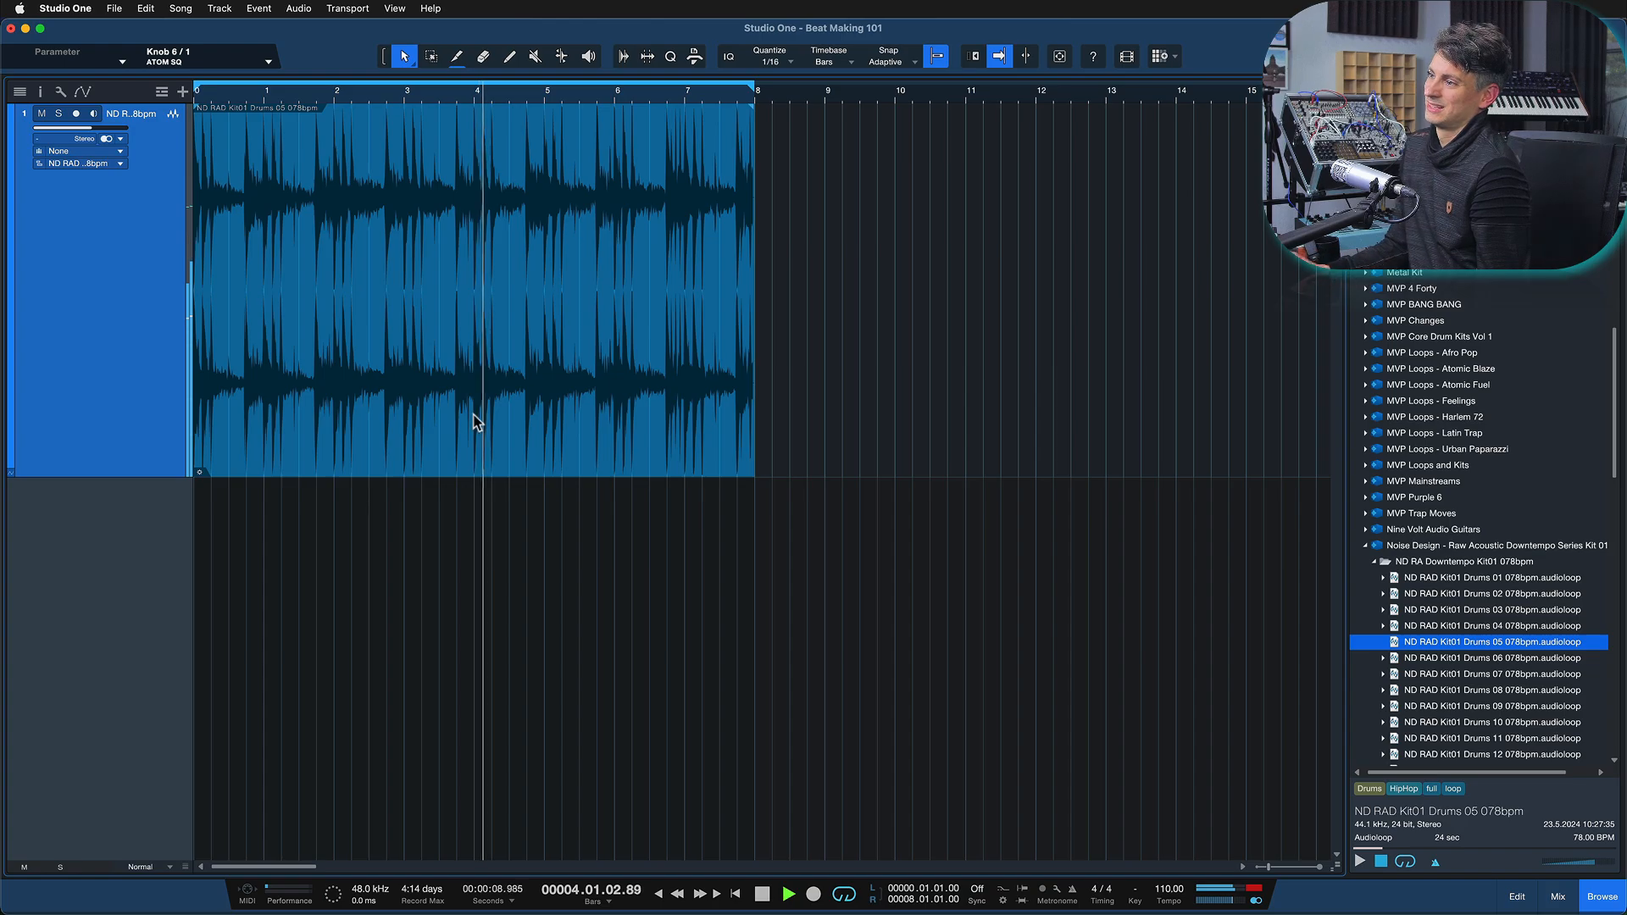
key("space")
left_click(524, 418)
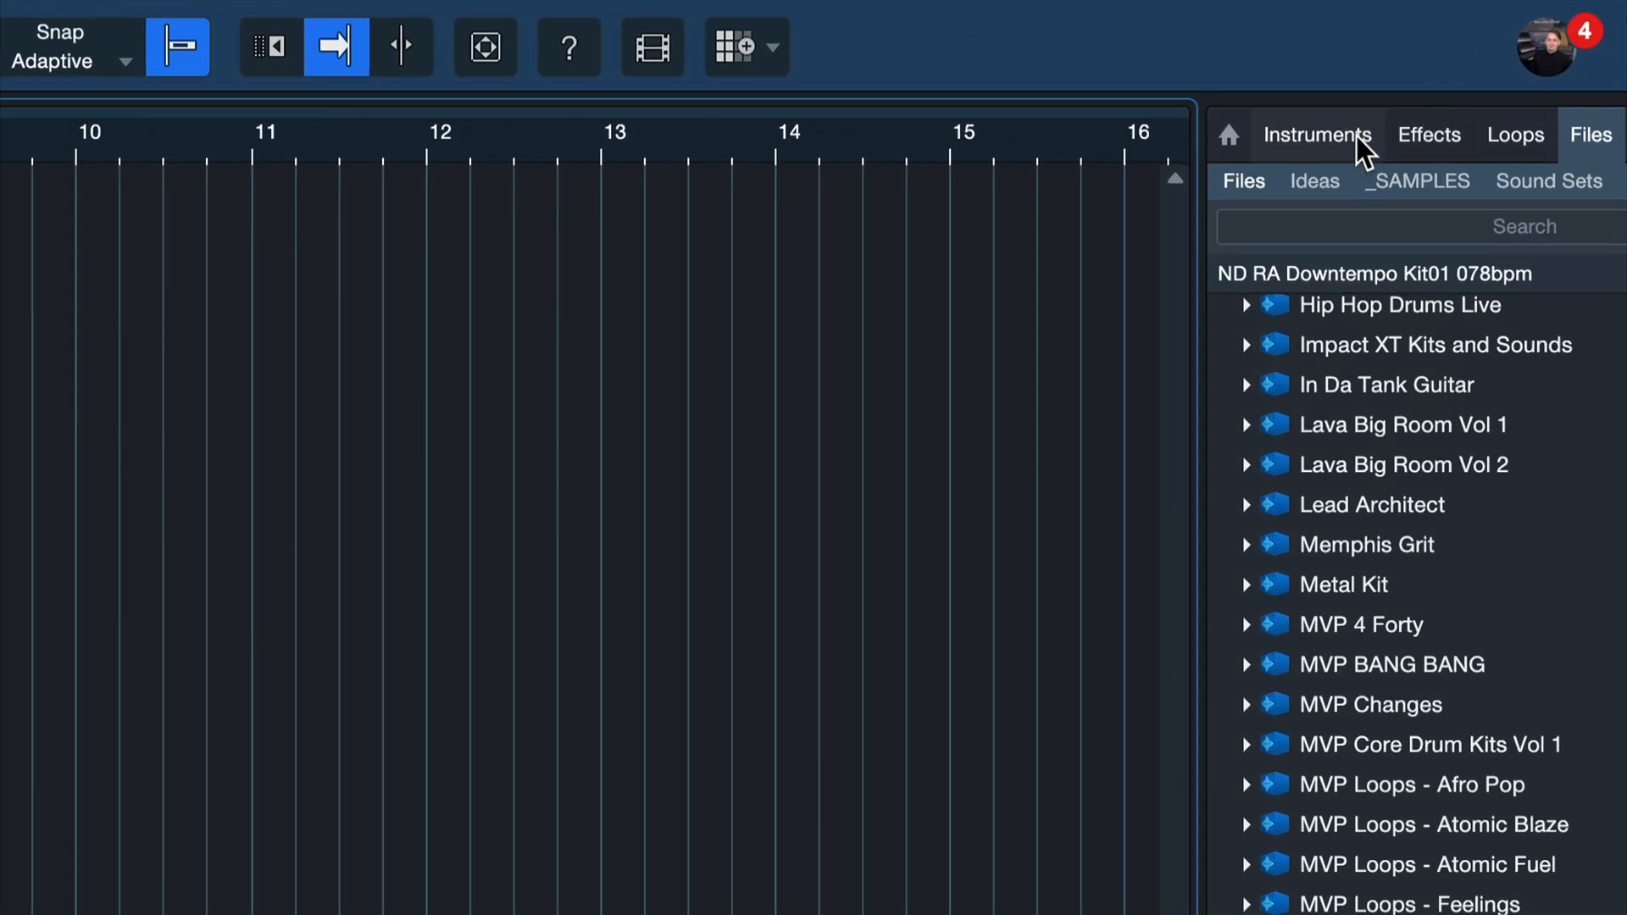
Add the PreSonus Mai Tai synth from the instrument browser as a new track, close its editor, and make the track taller
left_click(1360, 135)
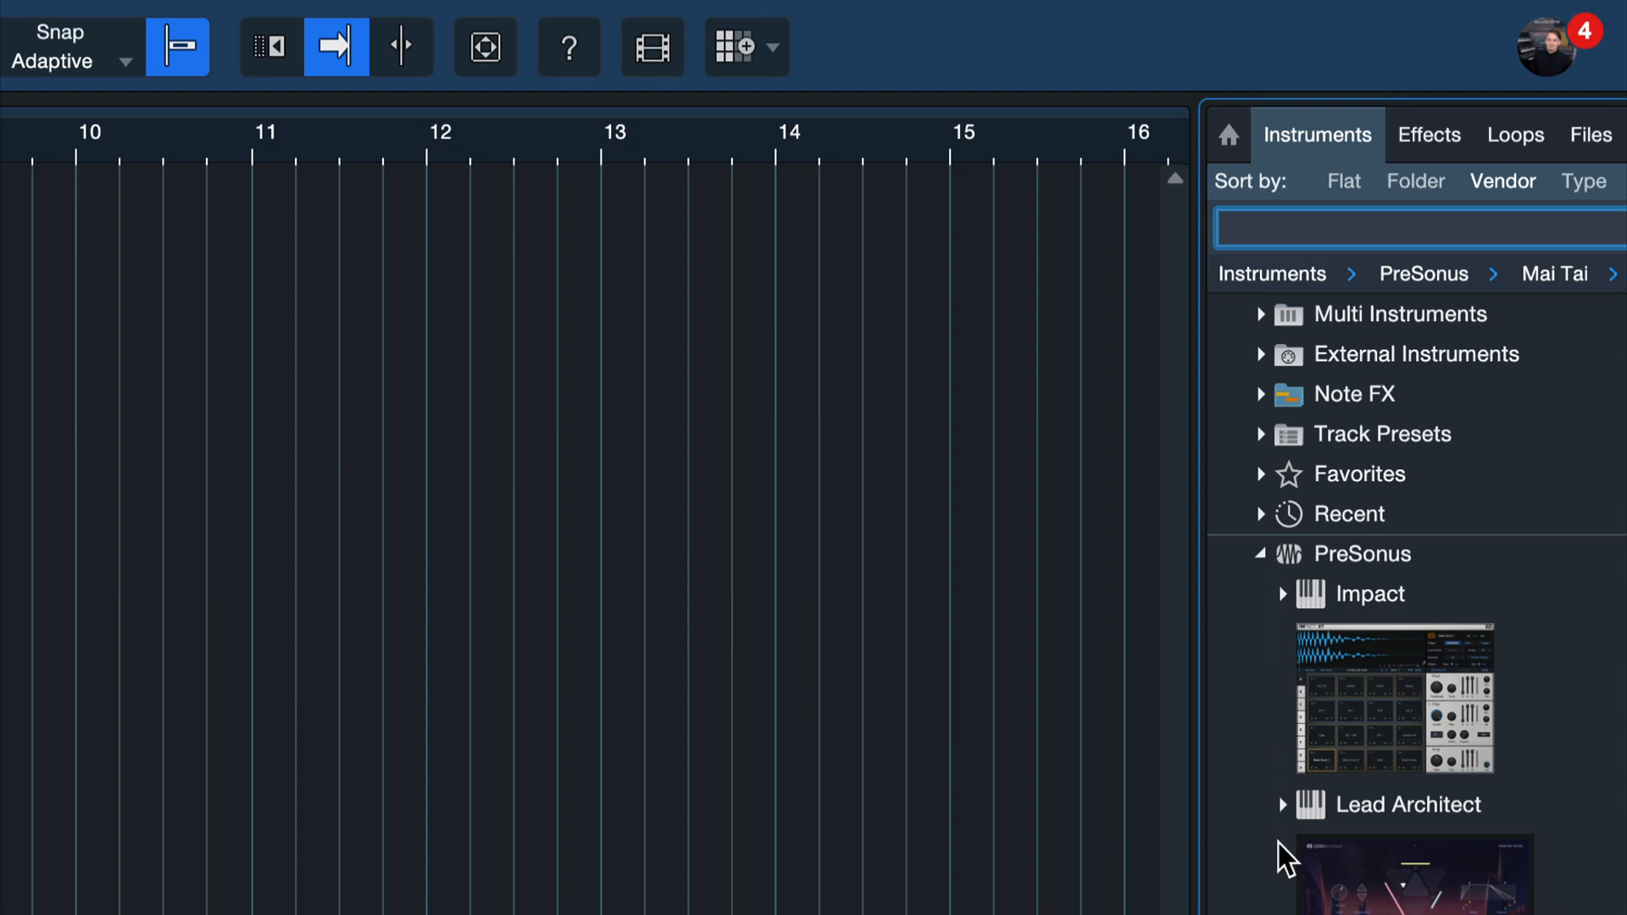
double_click(1356, 790)
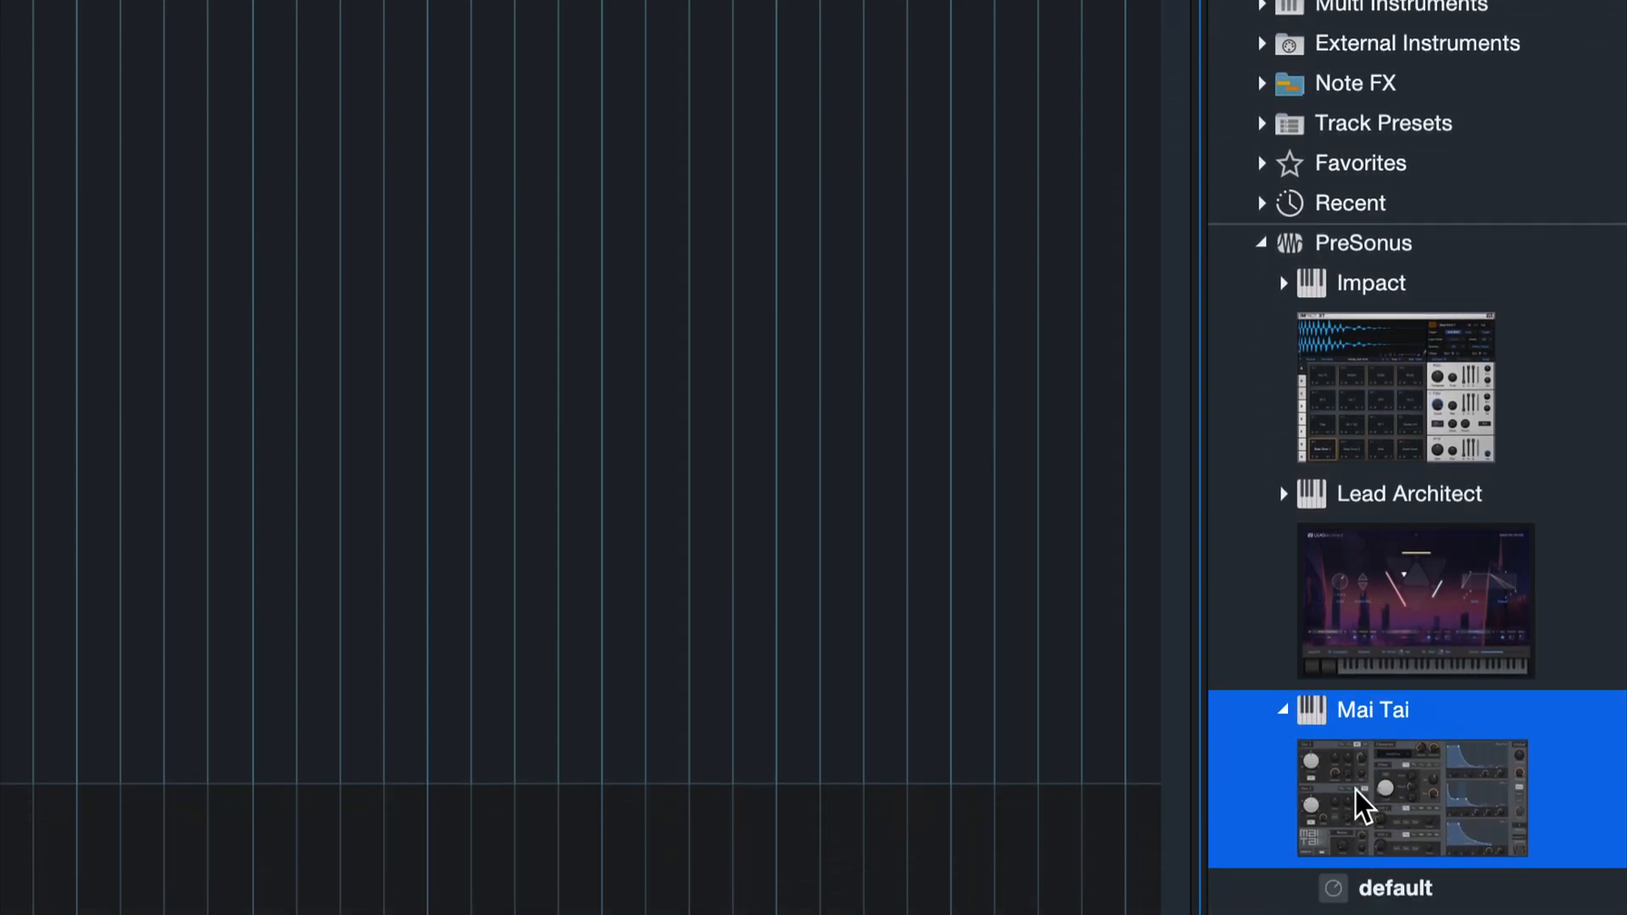
double_click(1354, 789)
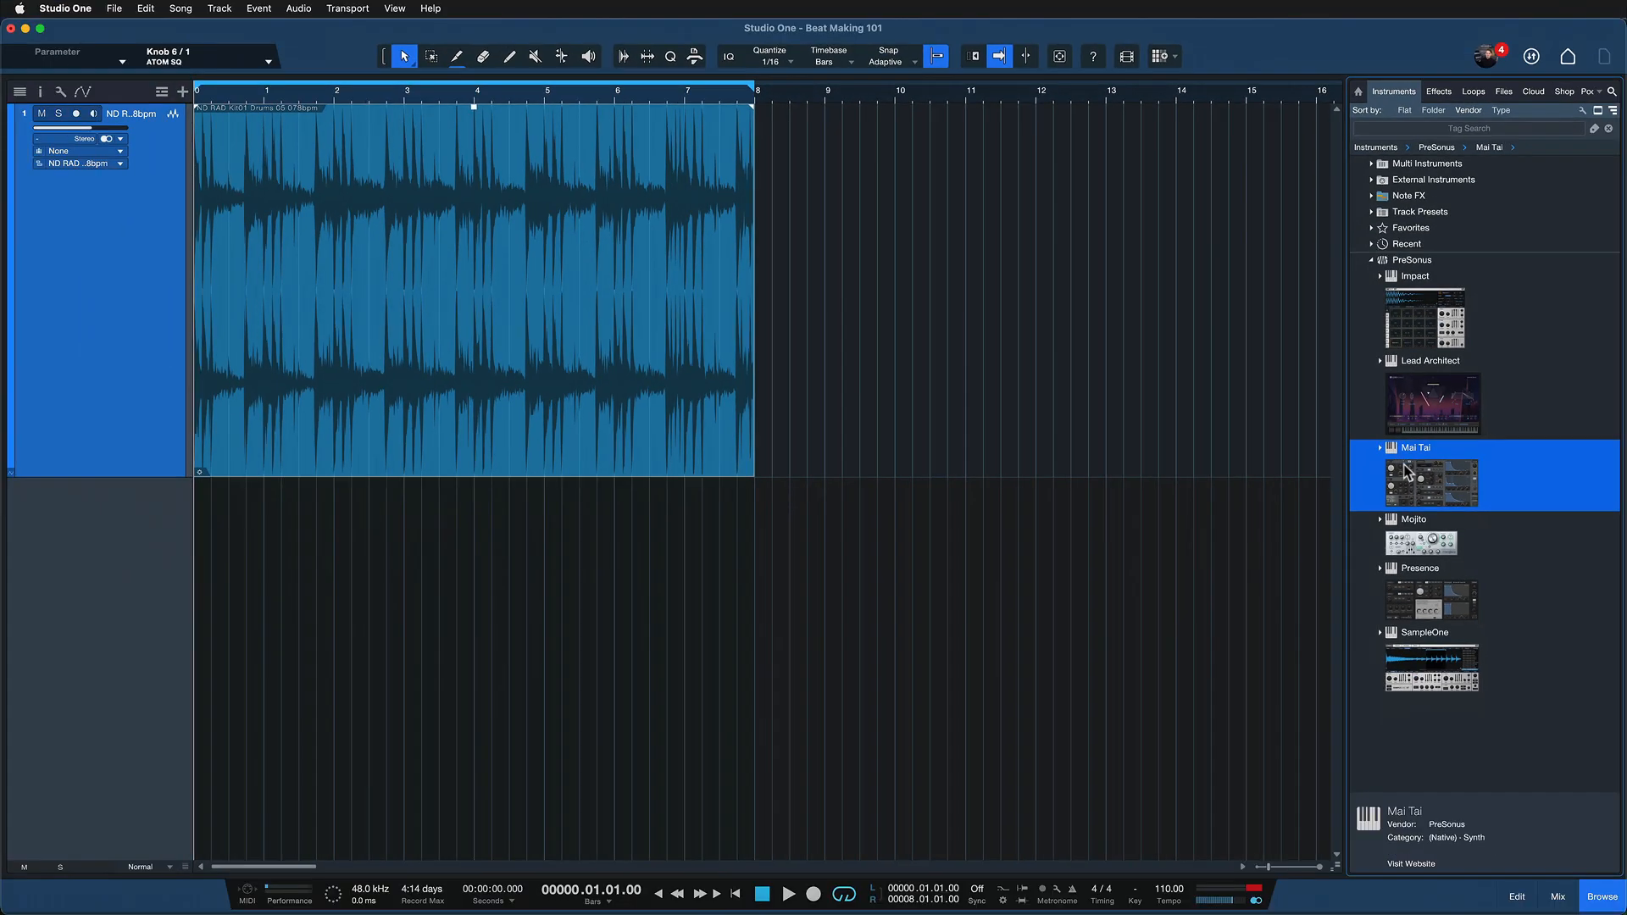
left_click_drag(1407, 471, 912, 498)
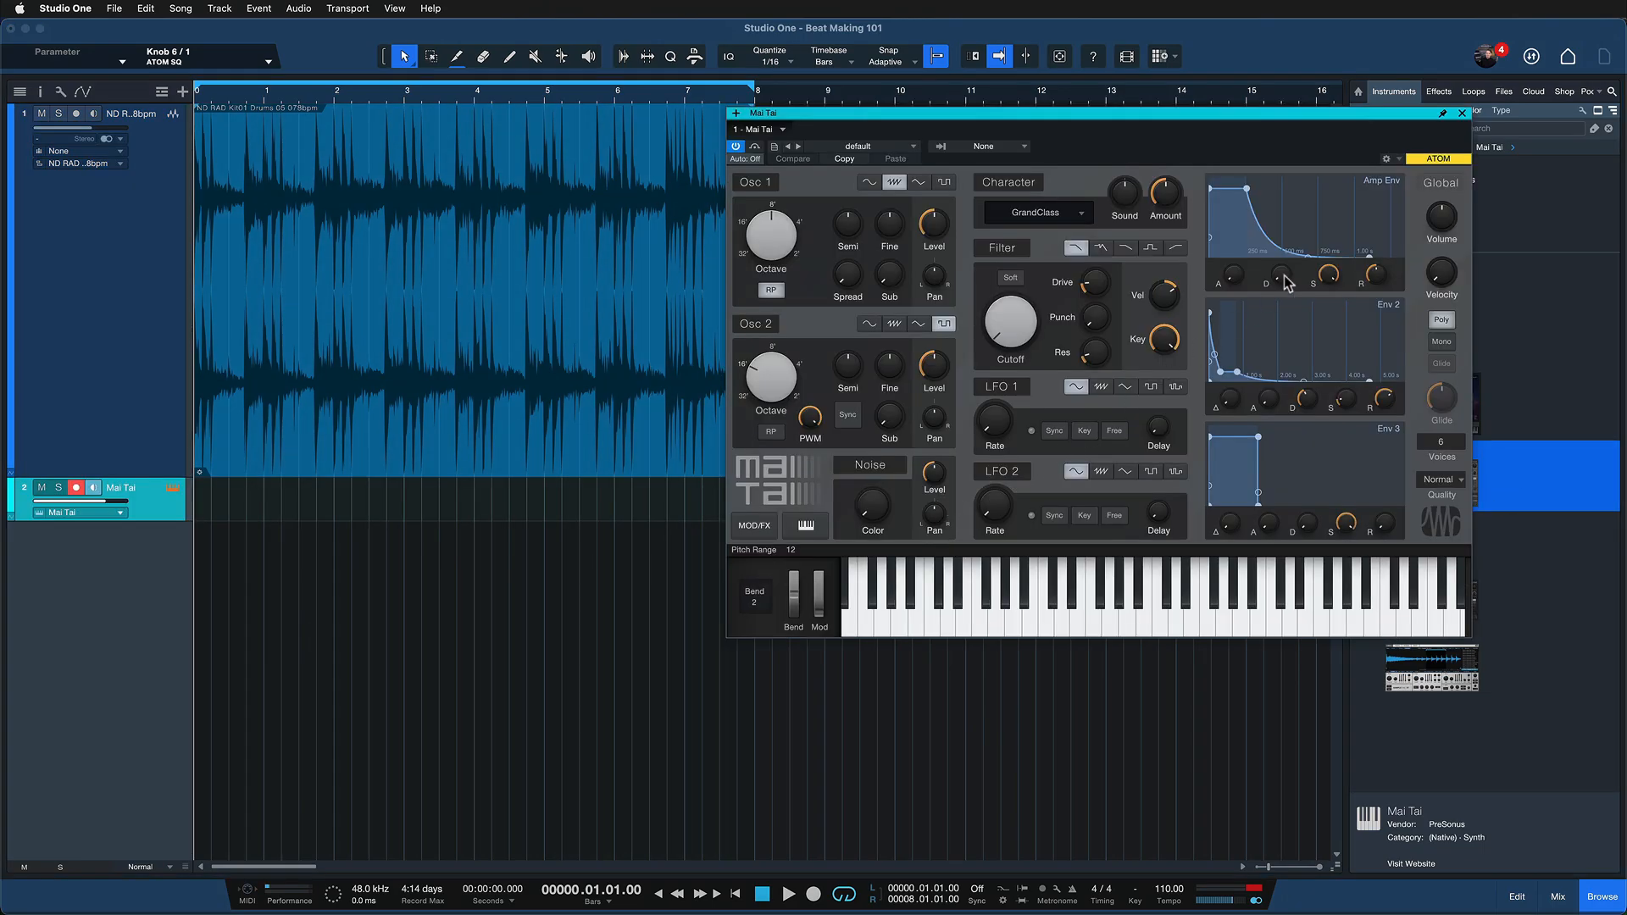
left_click(1462, 113)
left_click_drag(146, 520, 146, 570)
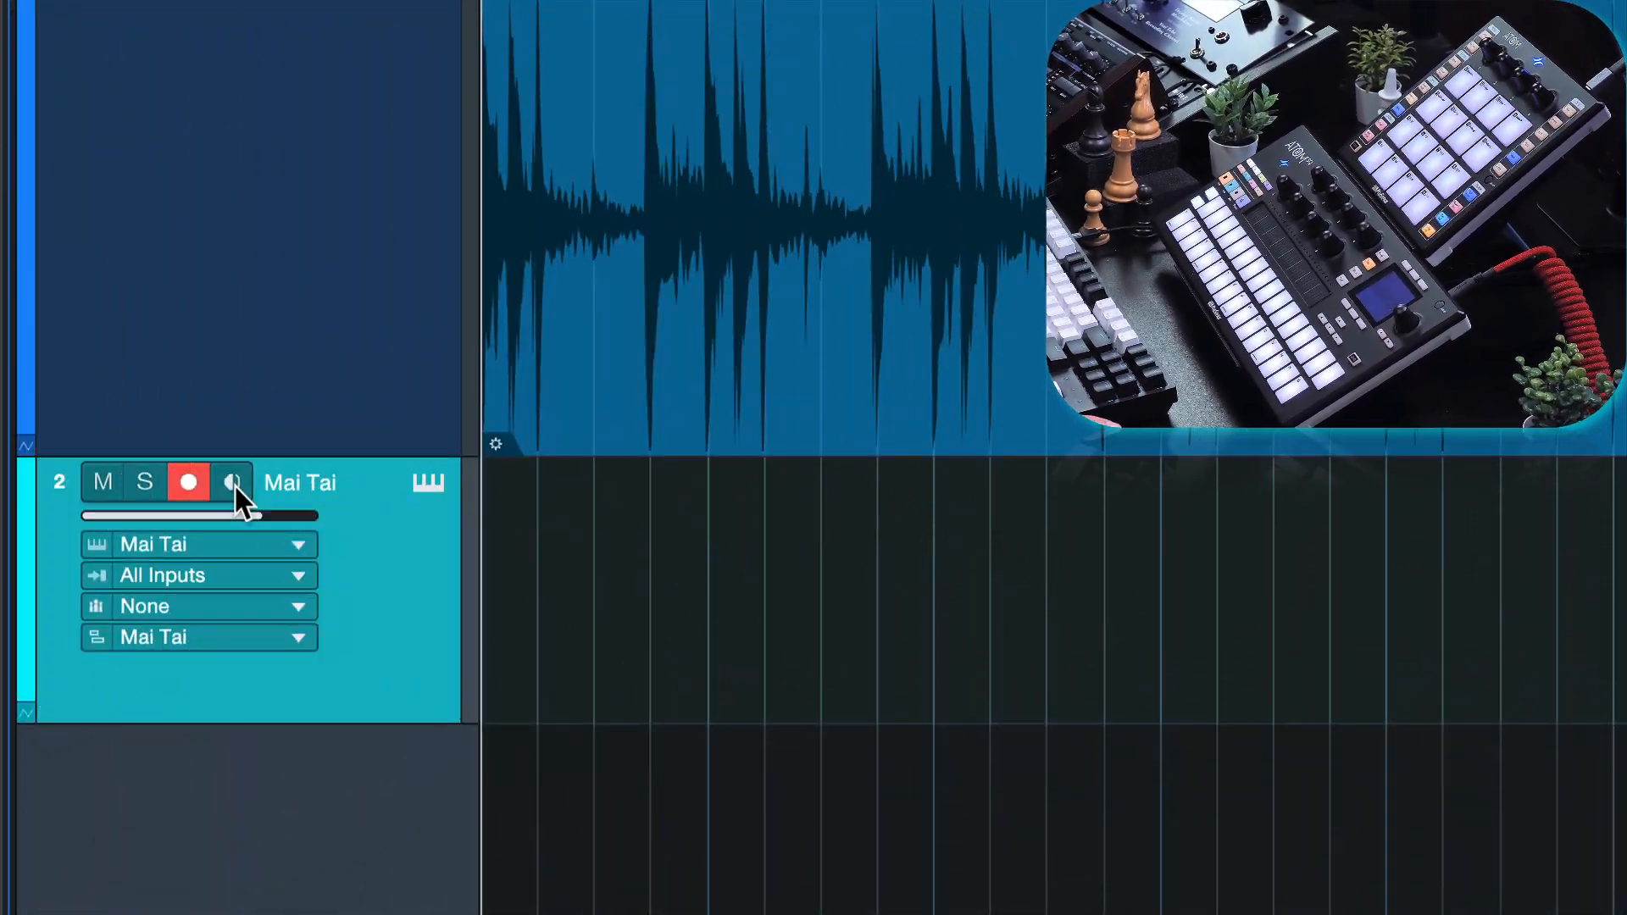
Toggle monitoring and record arming on the Mai Tai track, ending with both enabled
left_click(235, 485)
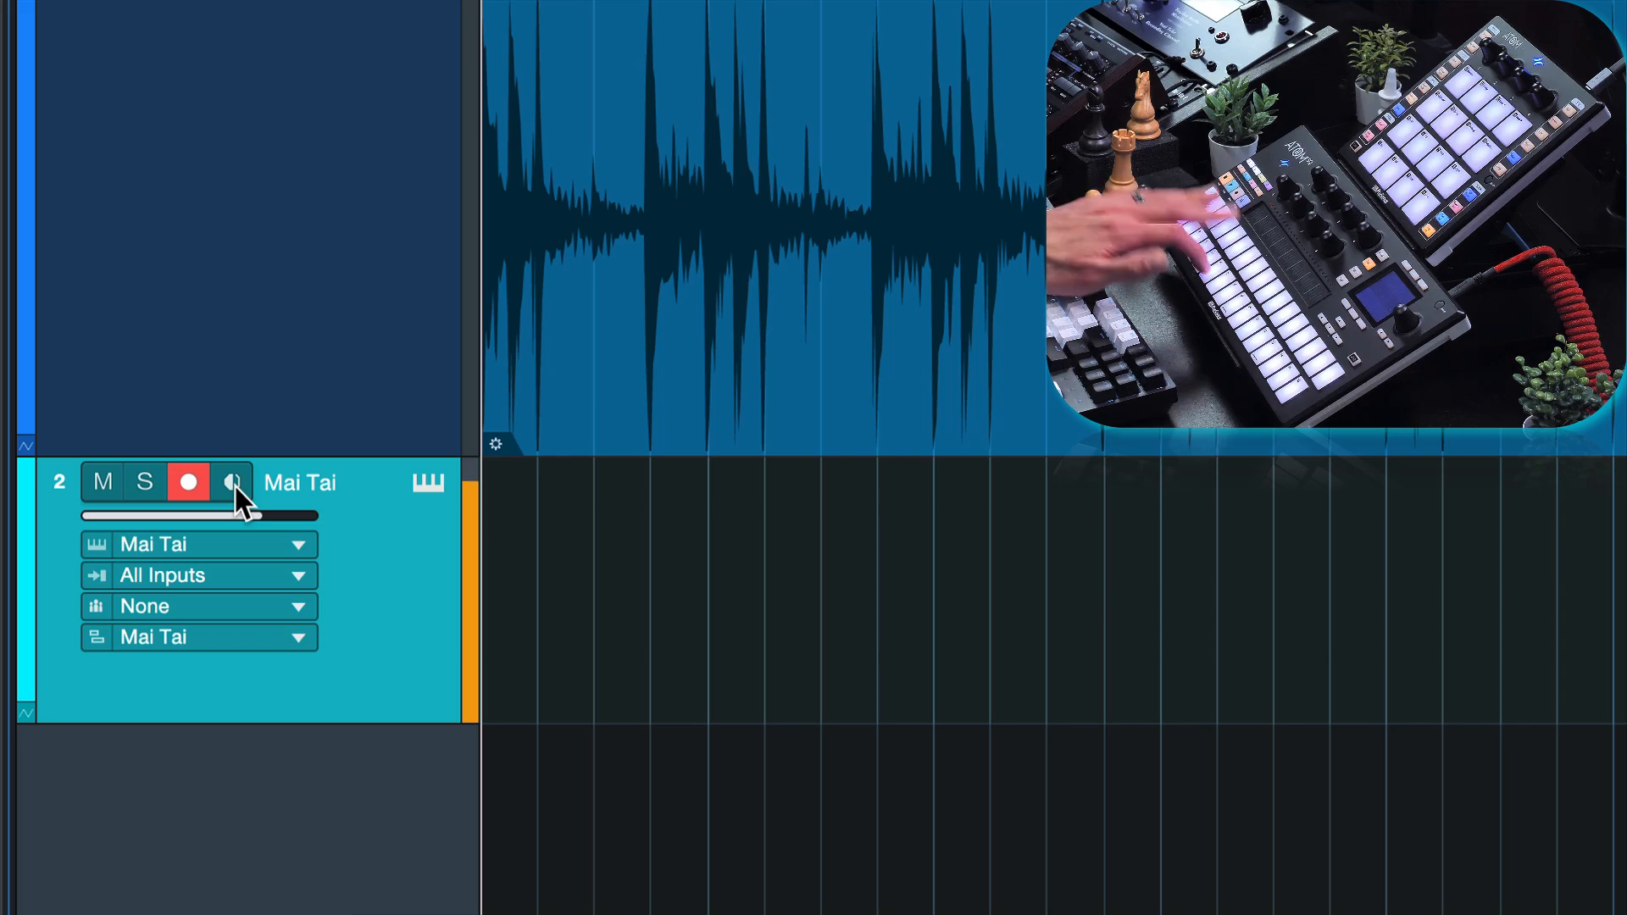
left_click(234, 486)
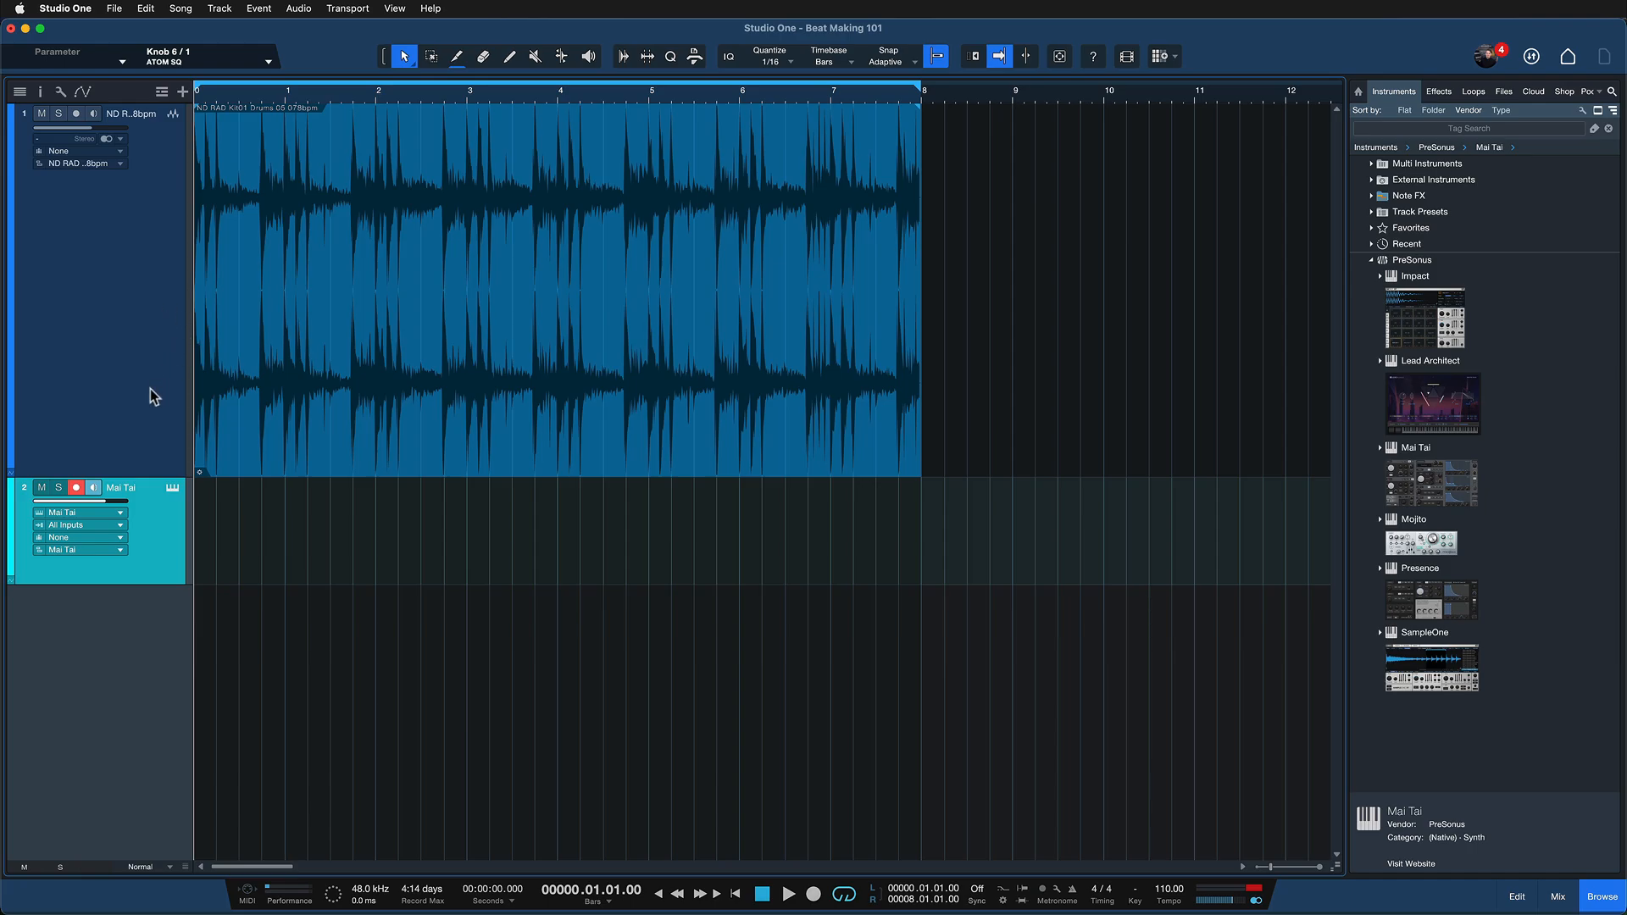
left_click(79, 489)
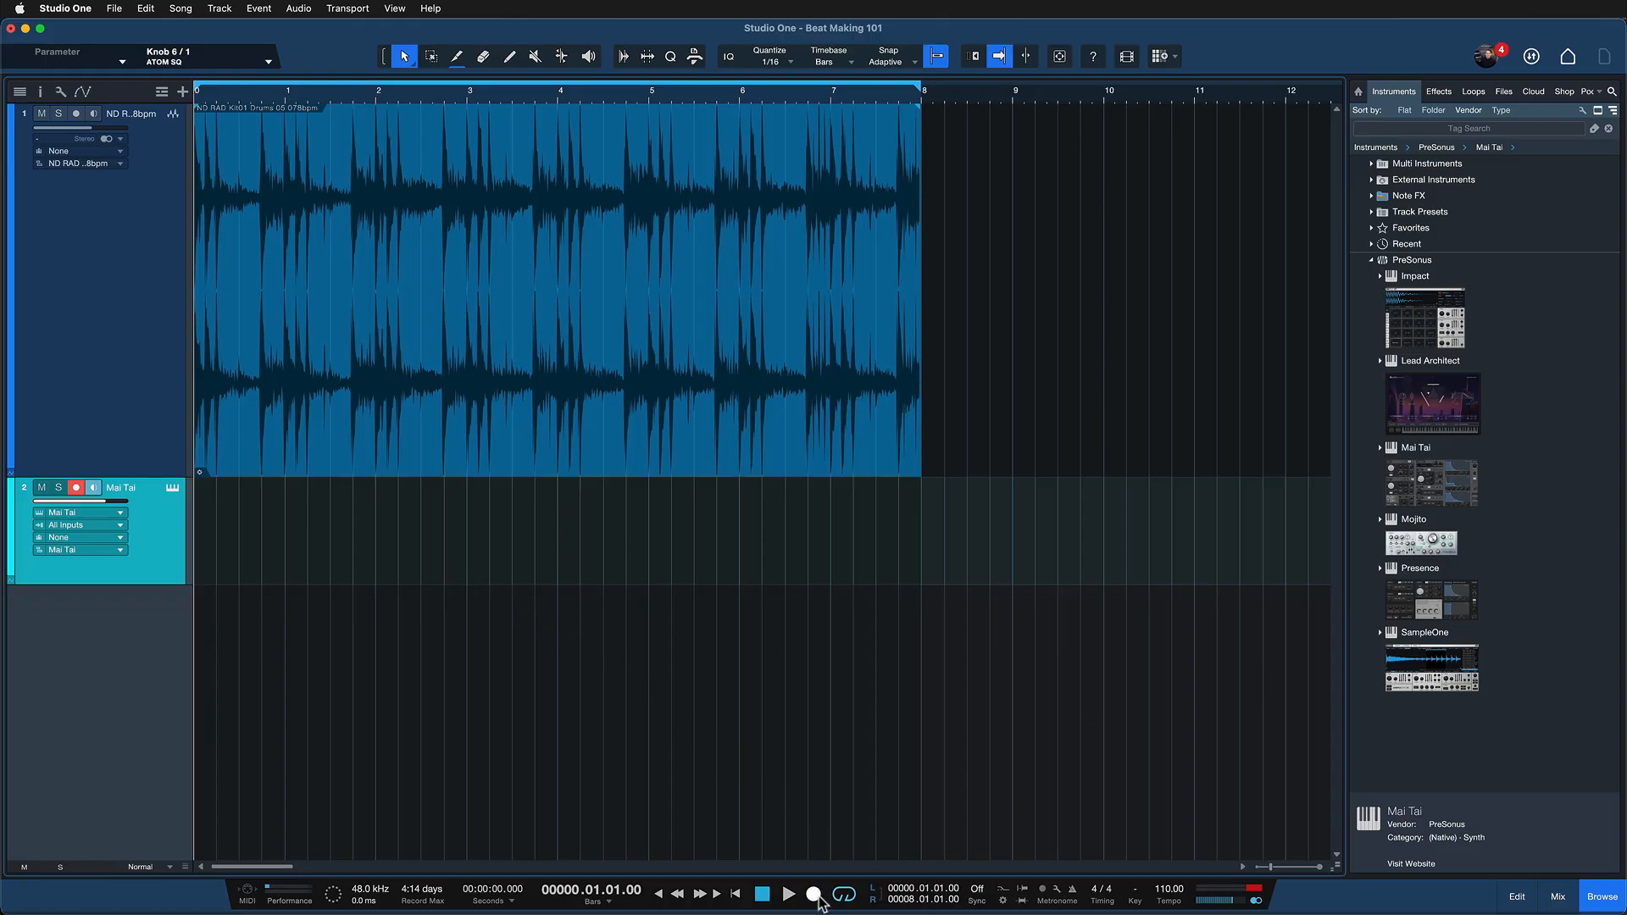
Hide the inspector, play the looped drums while performing notes on the Mai Tai, and stop playback
key("space")
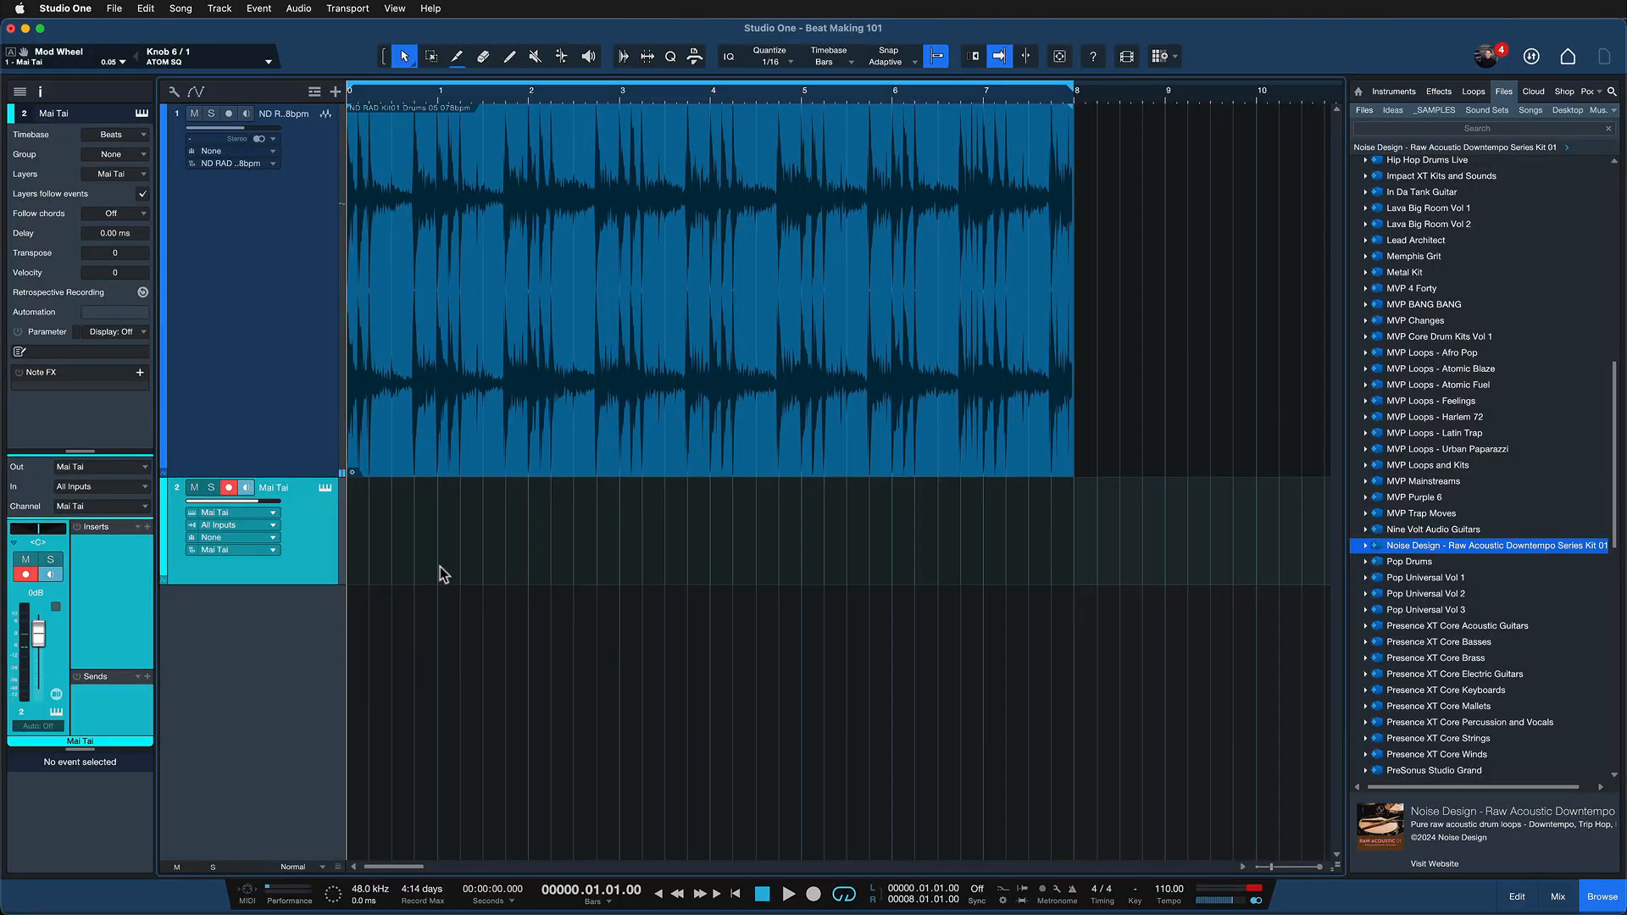
left_click(36, 93)
key("space")
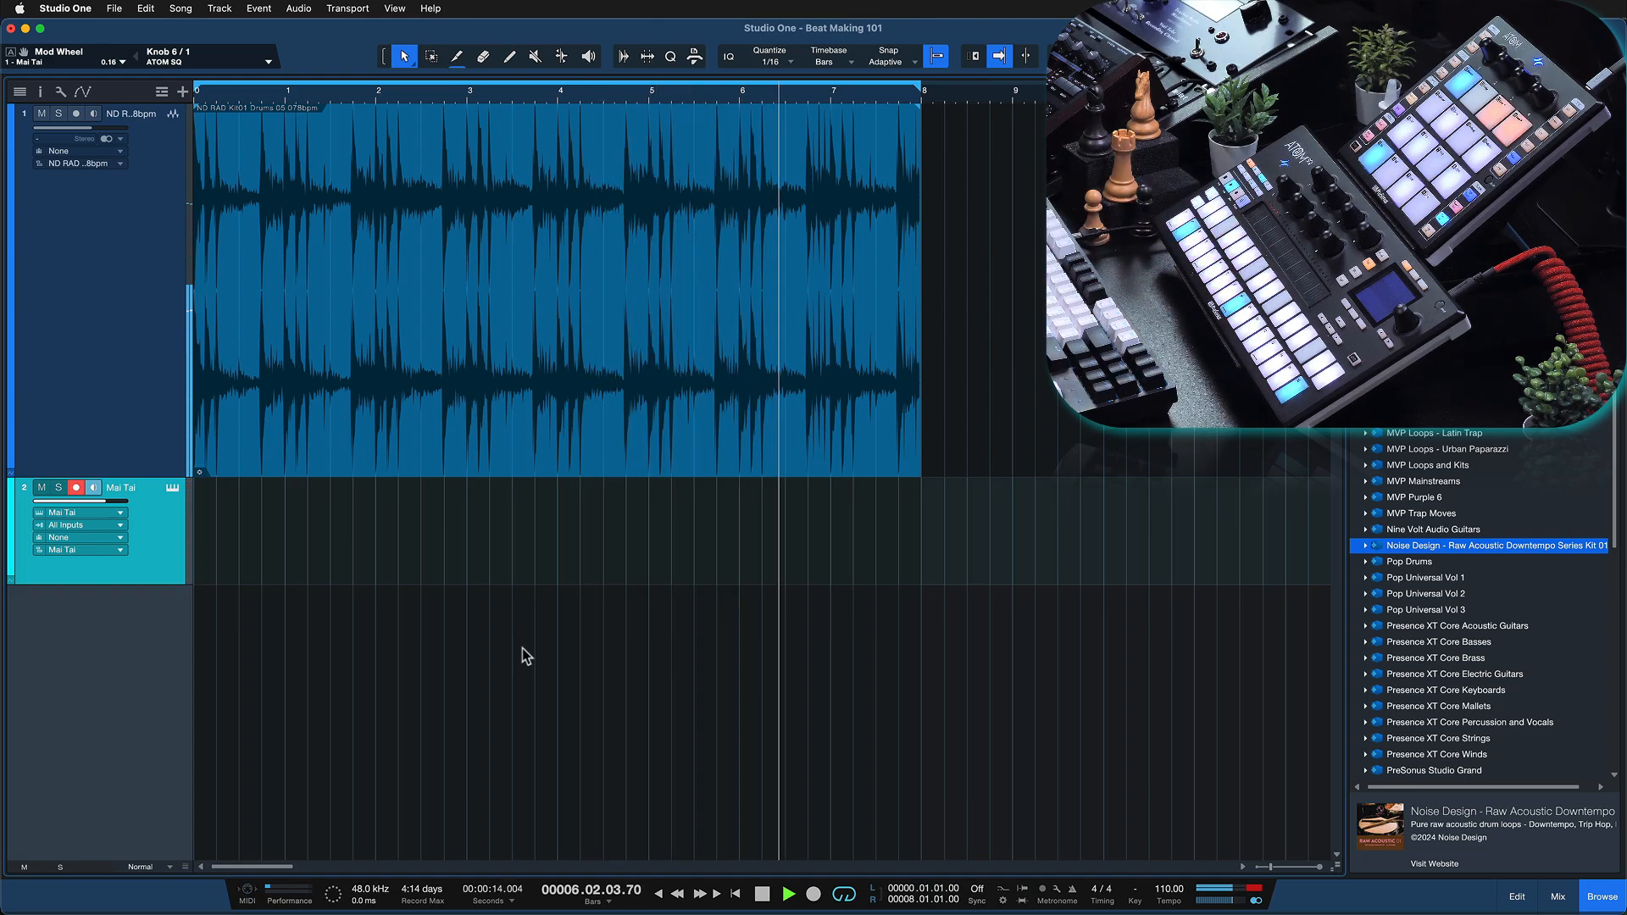
key("space")
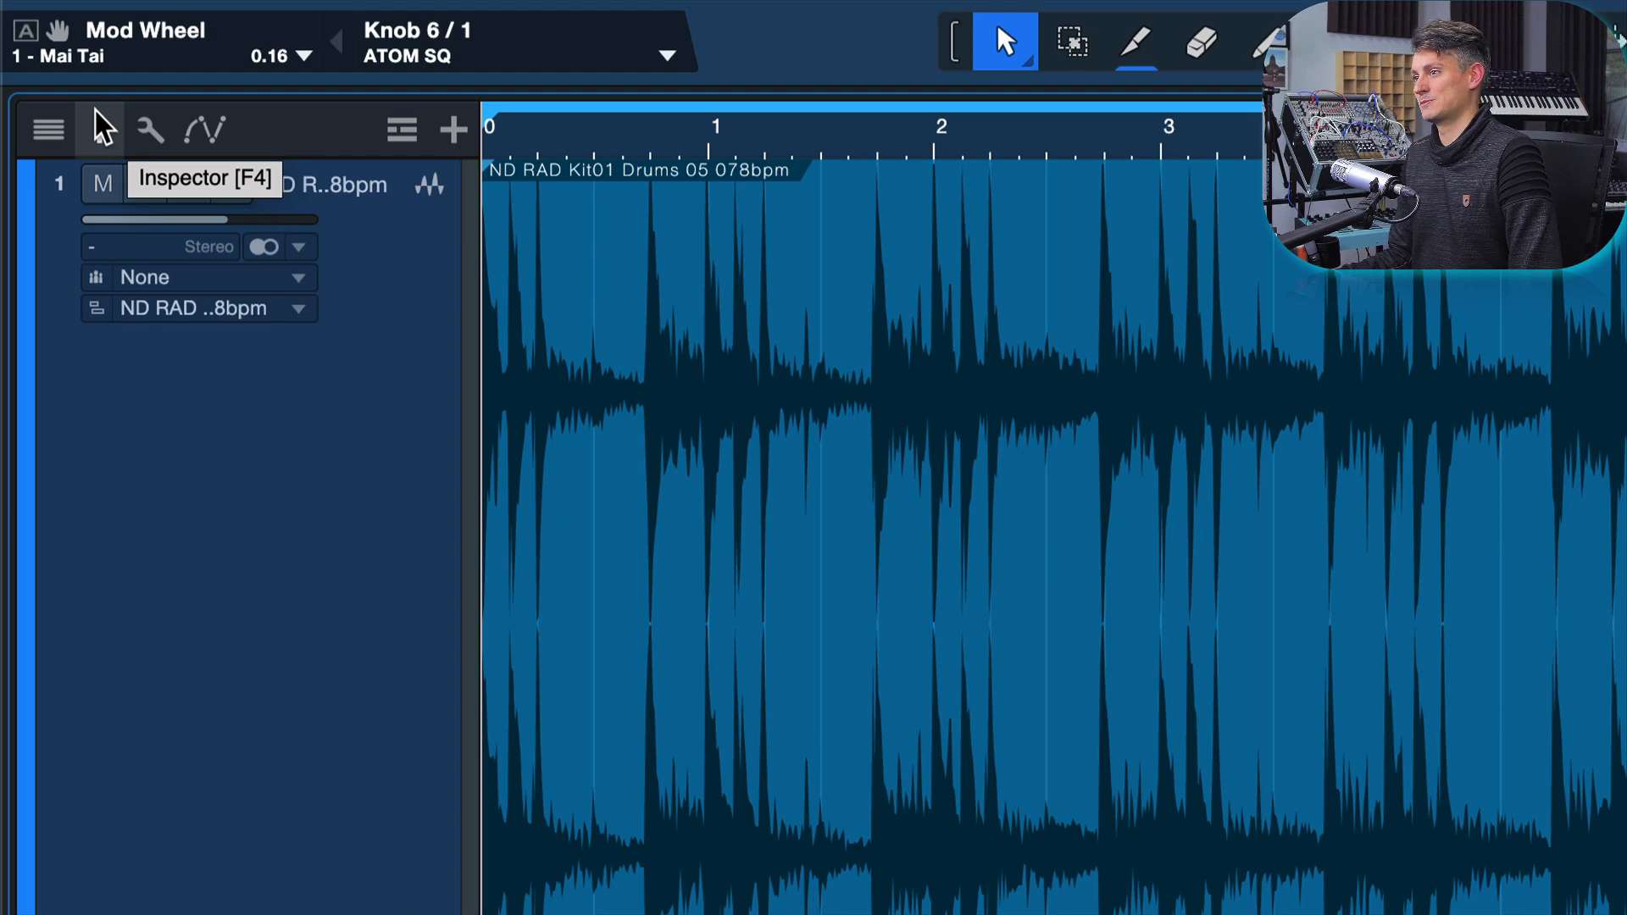
Show the inspector, recall the Retrospective Recording on the Mai Tai track, and zoom to the recovered part
left_click(105, 140)
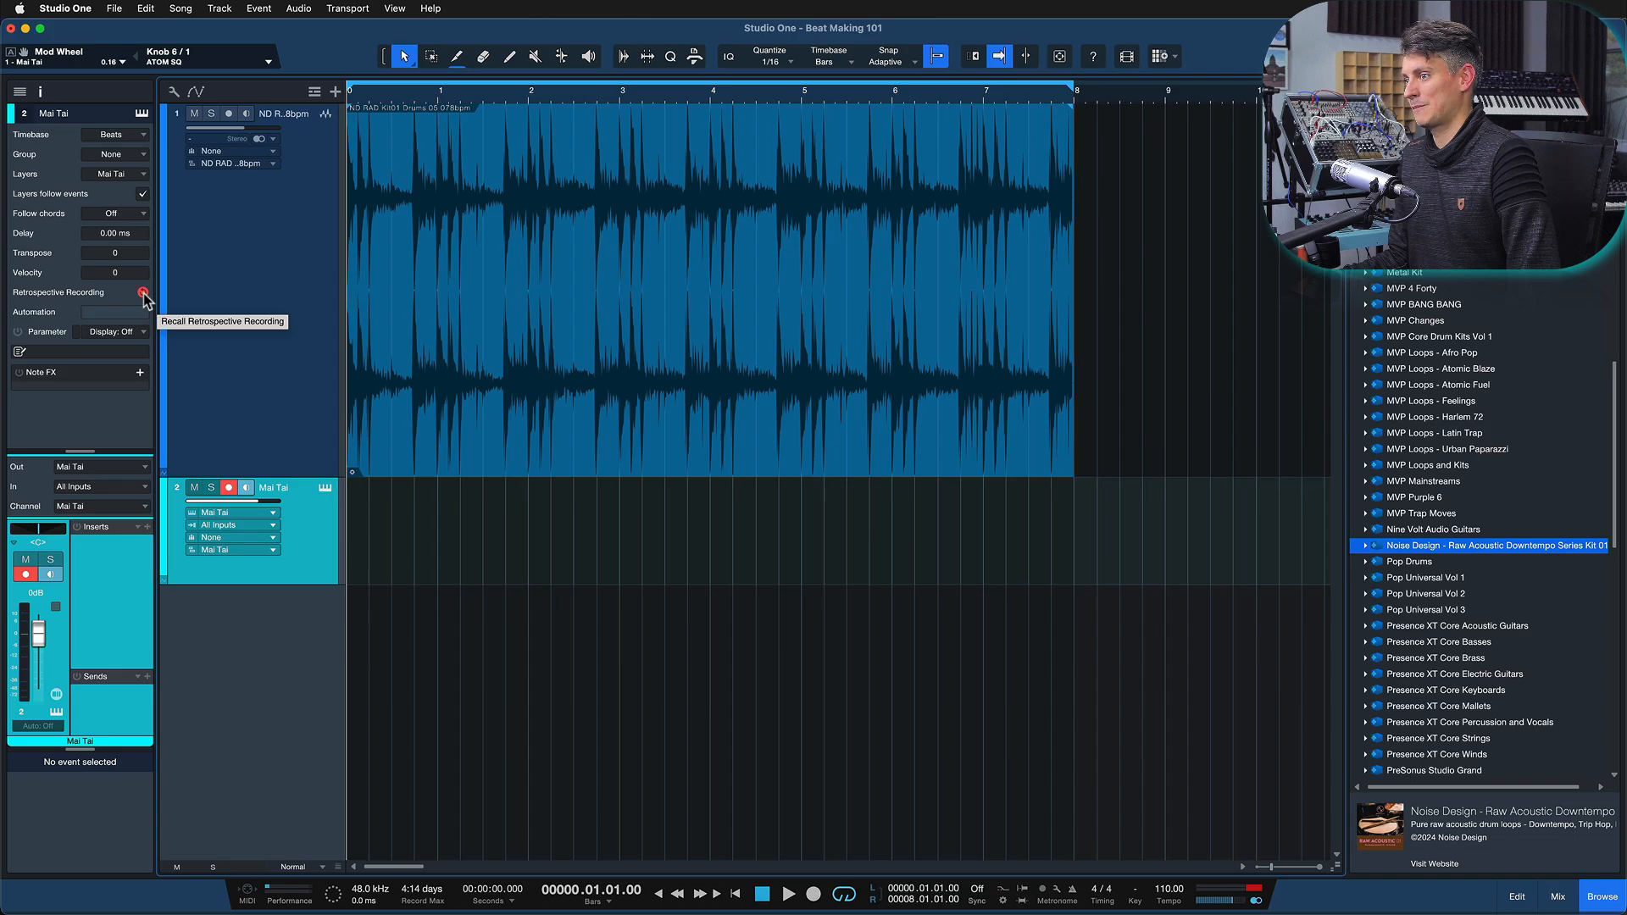
left_click(142, 293)
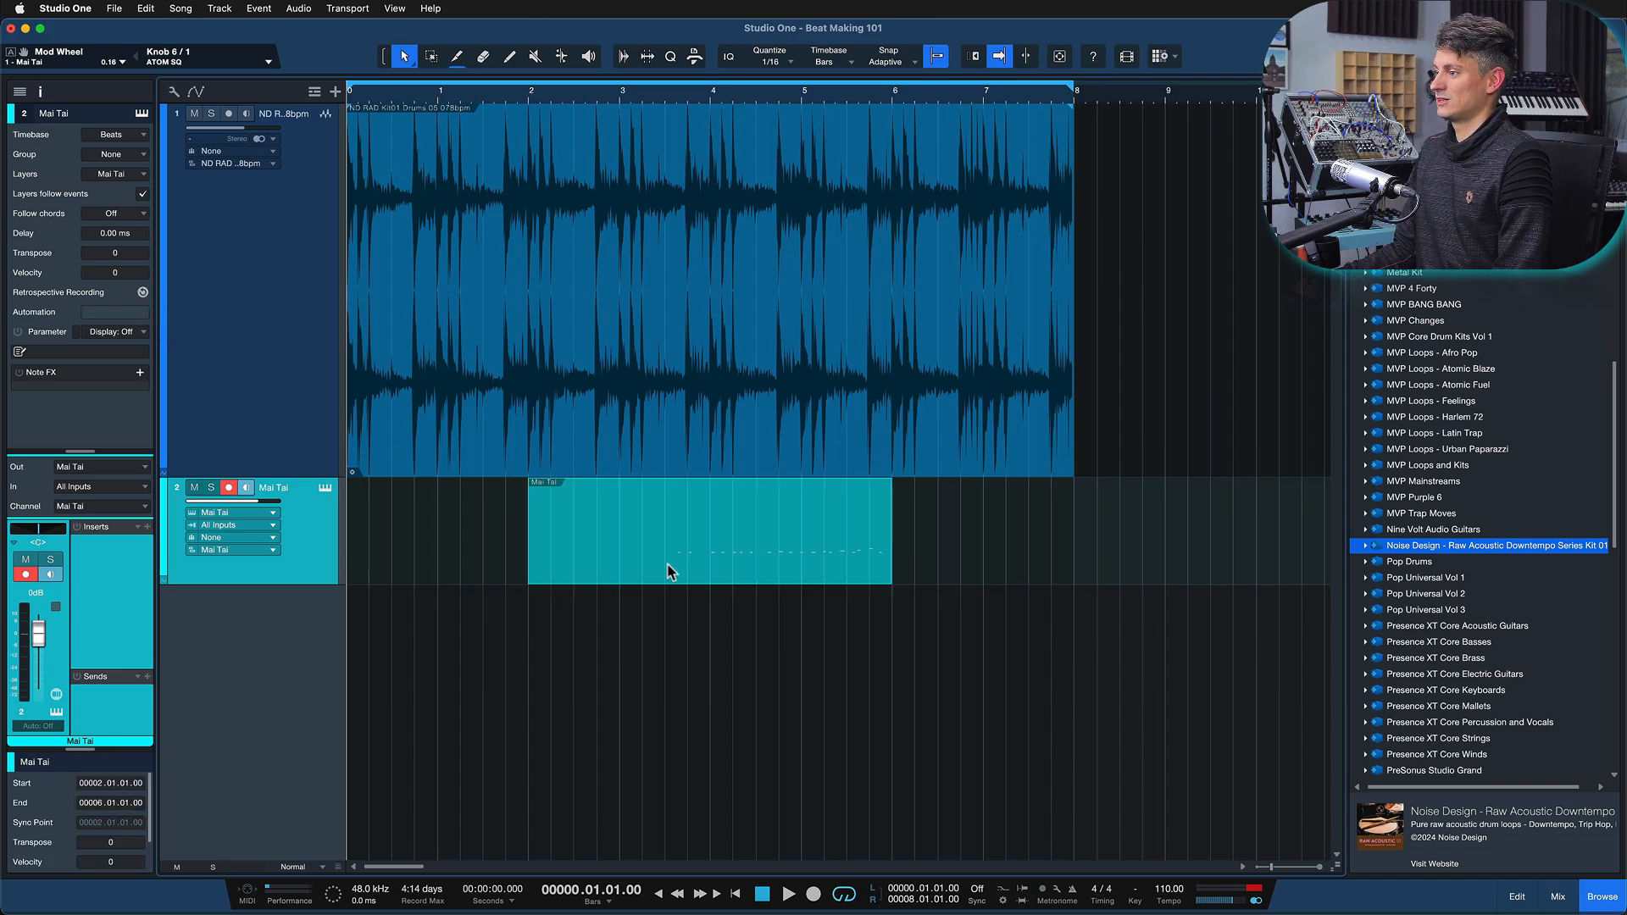
key("z")
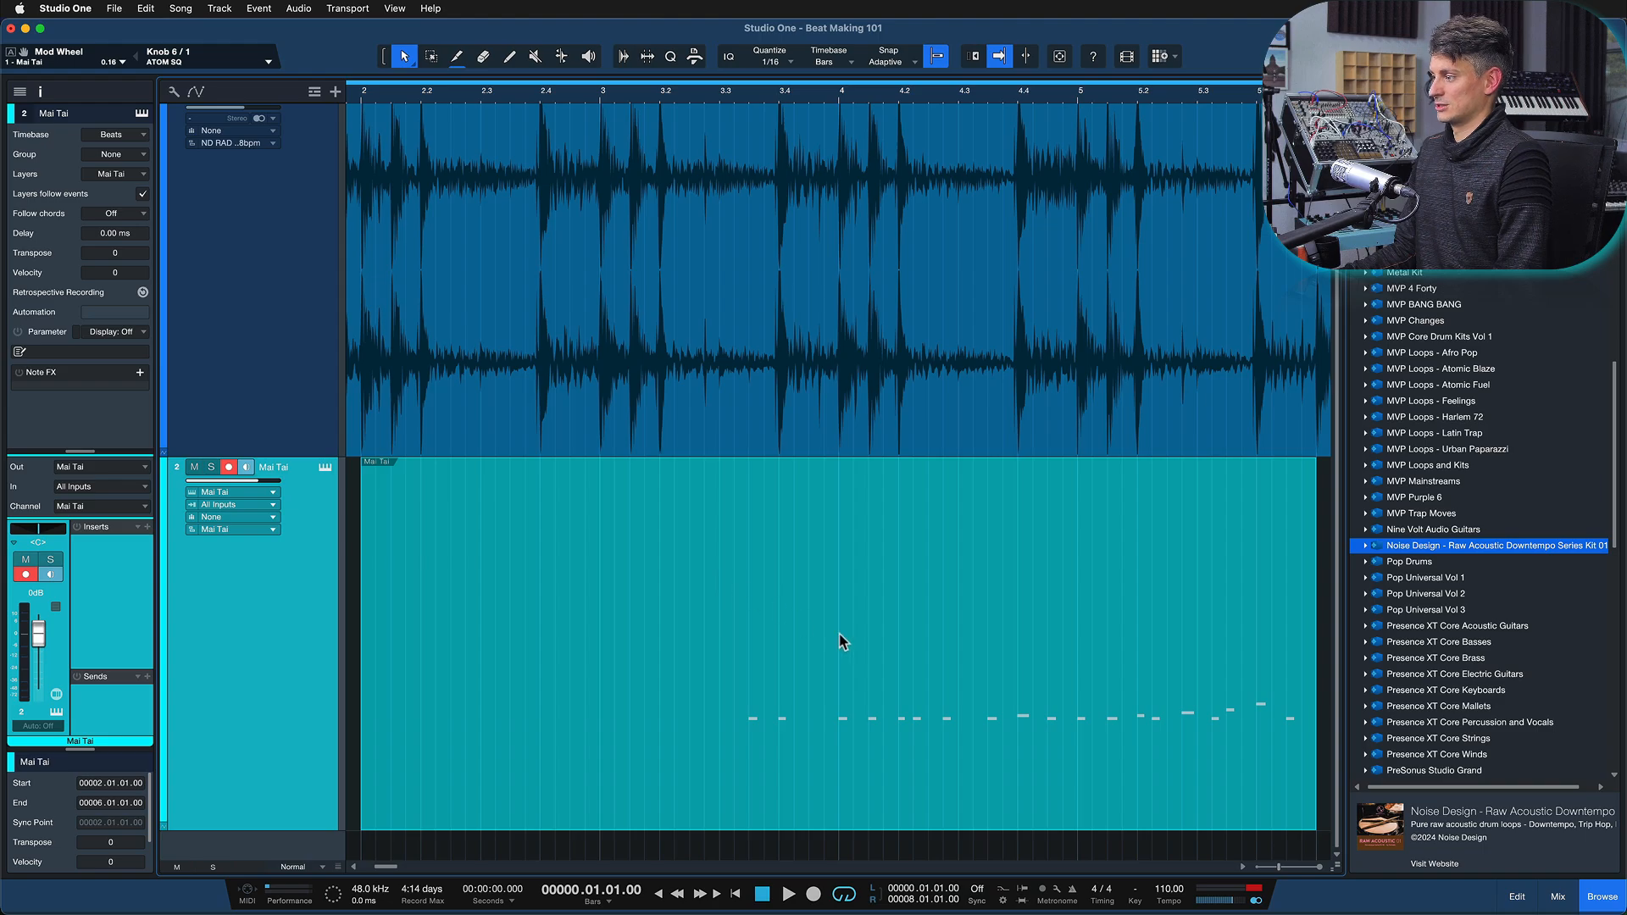
Play back the recovered Mai Tai notes with the drums from position 3.3.2 and stop playback
left_click(626, 87)
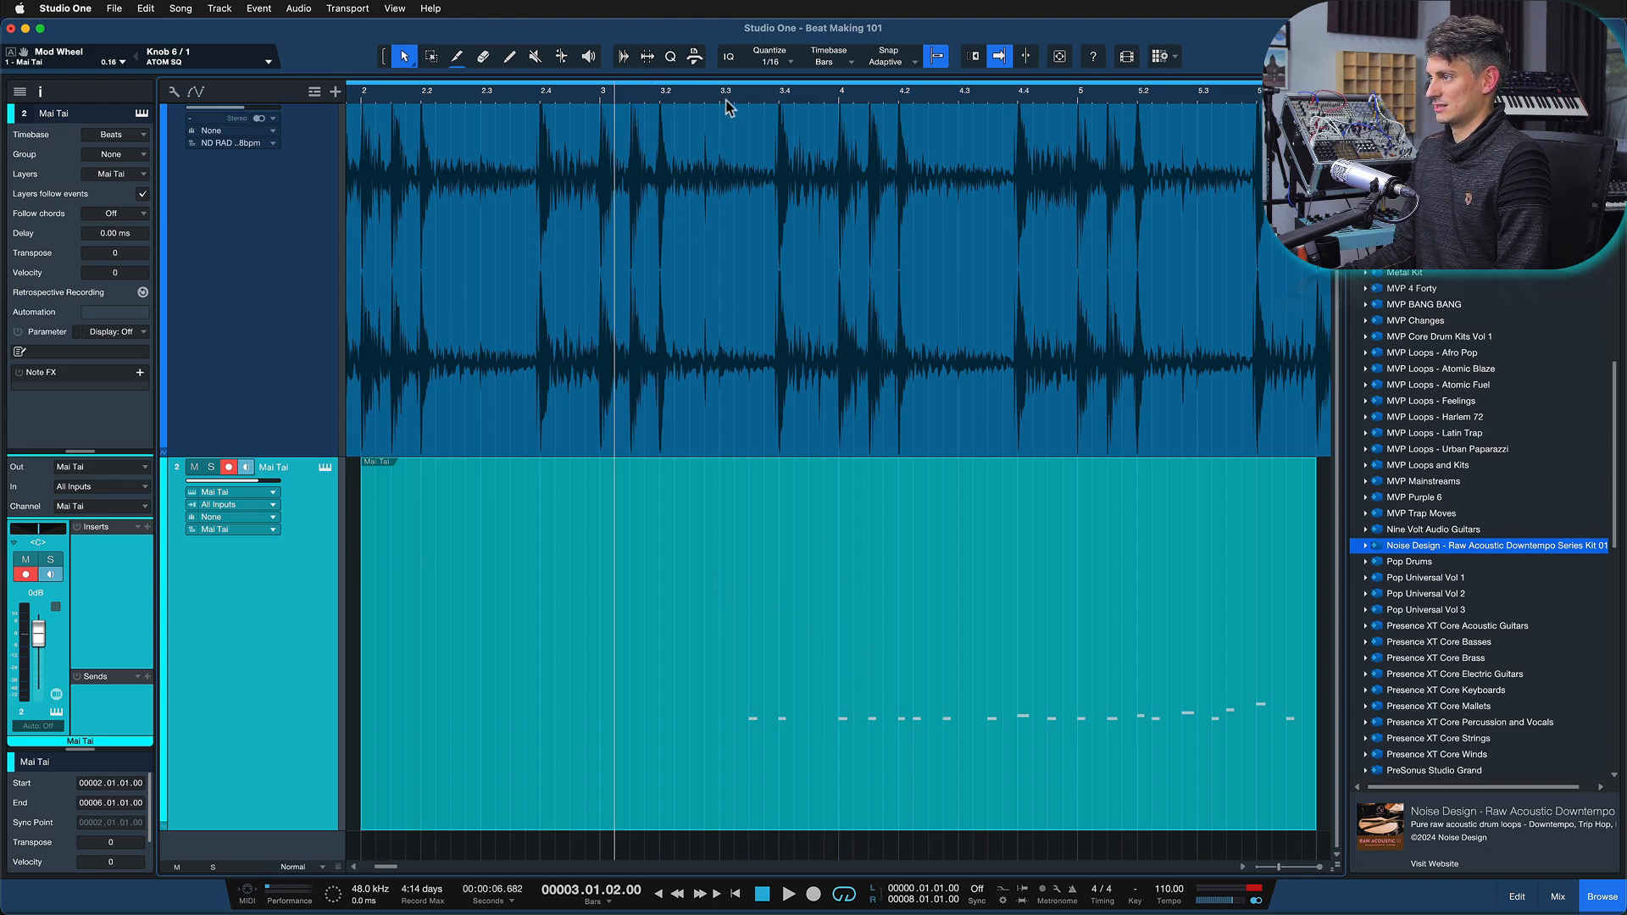
left_click(742, 89)
key("space")
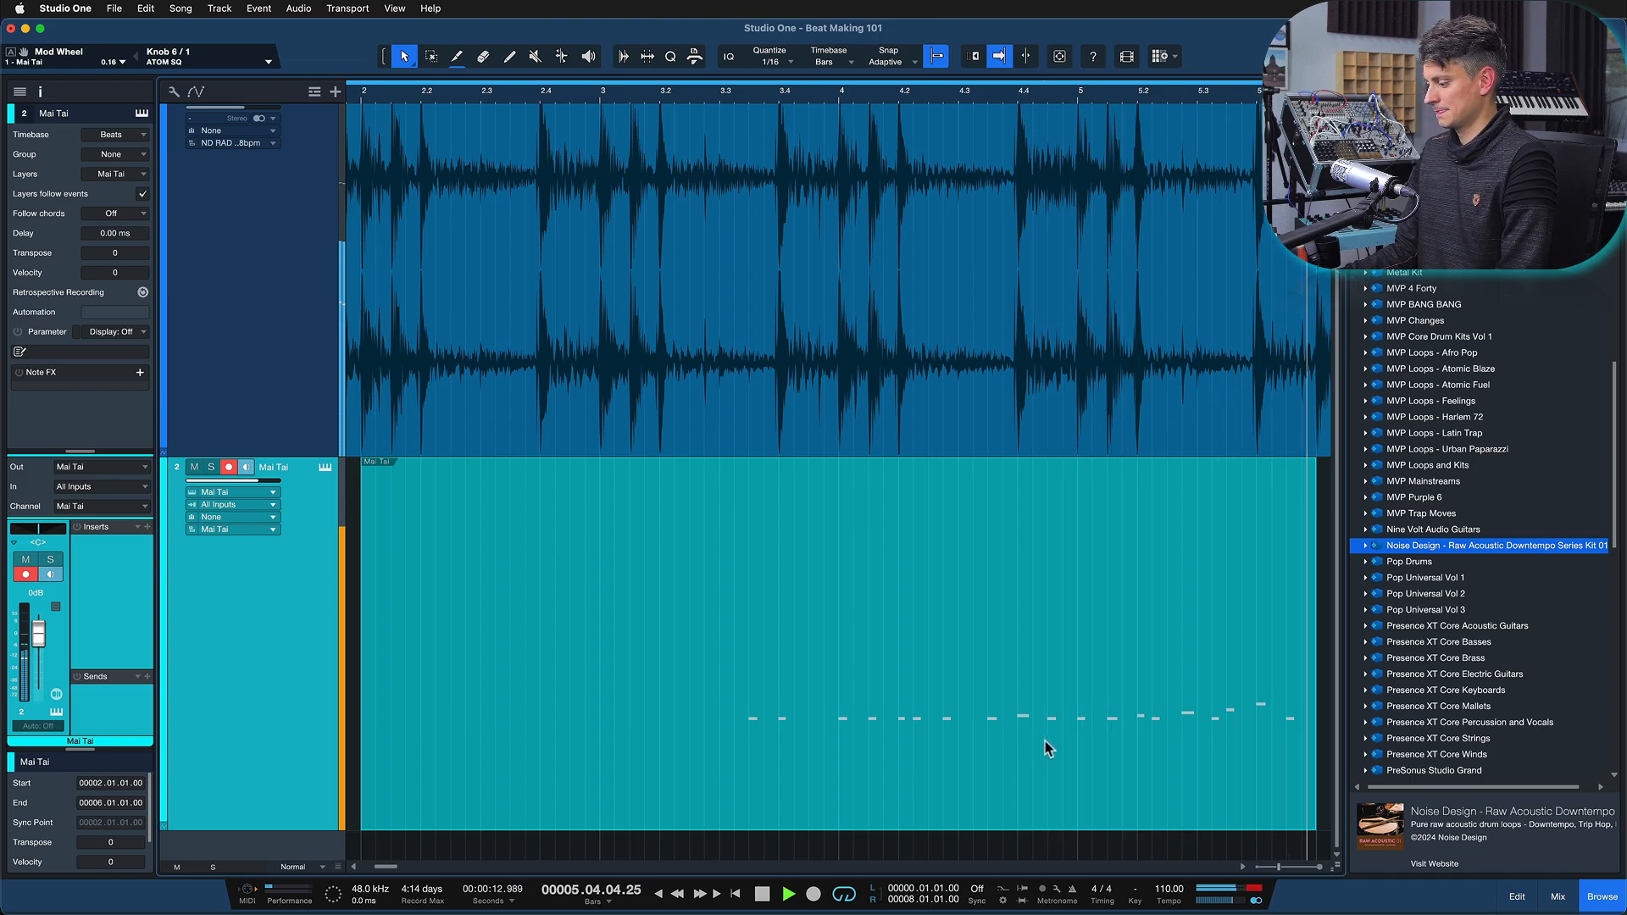
key("space")
Open the Mai Tai part in the note editor, enlarge the Modulation lane to examine its data, and close the editor
key("F2")
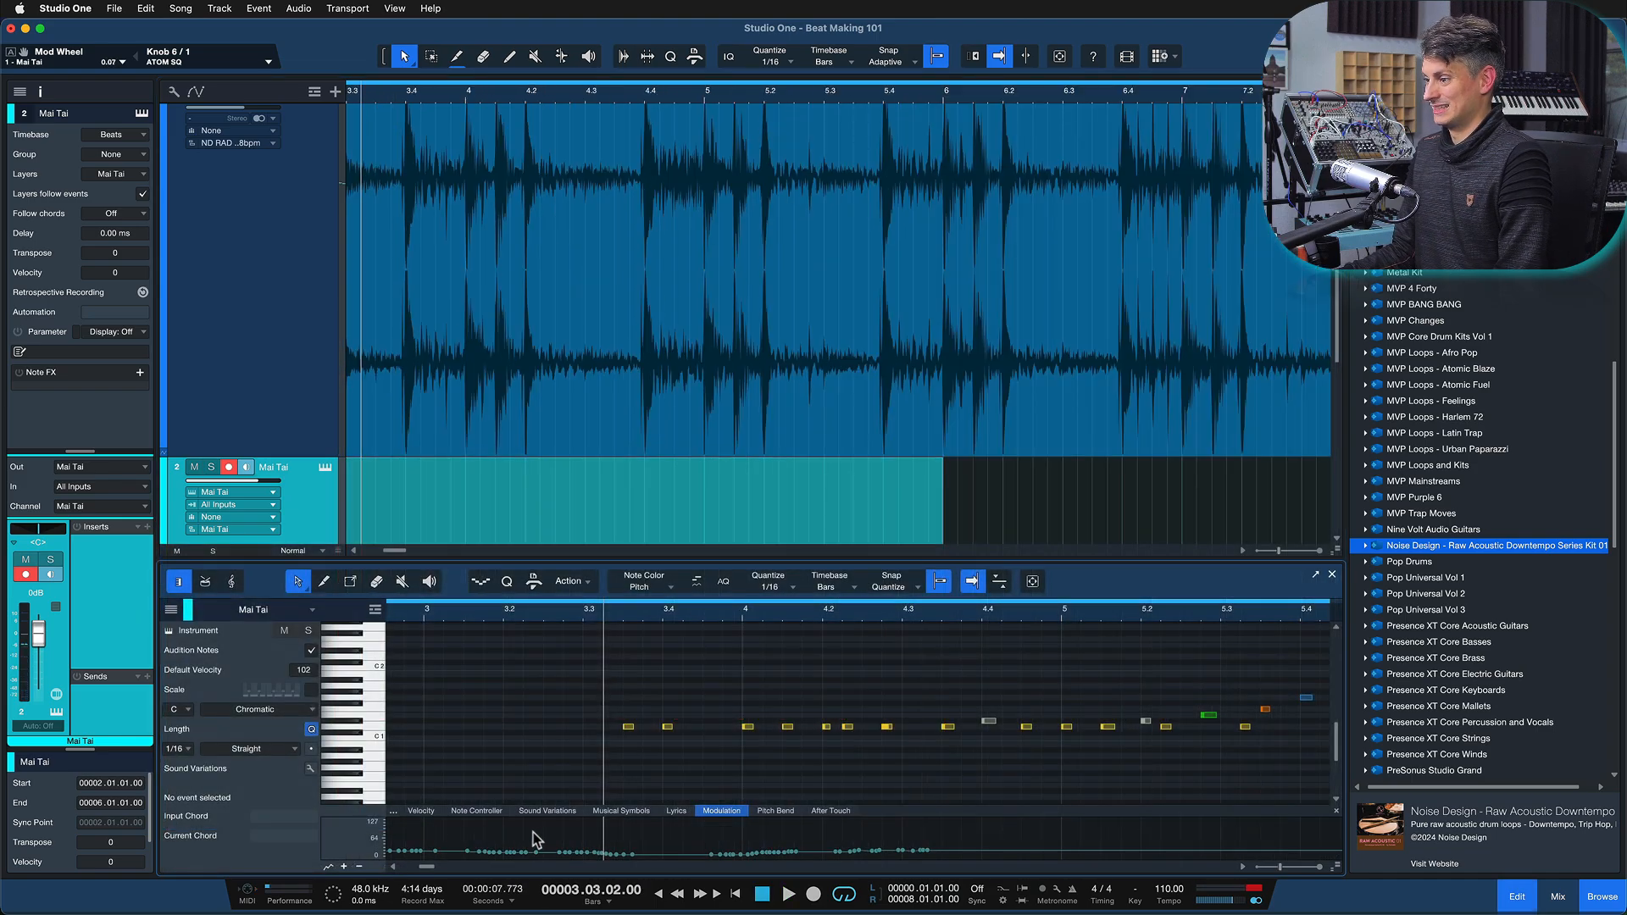
left_click_drag(981, 808, 908, 782)
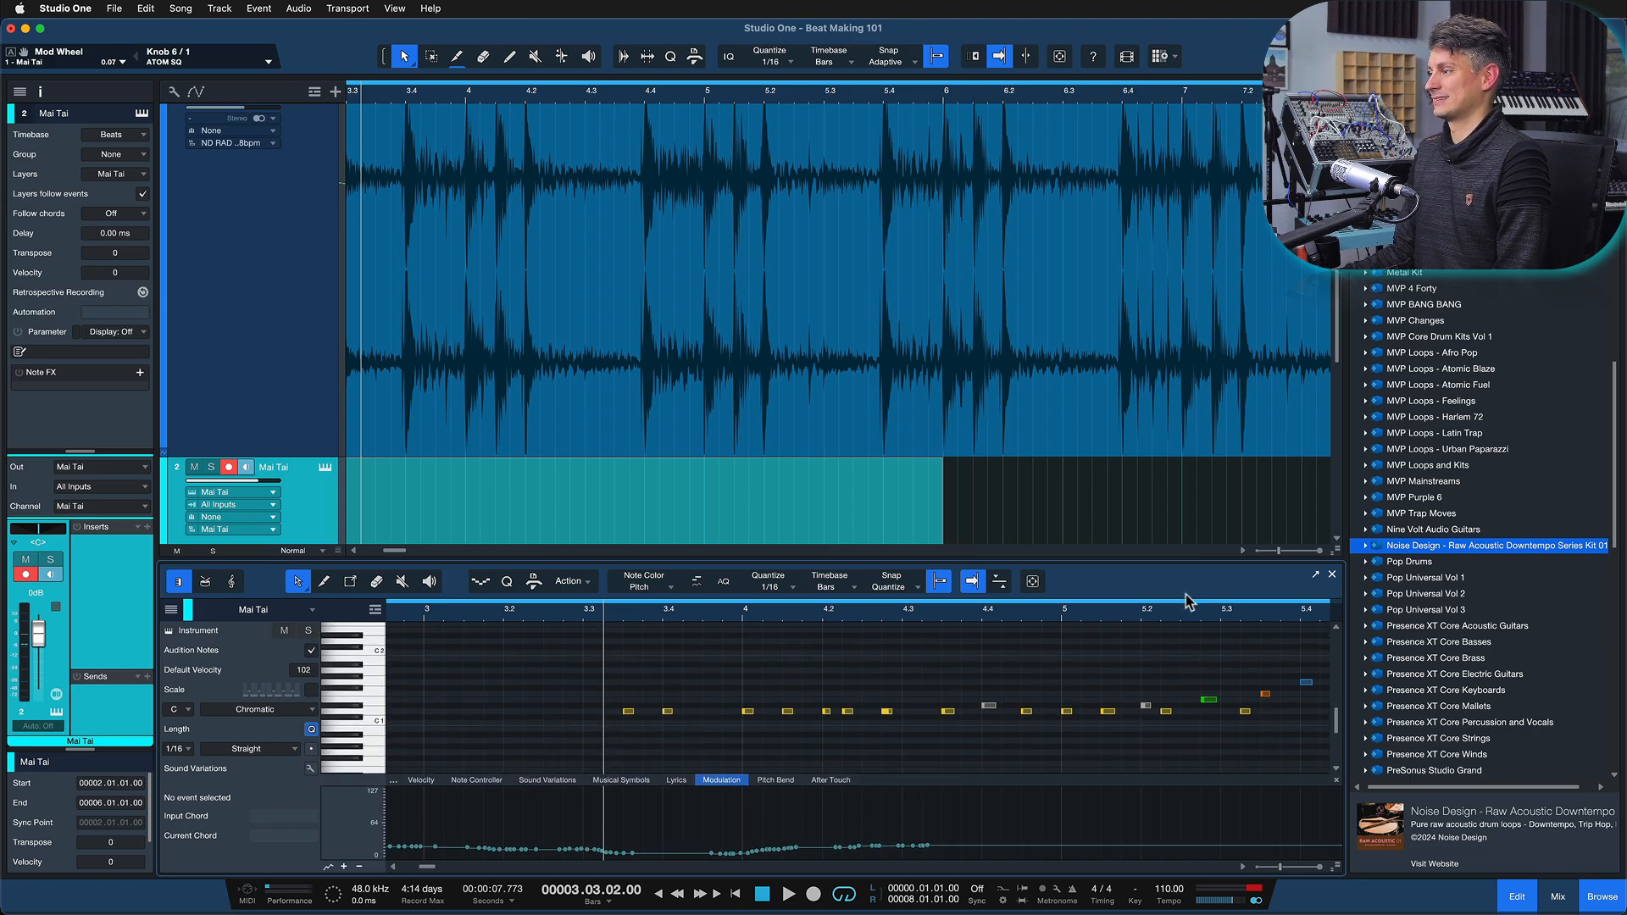
left_click(1334, 574)
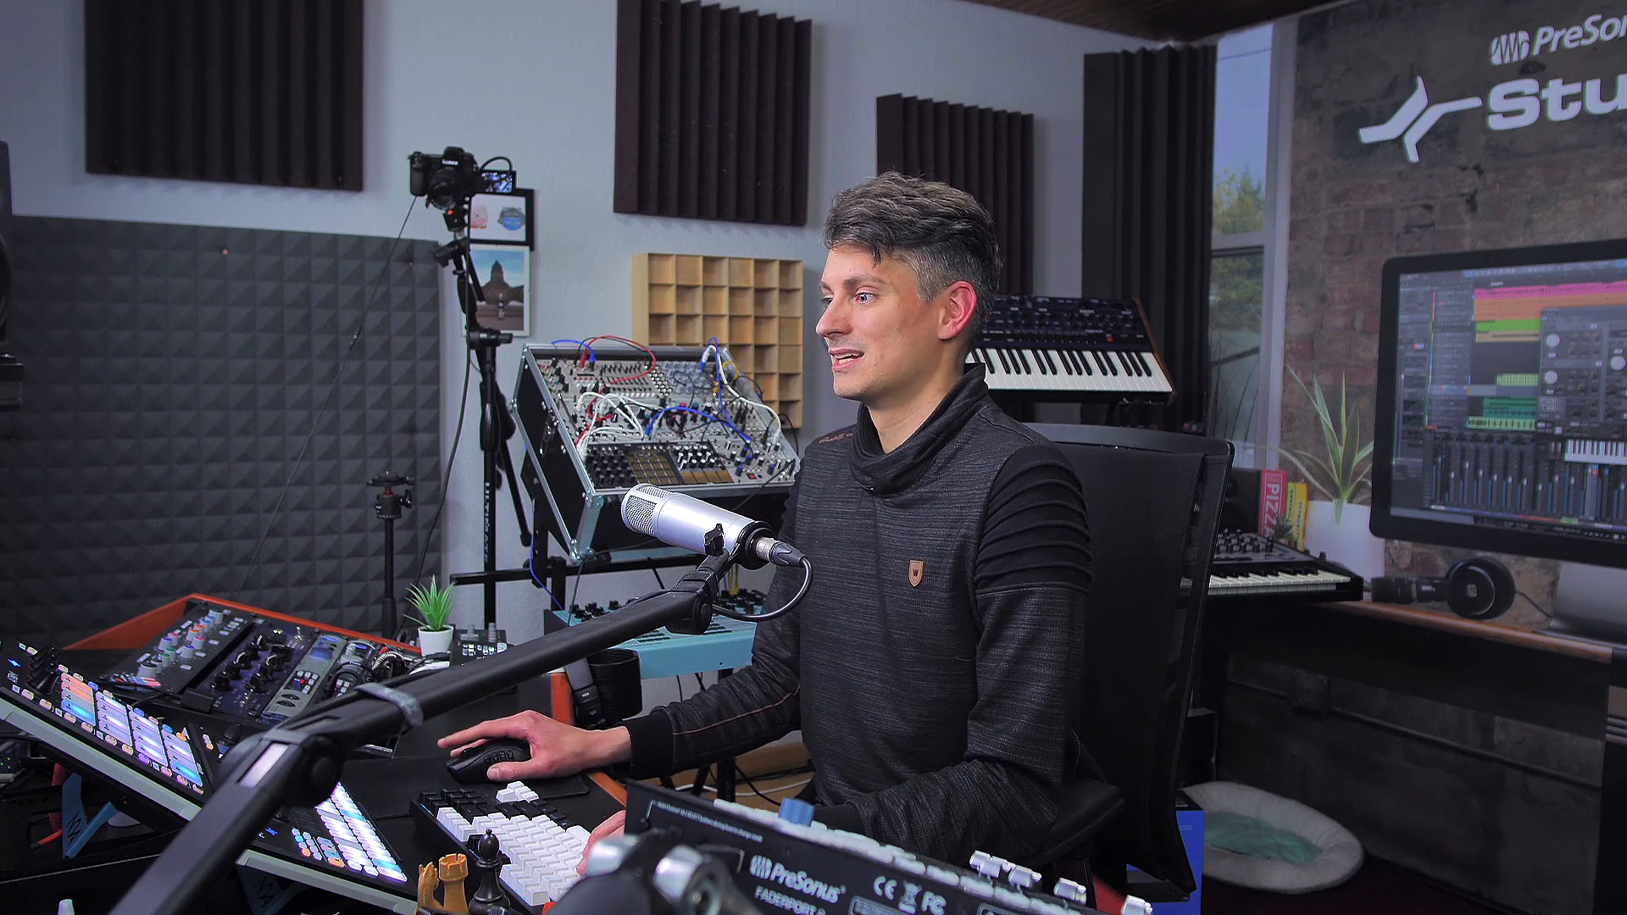
Link the Arrow and Range tools, try a range selection within the Mai Tai part, and select the whole part
key("1")
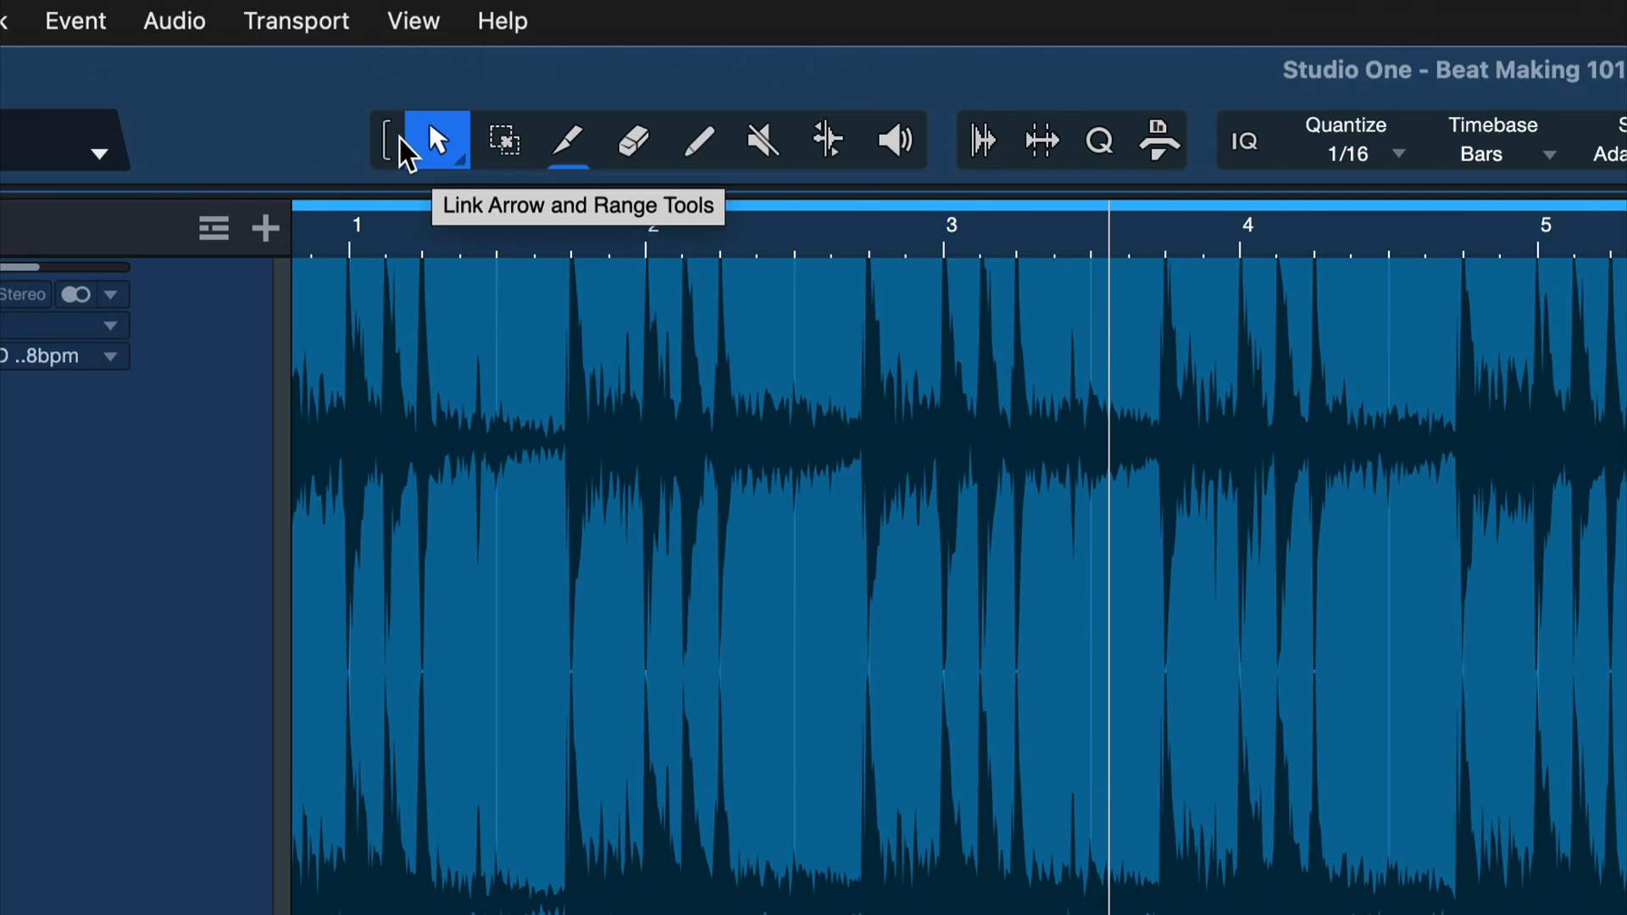
left_click(391, 142)
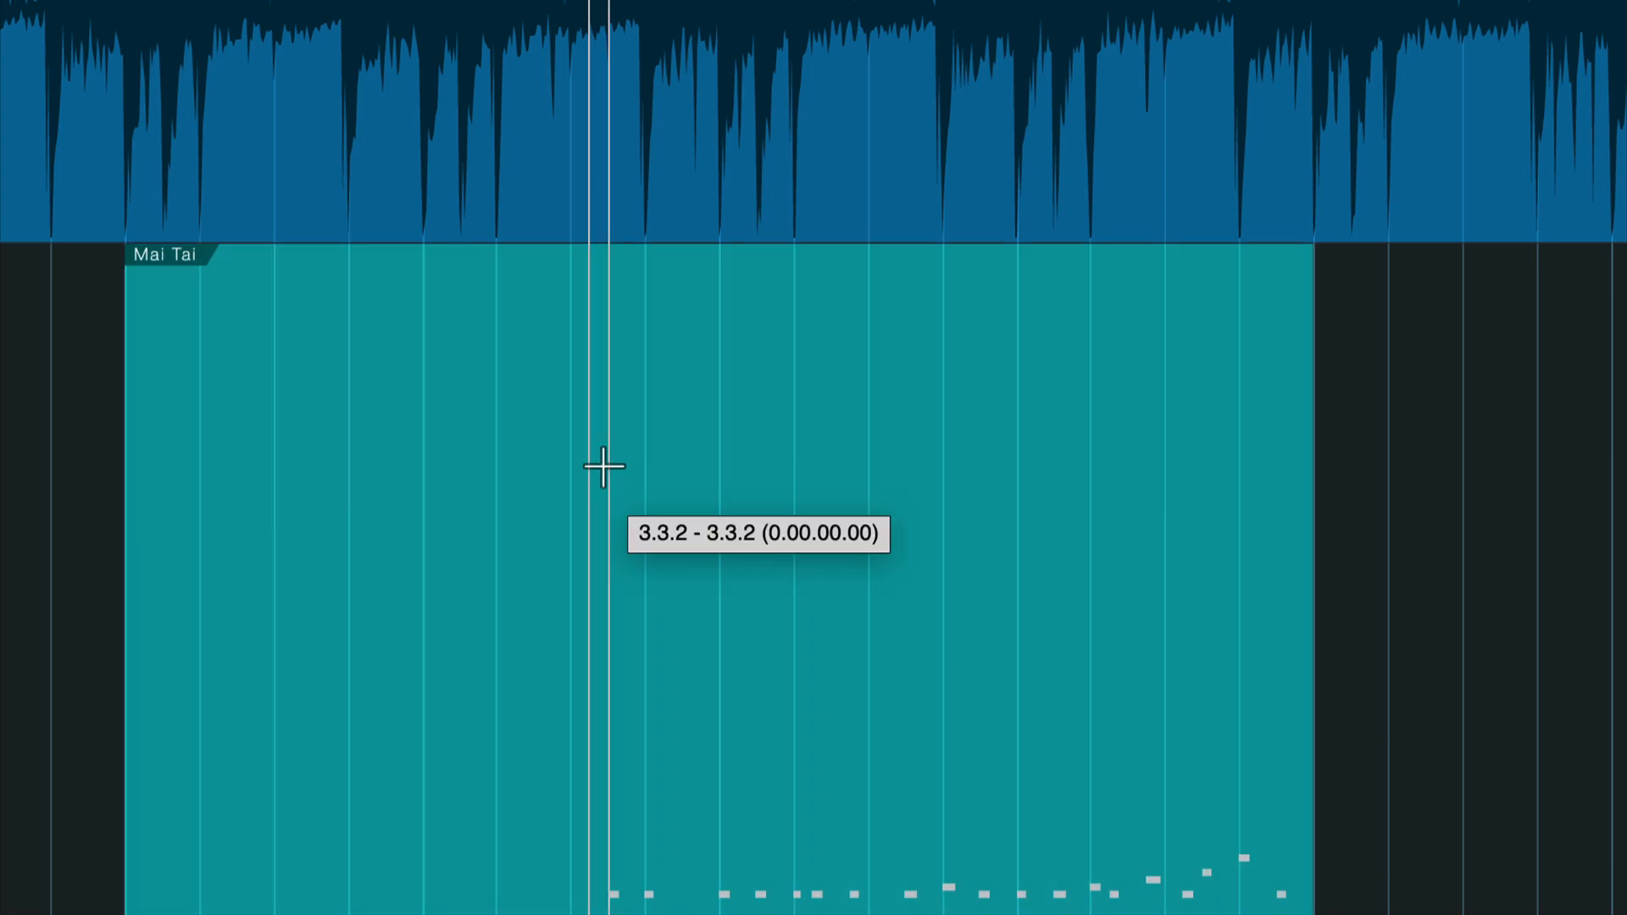
left_click_drag(679, 547, 792, 542)
left_click_drag(882, 454, 879, 461)
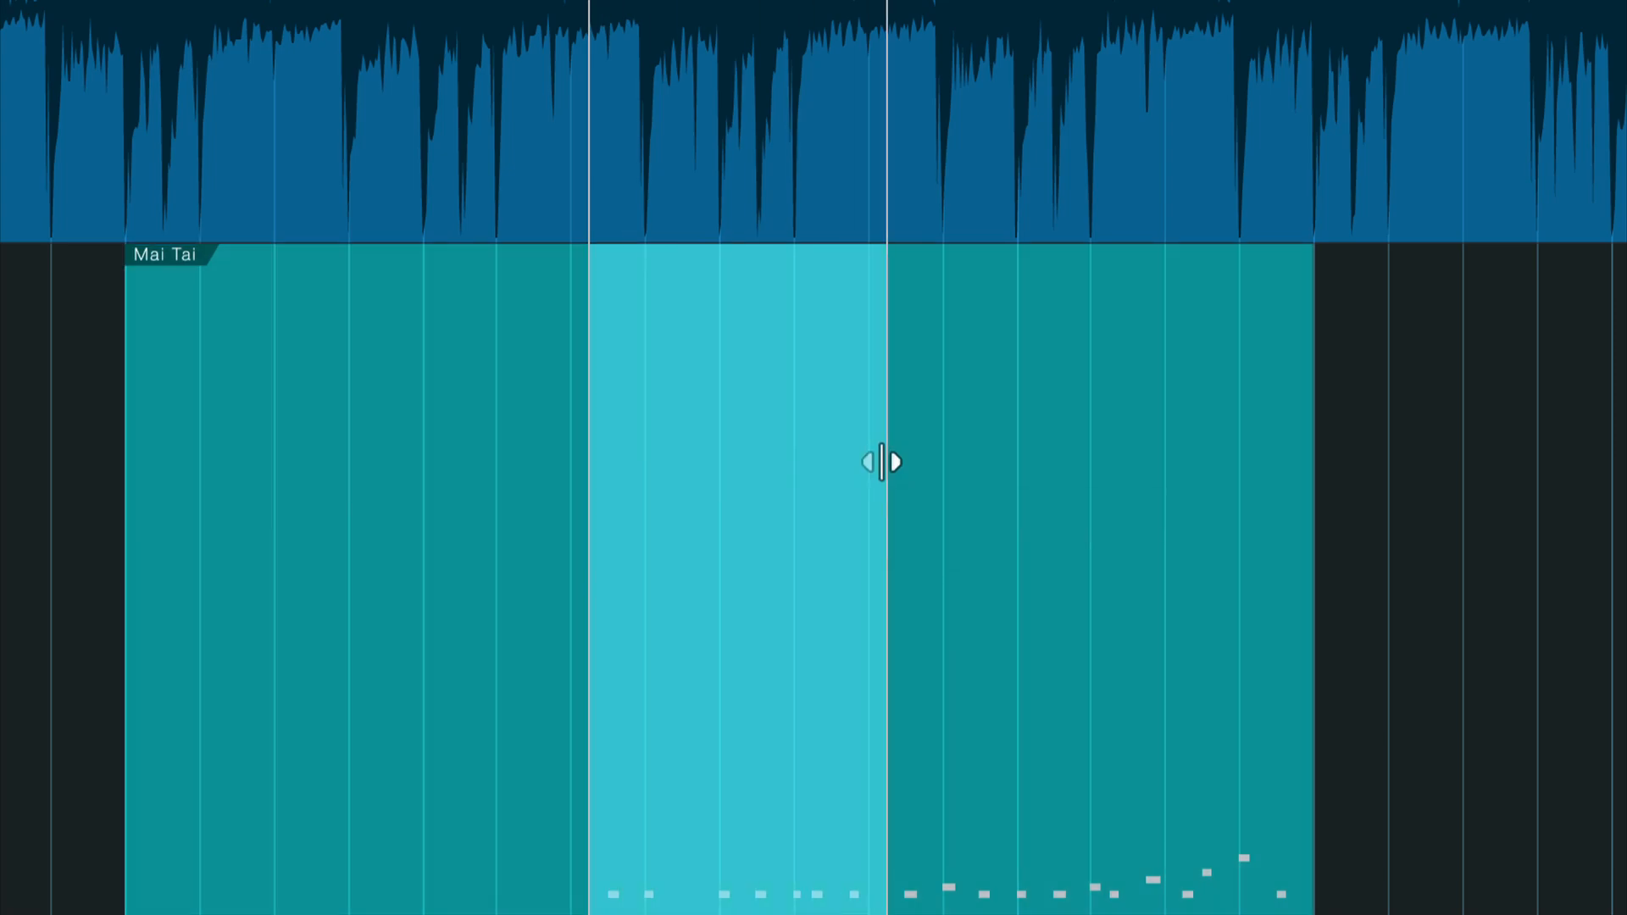
left_click(1381, 482)
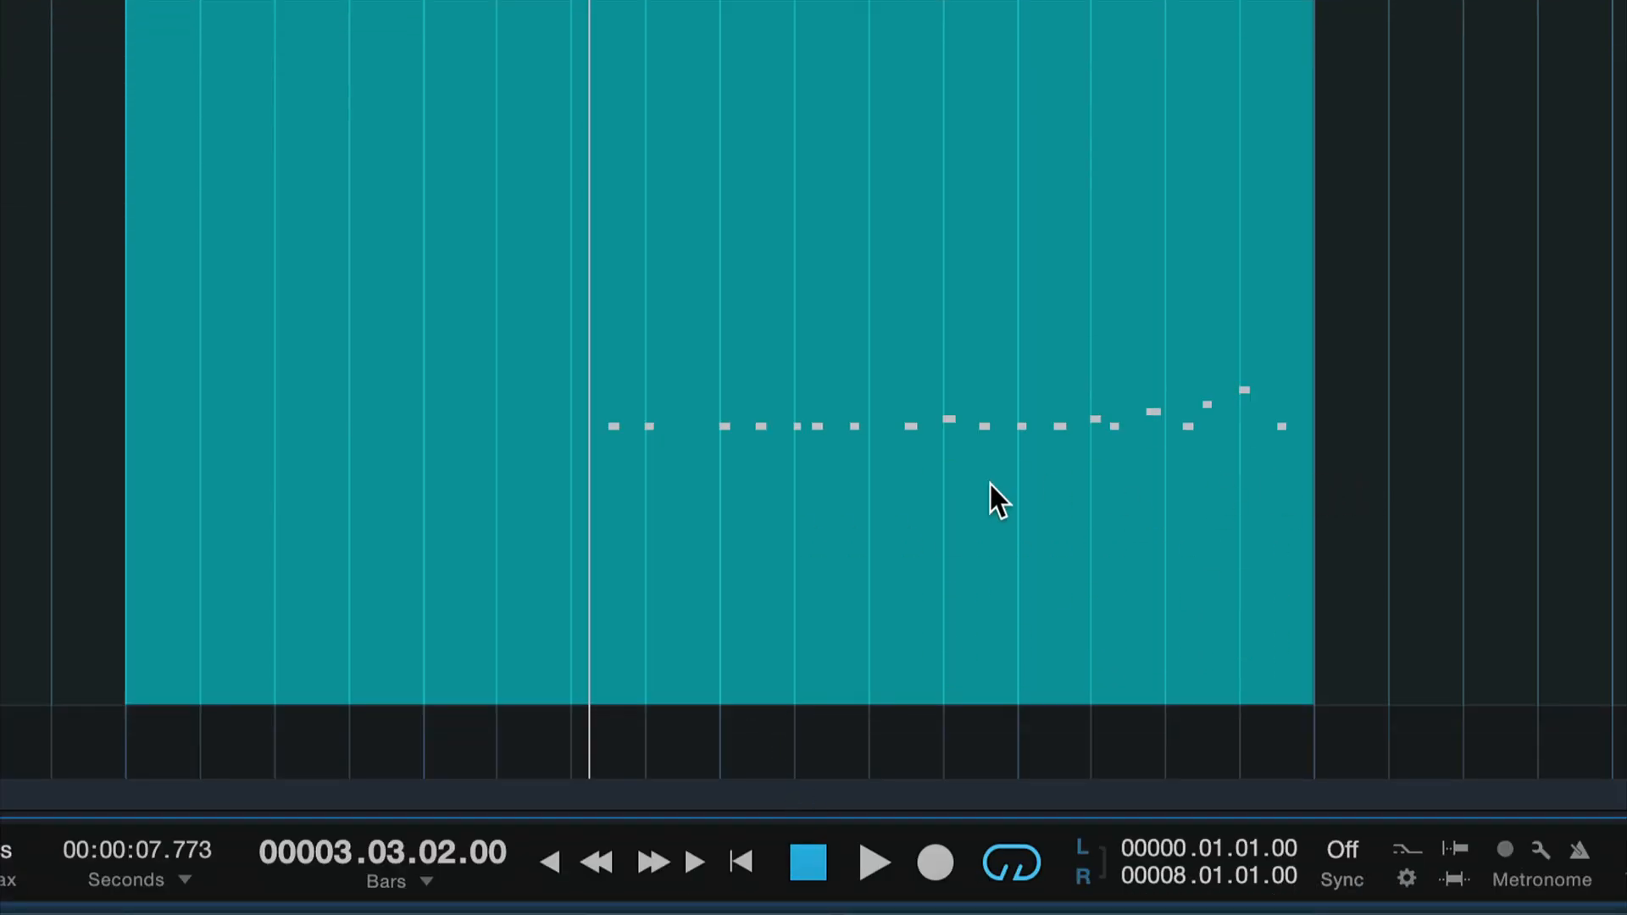
left_click(784, 523)
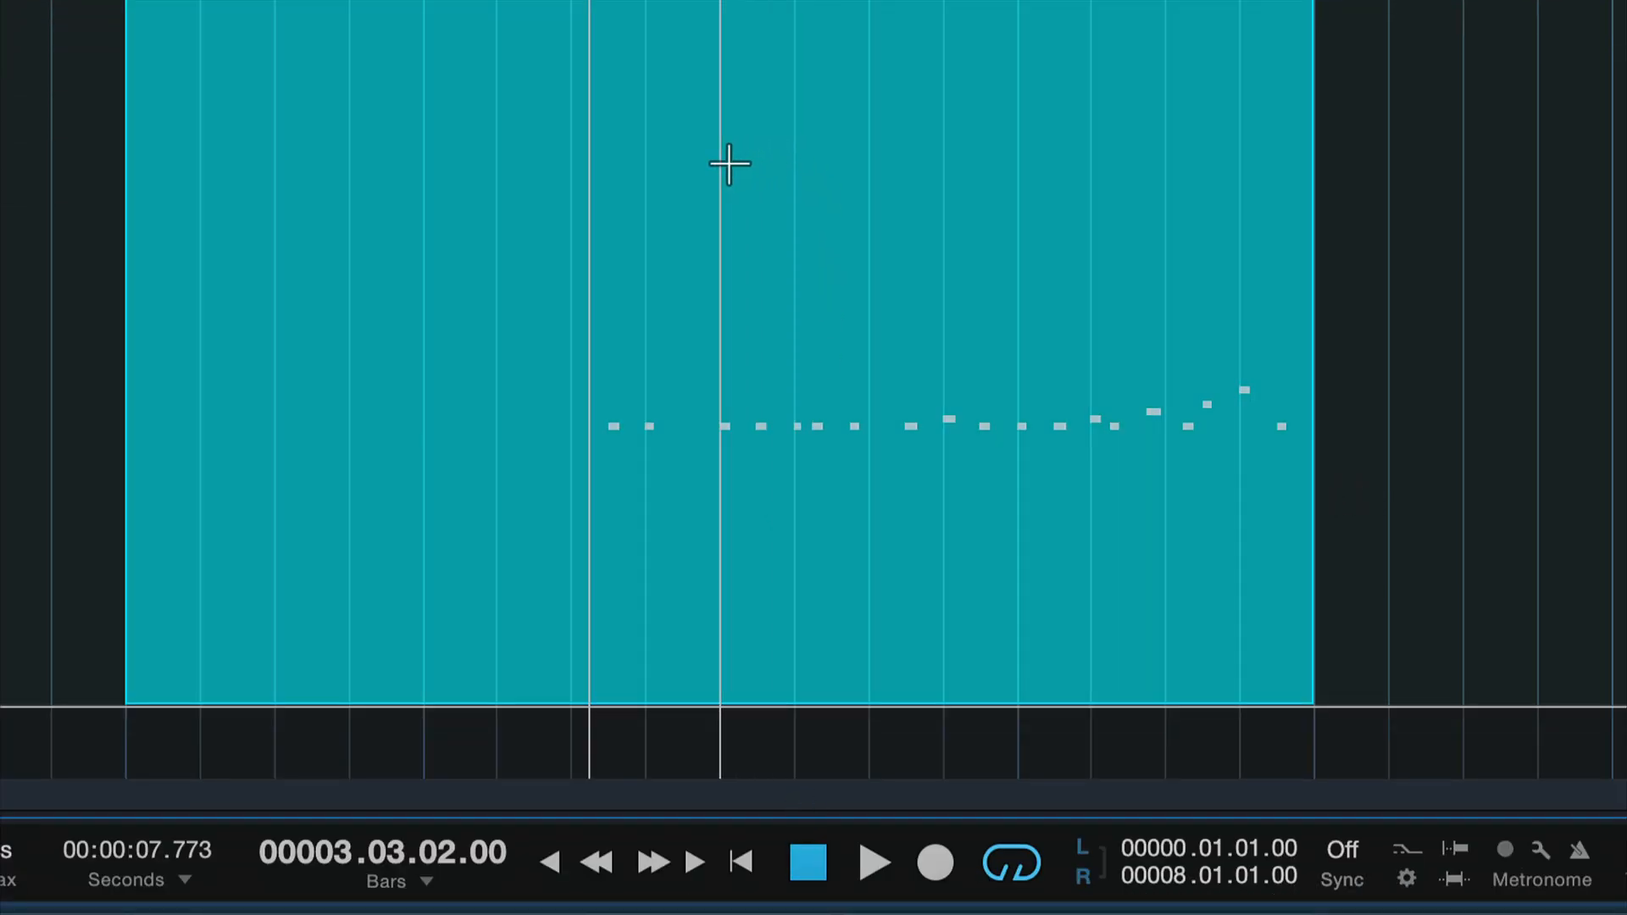
Trim the Mai Tai part by deleting everything before bar 4 and everything after bar 5 beat 4
left_click_drag(729, 164, 91, 234)
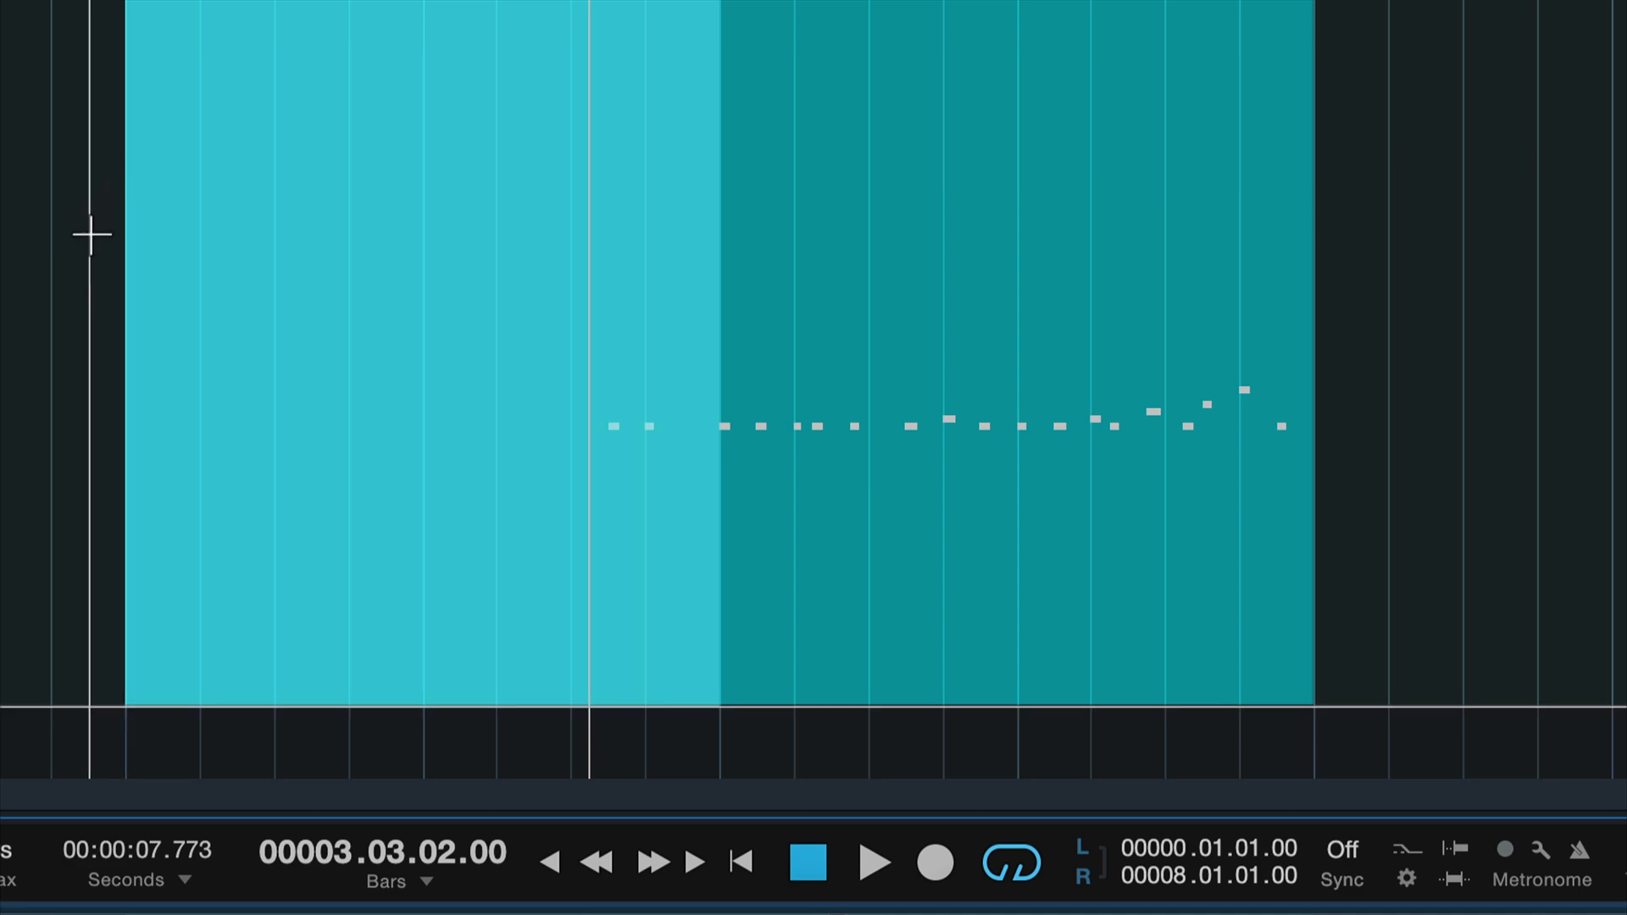
key("BackSpace")
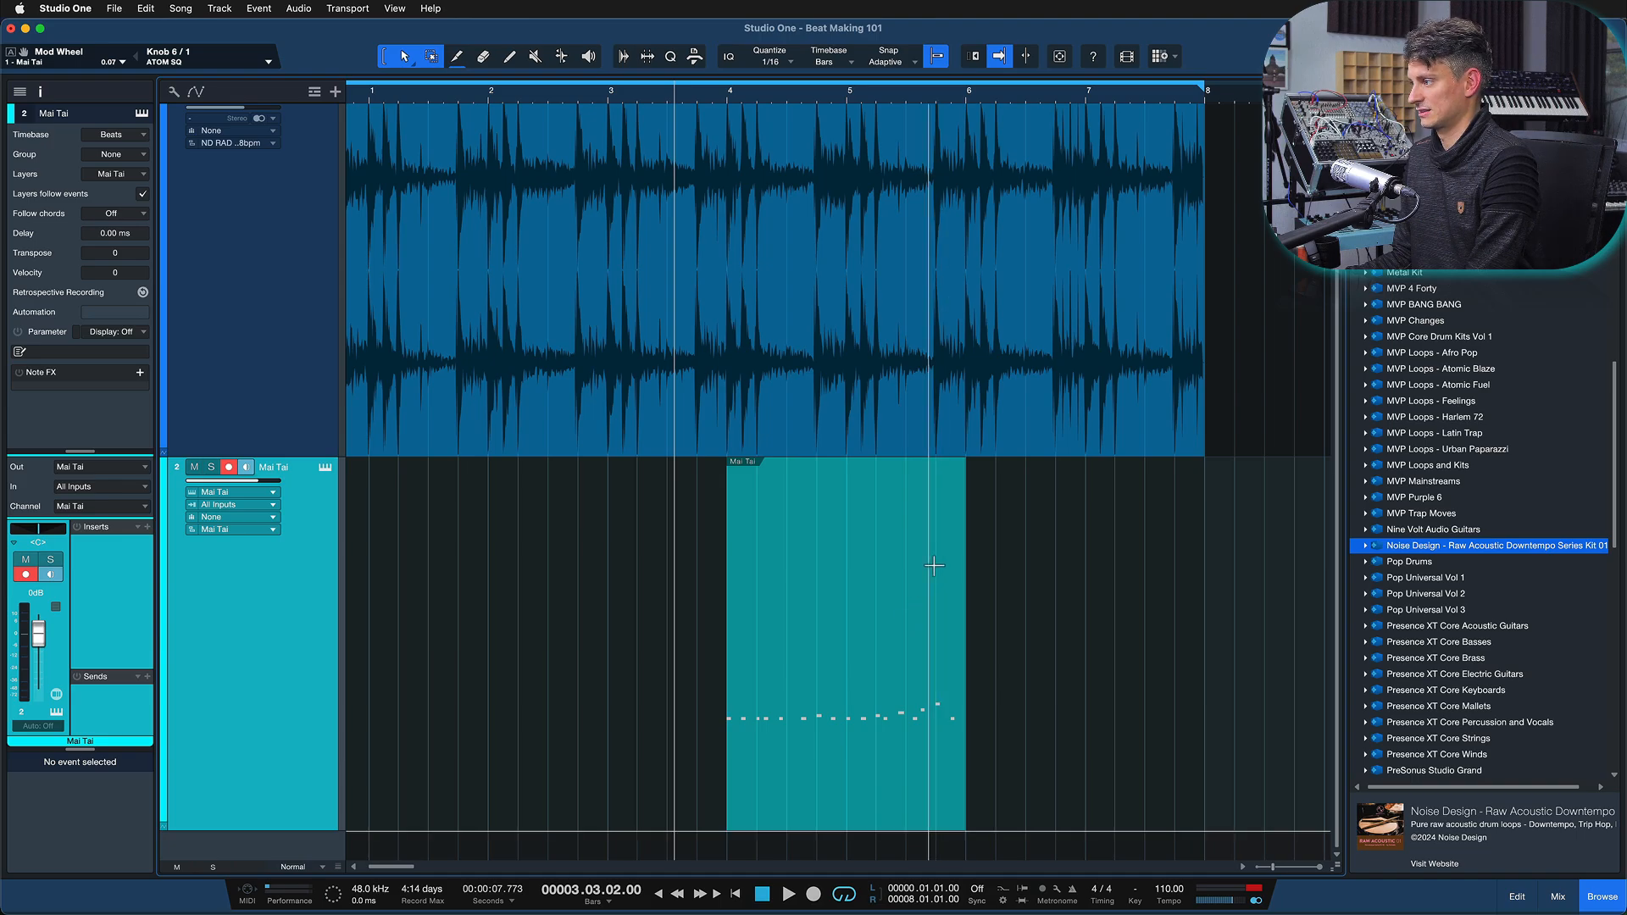
left_click_drag(932, 564, 988, 559)
key("BackSpace")
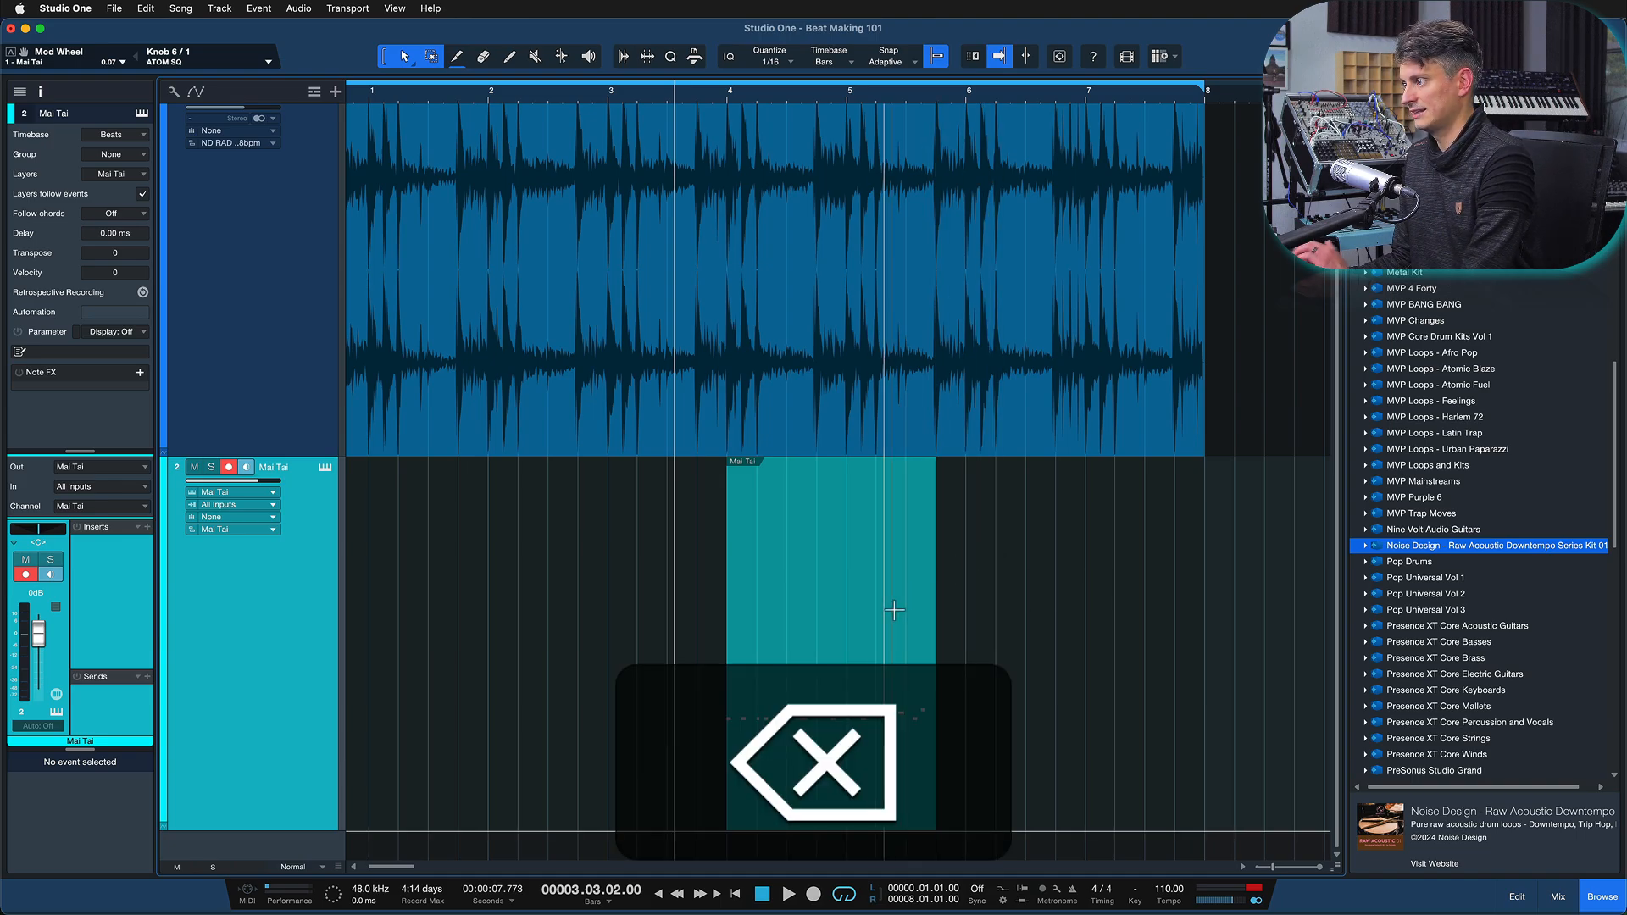
Move the trimmed Mai Tai part to the song start at bar 0 and return the playhead there
scroll(911, 726, "left", 2)
left_click_drag(911, 727, 474, 692)
key("comma")
left_click_drag(772, 623, 347, 623)
left_click(482, 640)
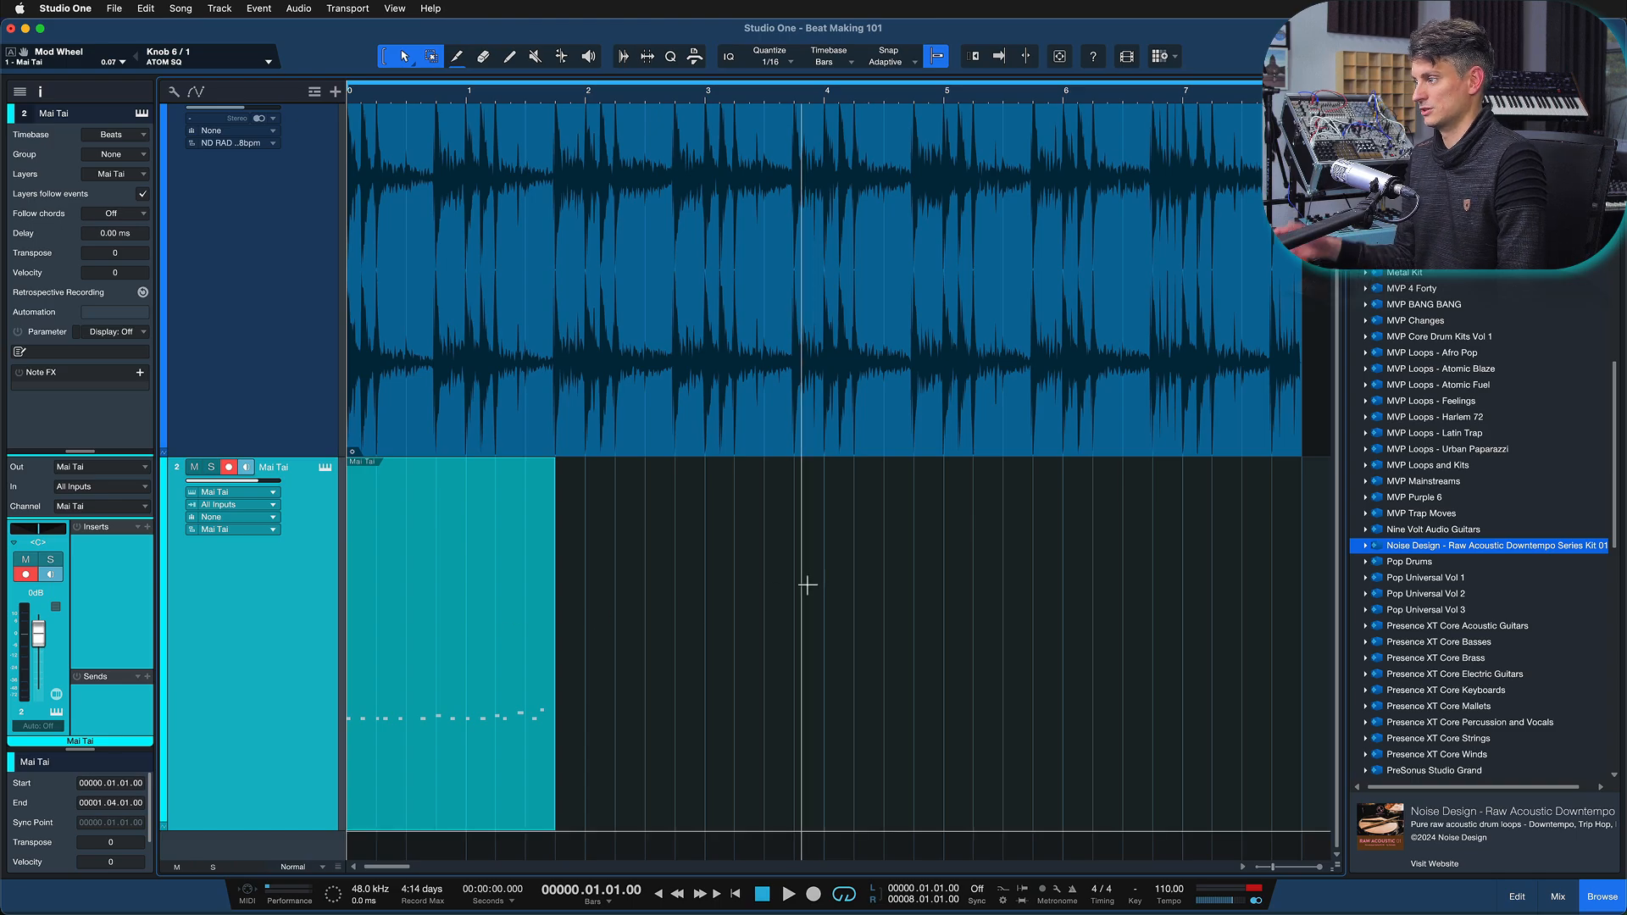
Extend the end of the Mai Tai part to bar 2 and duplicate the part three times up to bar 8
key("d")
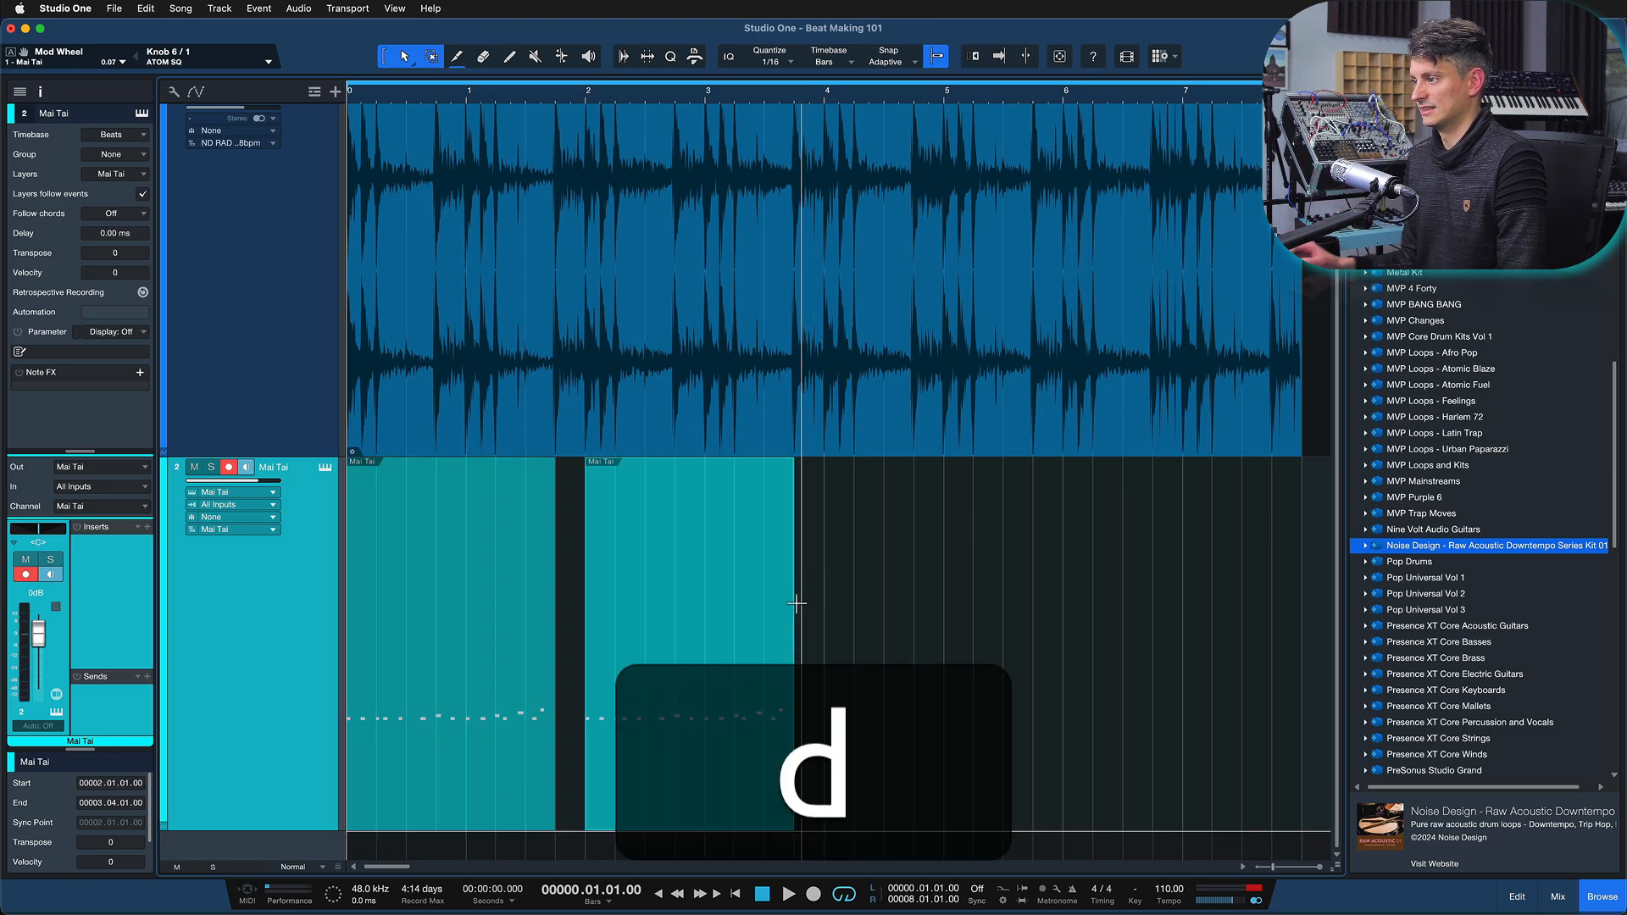
key("ctrl+z")
left_click_drag(556, 634, 588, 628)
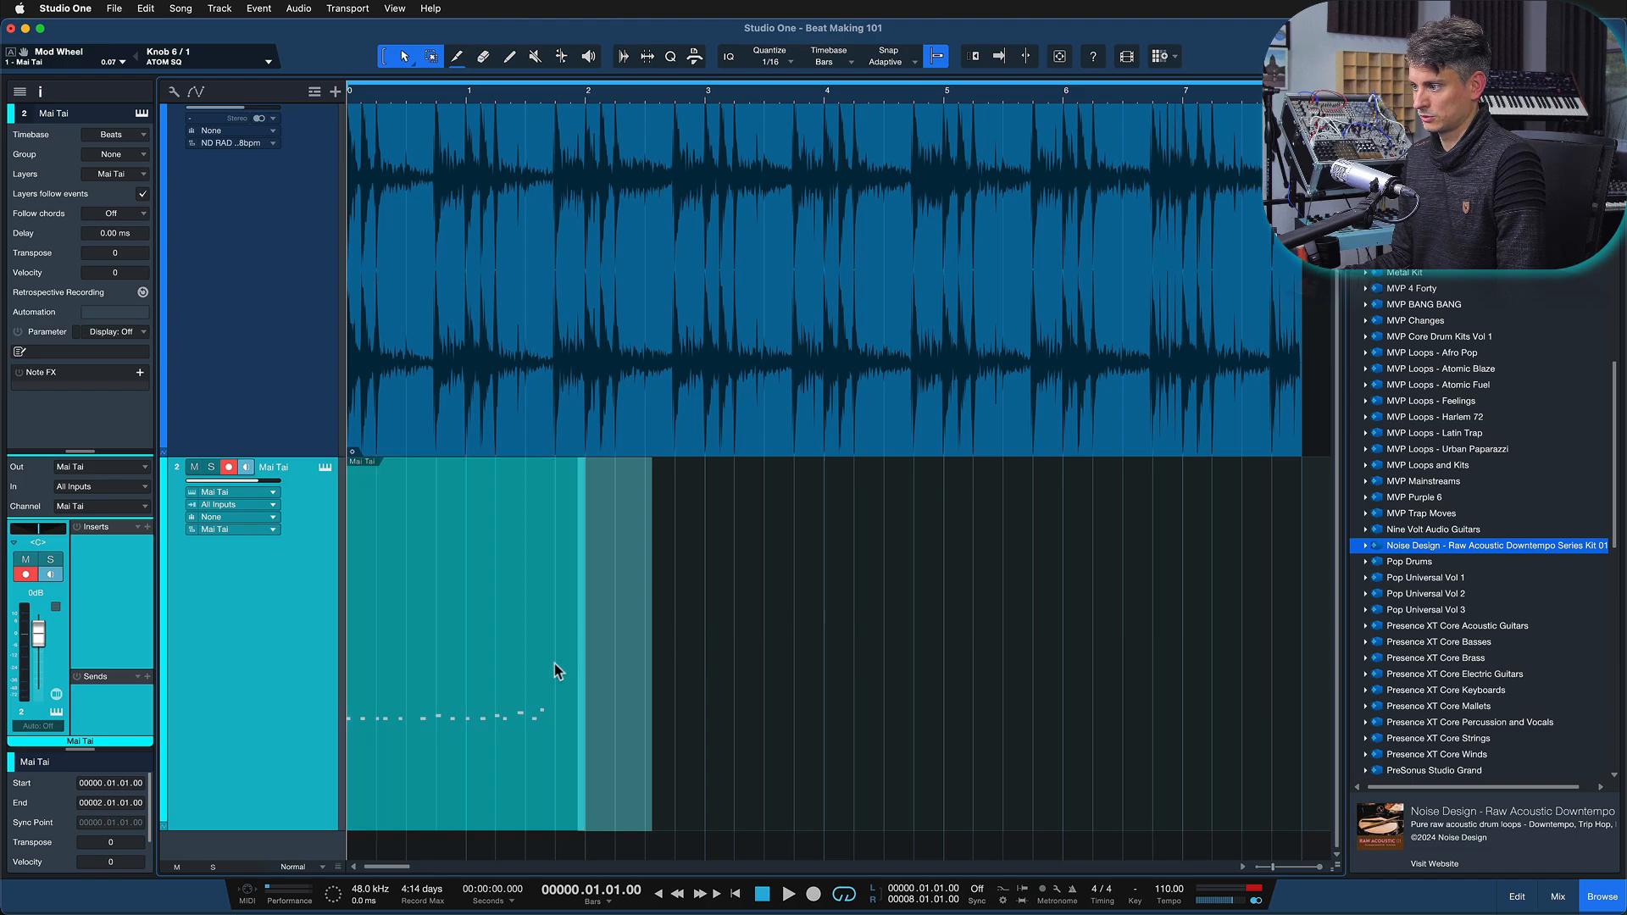
key("d")
key("d")
key("d")
left_click(563, 704)
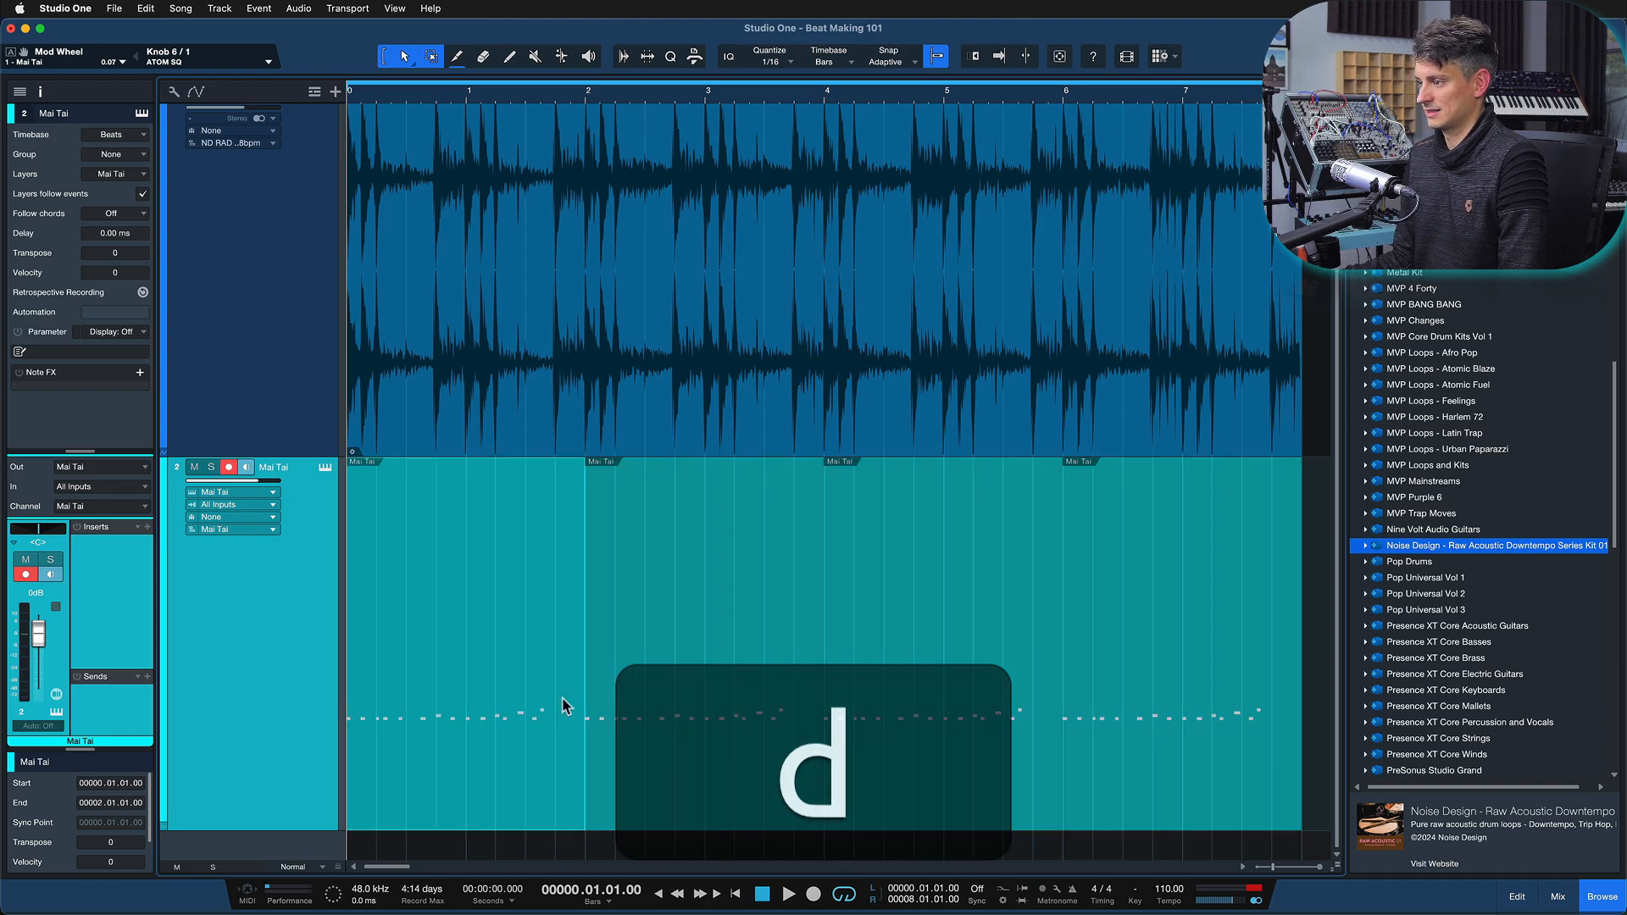
Play the arrangement from the start with both tracks fully in view to check the repeated Mai Tai part
scroll(665, 661, "down", 10)
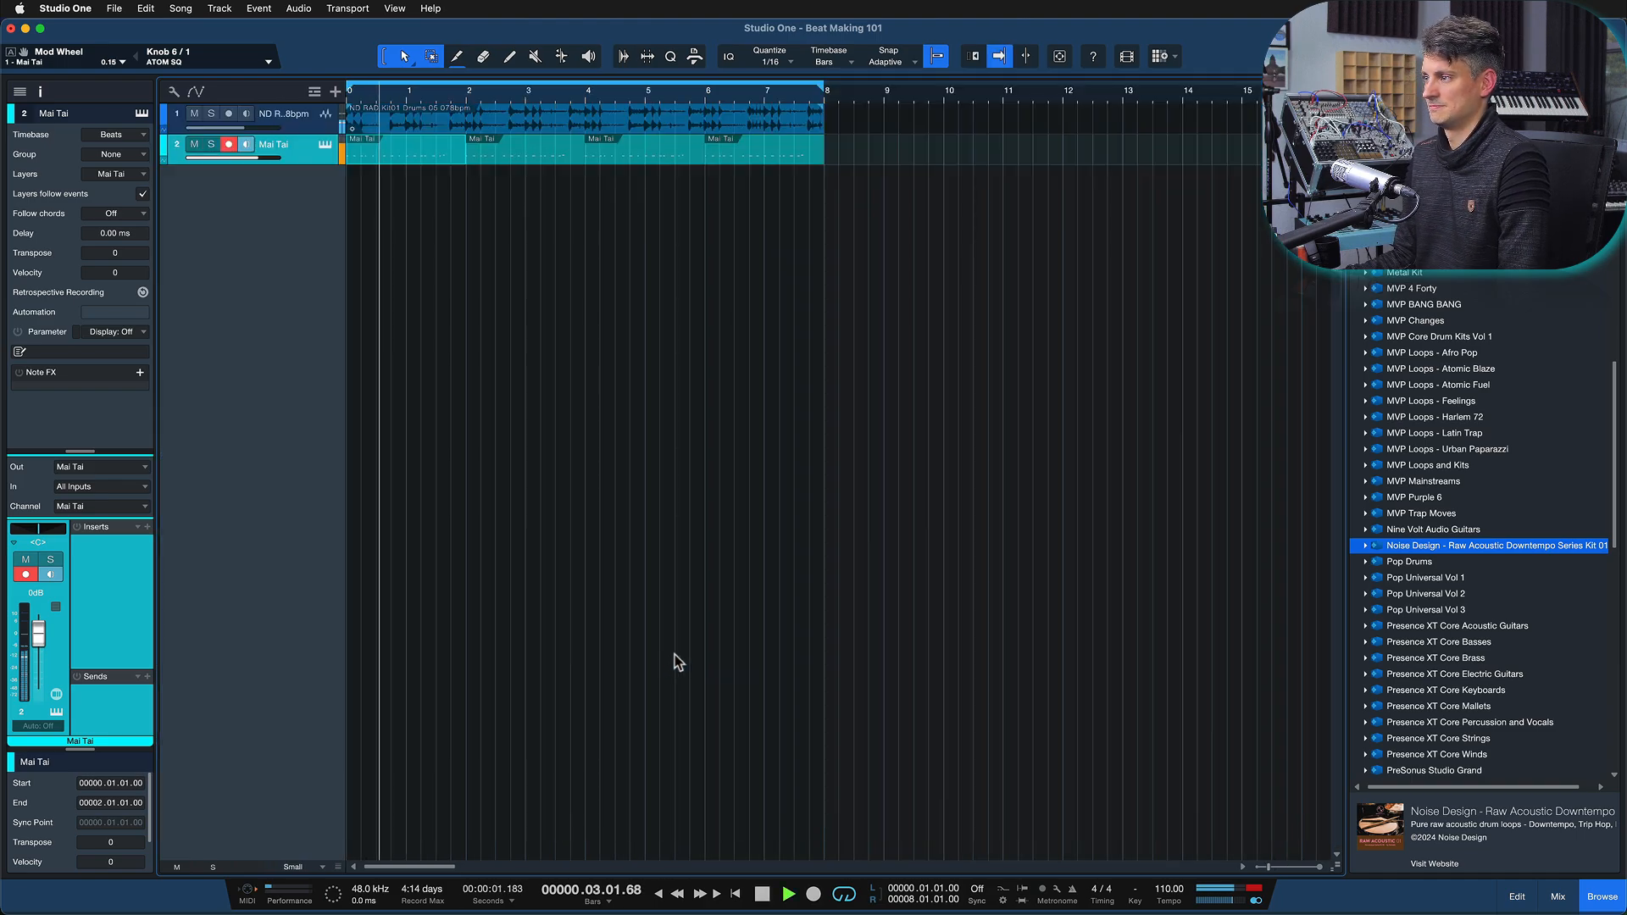
scroll(700, 638, "up", 5)
key("shift+e")
key("shift+e")
key("shift+e")
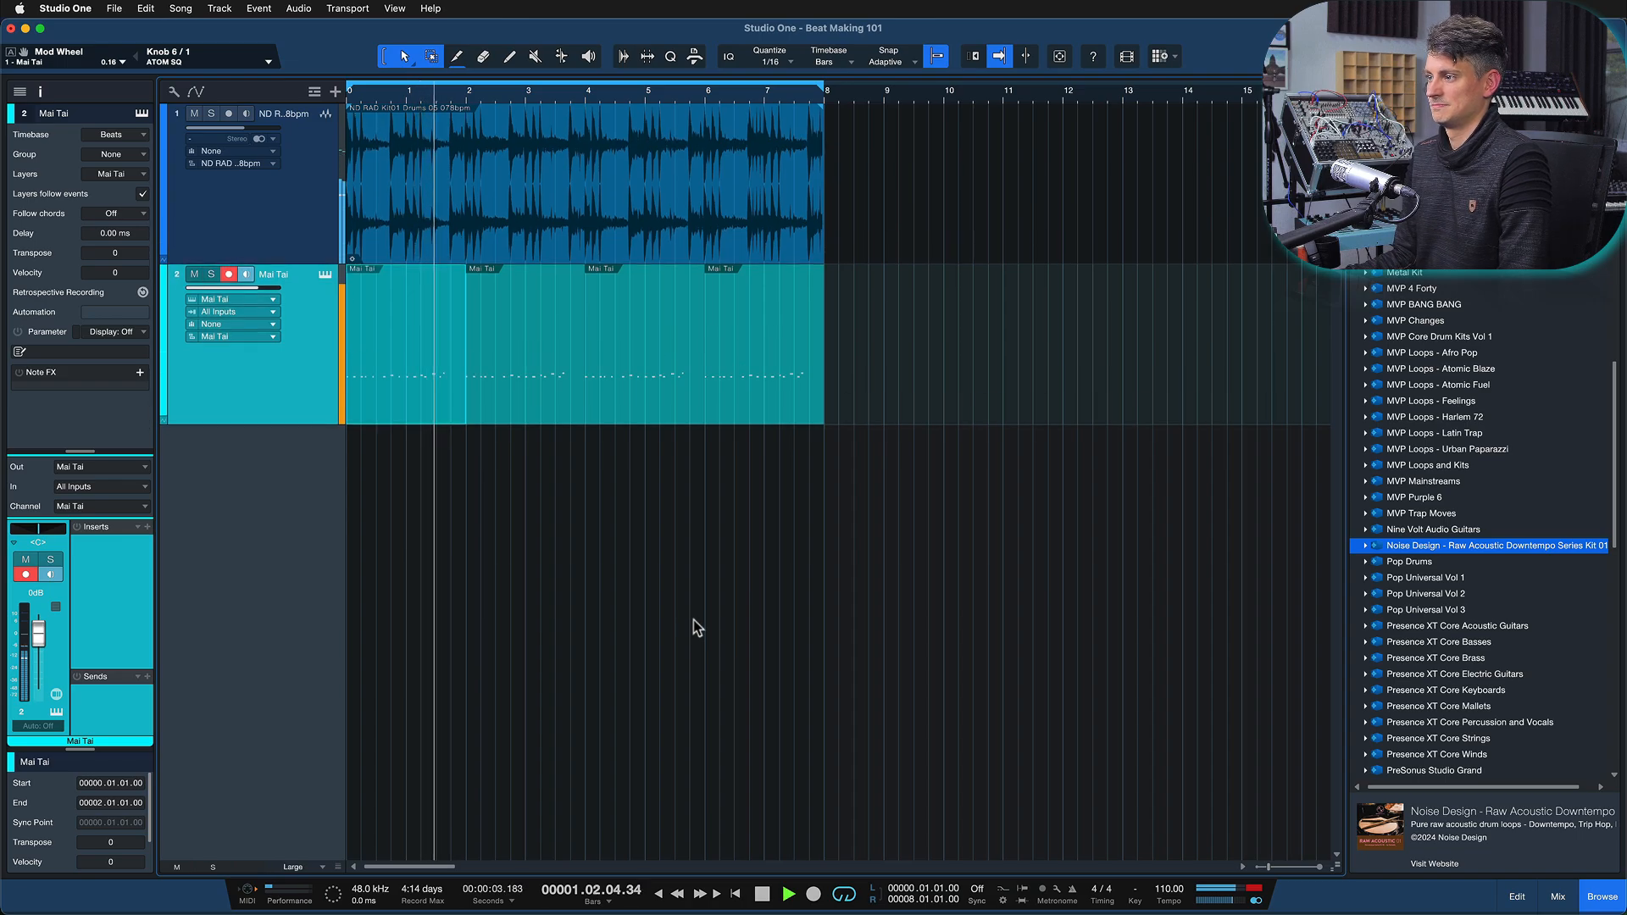
key("e")
scroll(670, 610, "left", 3)
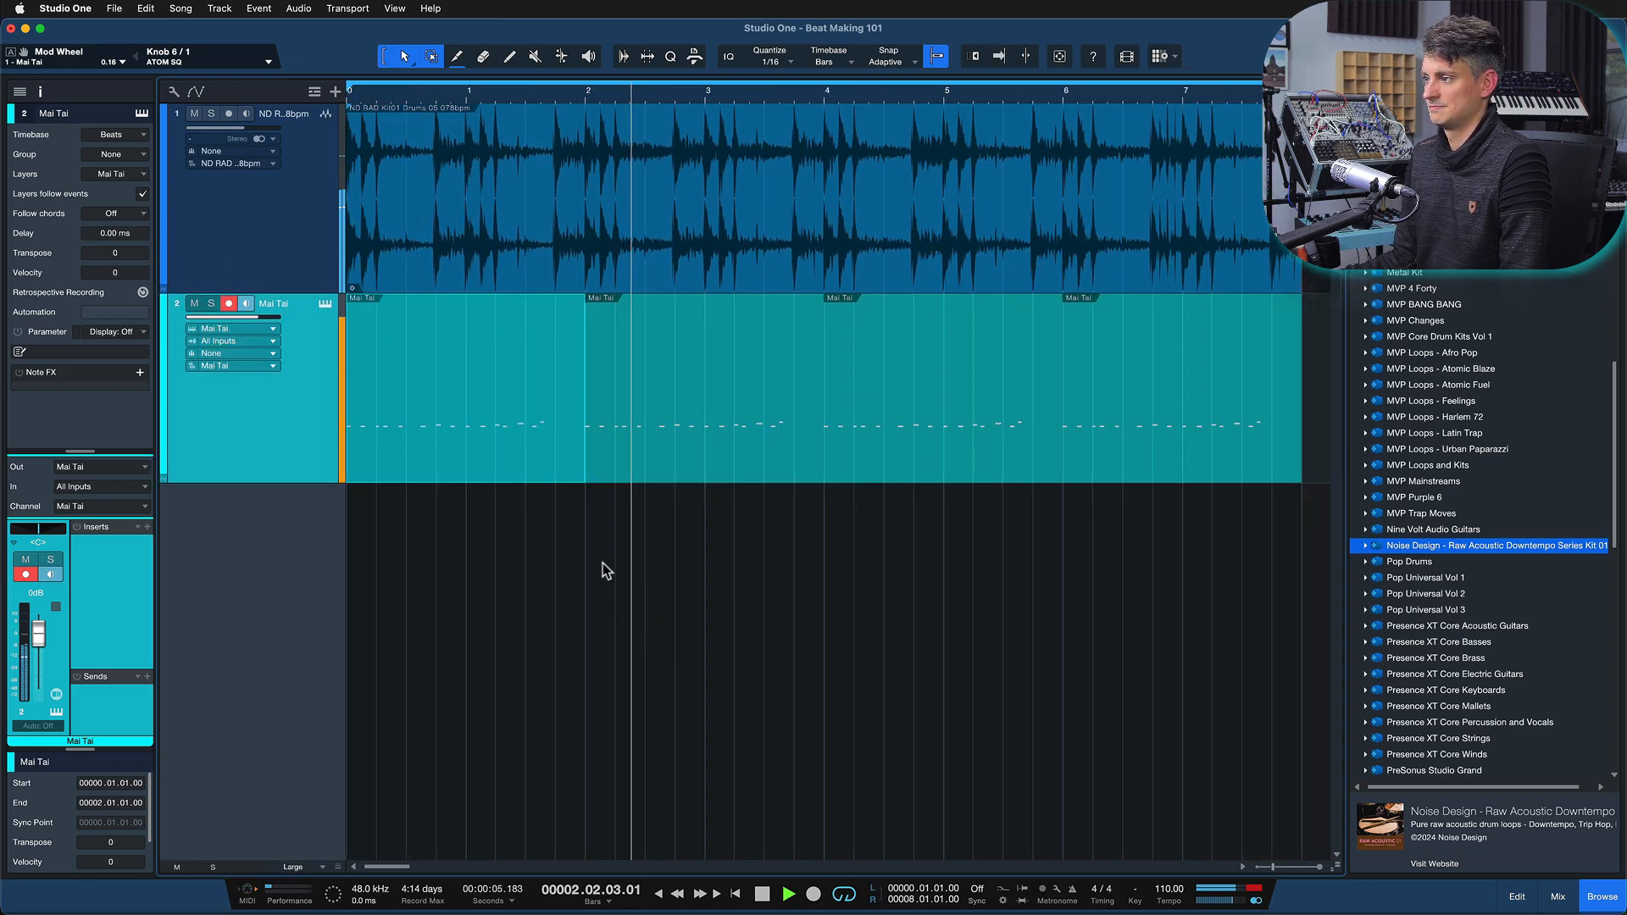
key("space")
Undo the Mai Tai duplicates and recent length edits, and set the end of the part to bar 2
key("super+z")
key("super+z")
key("super+z")
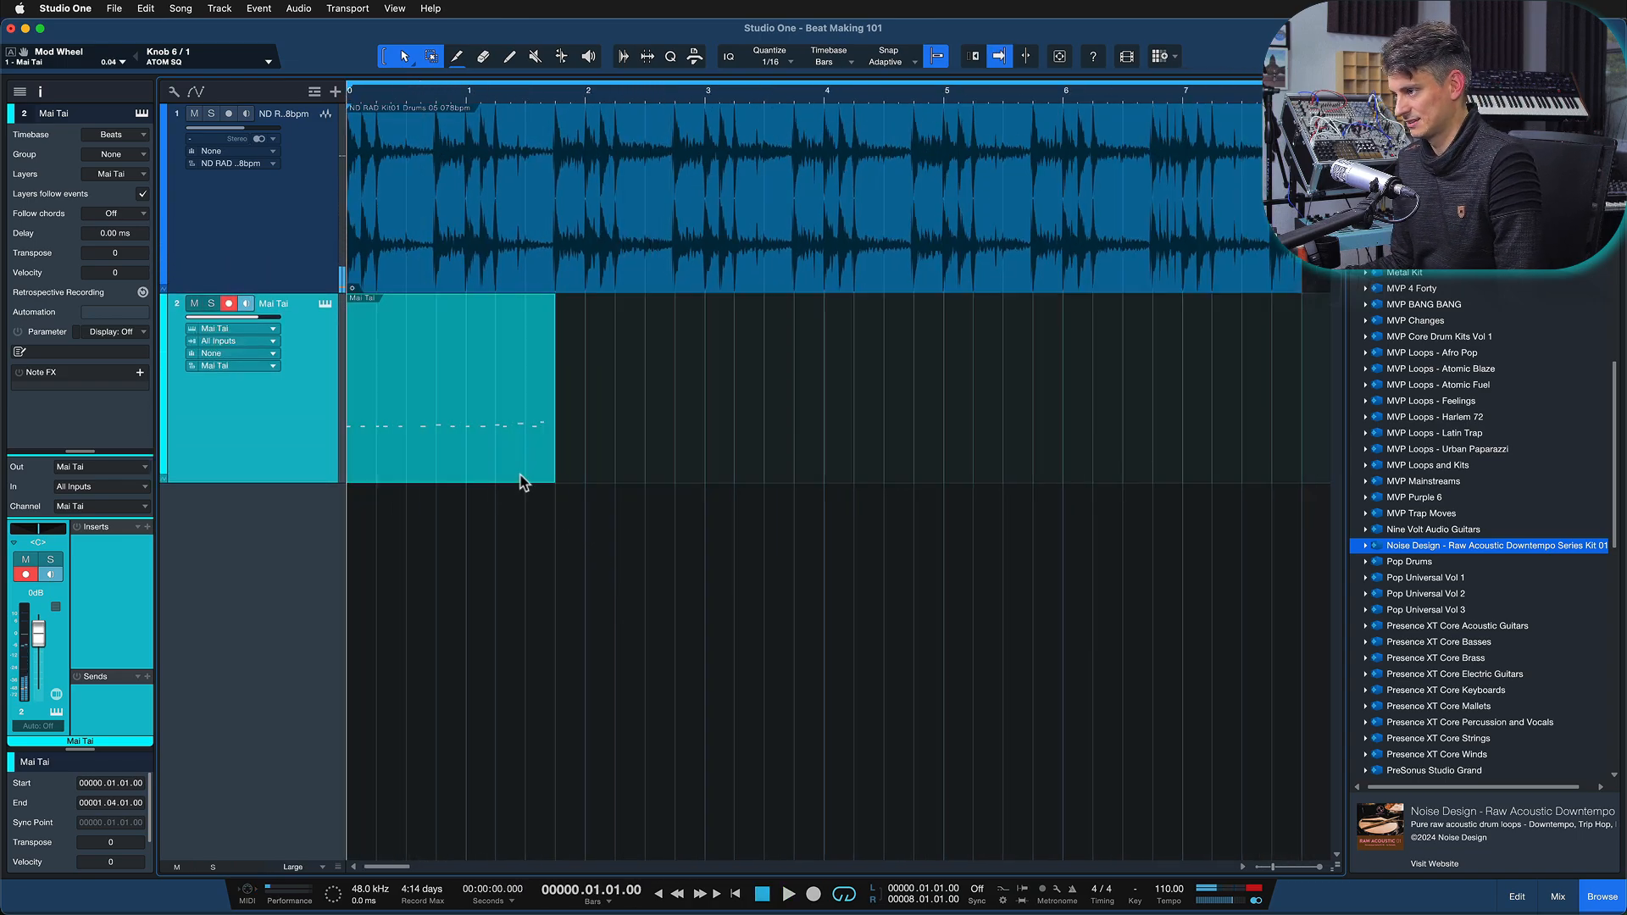
key("super+z")
left_click_drag(1032, 436, 612, 416)
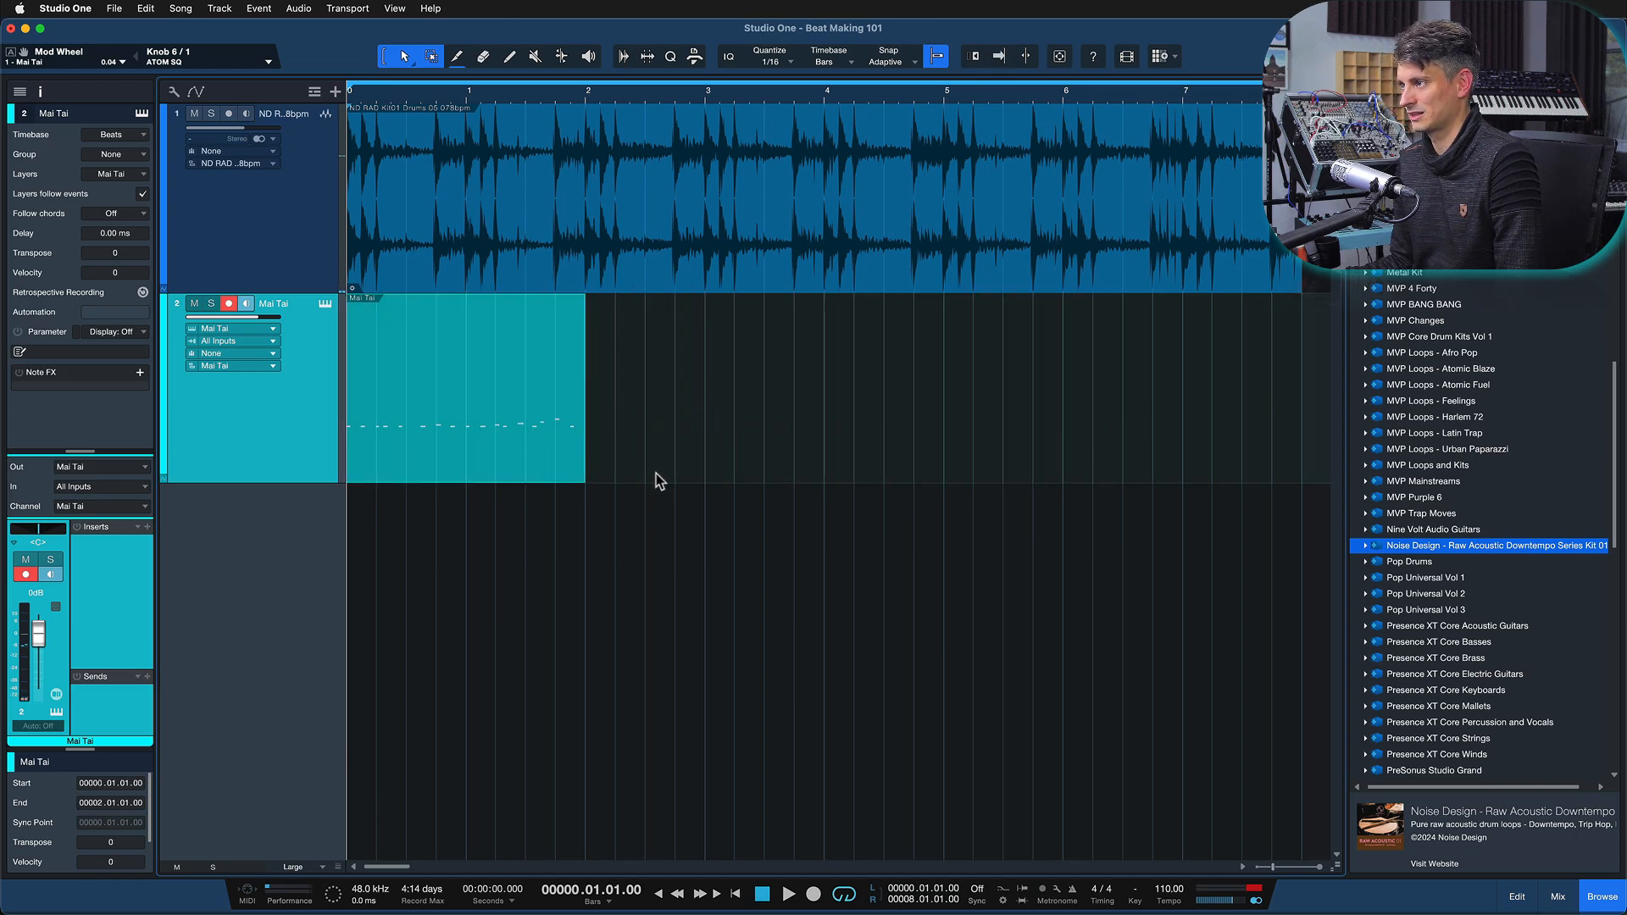
Duplicate the two-bar Mai Tai part three times to fill the song up to bar 8 during playback
key("space")
key("d")
key("d")
key("d")
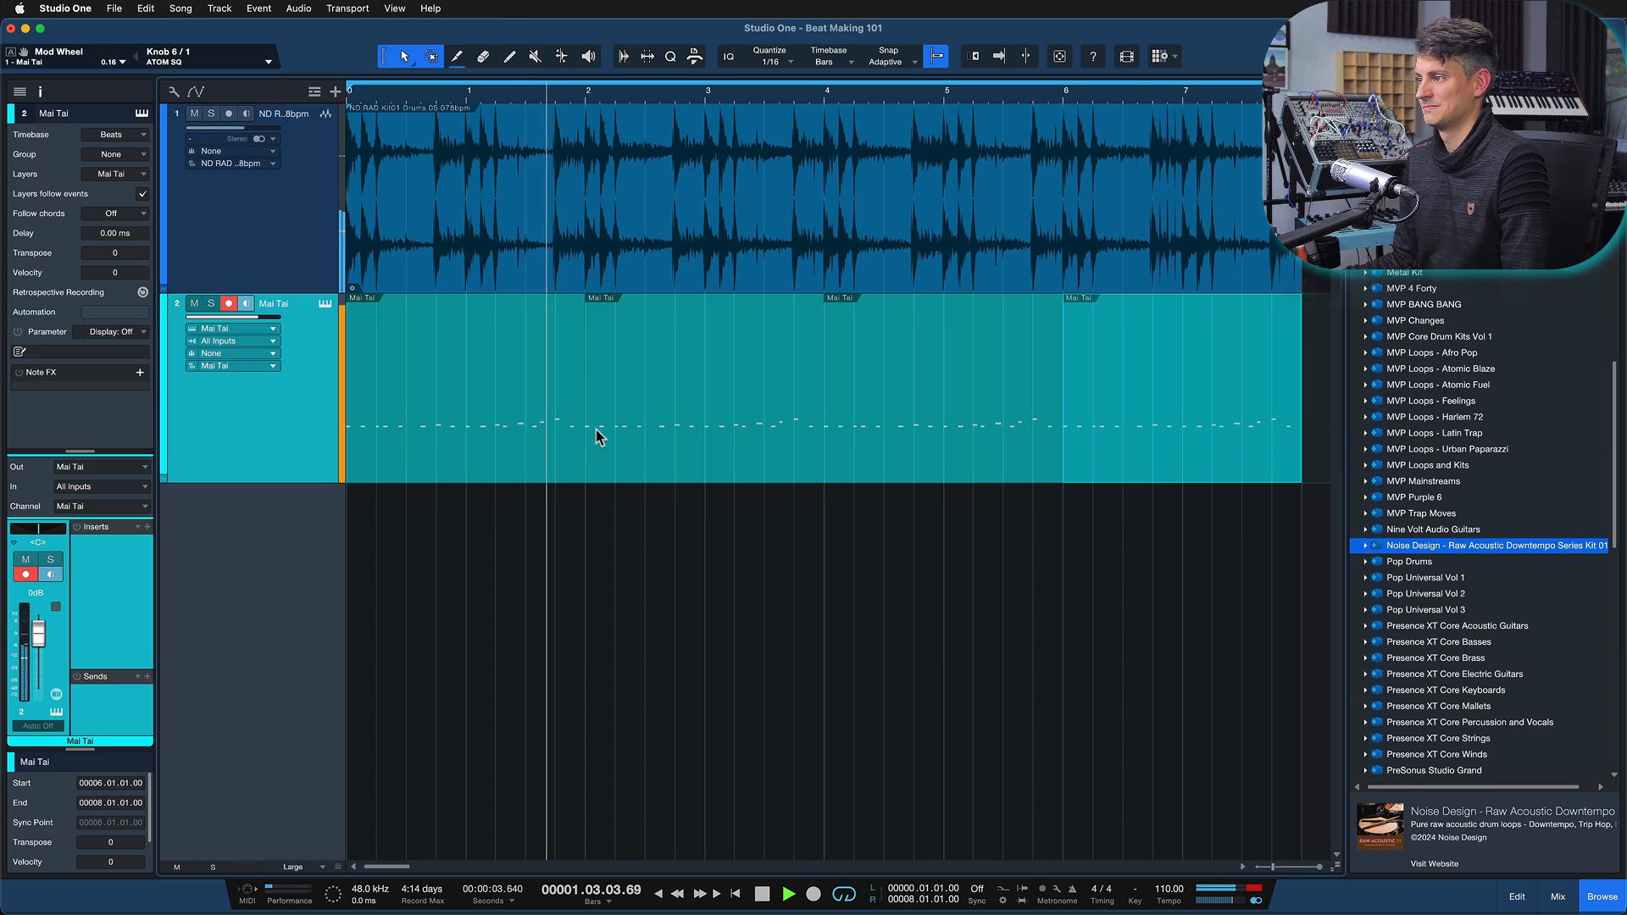
left_click(737, 562)
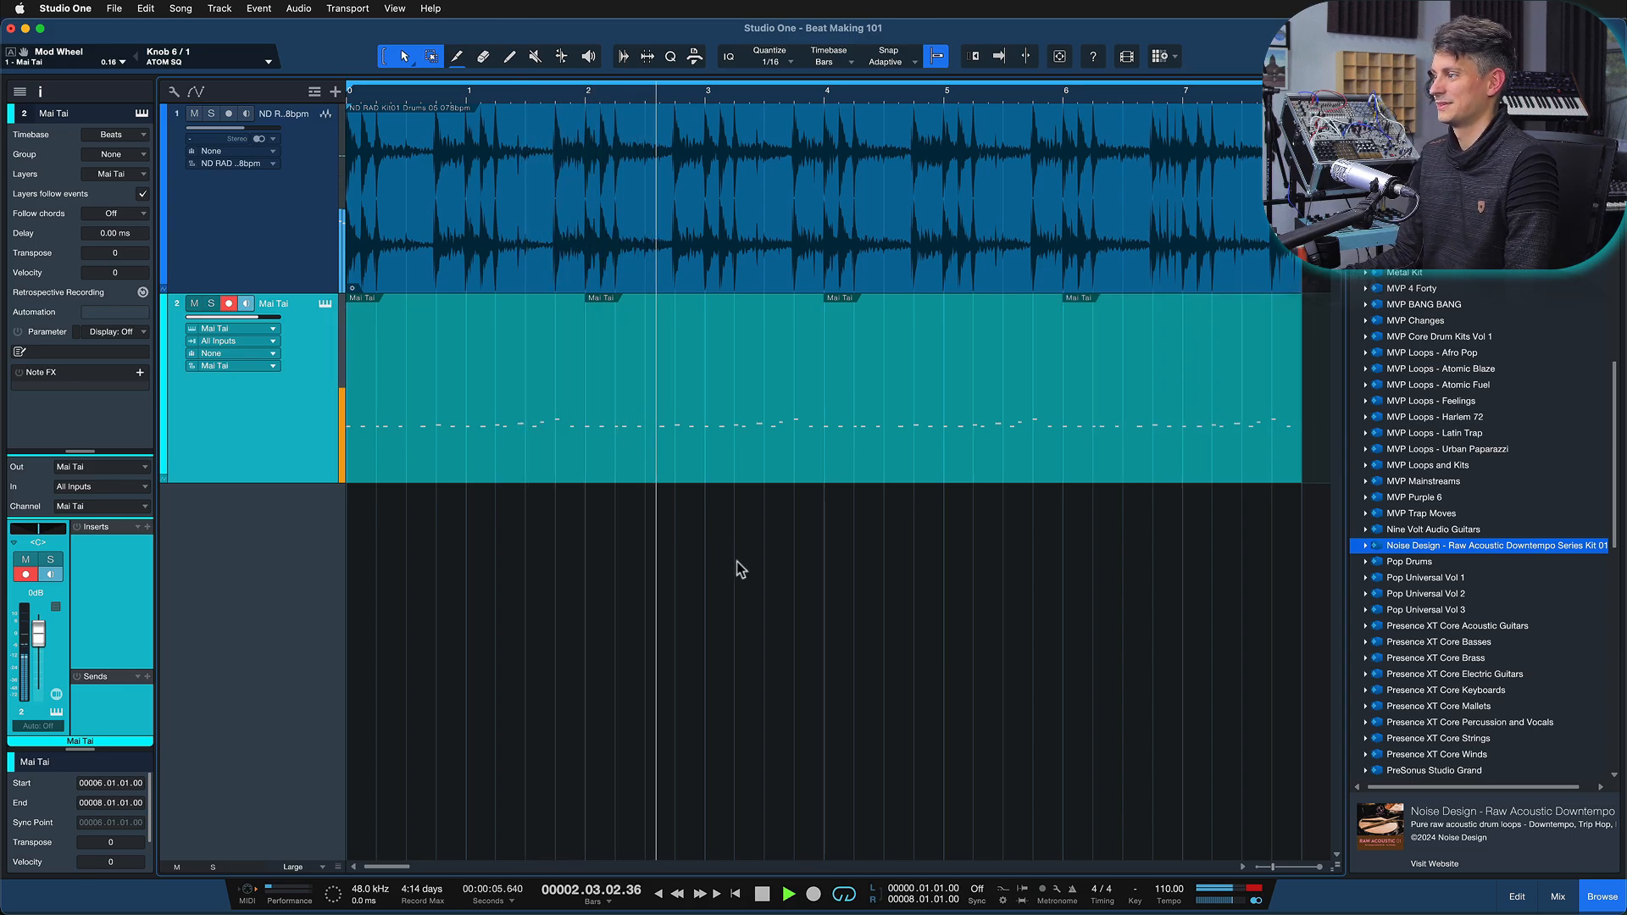
key("w")
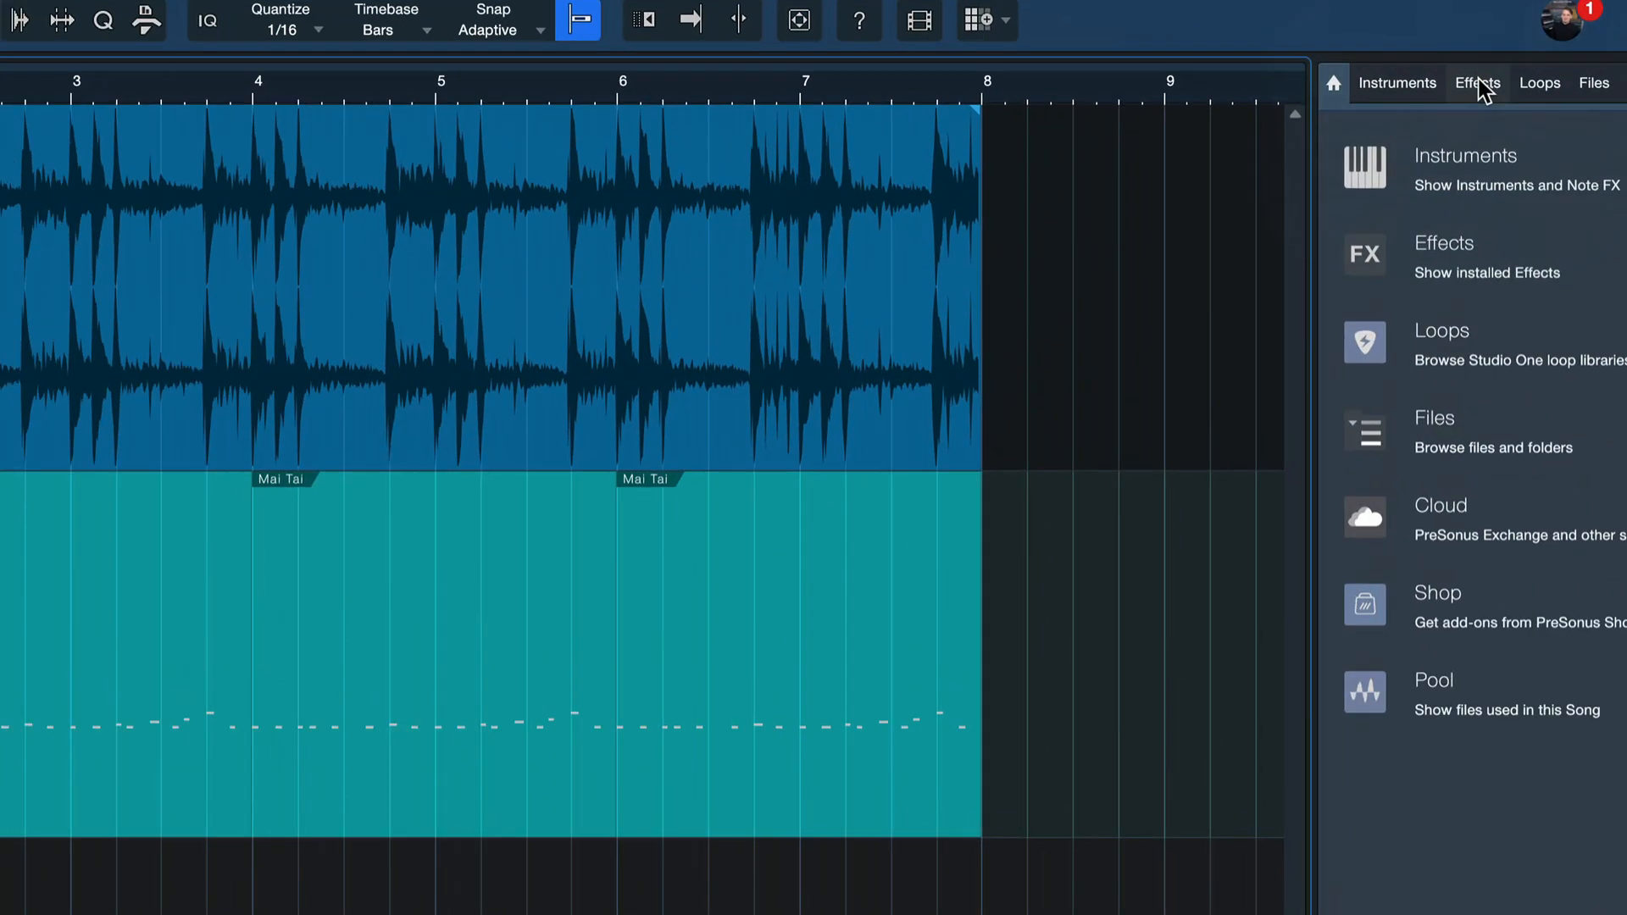
Add the PreSonus Beat Delay effect to the Mai Tai track and listen to it during playback
left_click(1479, 81)
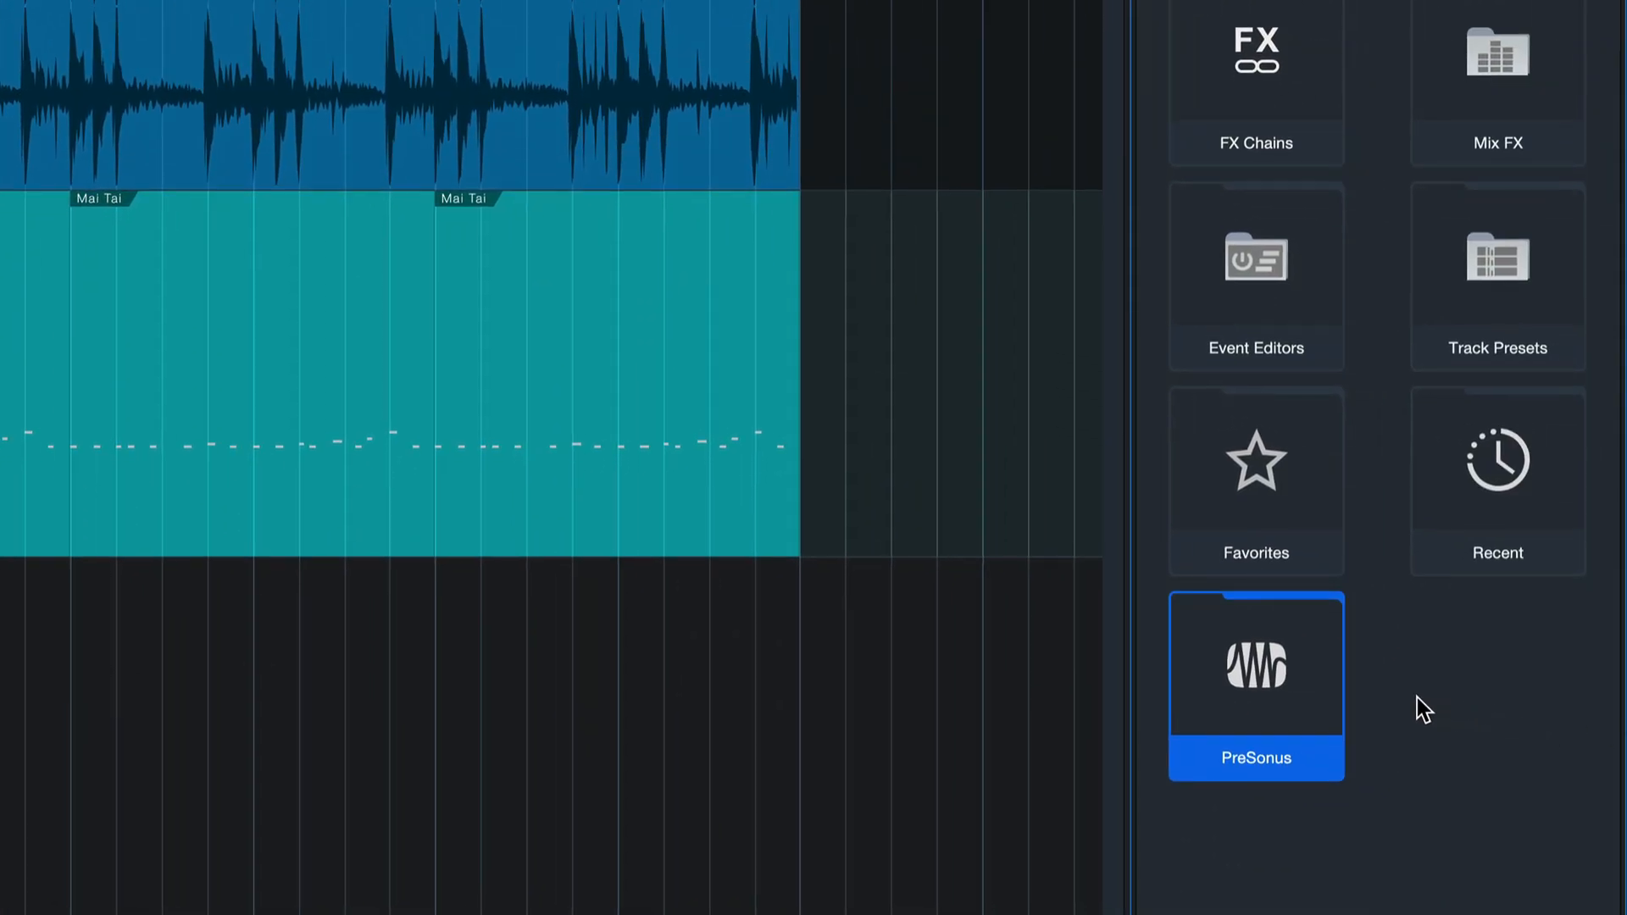
double_click(1302, 680)
left_click(1487, 307)
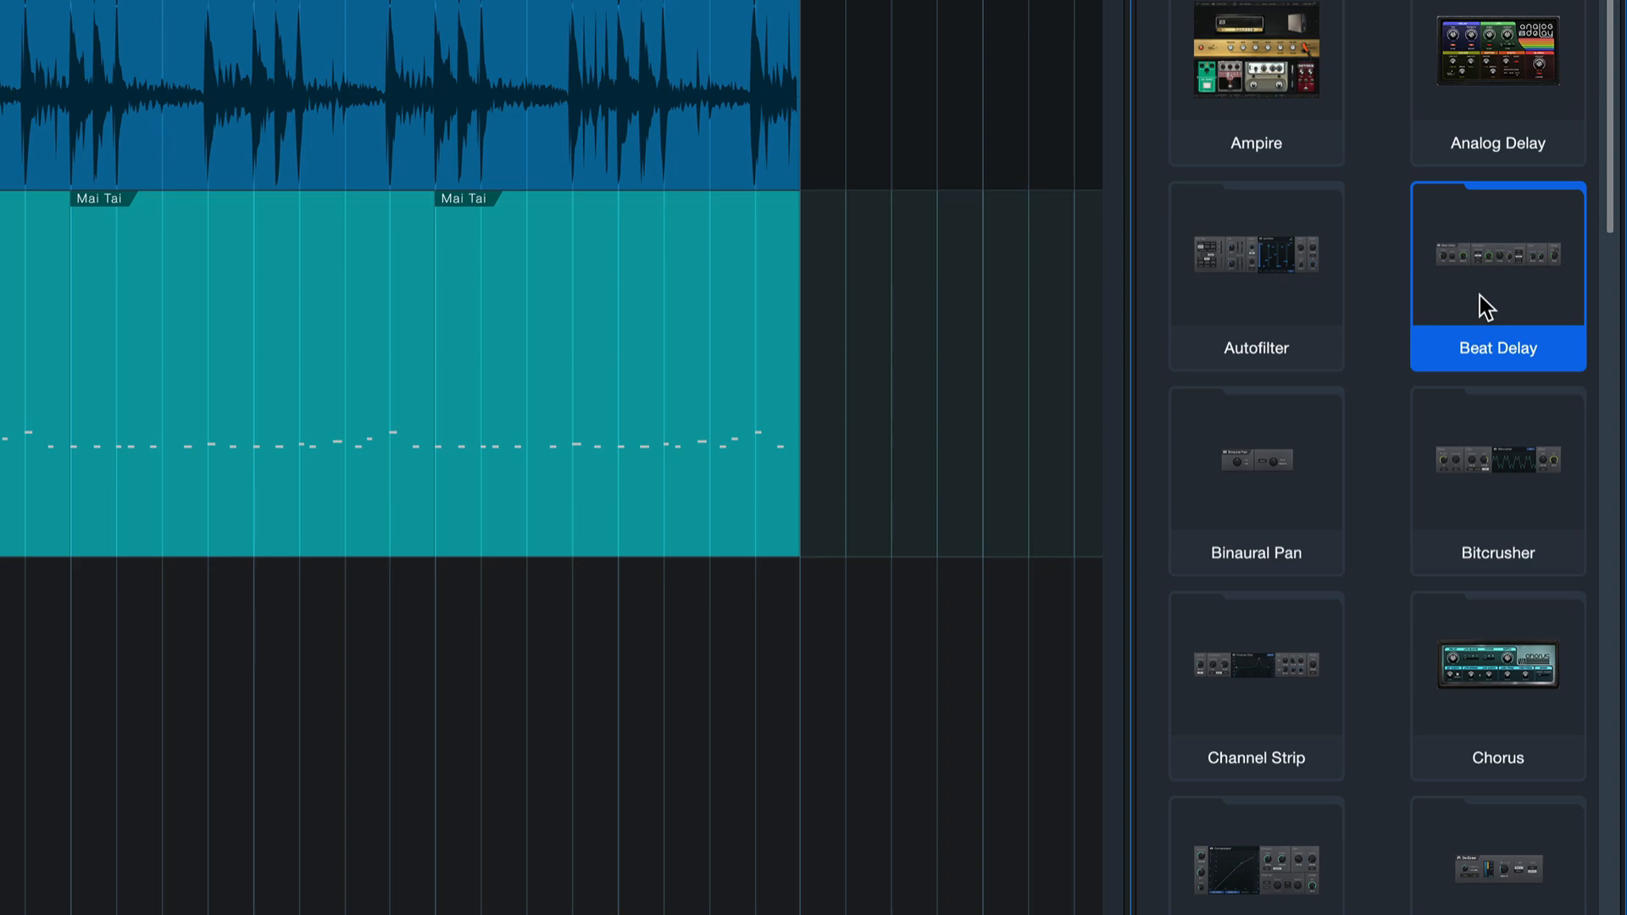
left_click_drag(1480, 295, 835, 314)
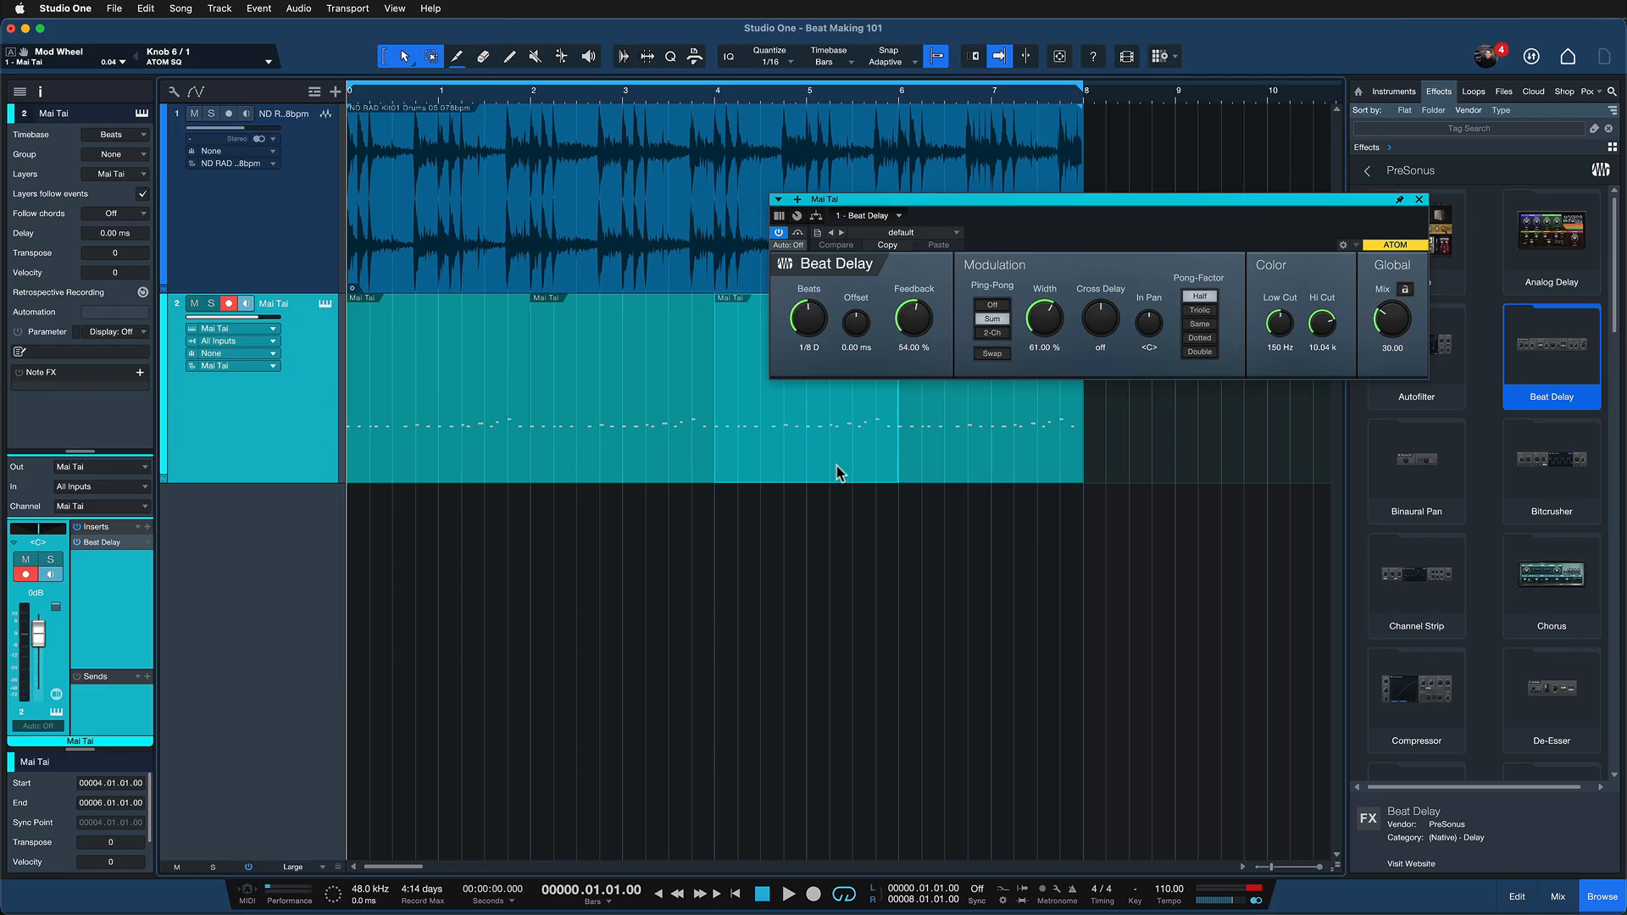
key("space")
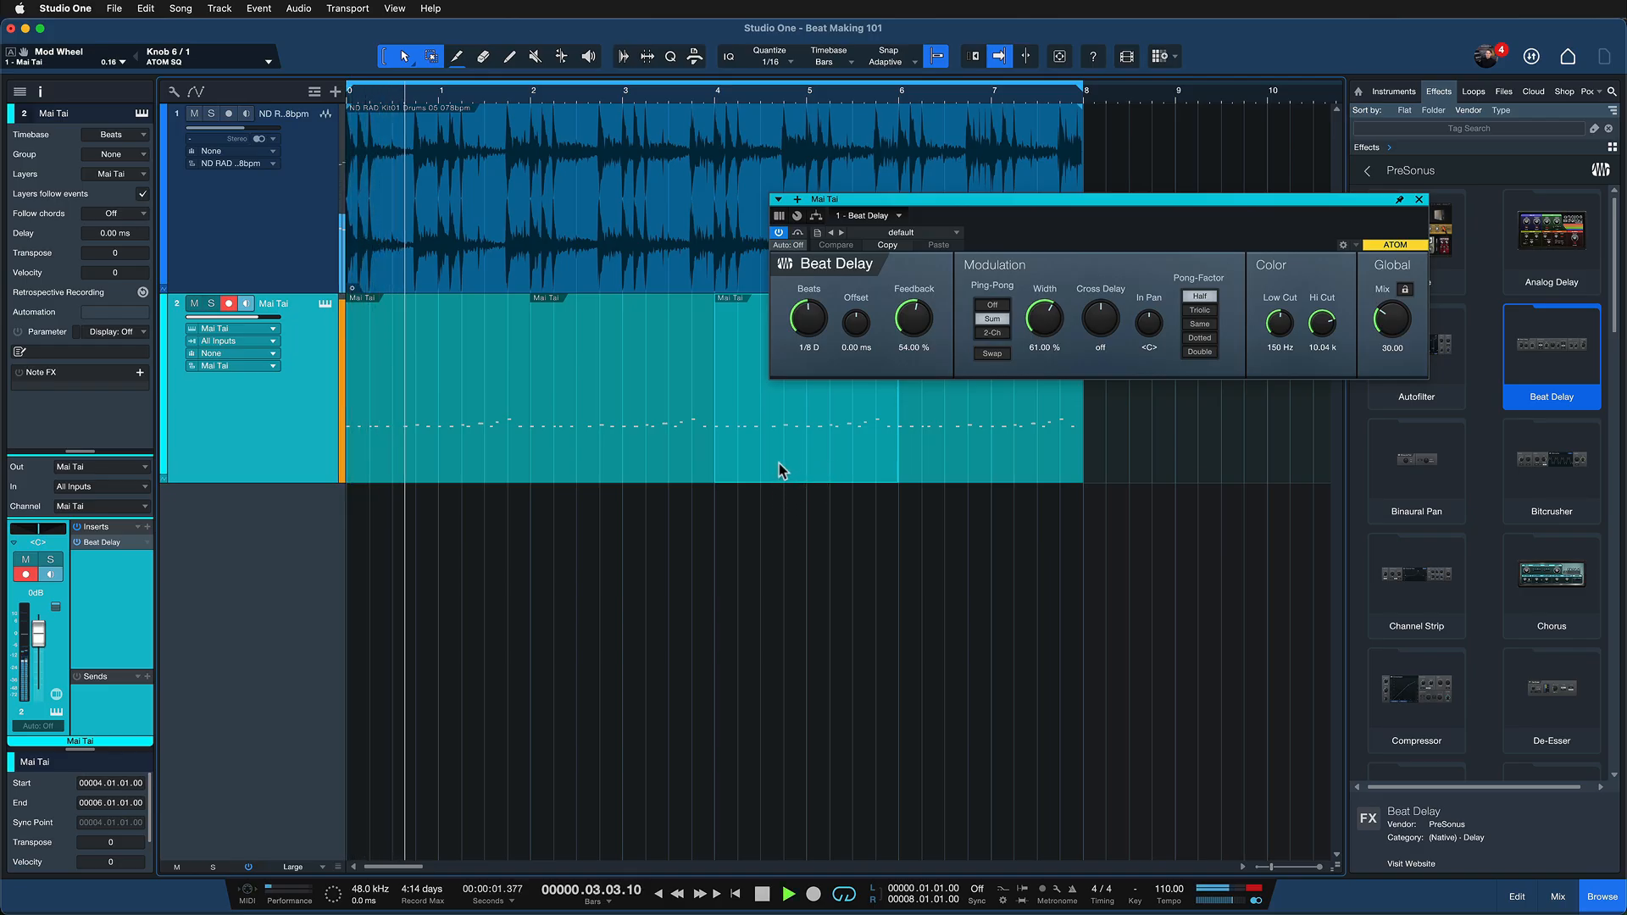
key("space")
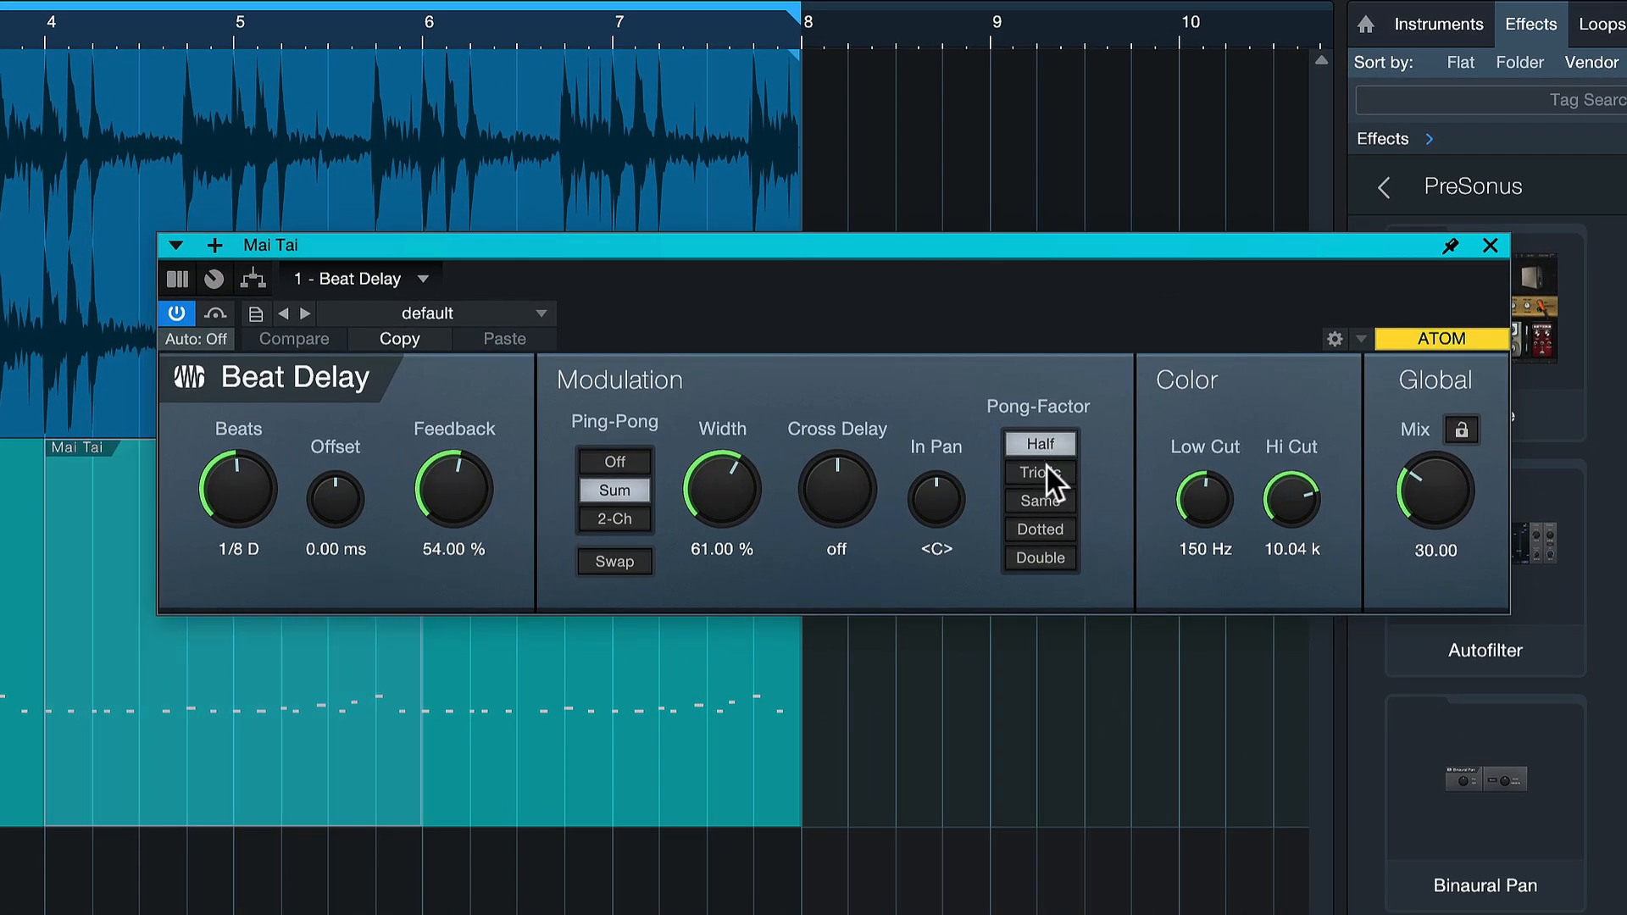
Set Beat Delay to Double pong-factor, 2-Ch ping-pong, 47.50% width, 38% feedback, a mix of 37 and 1/4 beats
left_click(1064, 559)
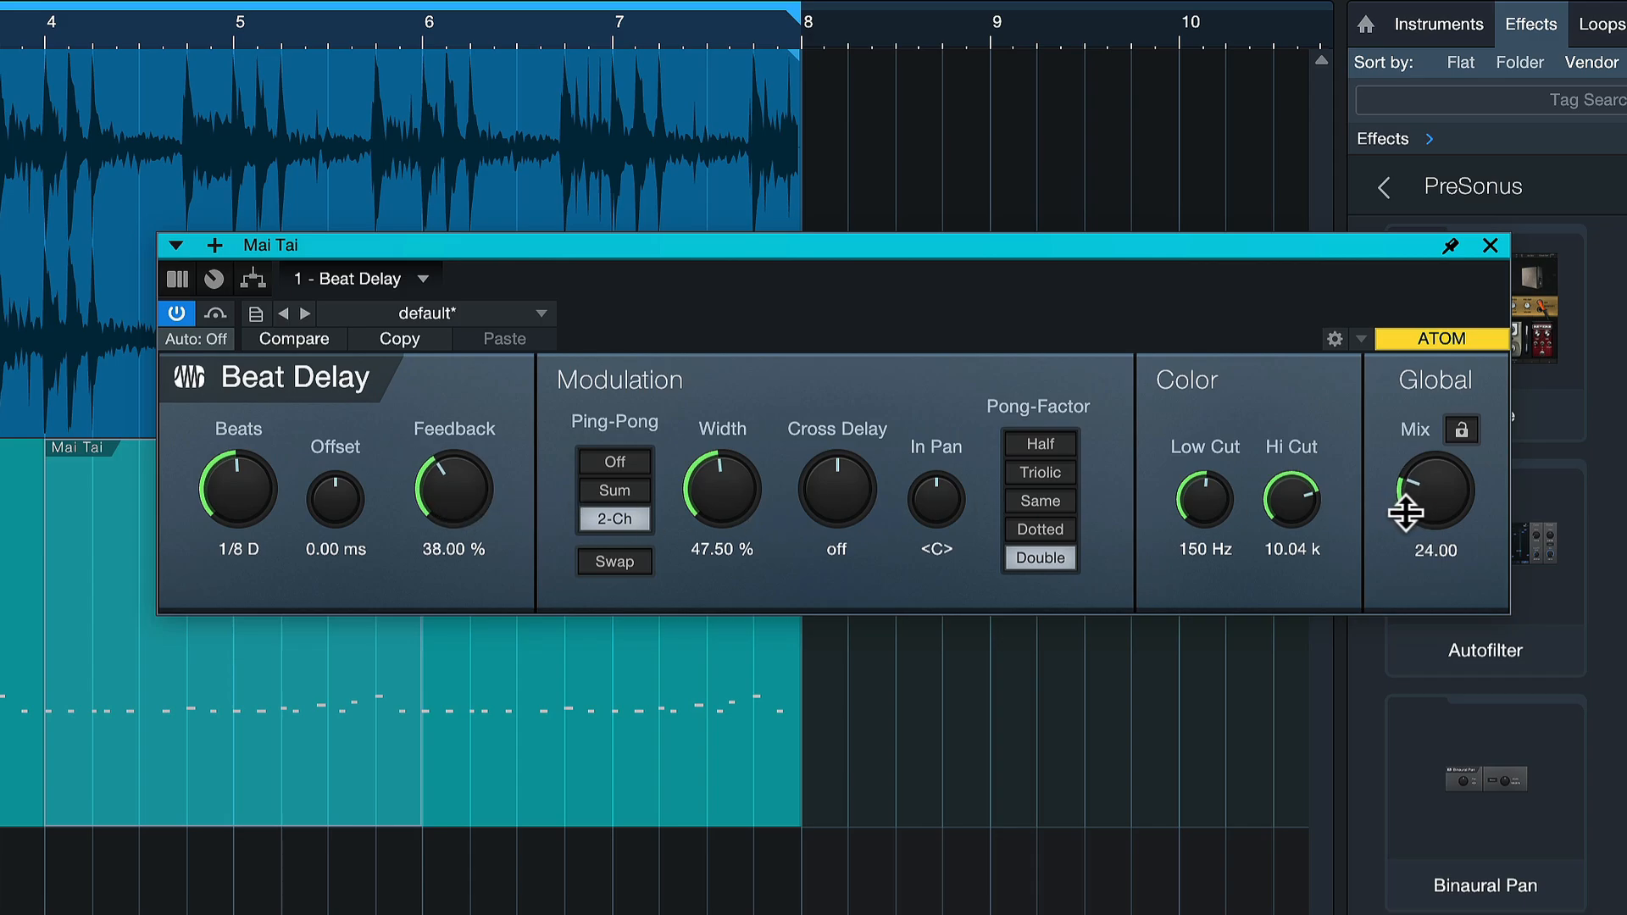
left_click_drag(1422, 495, 1422, 481)
left_click(267, 531)
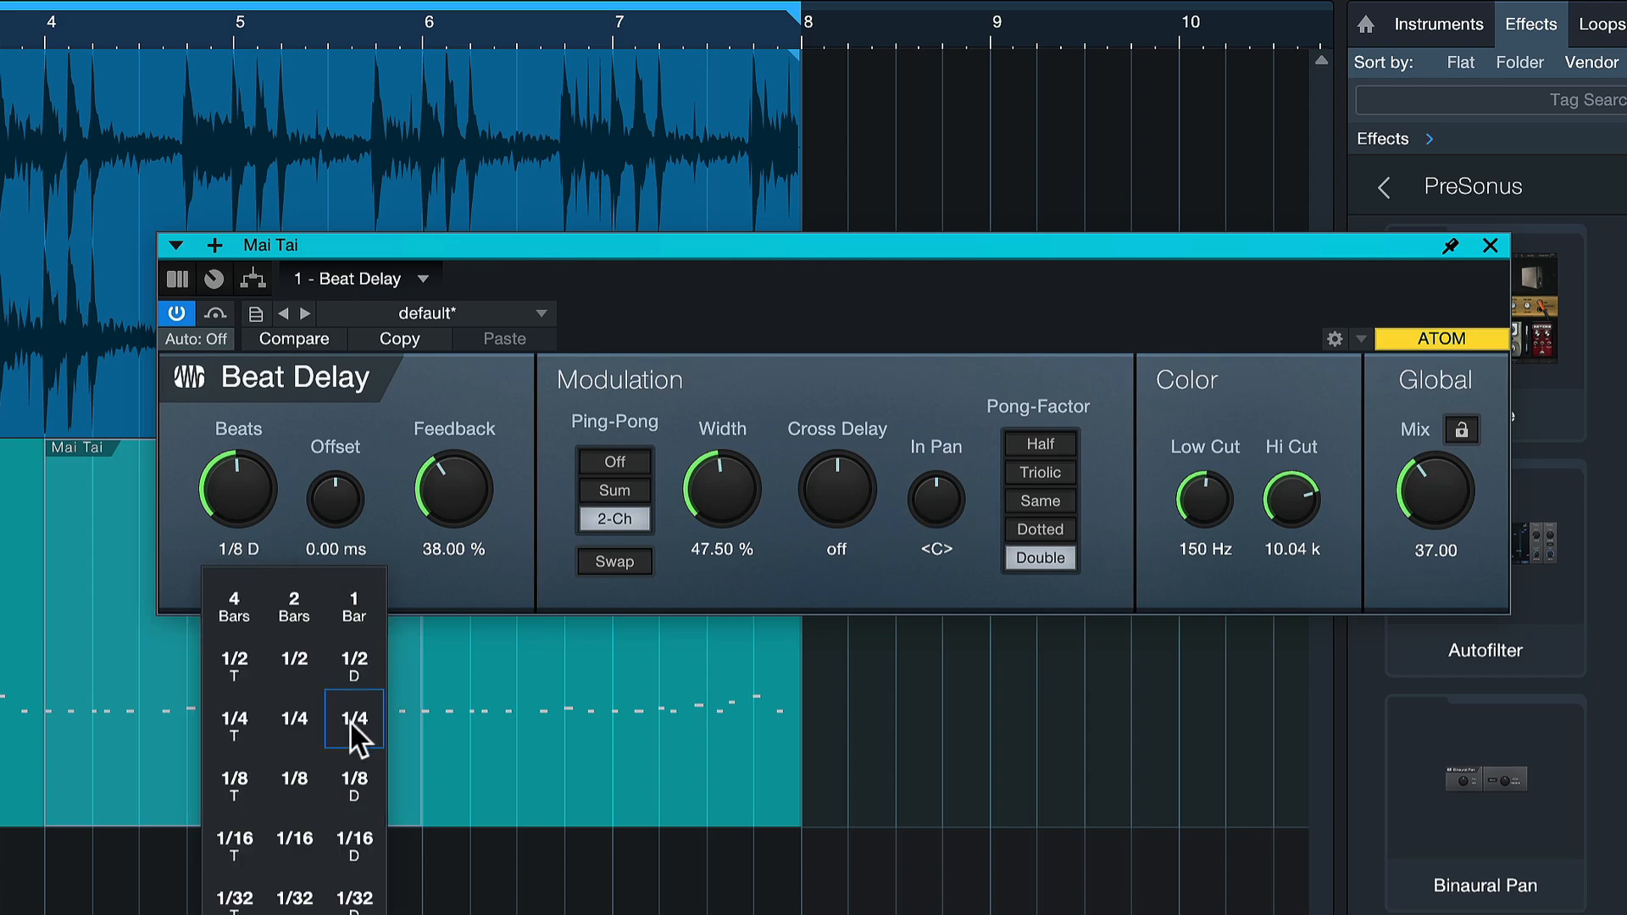
left_click(296, 729)
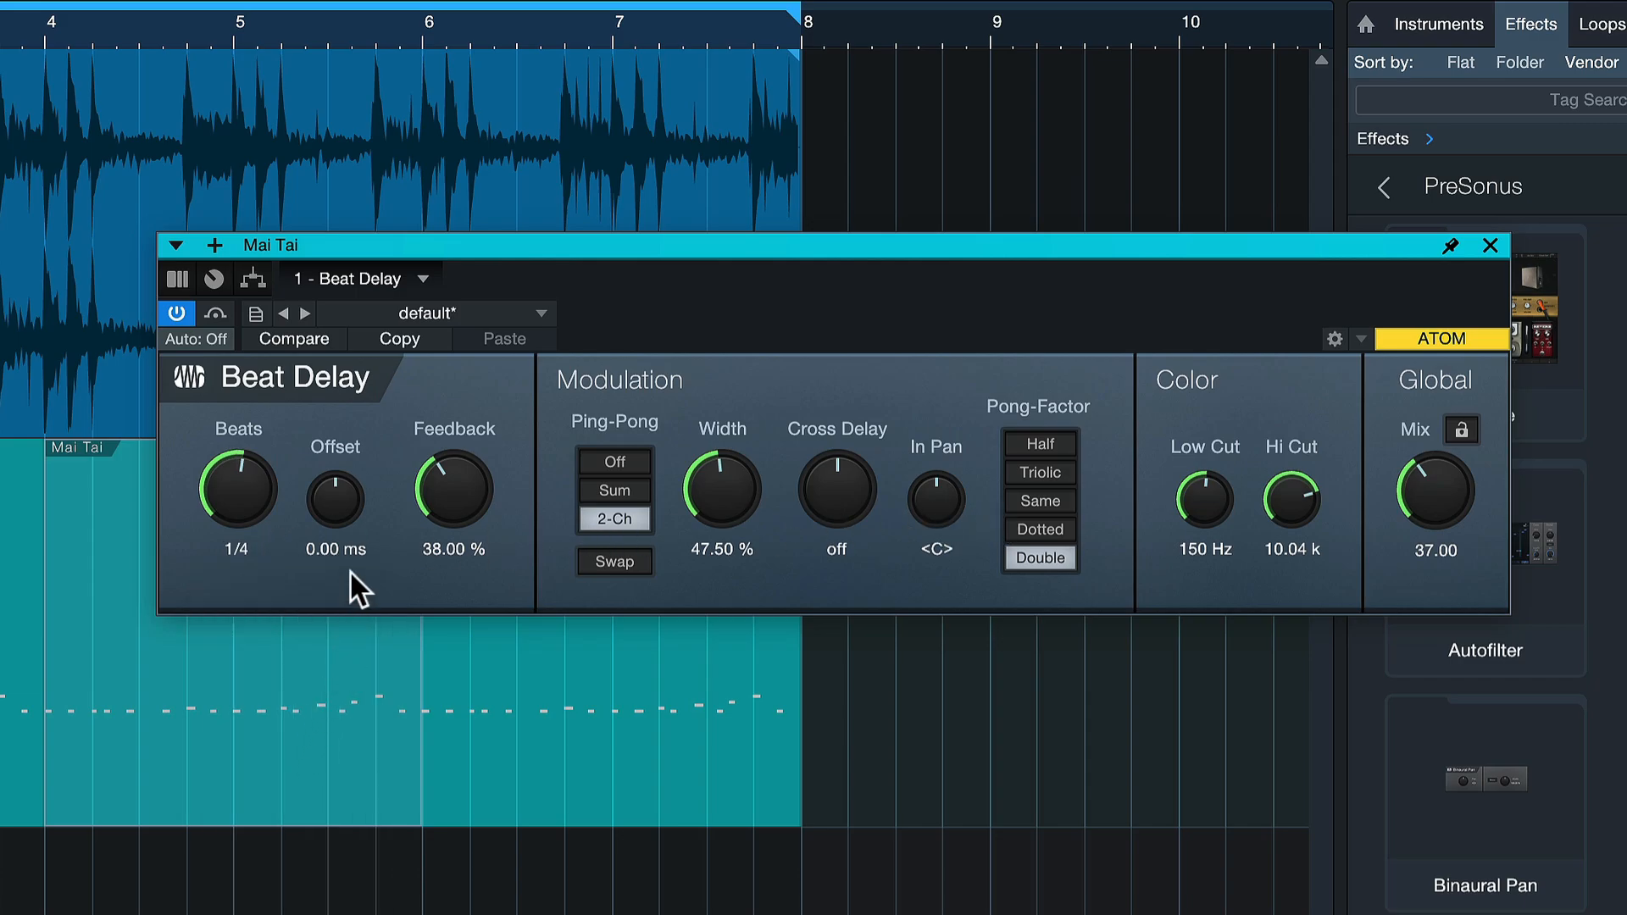
Fine-tune Beat Delay to 23% feedback, a 75.6 Hz low cut, a 9.89 kHz high cut and a mix of 35.50
left_click_drag(1403, 473, 1388, 461)
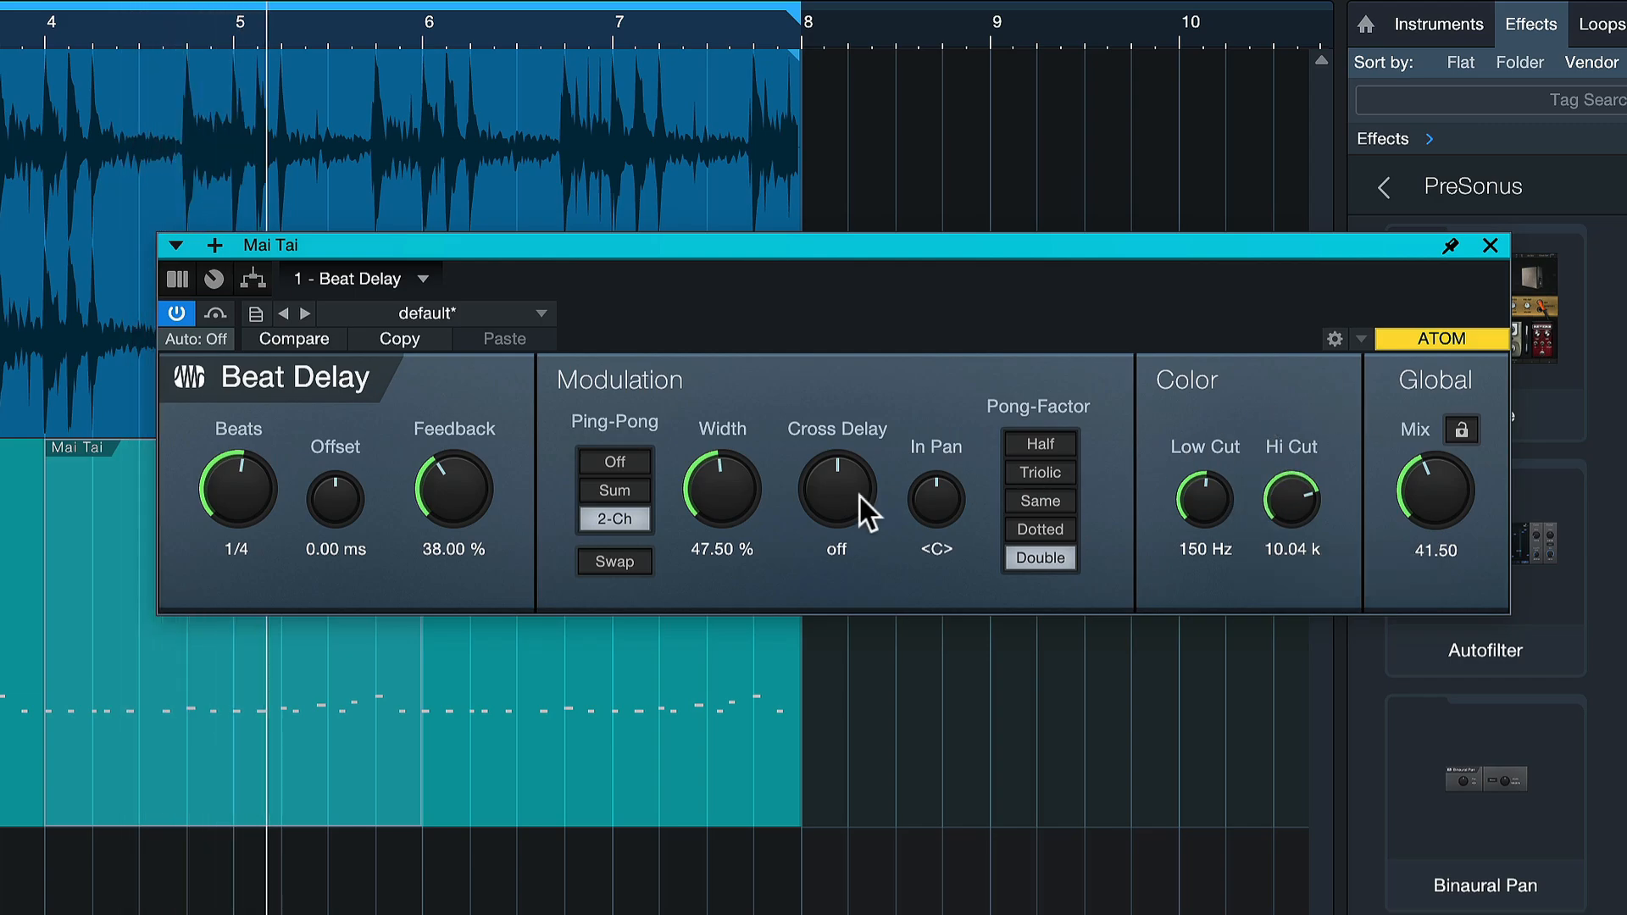
left_click_drag(1400, 497, 1401, 508)
left_click_drag(456, 508, 458, 538)
left_click_drag(1212, 495, 1222, 521)
mouse_move(1290, 474)
left_mouse_down()
mouse_move(1278, 450)
mouse_move(1273, 480)
left_mouse_up()
left_click_drag(1475, 467, 1476, 464)
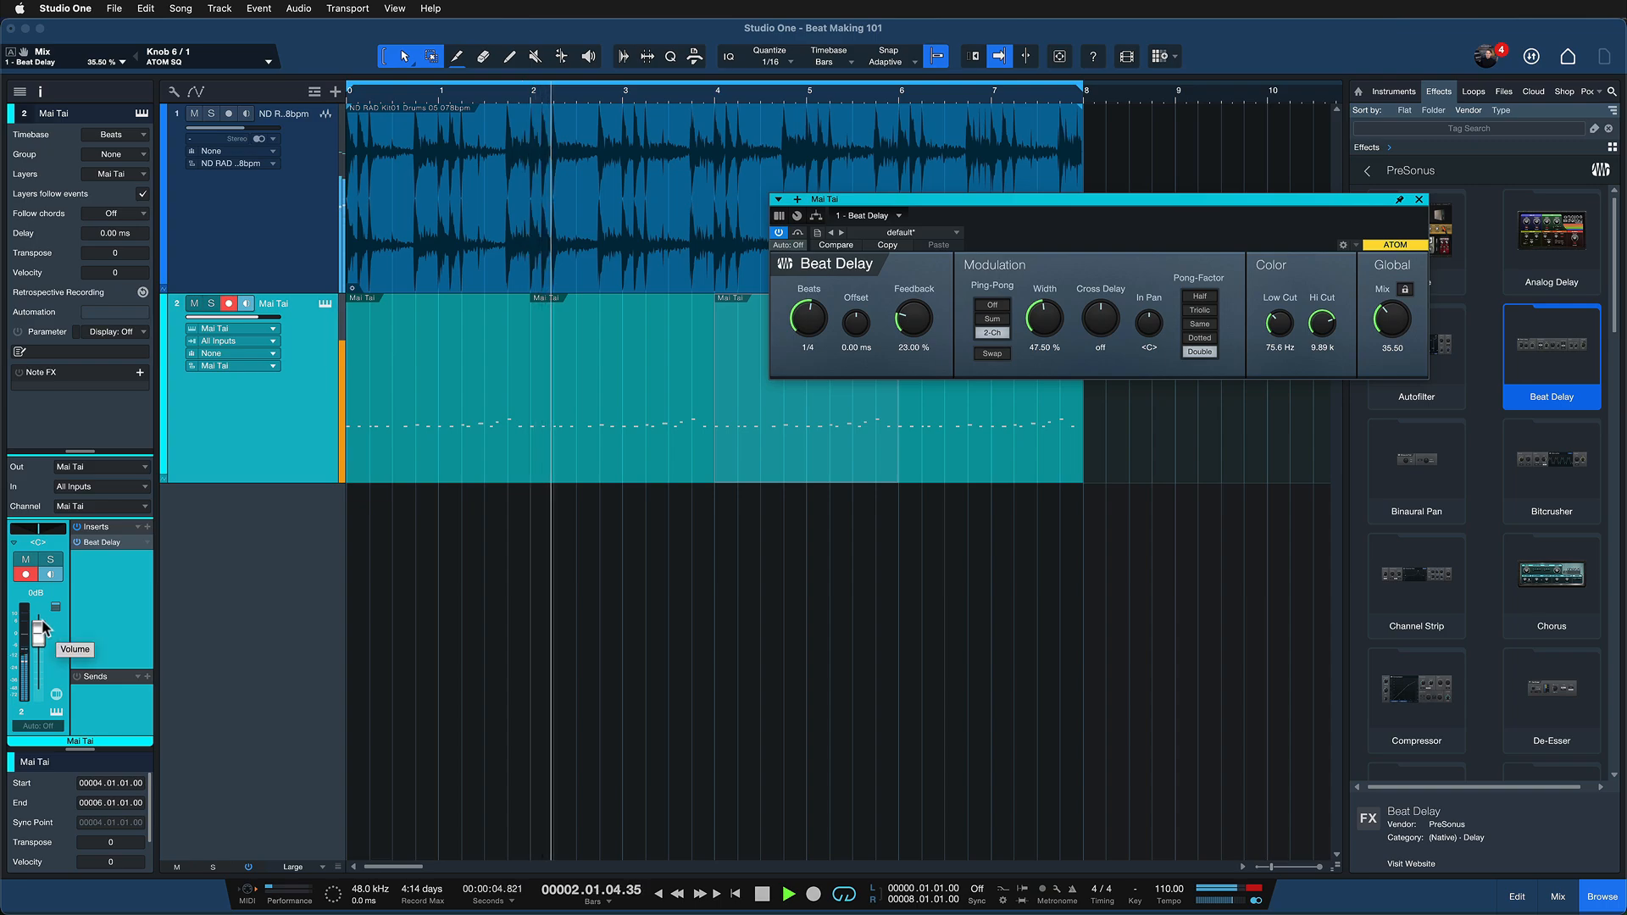
Raise the Mai Tai channel volume to +2.5 dB and close the Beat Delay window
left_click_drag(43, 627, 42, 624)
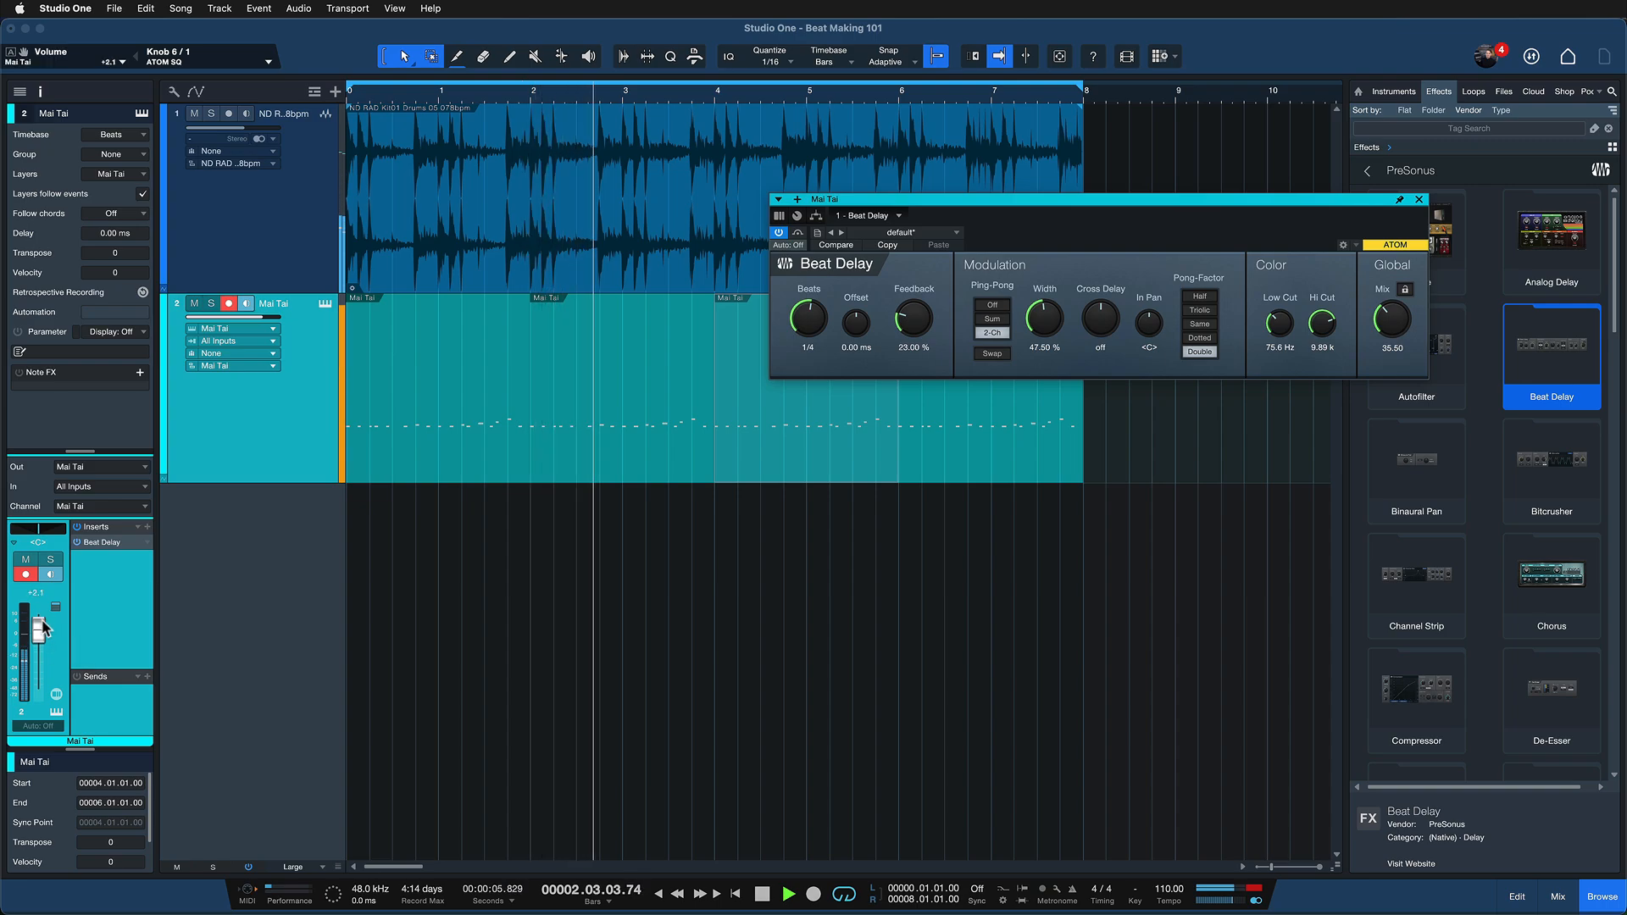
left_click(1419, 200)
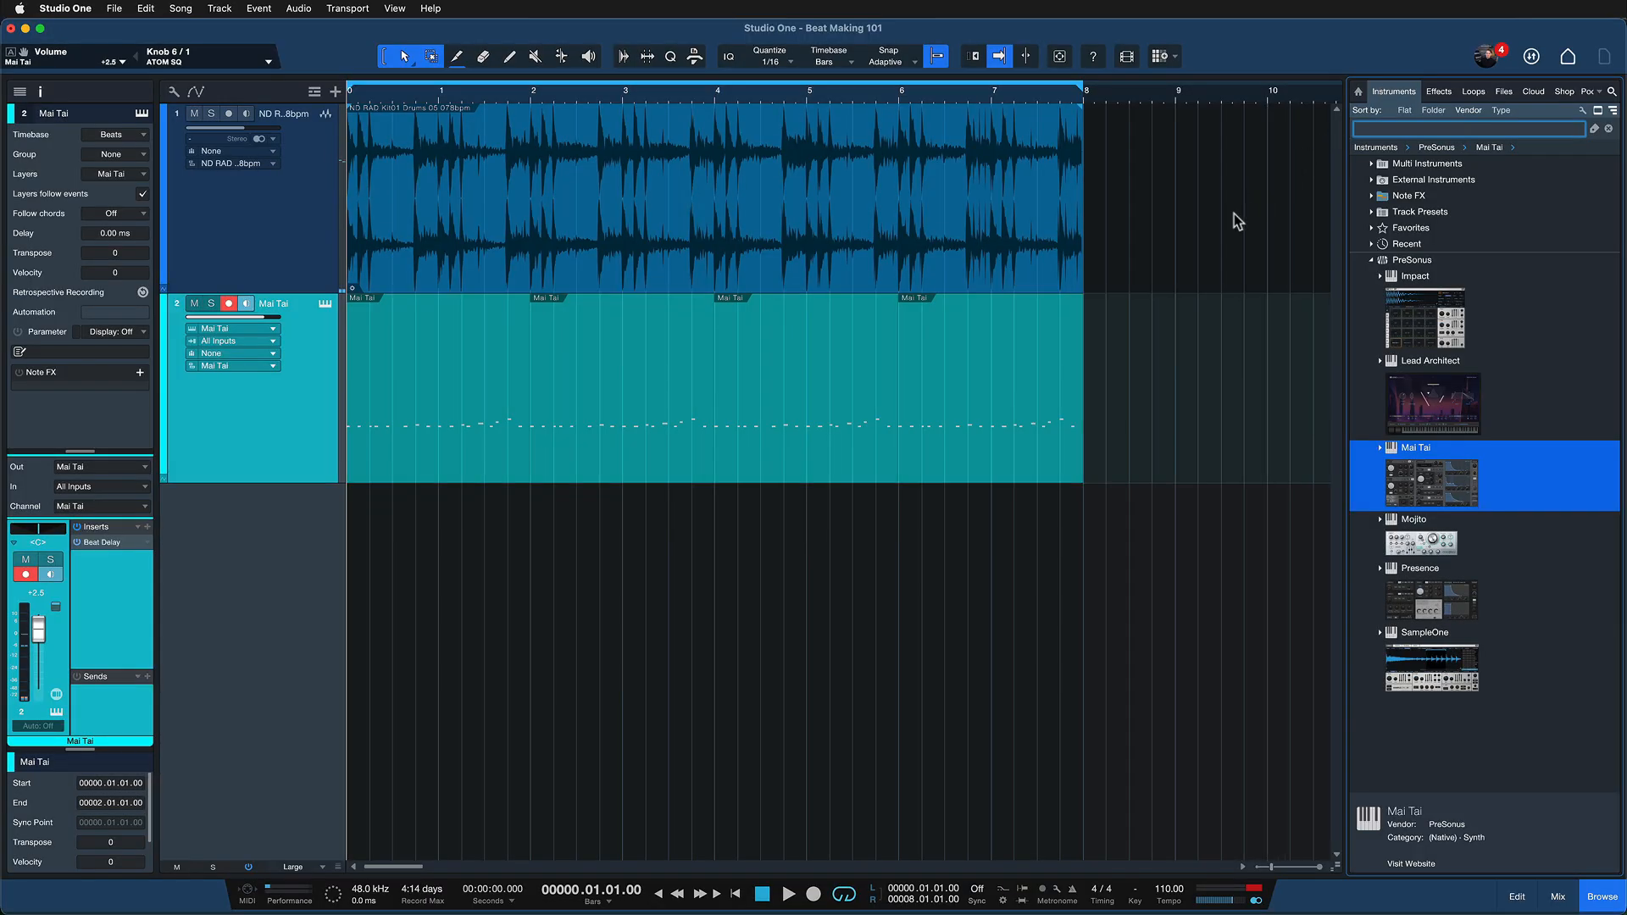
Select the drum loop and add the Impact drum sampler on a new track below Mai Tai
left_click_drag(1117, 226, 352, 237)
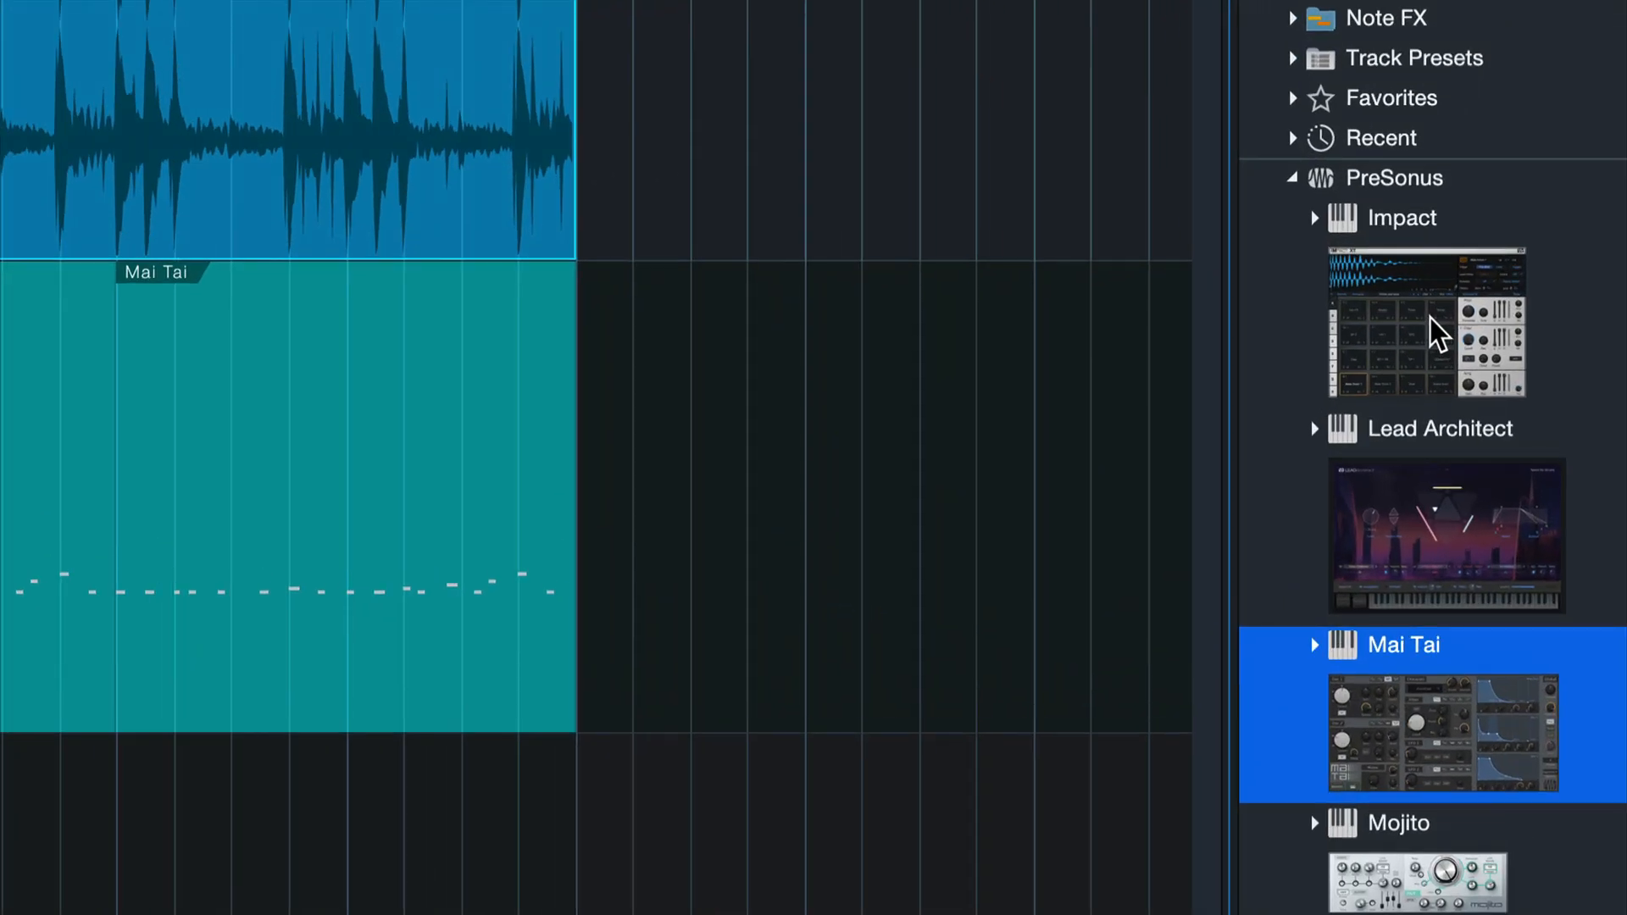
left_click(1426, 316)
left_click(1428, 316)
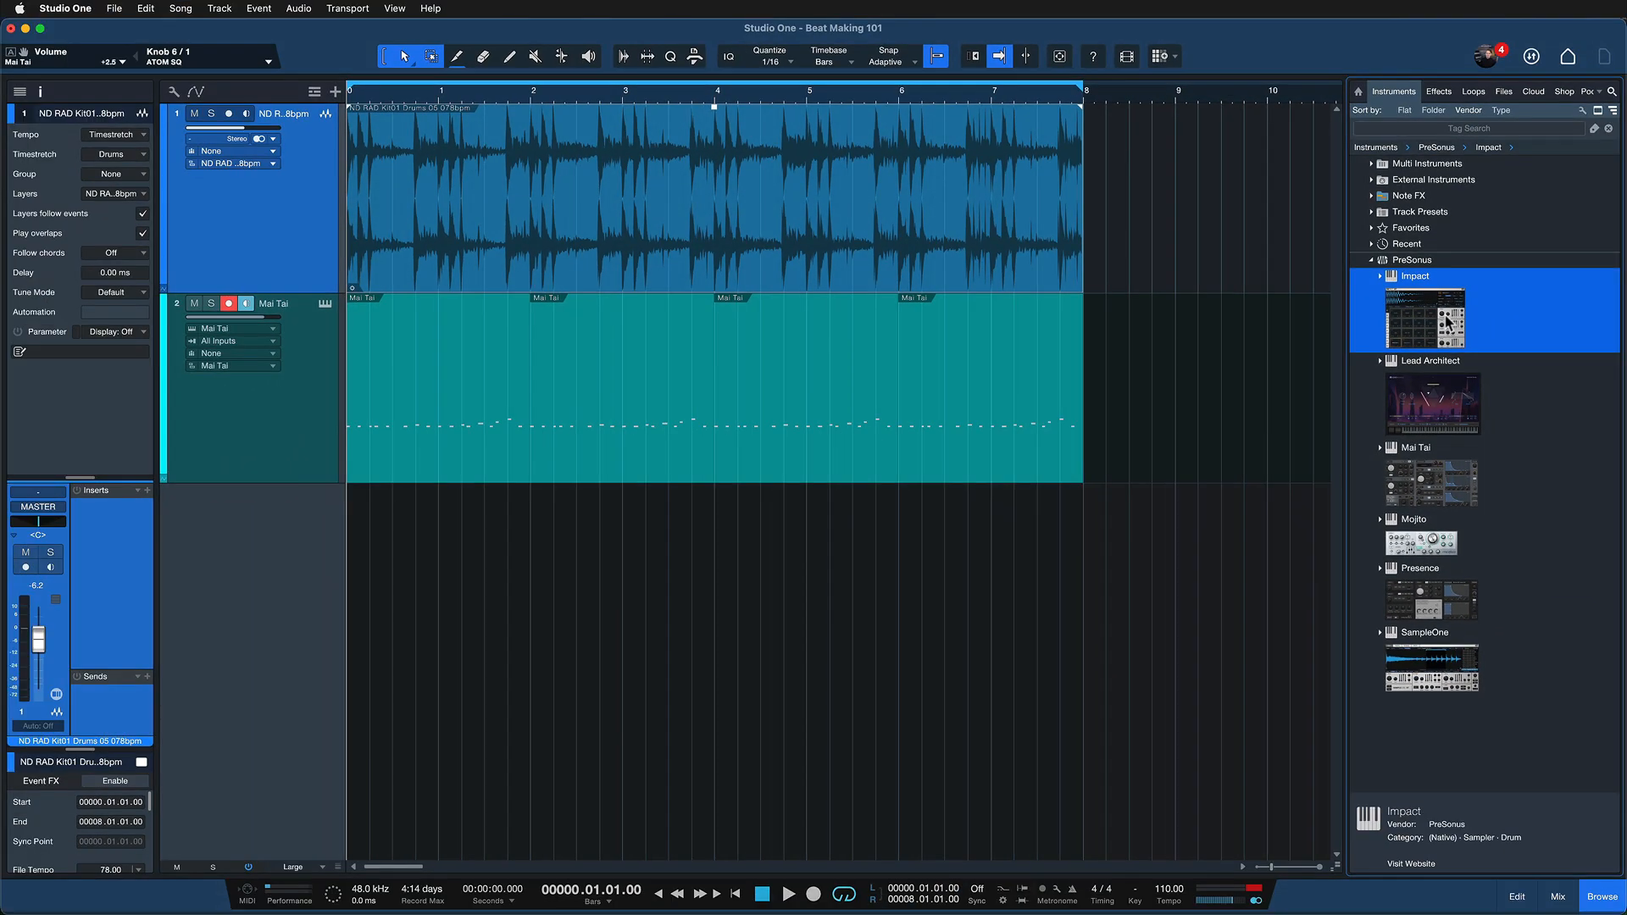
left_click_drag(1440, 318, 744, 519)
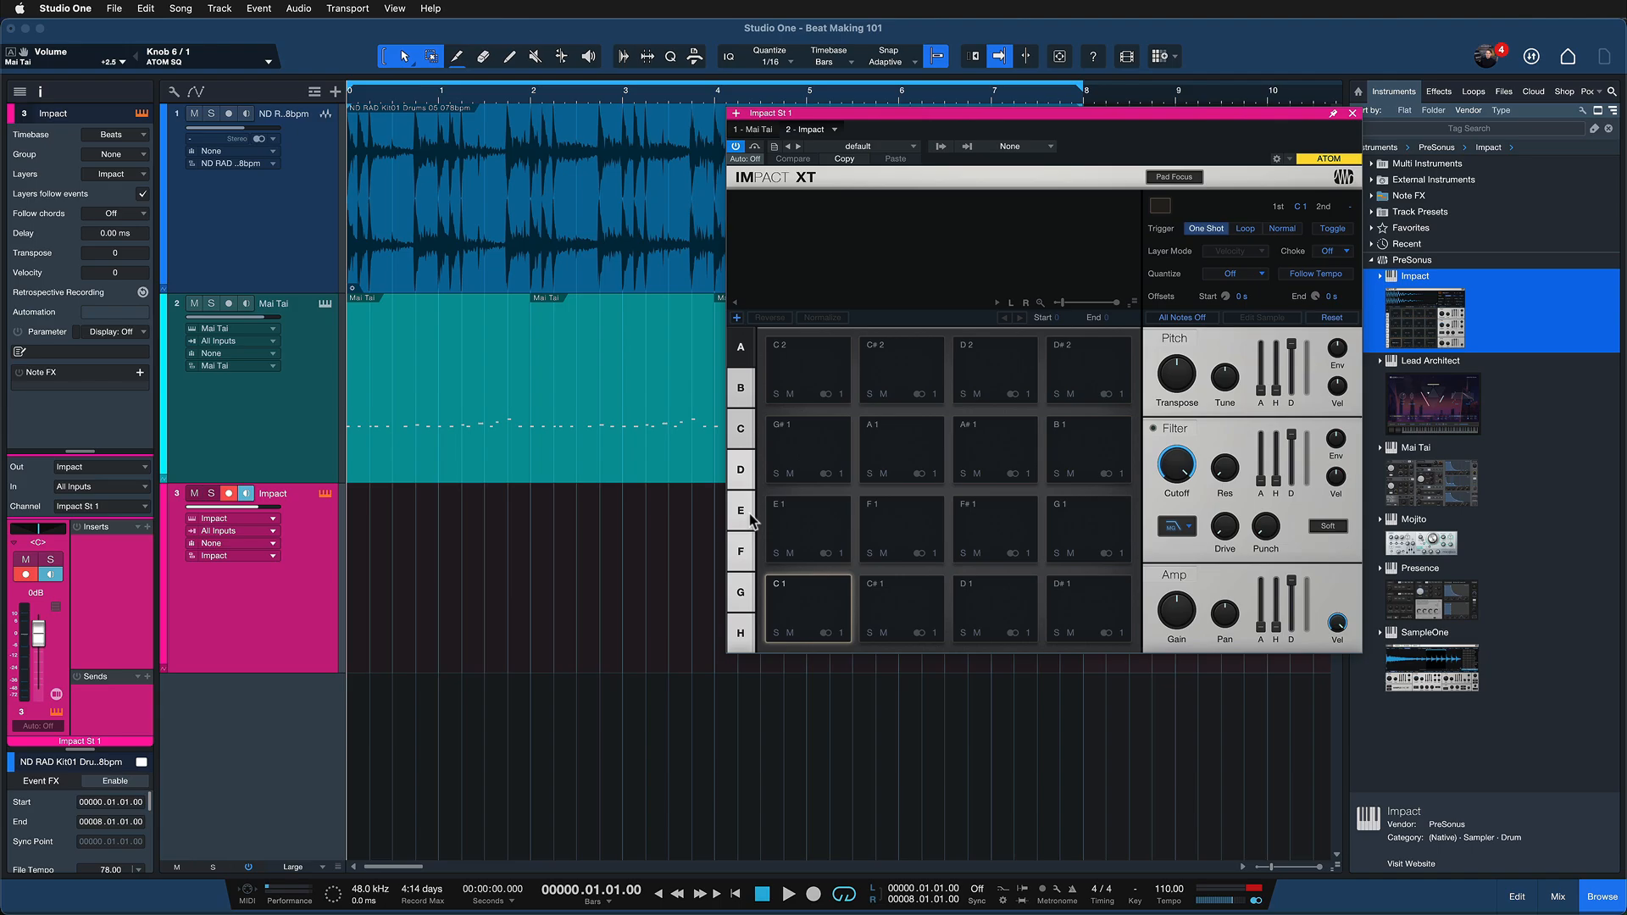
Slice the acoustic drum loop across the Impact pads, starting from pad C 1
left_click(455, 258)
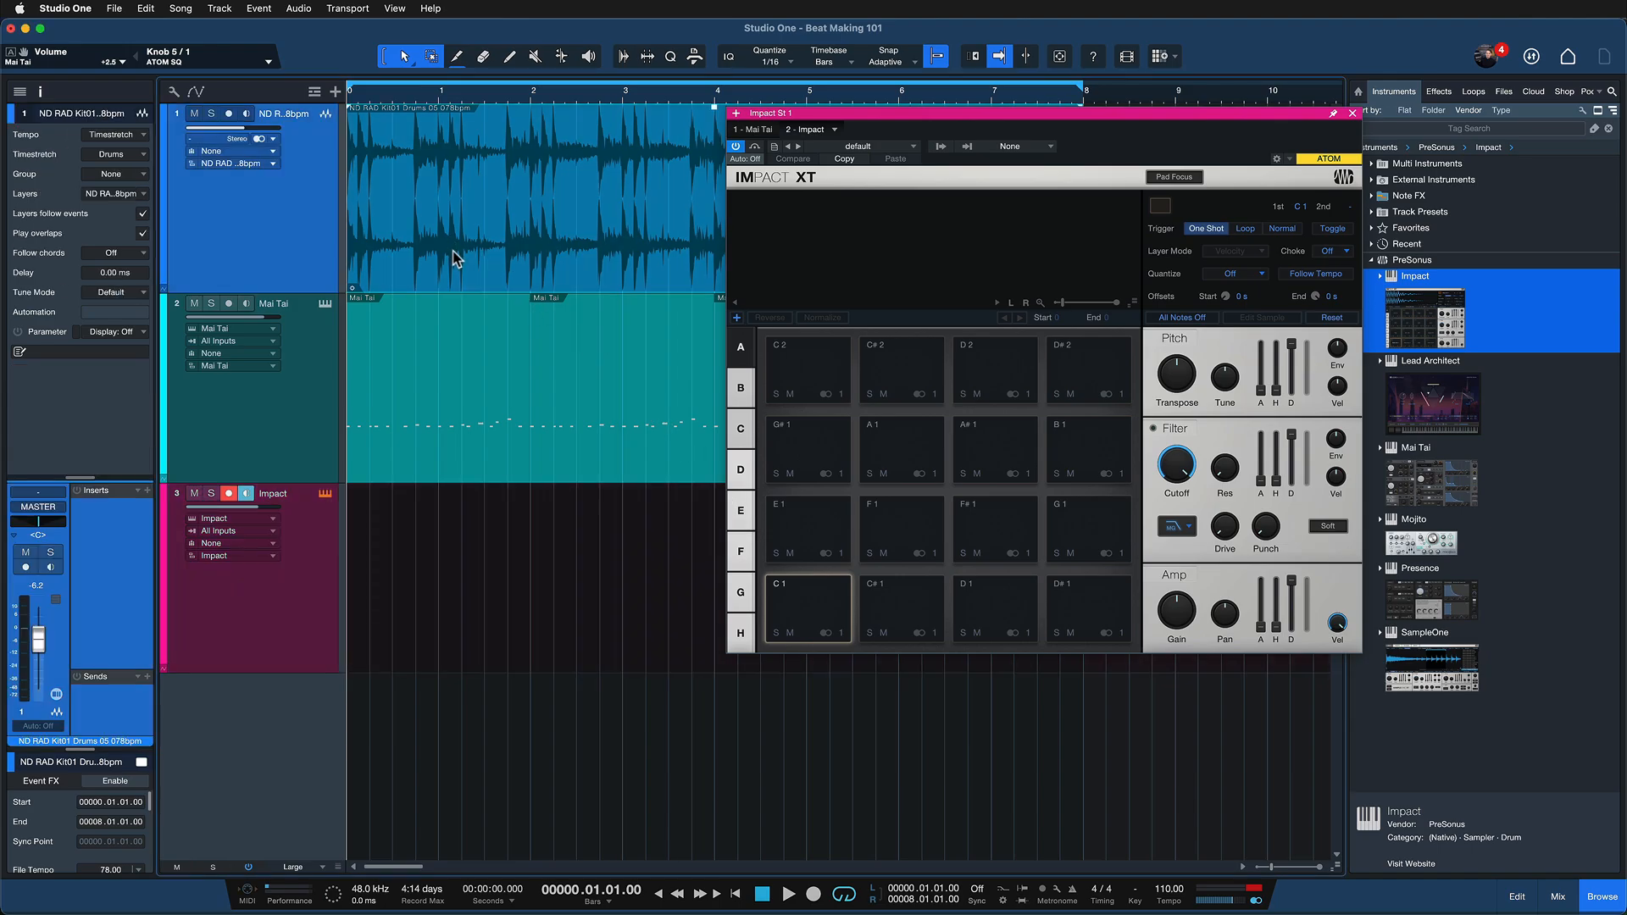
left_click_drag(455, 259, 794, 608)
key("shift")
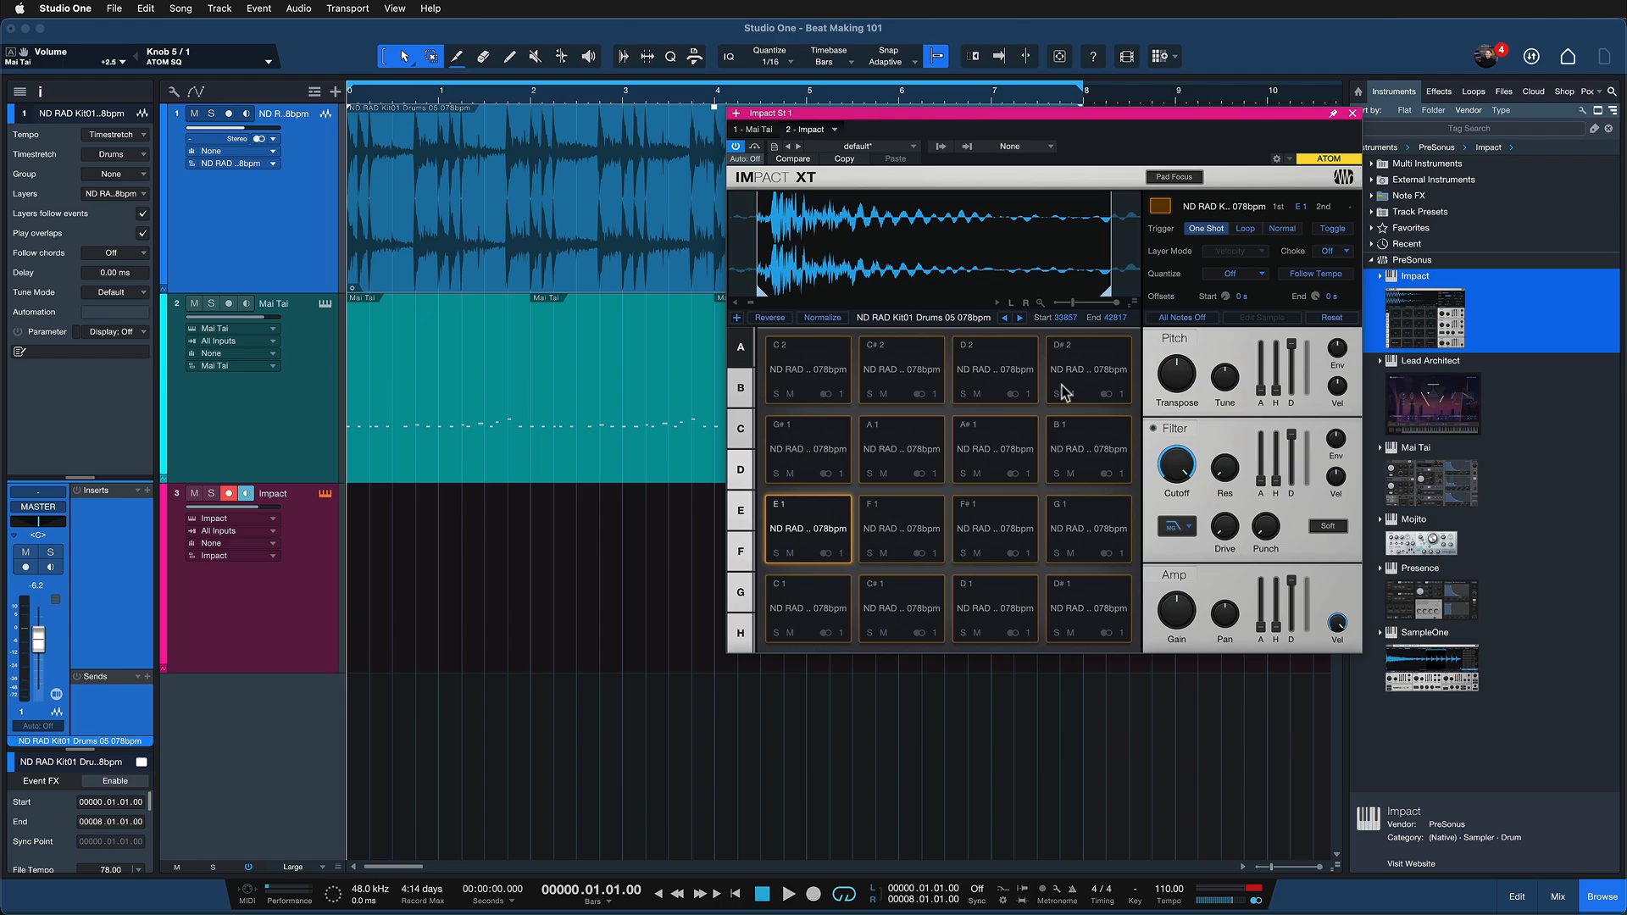
Close the Impact window and remove the Impact track together with its instrument
left_click(1353, 114)
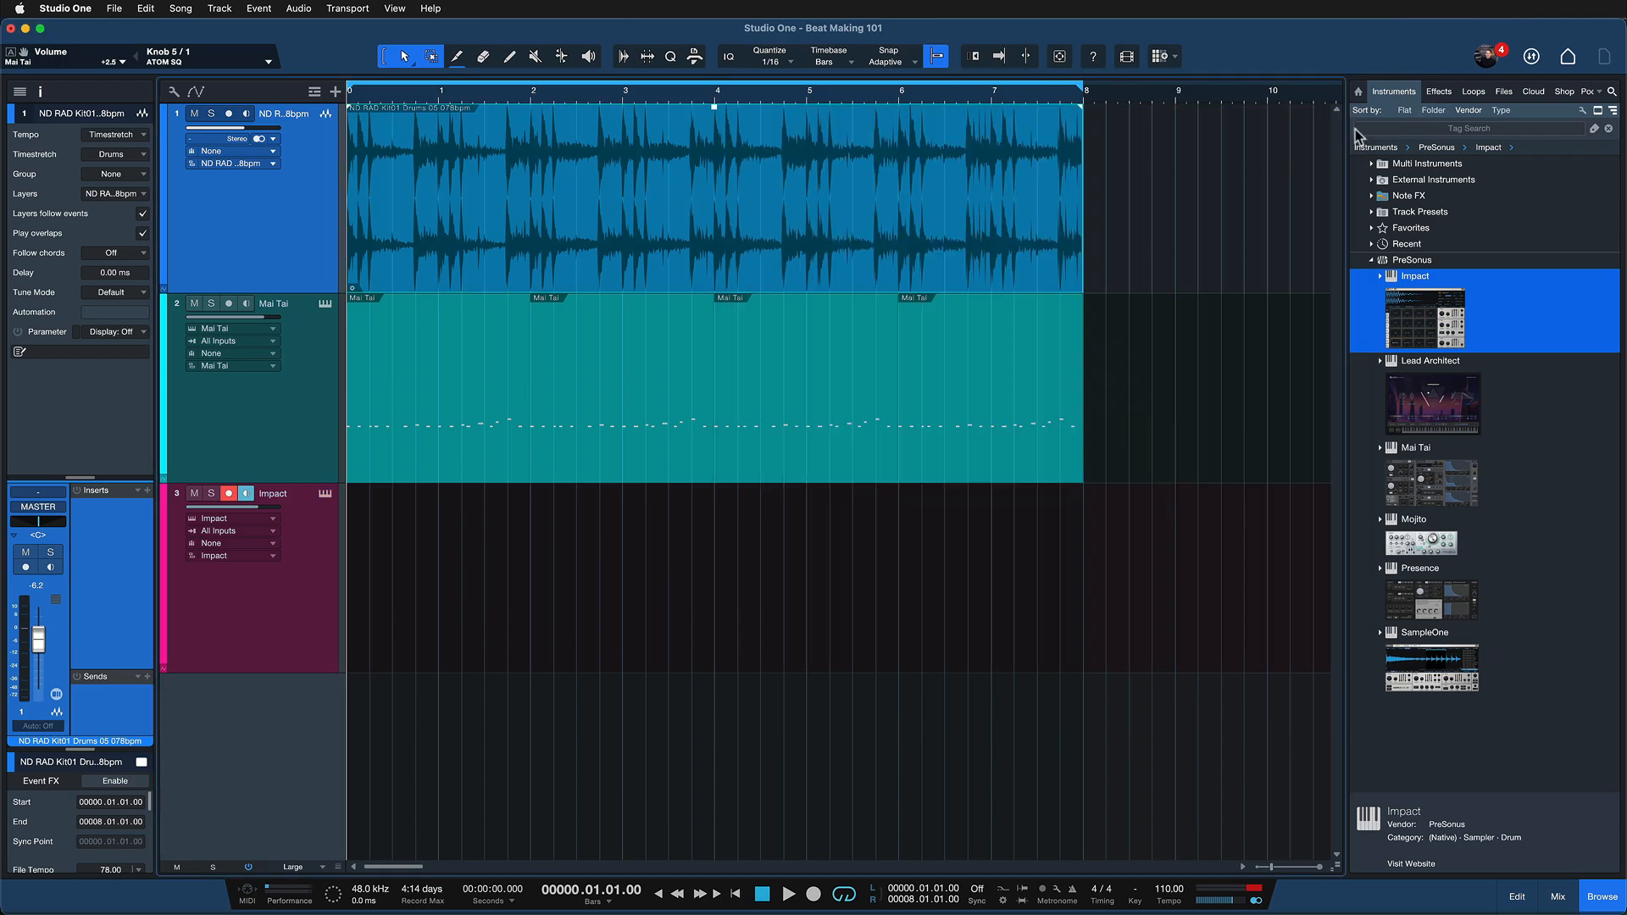
right_click(310, 512)
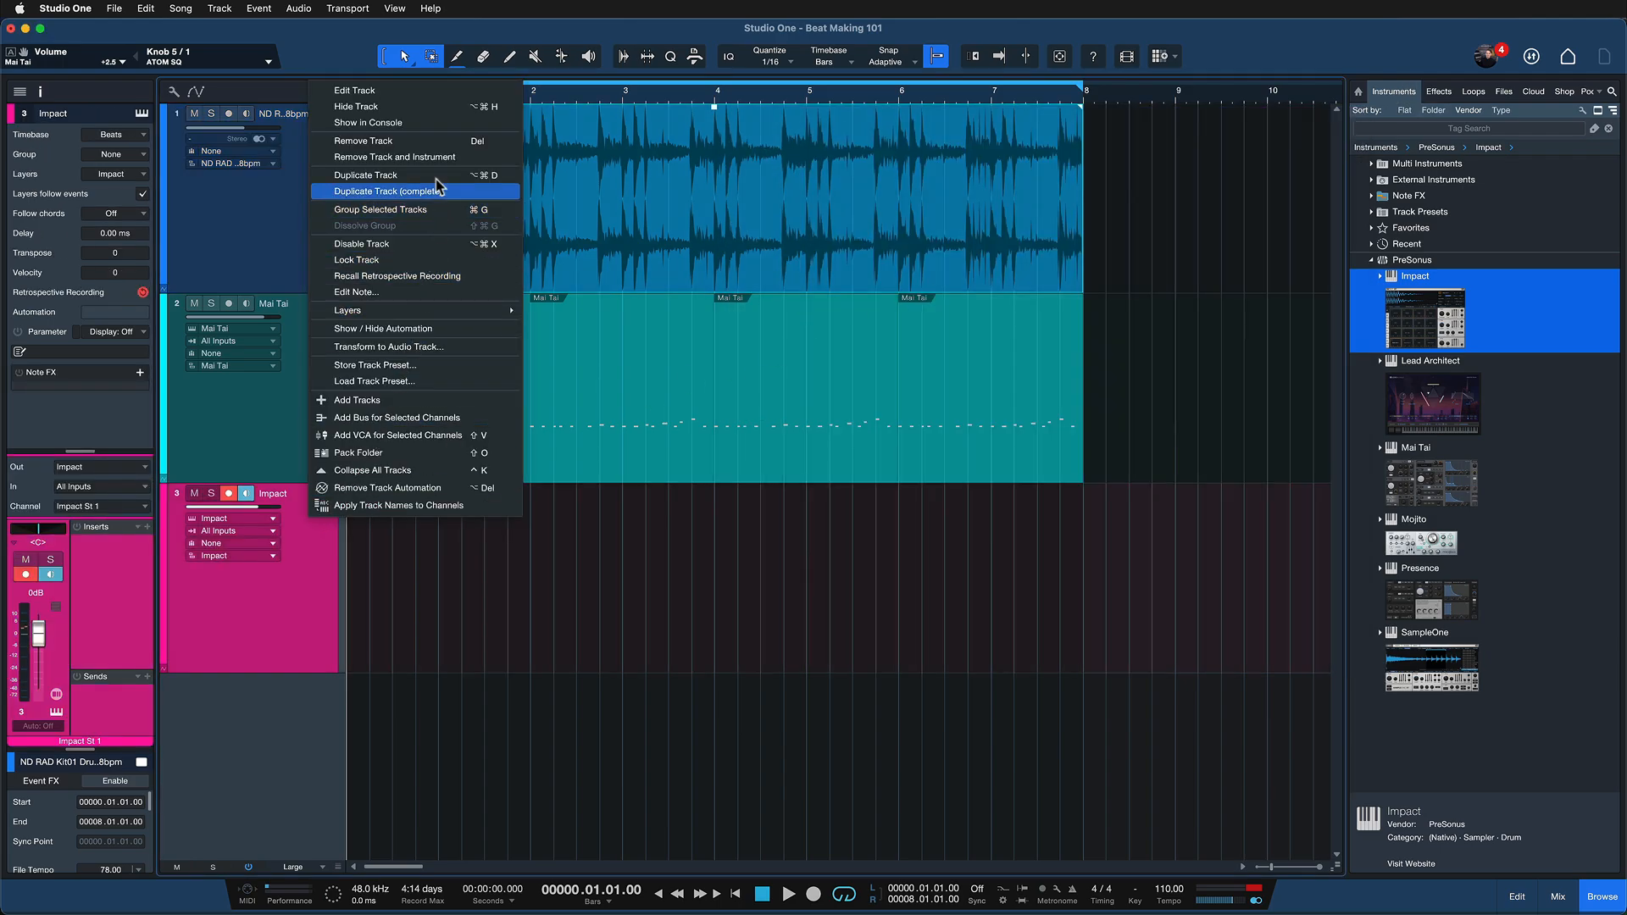
left_click(400, 157)
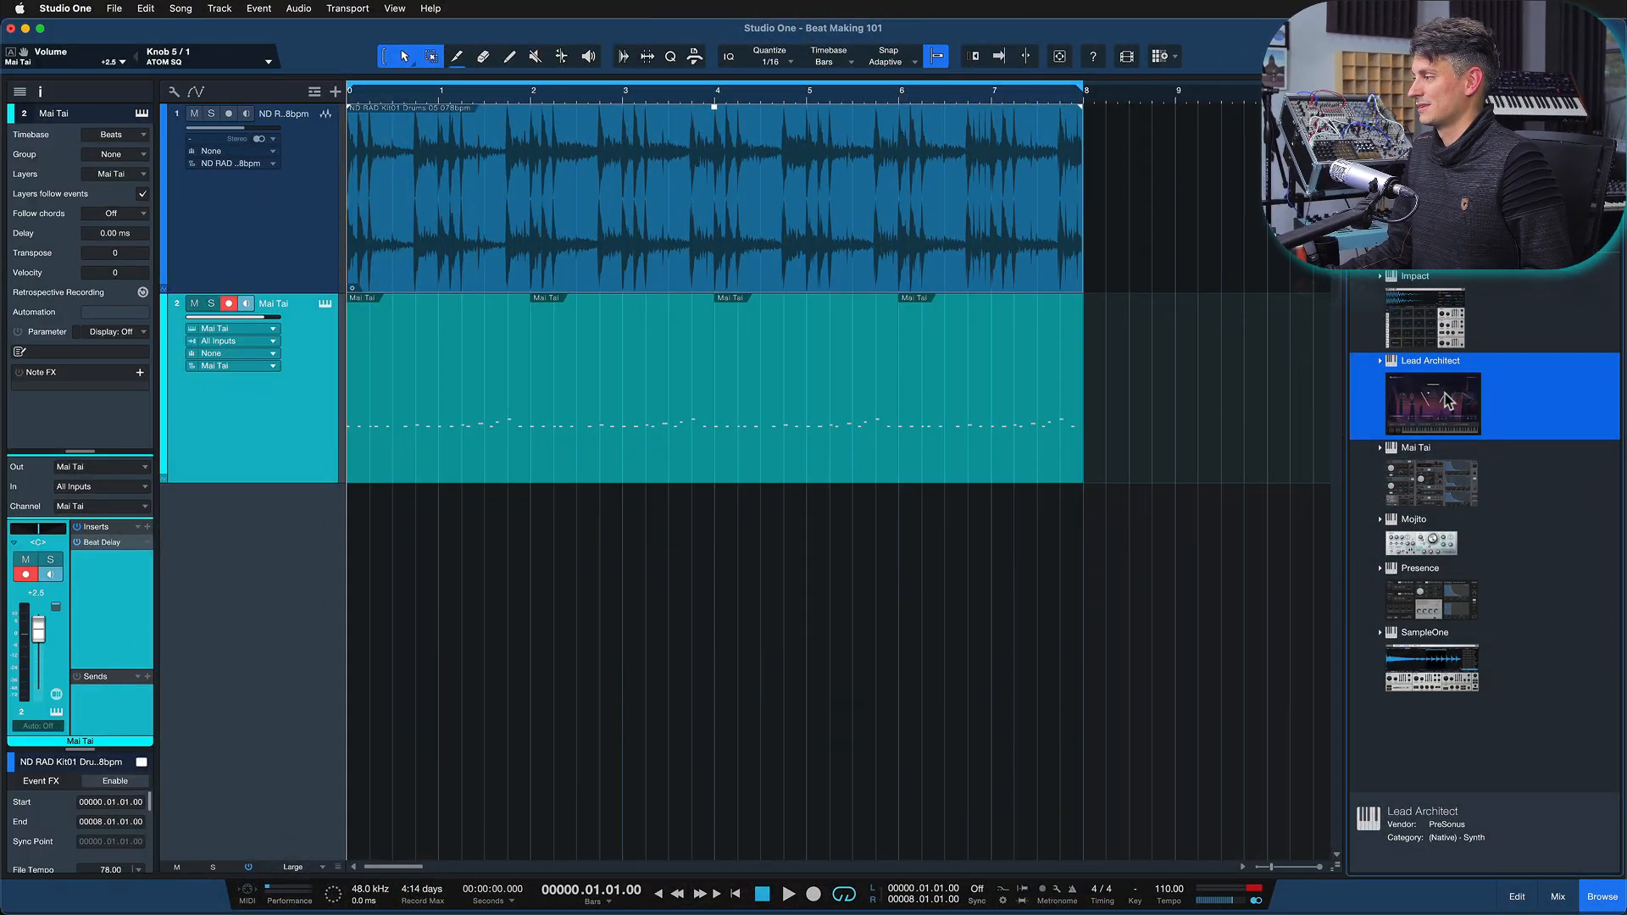
Add Lead Architect on a new track below Mai Tai and load its Butterpad preset from the Pad category
left_click_drag(1447, 401, 1031, 514)
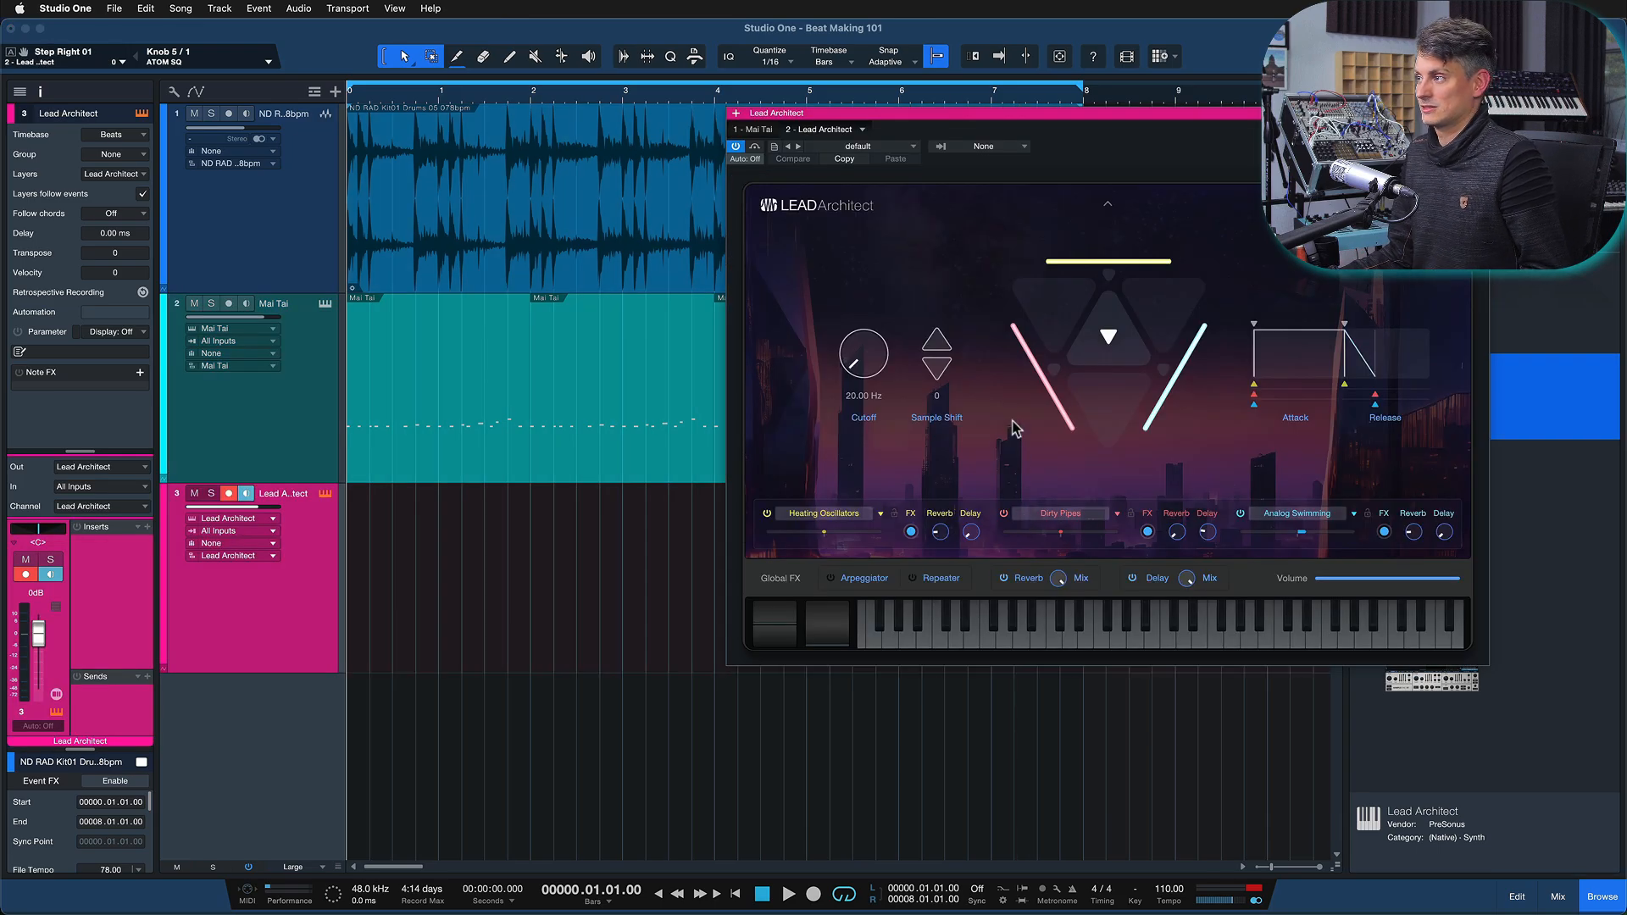
left_click(911, 148)
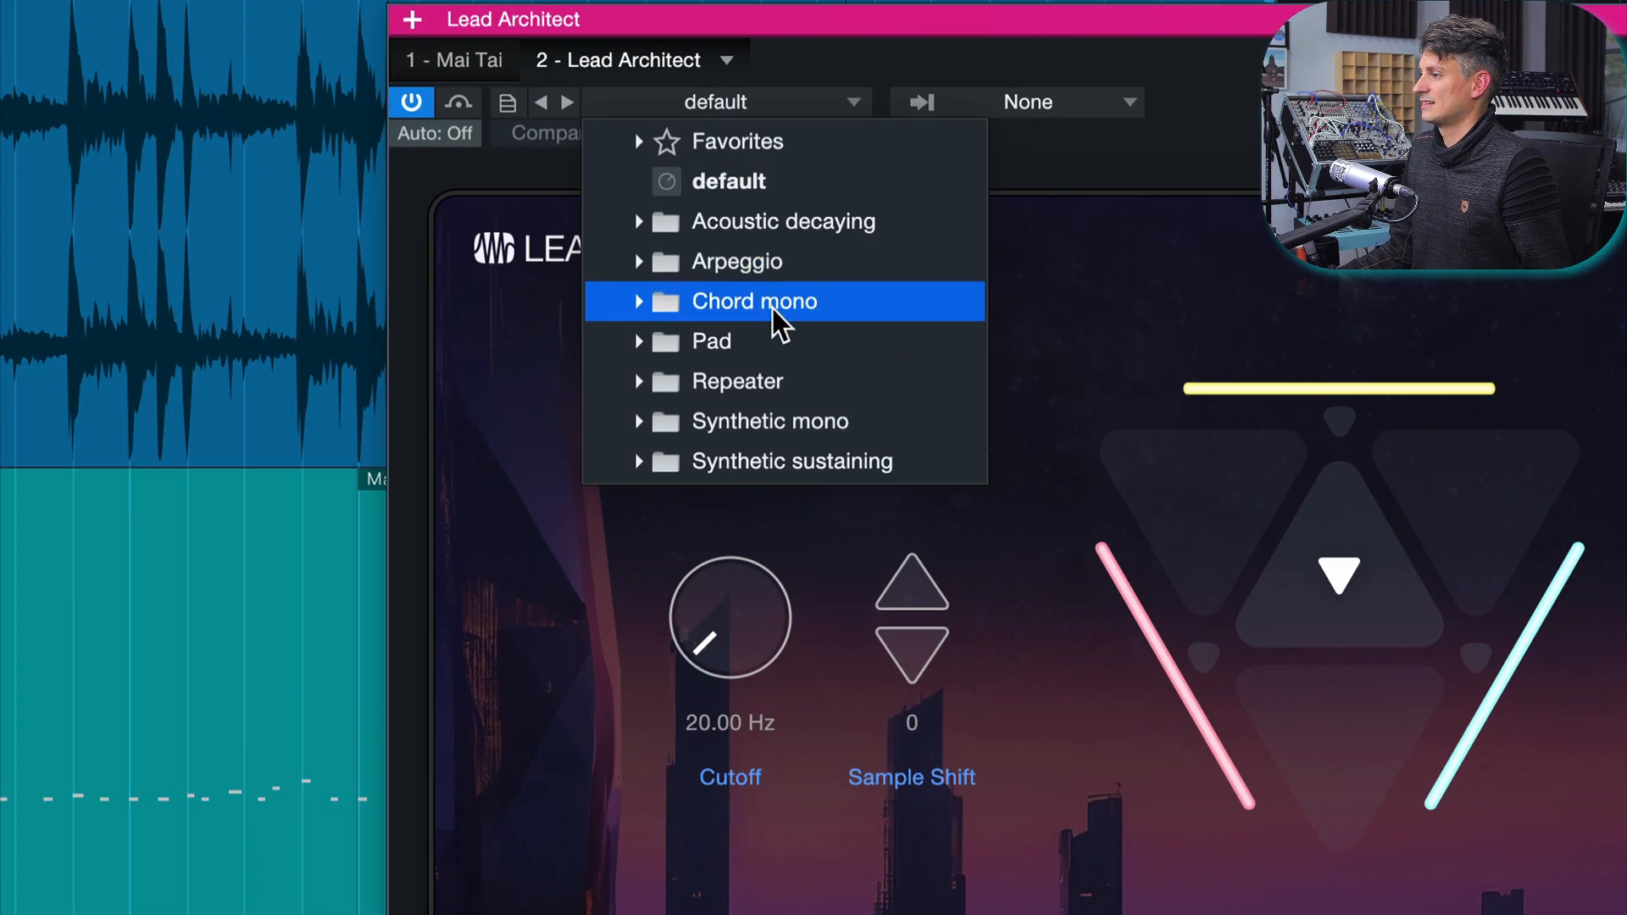
left_click(759, 337)
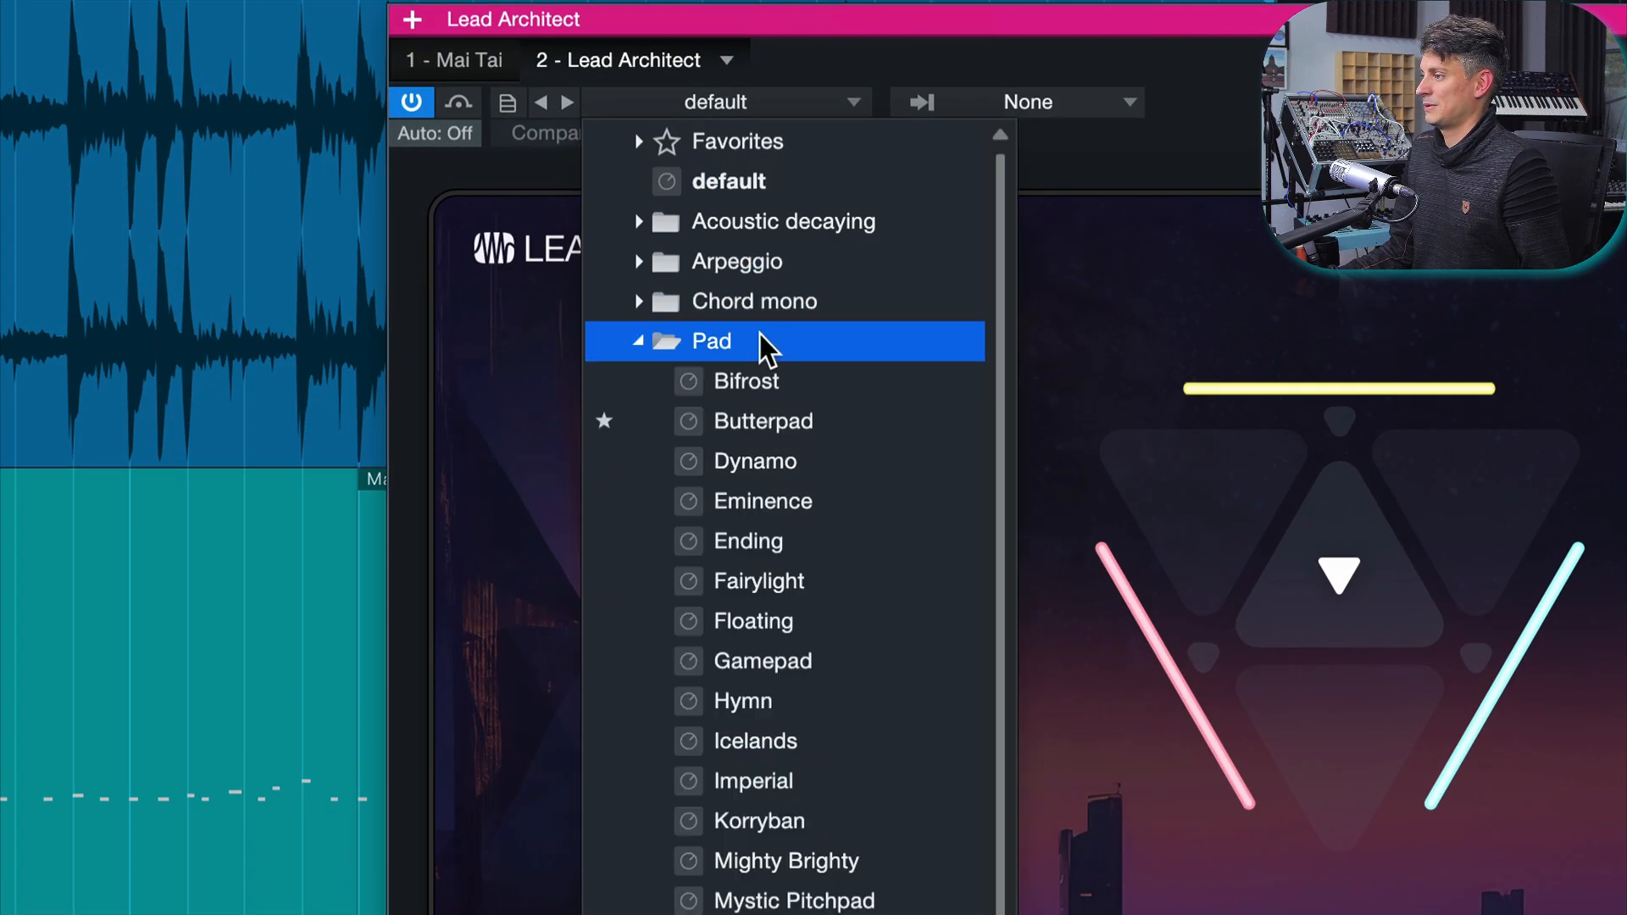
left_click(810, 425)
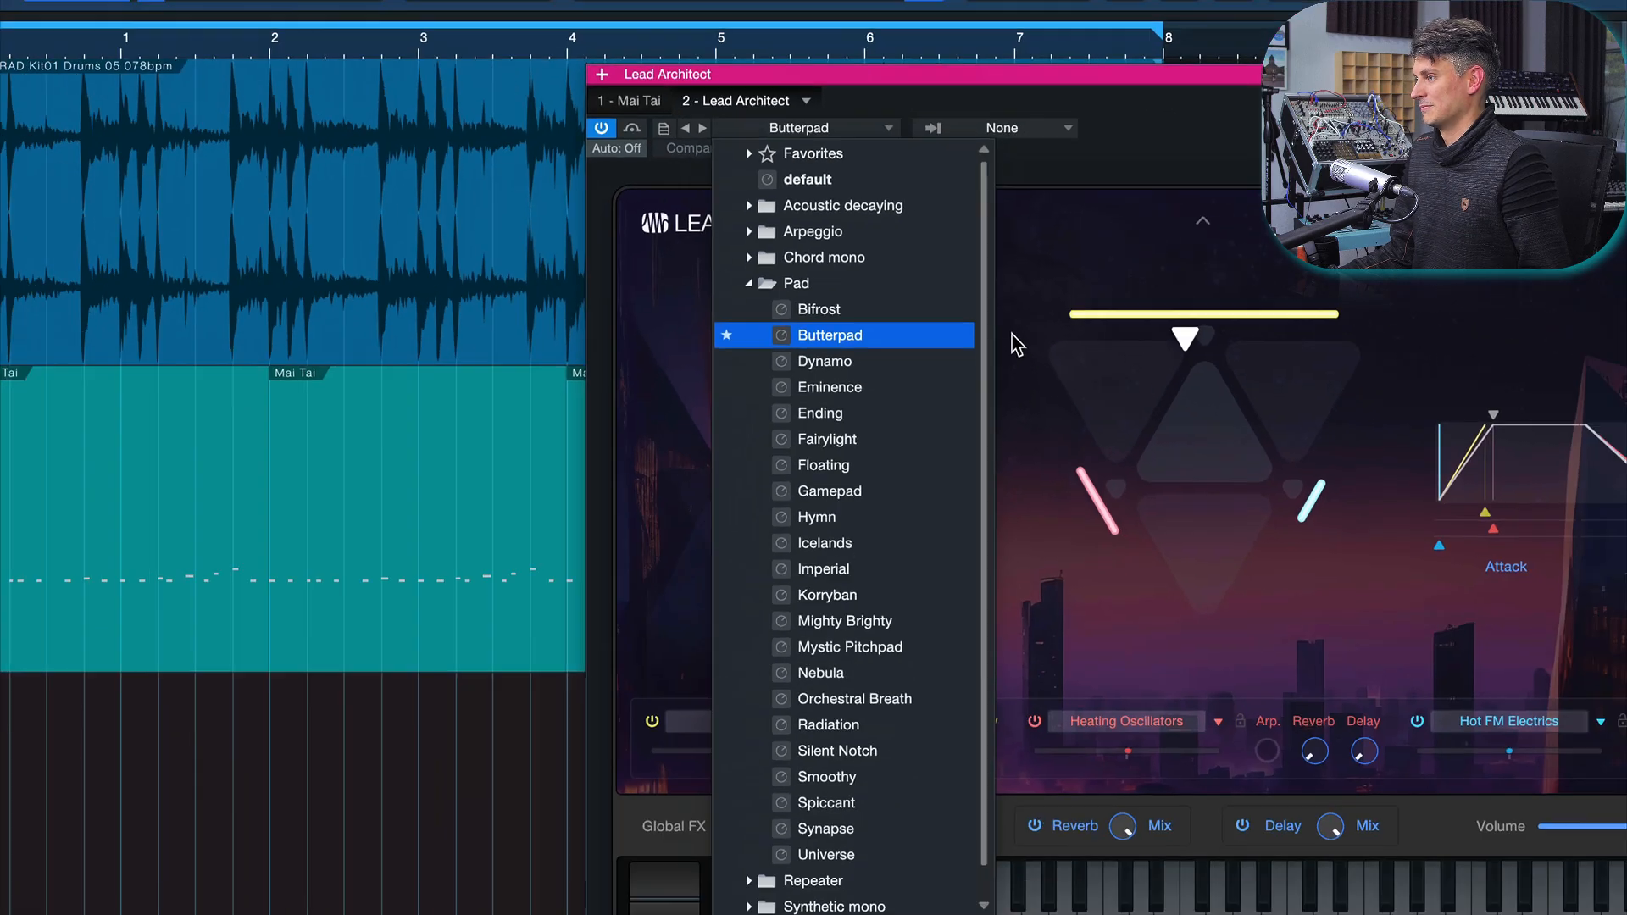
Audition the Butterpad sound during playback and place the played pad chords on the Lead Architect track using Retrospective Recording
left_click(1051, 419)
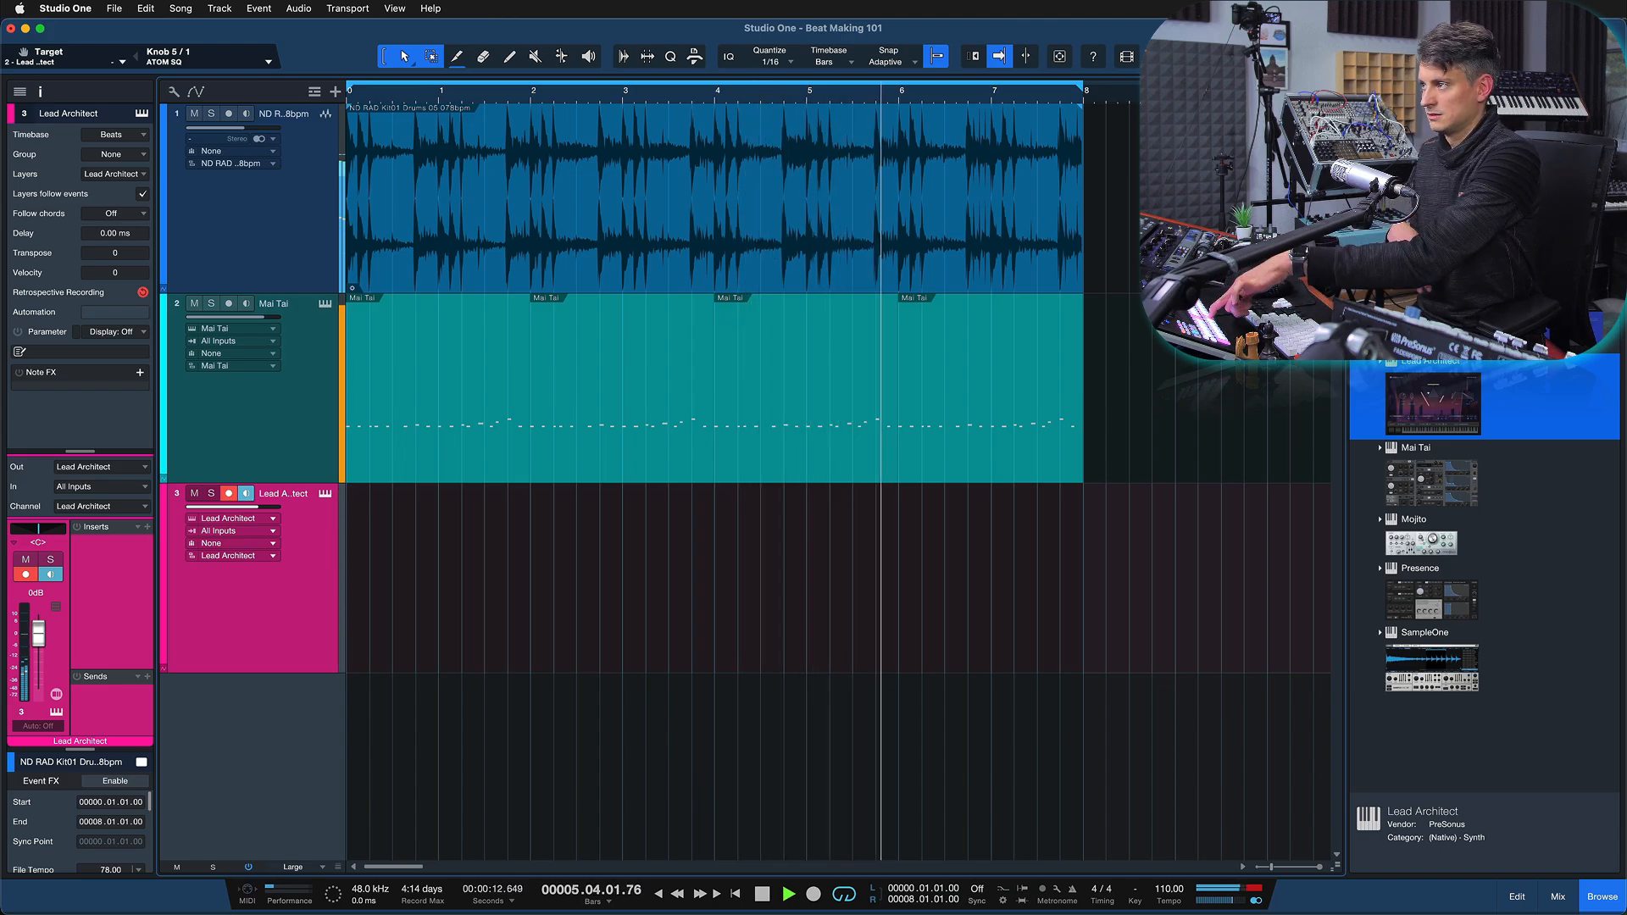
key("space")
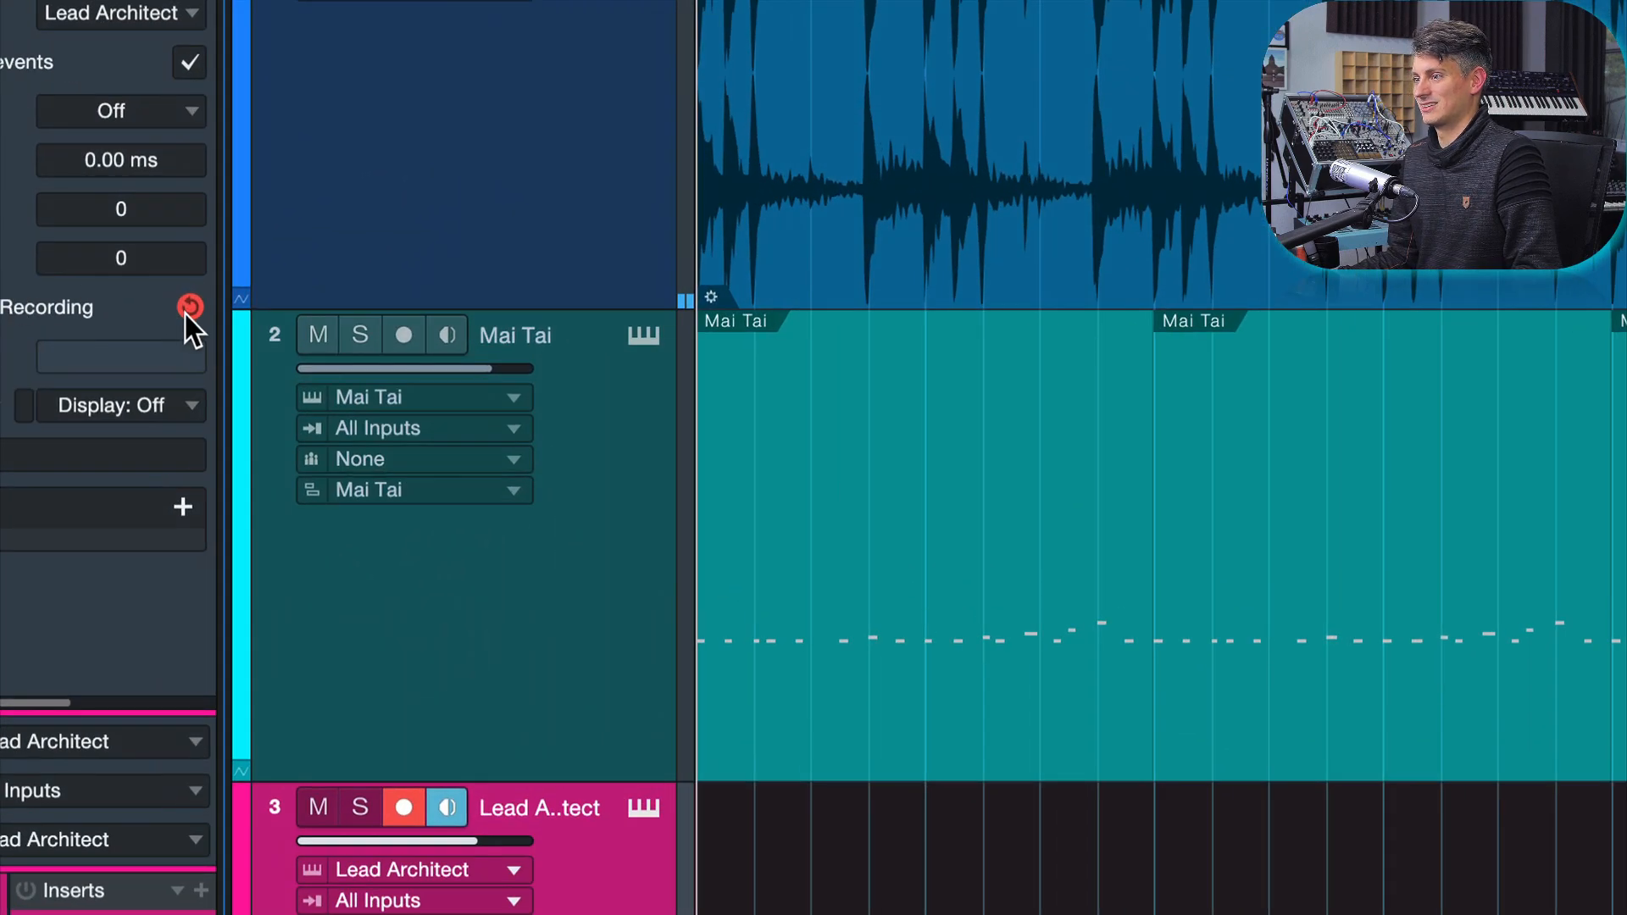
left_click(188, 310)
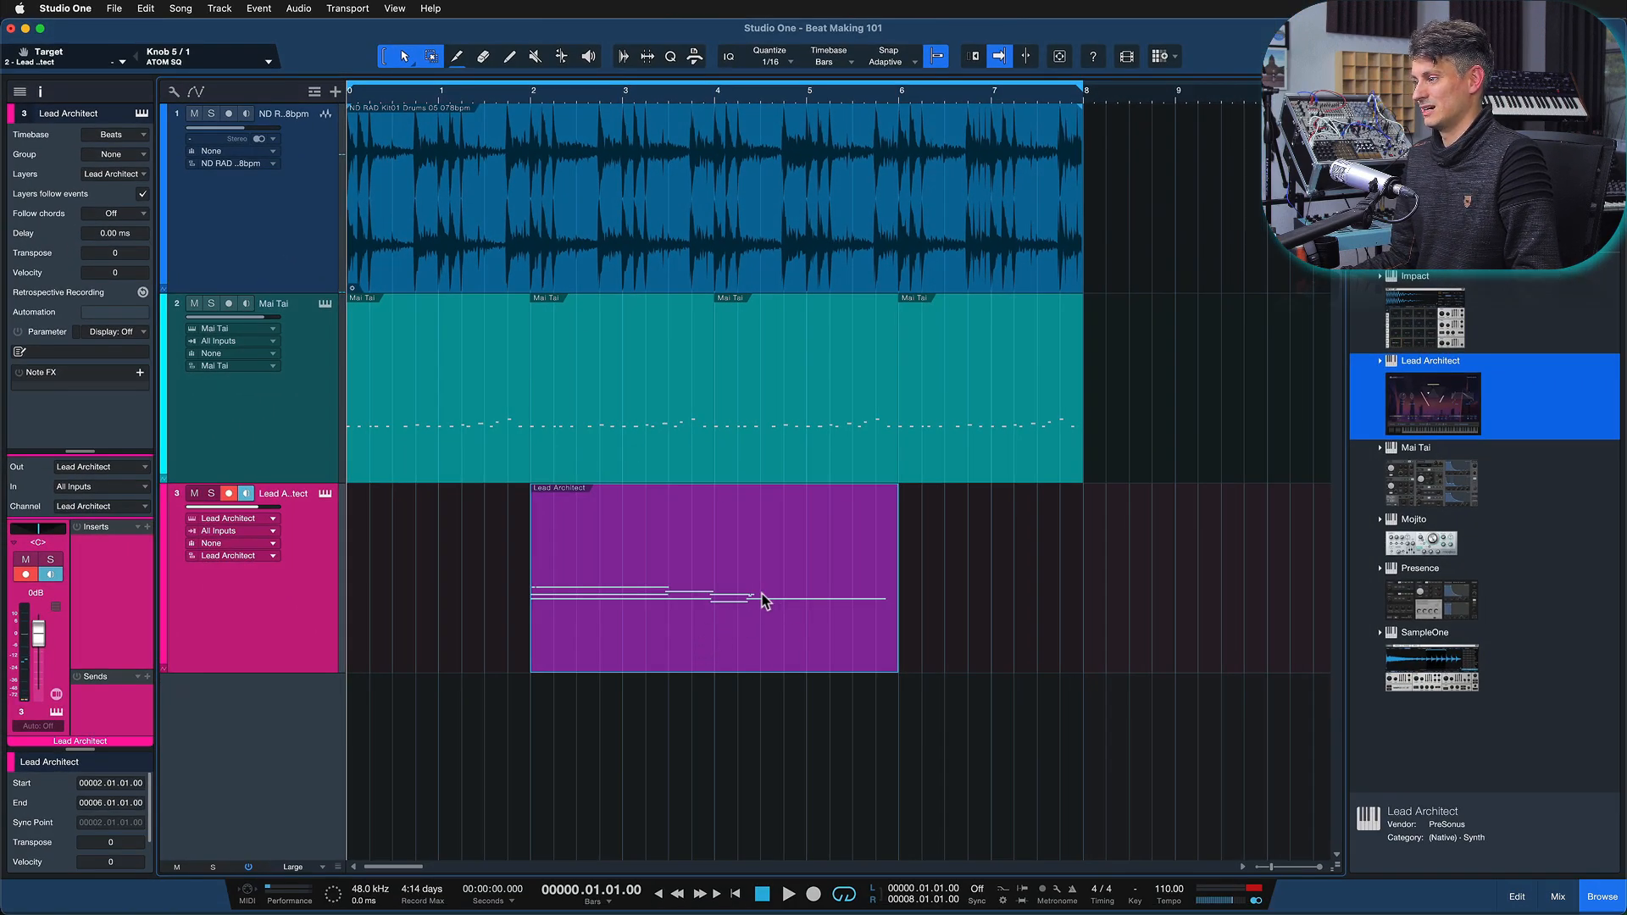
Open the Lead Architect part's notes and delete the short stray notes between beats 4.2 and 4.3
double_click(761, 600)
left_click(866, 706)
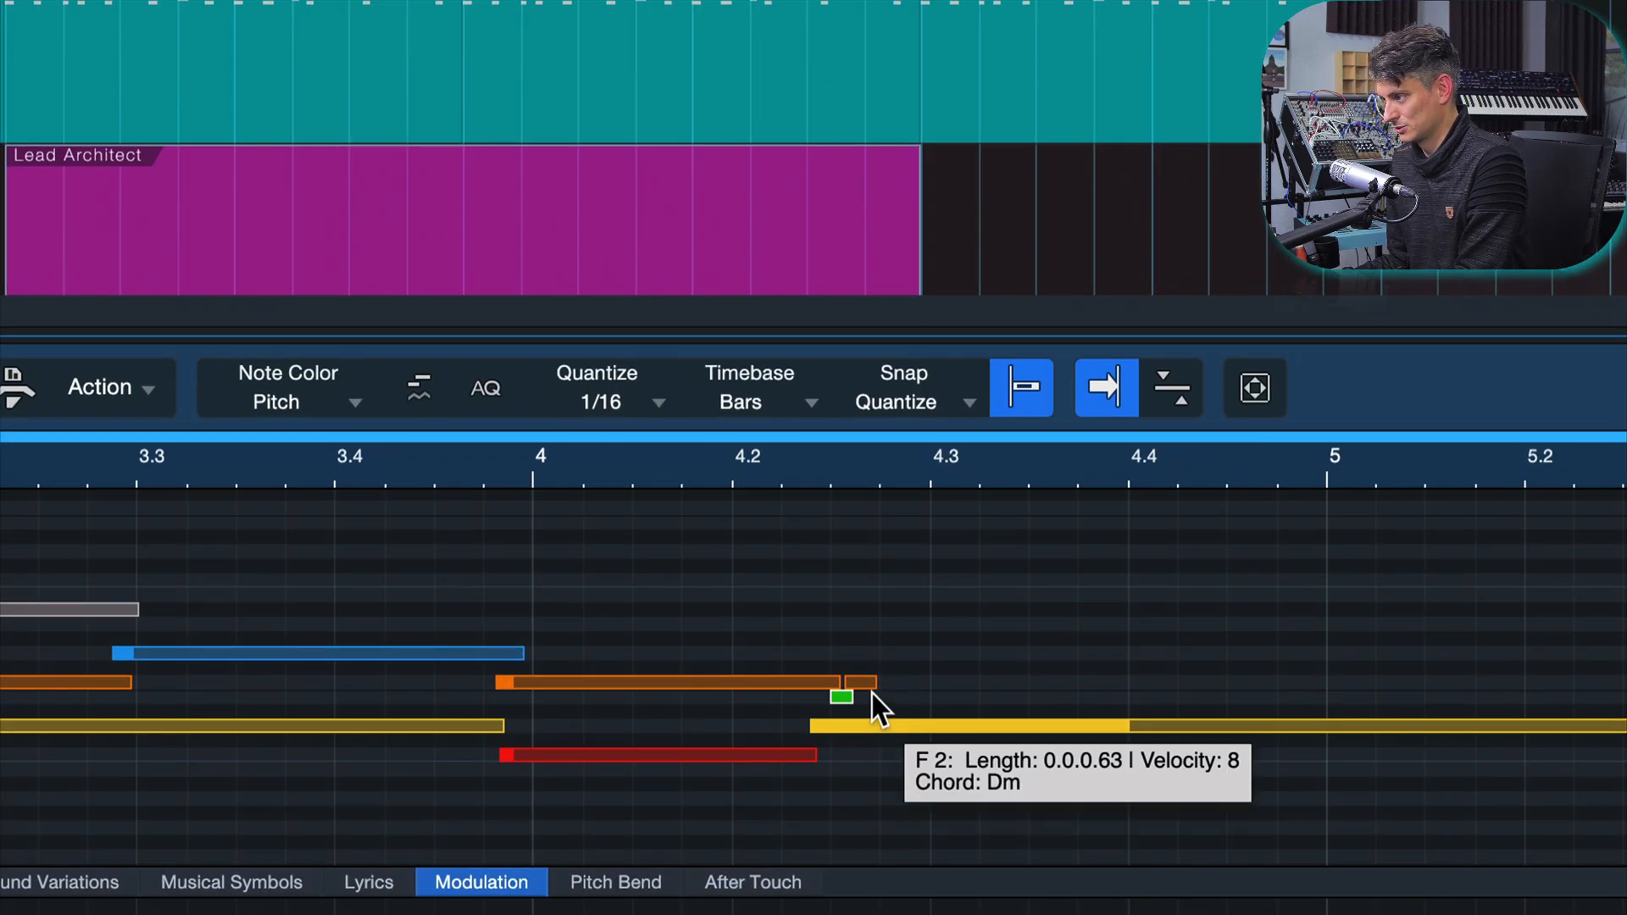
key("Delete")
key("Delete")
left_click(864, 683)
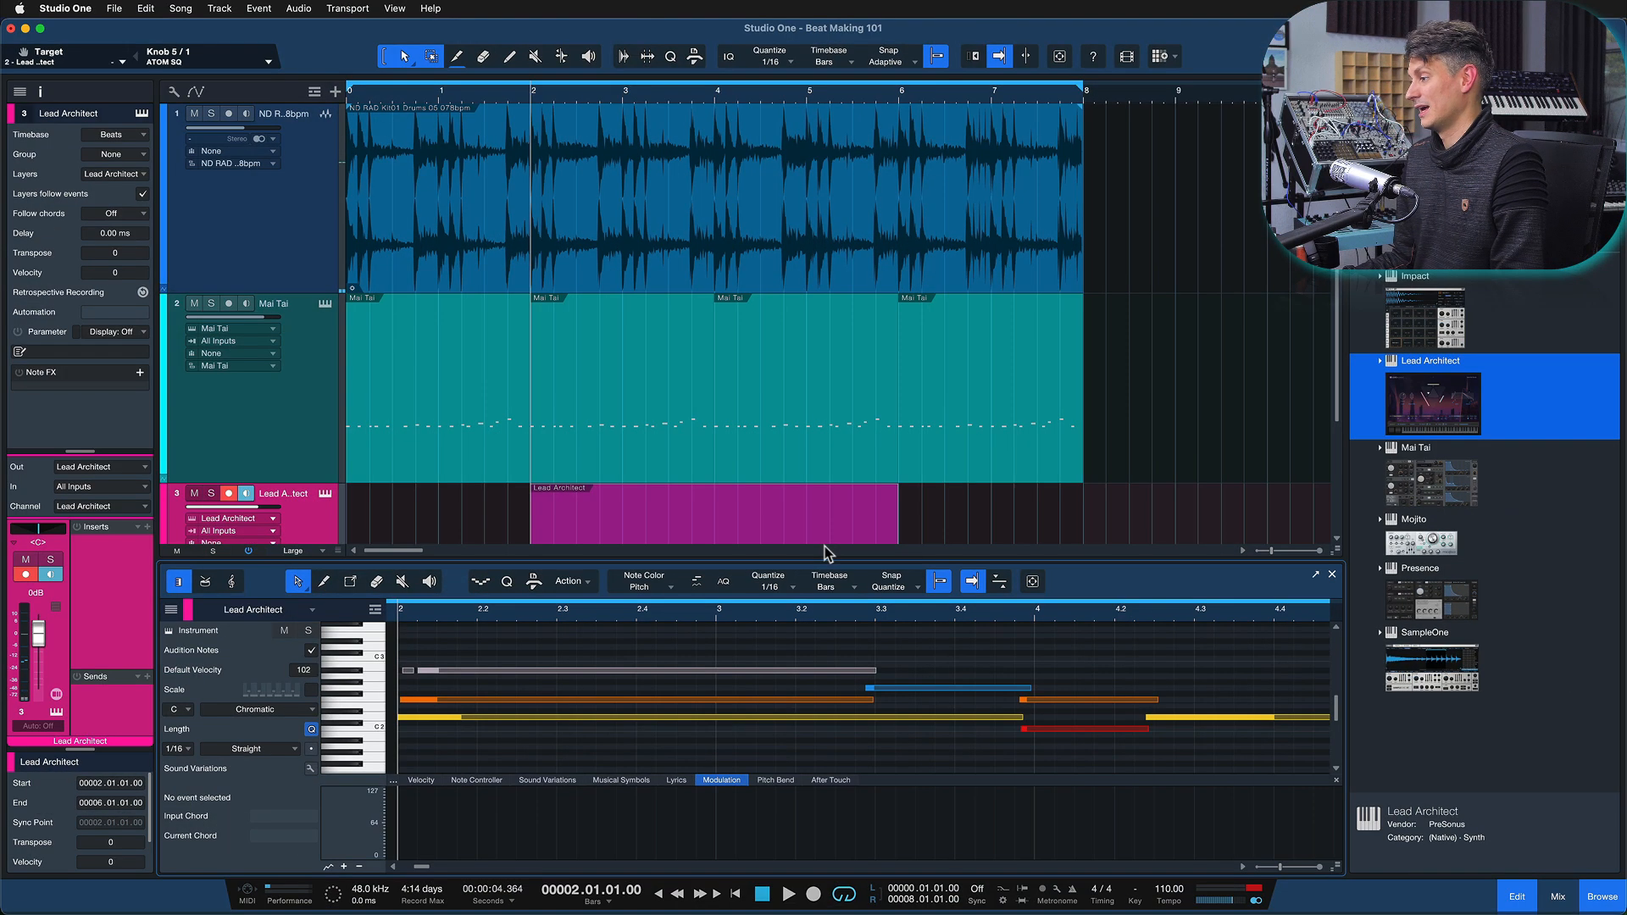
Play the song from bar 2 to check the cleaned-up pad part, and close the note editor
key("space")
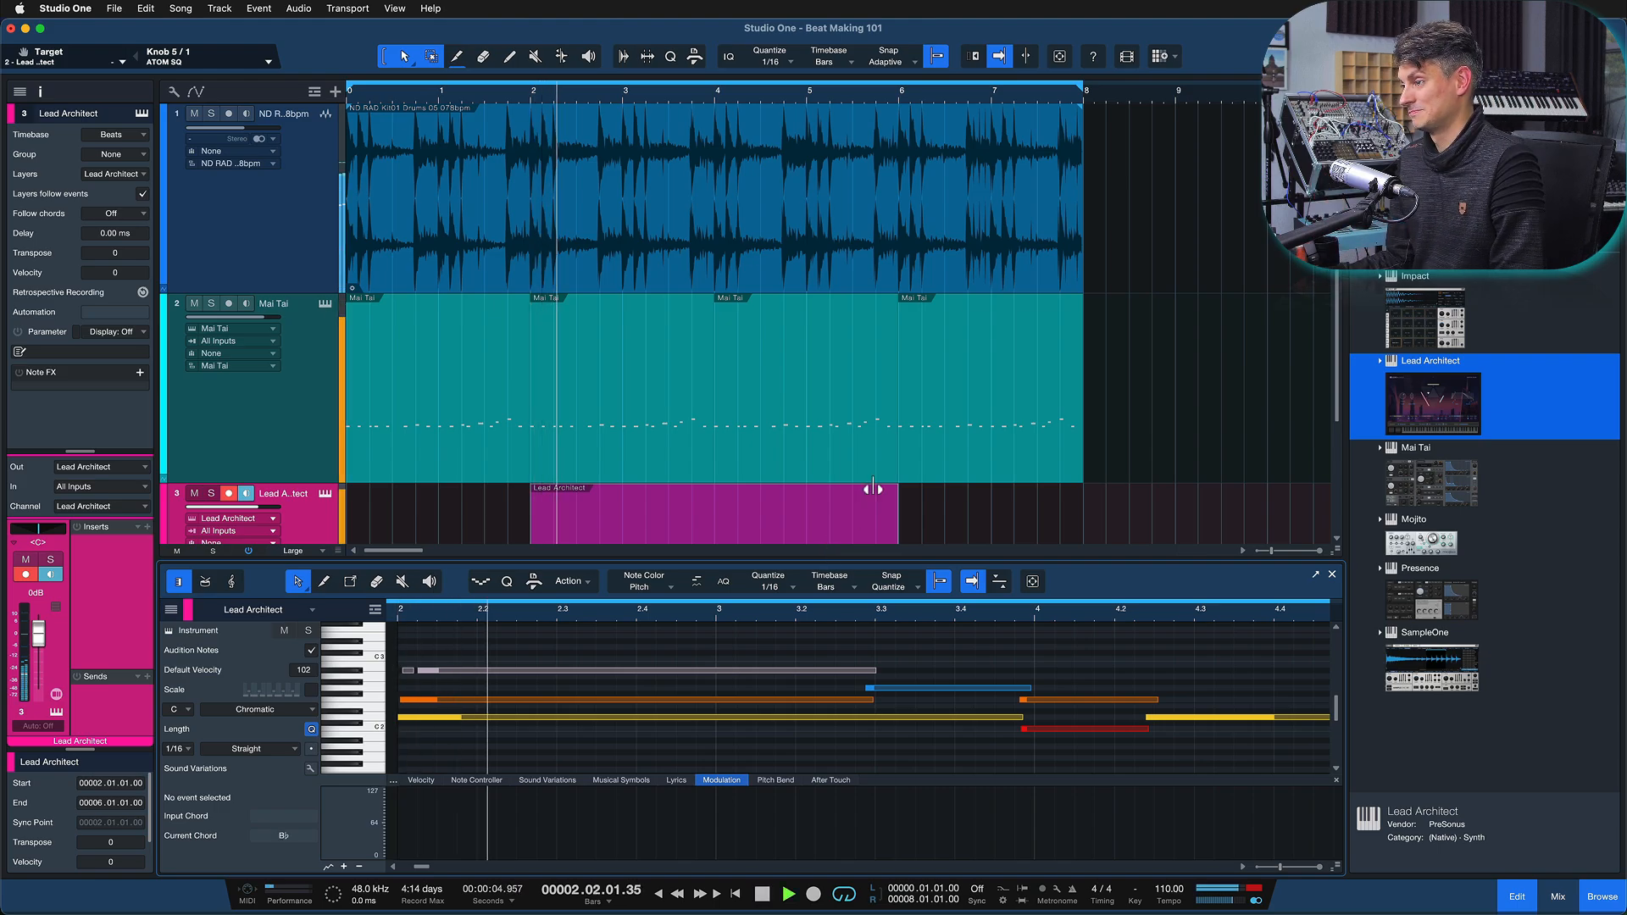
scroll(901, 446, "down", 3)
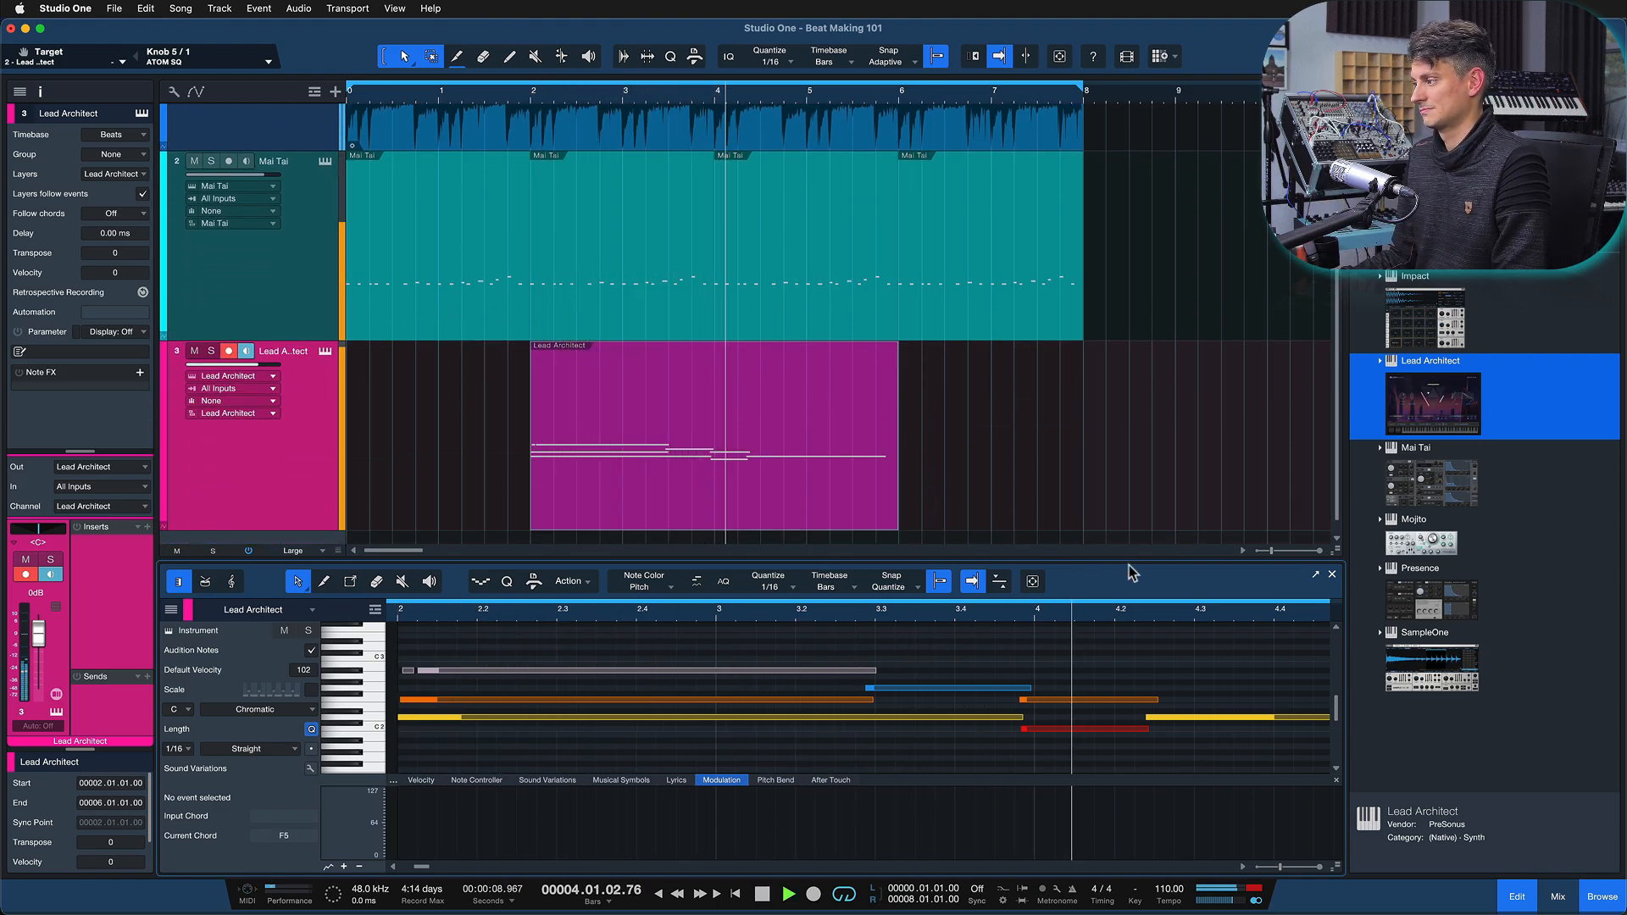
key("w")
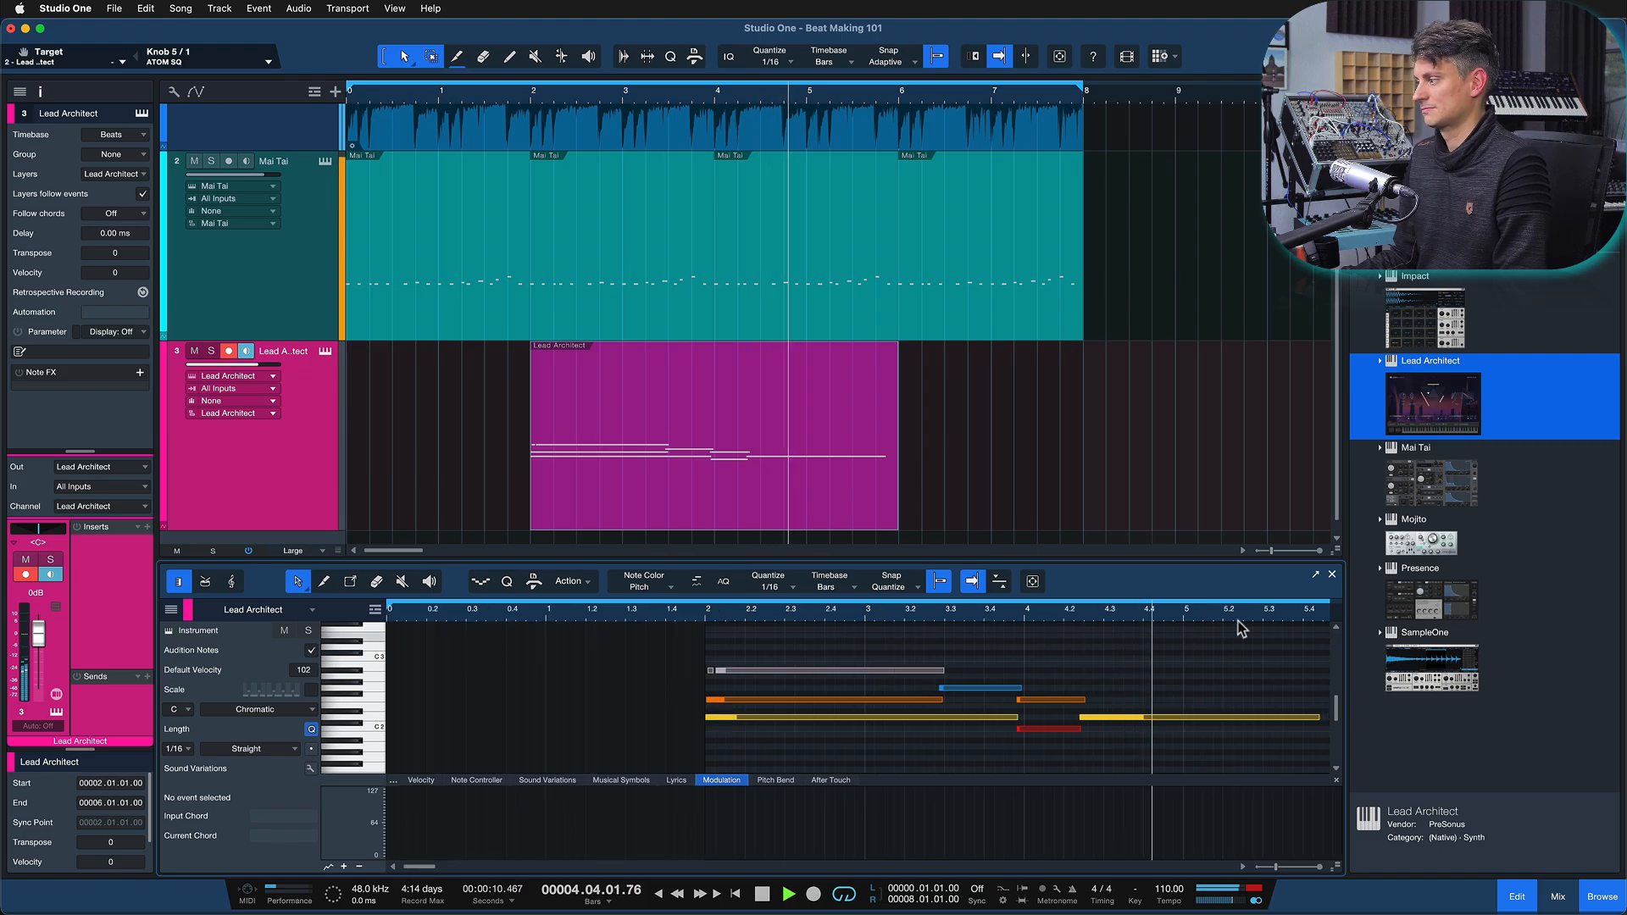
left_click(1332, 574)
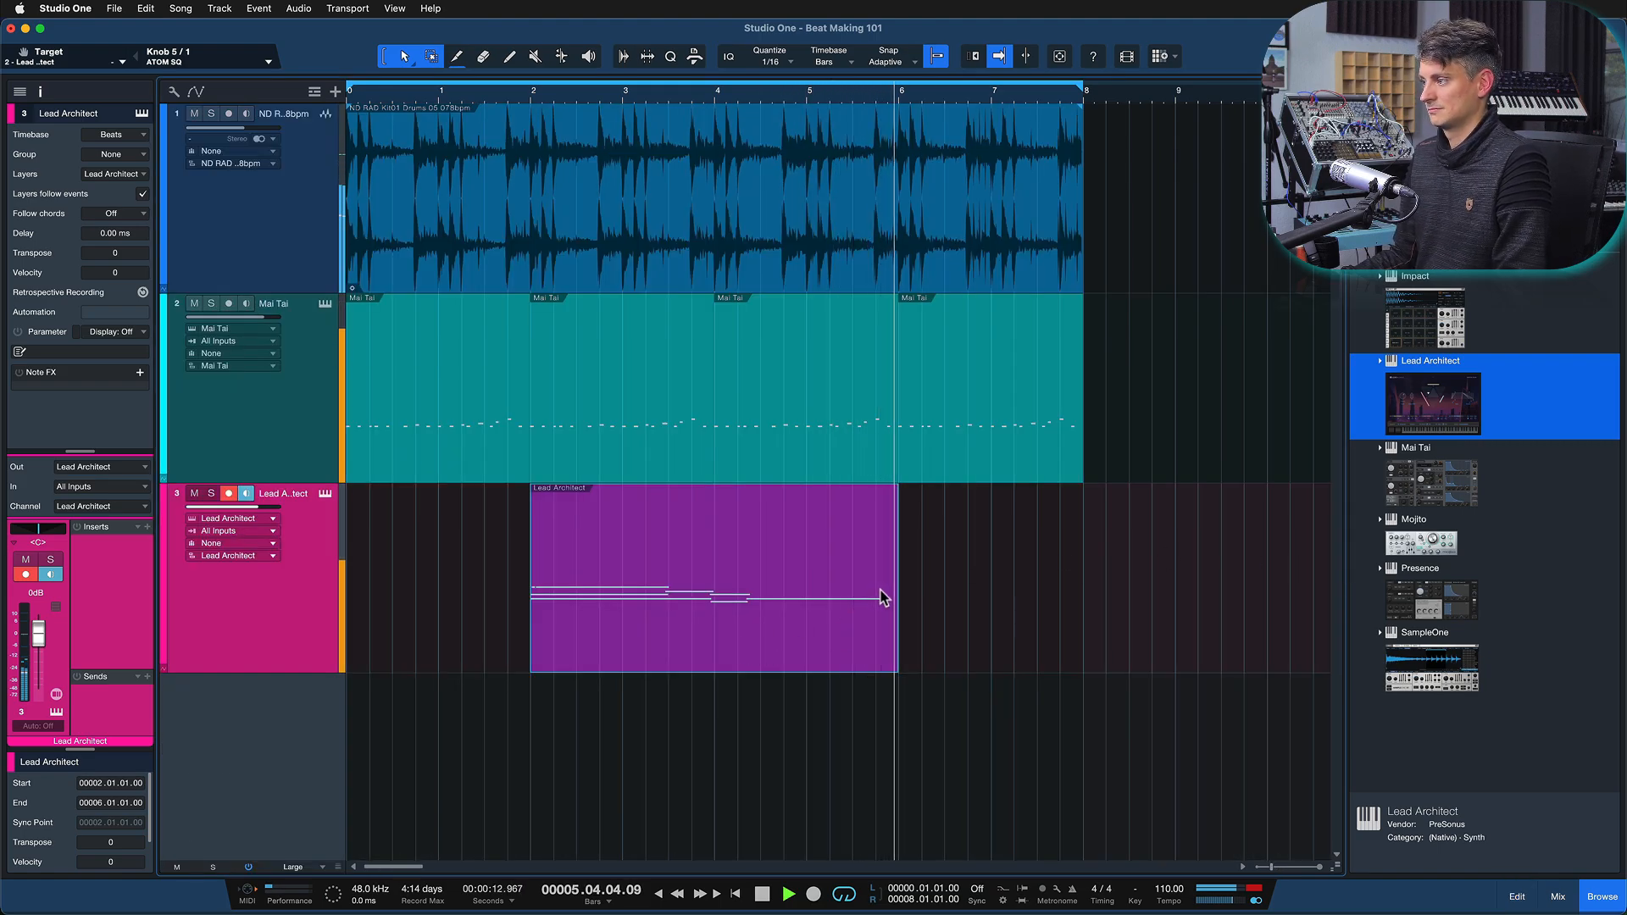
key("space")
Duplicate the drum and Mai Tai parts through bar 16, and repeat the Lead Architect part from bar 4 to bar 16
key("w")
key("d")
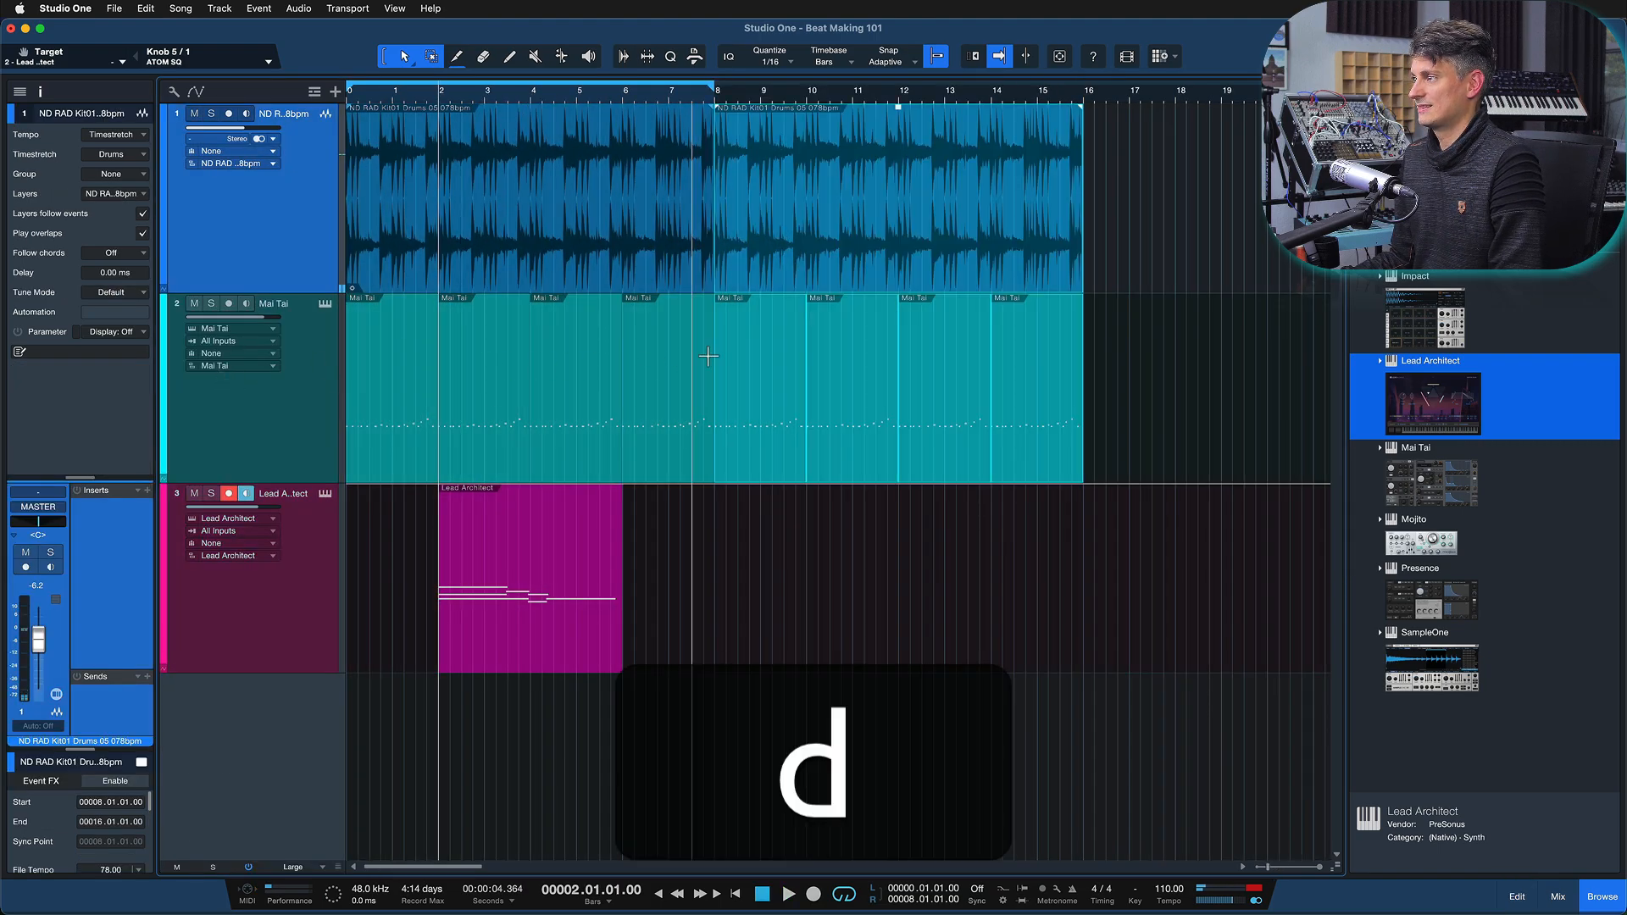
left_click(575, 627)
left_click_drag(576, 599, 670, 602)
key("d")
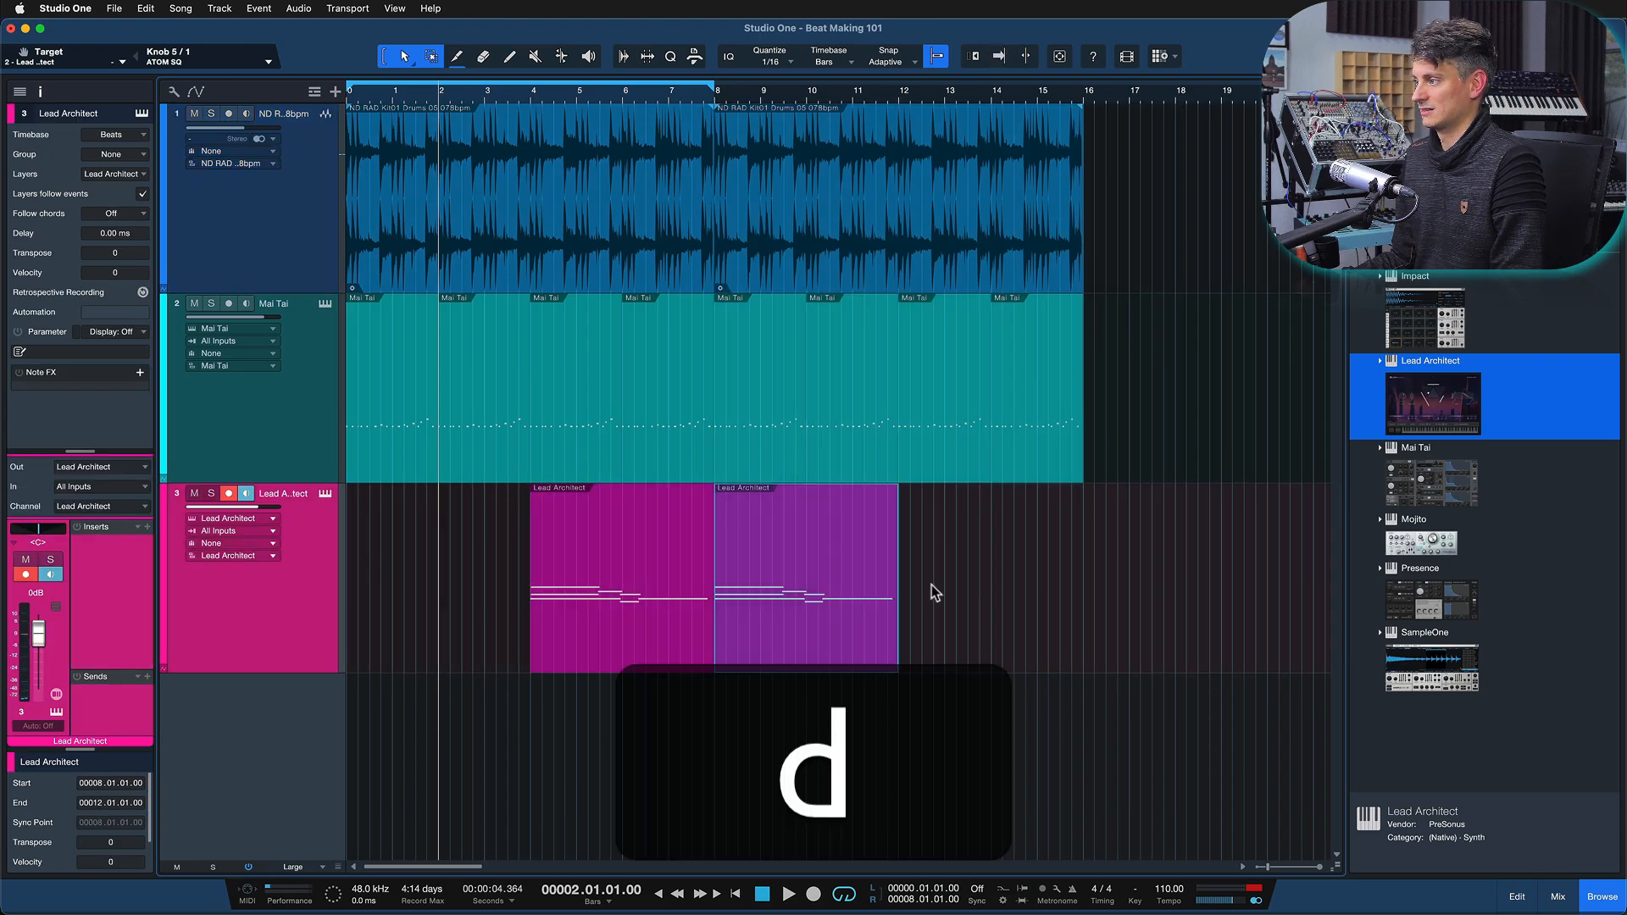
key("d")
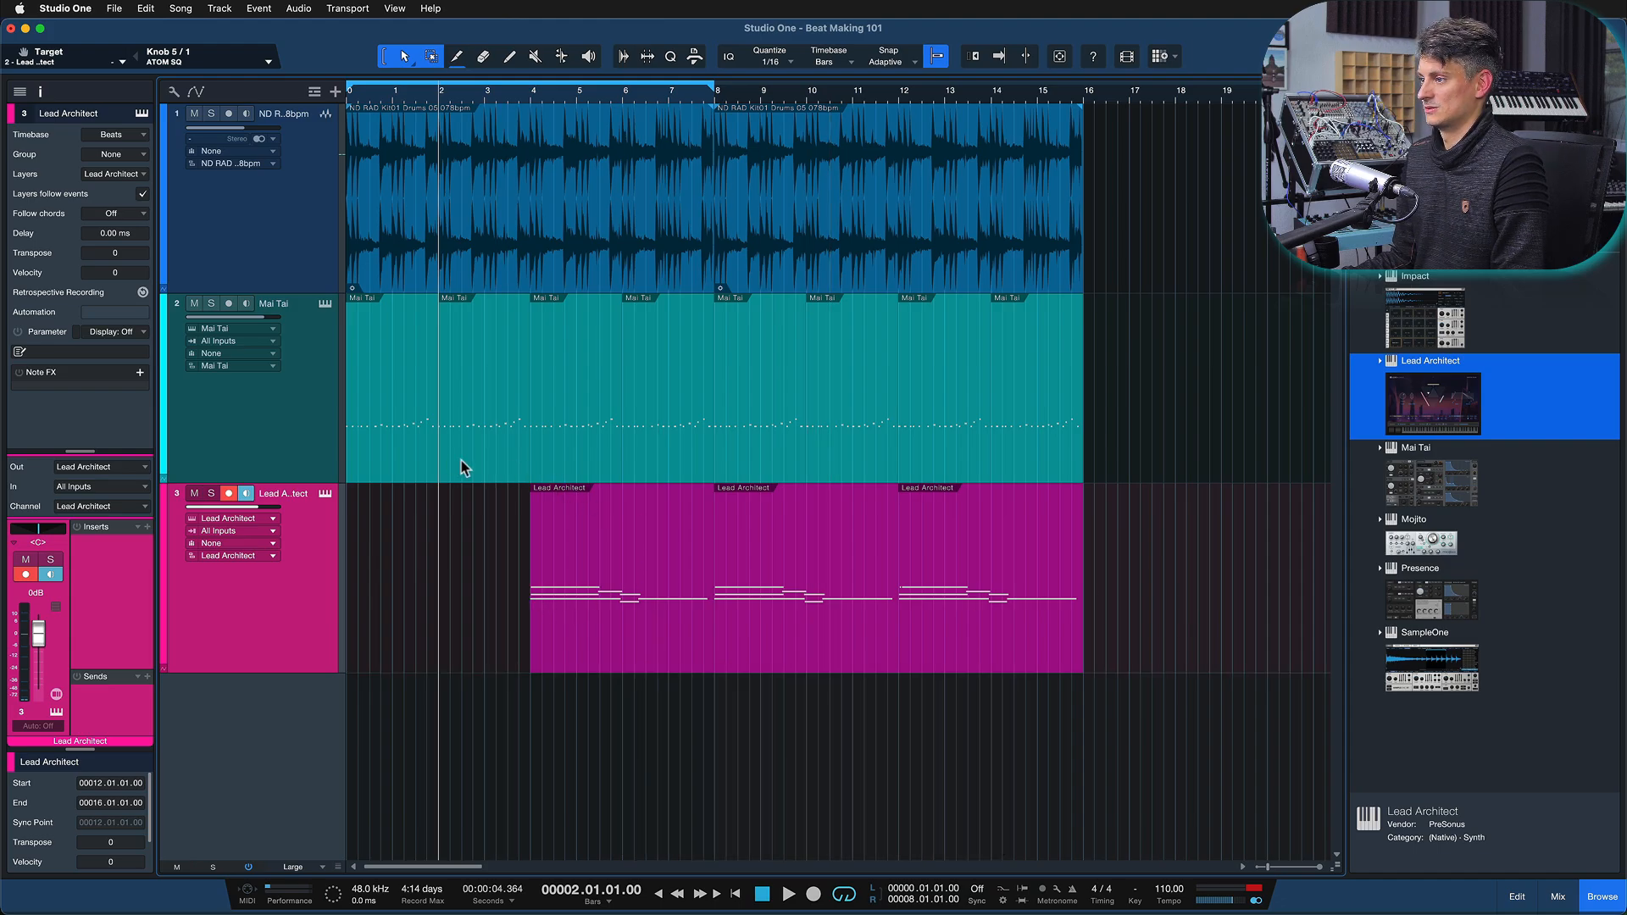
Delete the first Mai Tai part so that melody starts at bar 2, and select the first drum loop
left_click(461, 466)
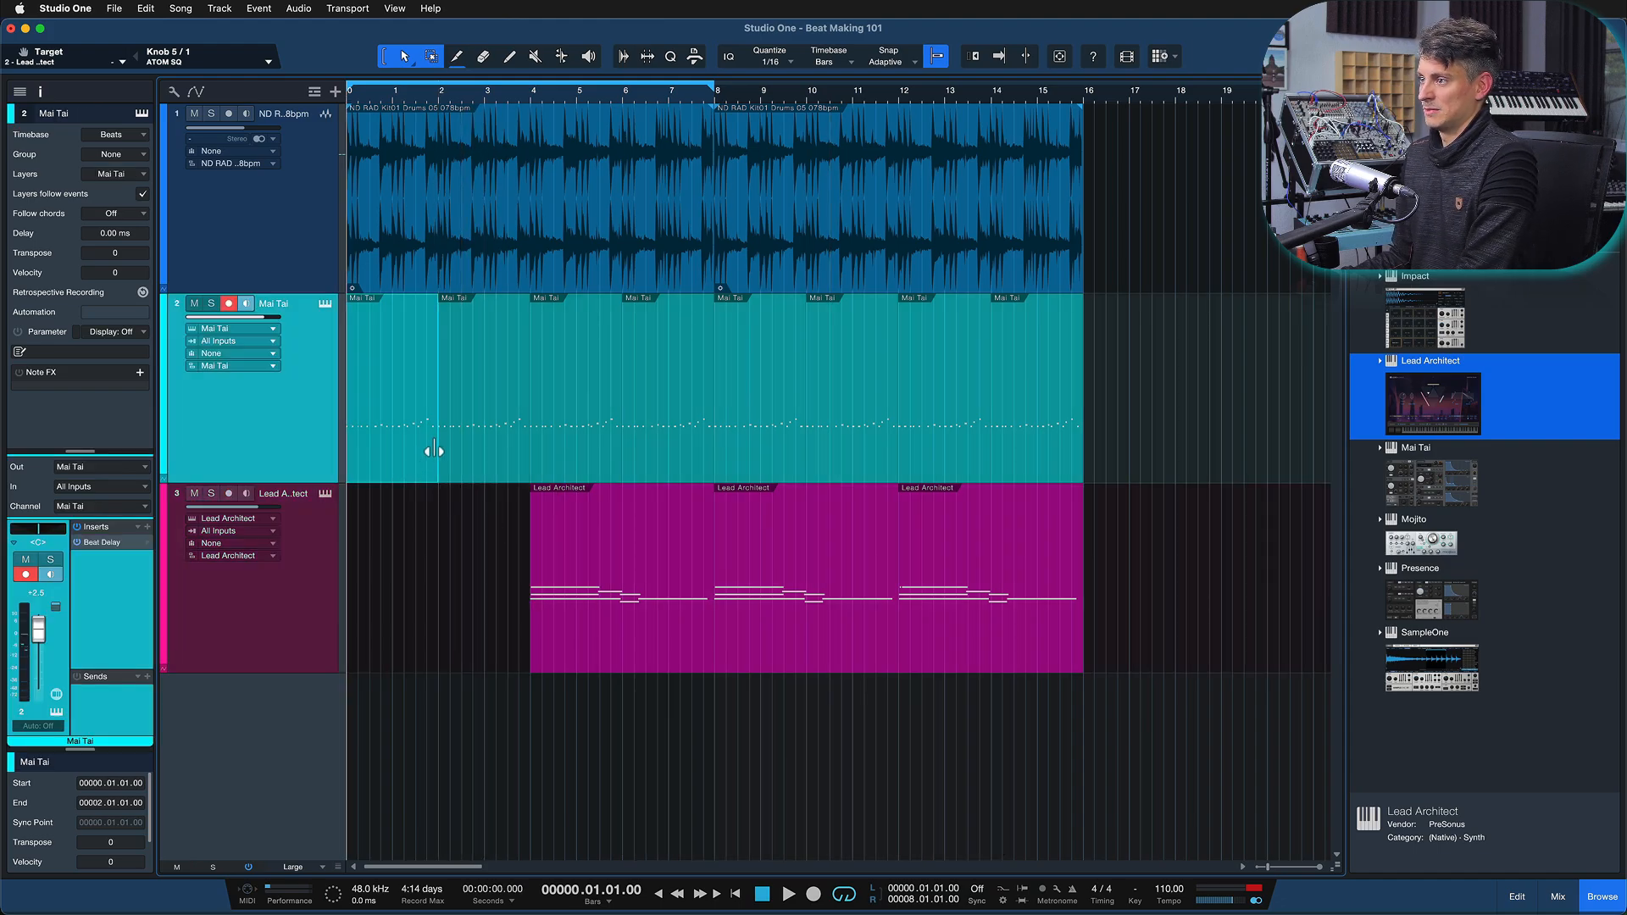
key("BackSpace")
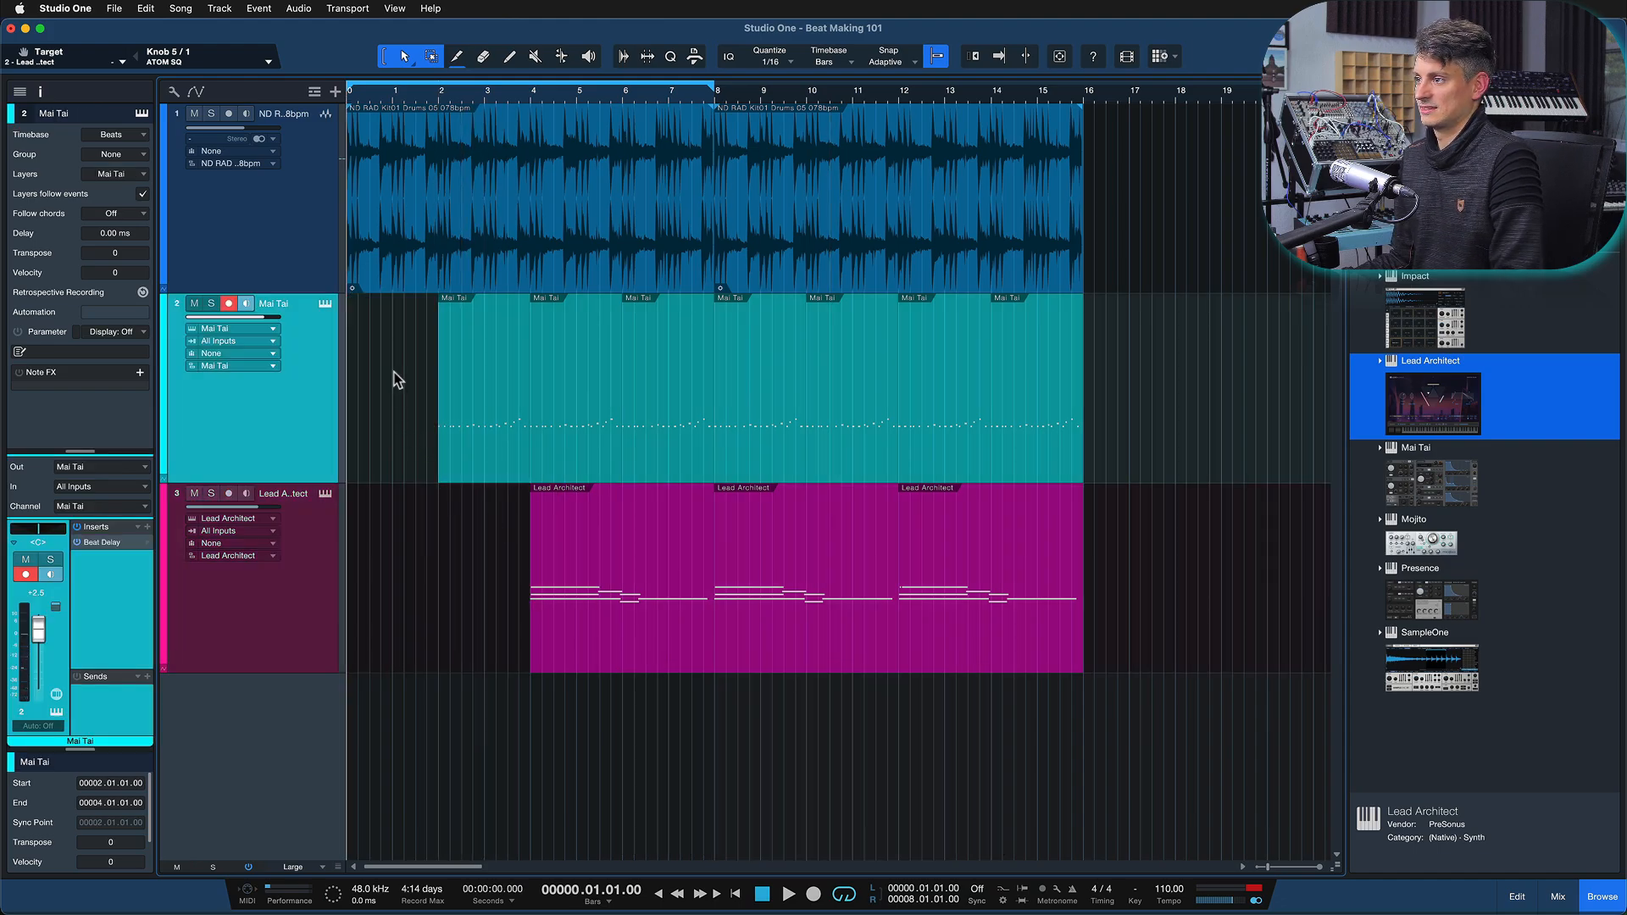
left_click(386, 272)
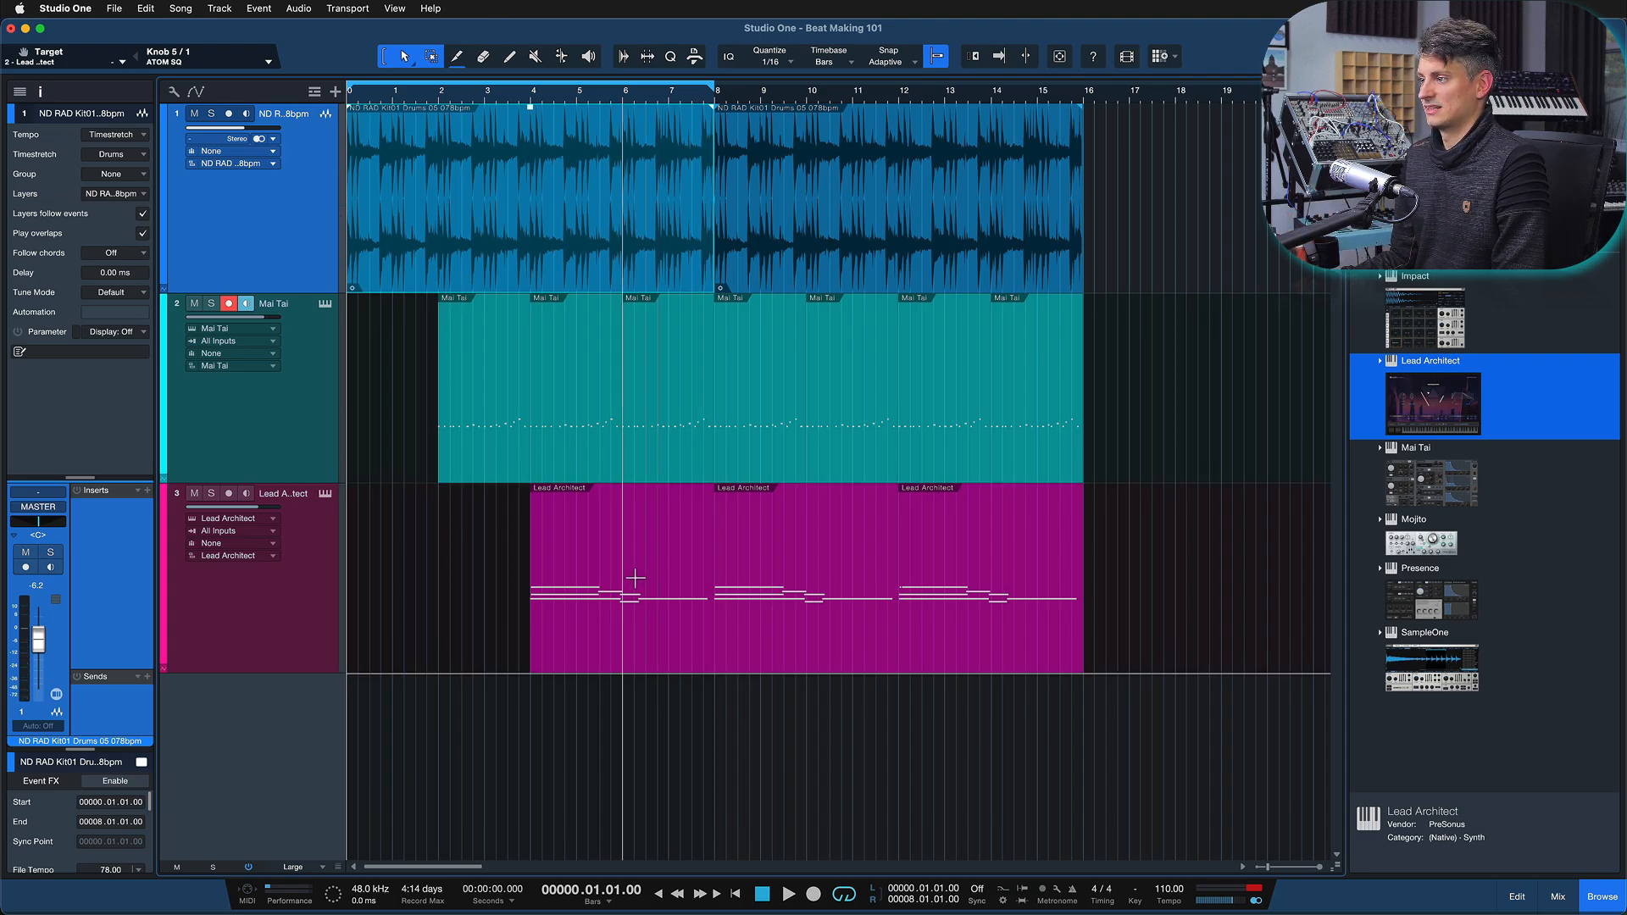
Set the Mai Tai channel volume to +3.3 dB and the Lead Architect volume to +1.7 dB during playback
key("space")
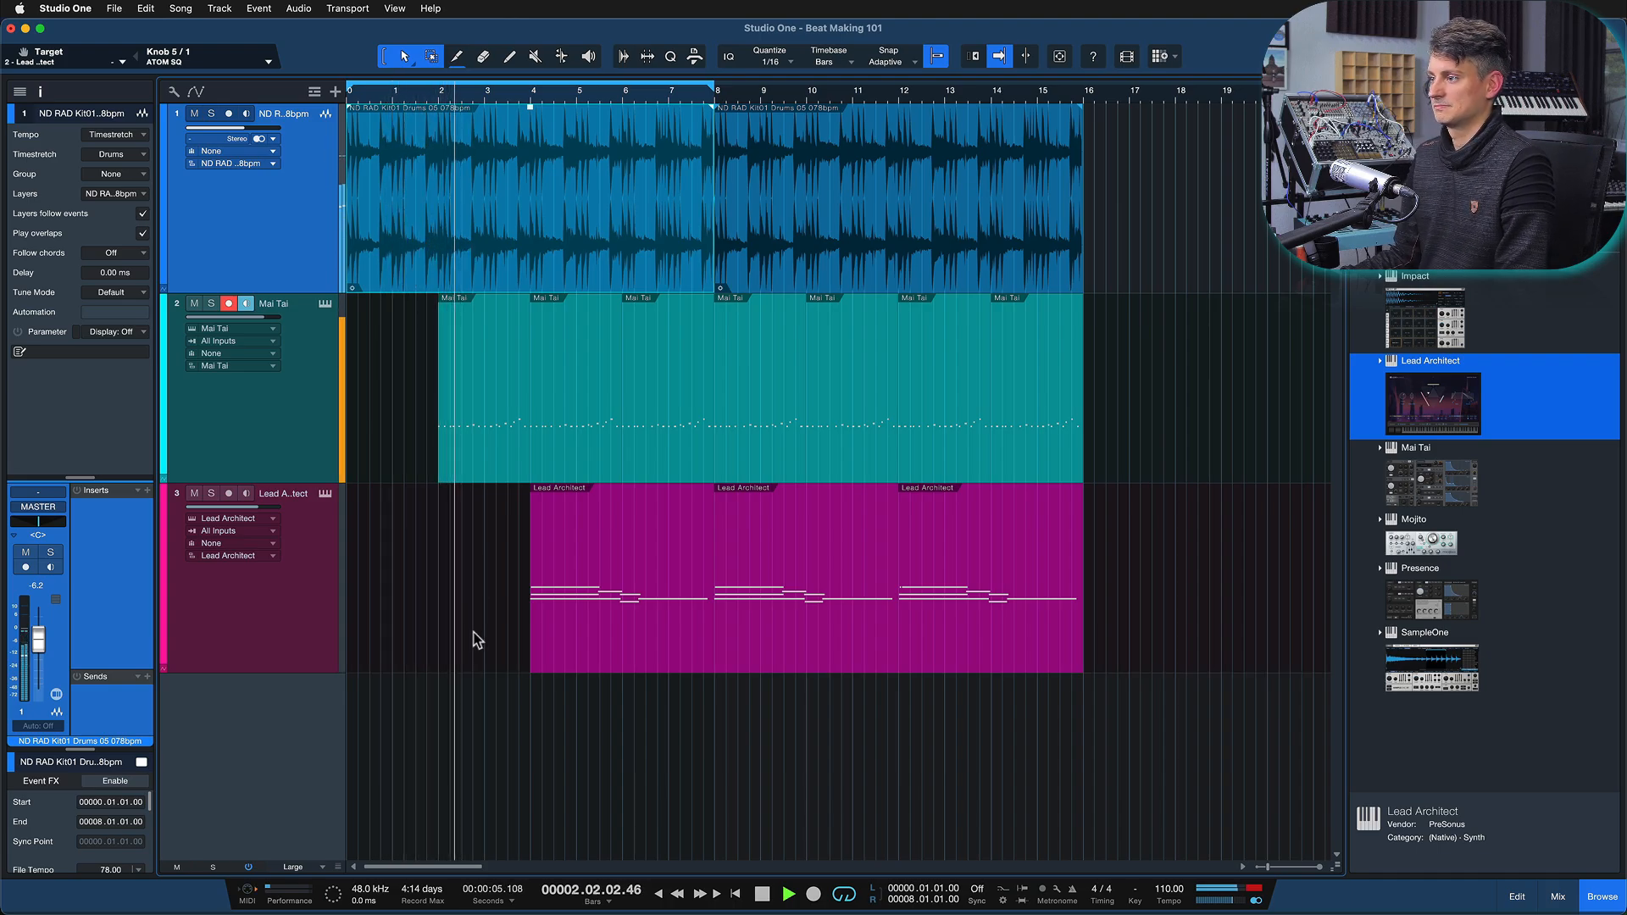
left_click(328, 397)
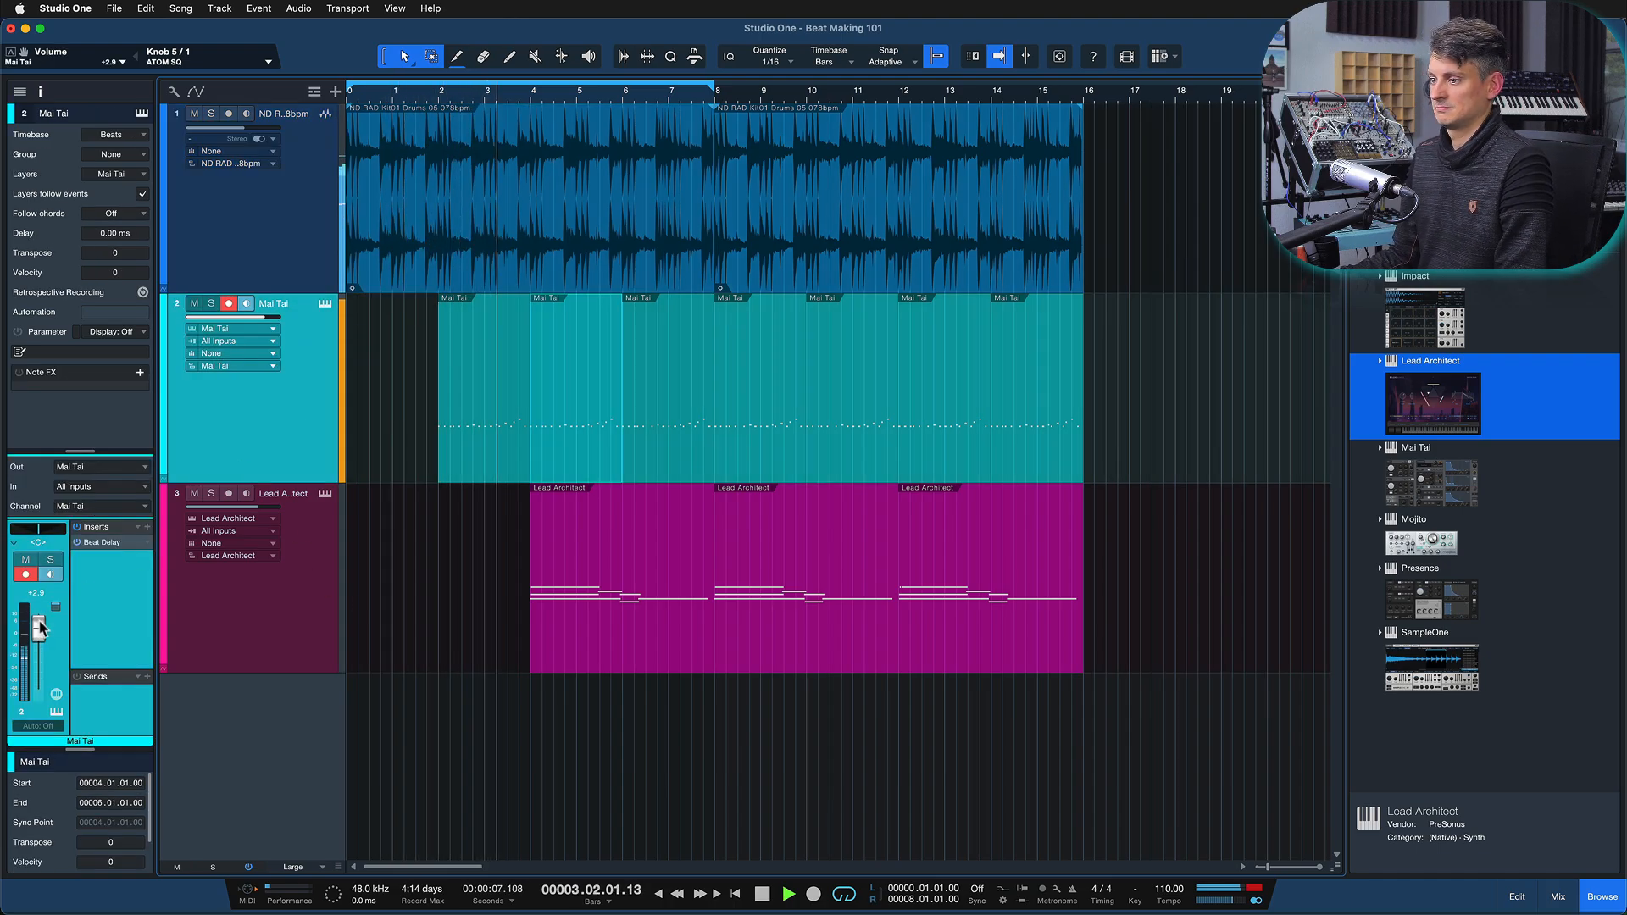
left_click_drag(40, 622, 42, 623)
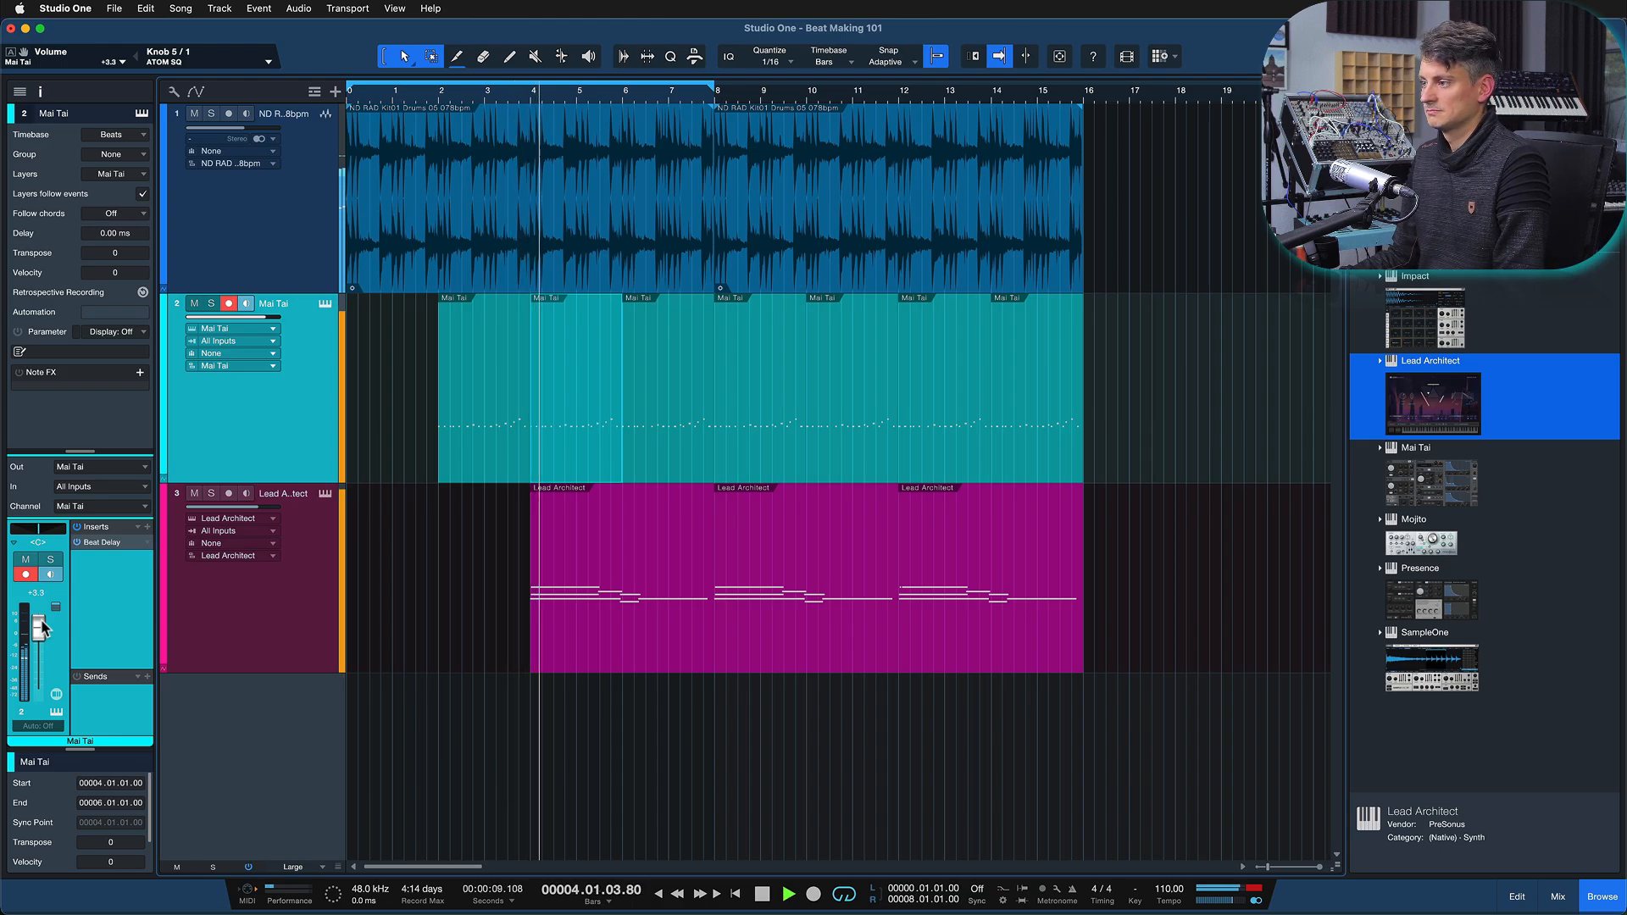
left_click(176, 592)
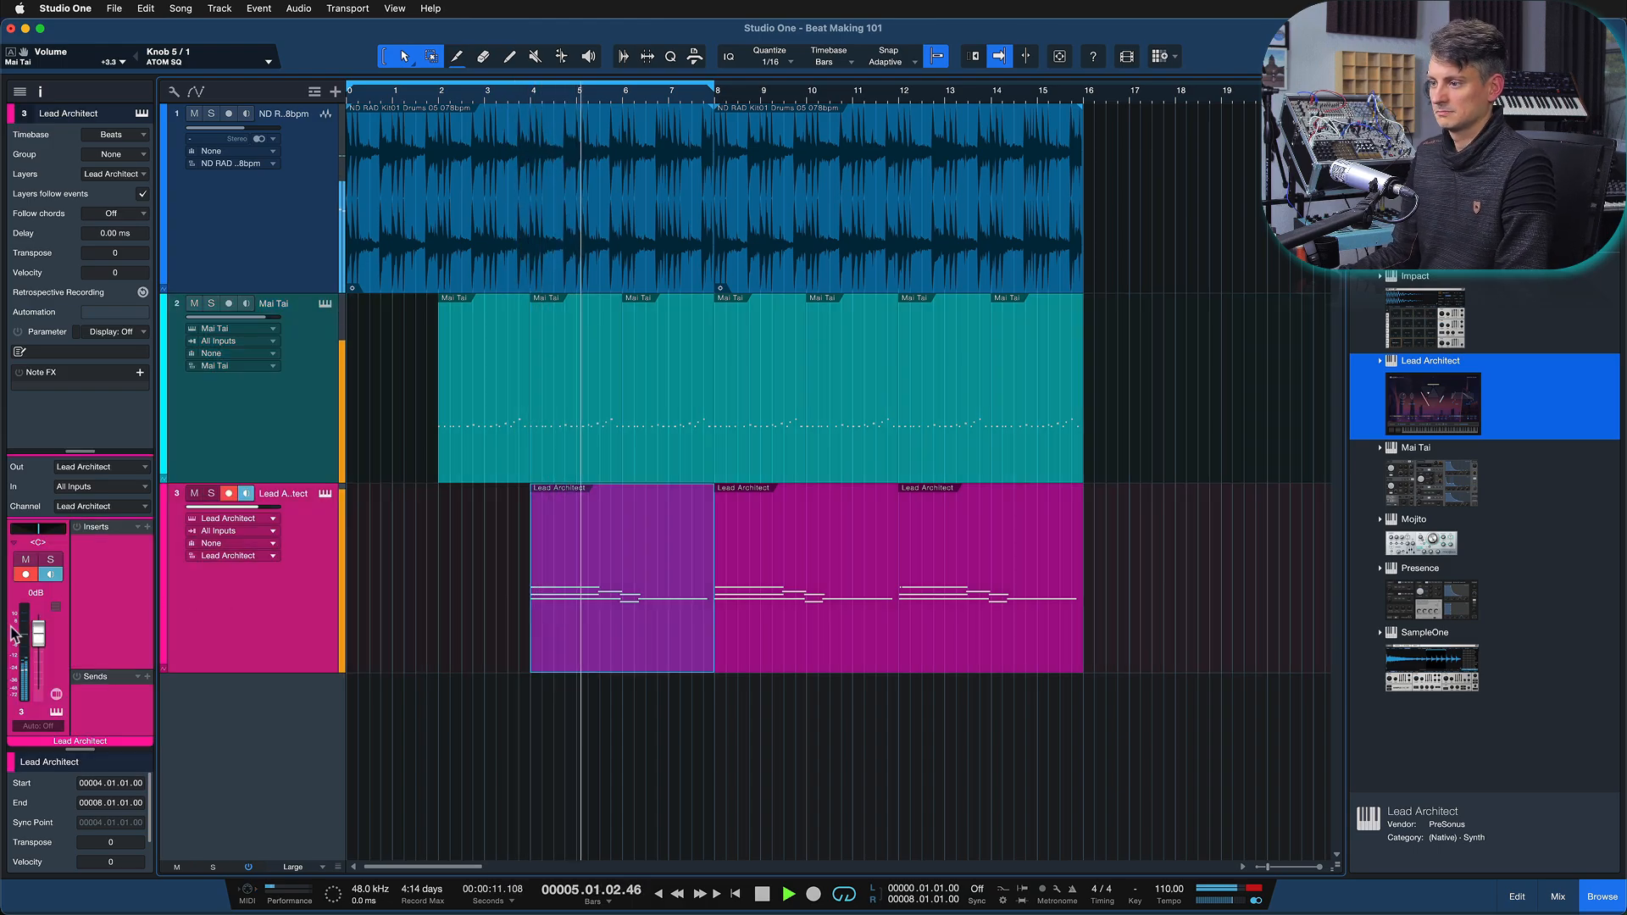
left_click_drag(39, 637, 38, 637)
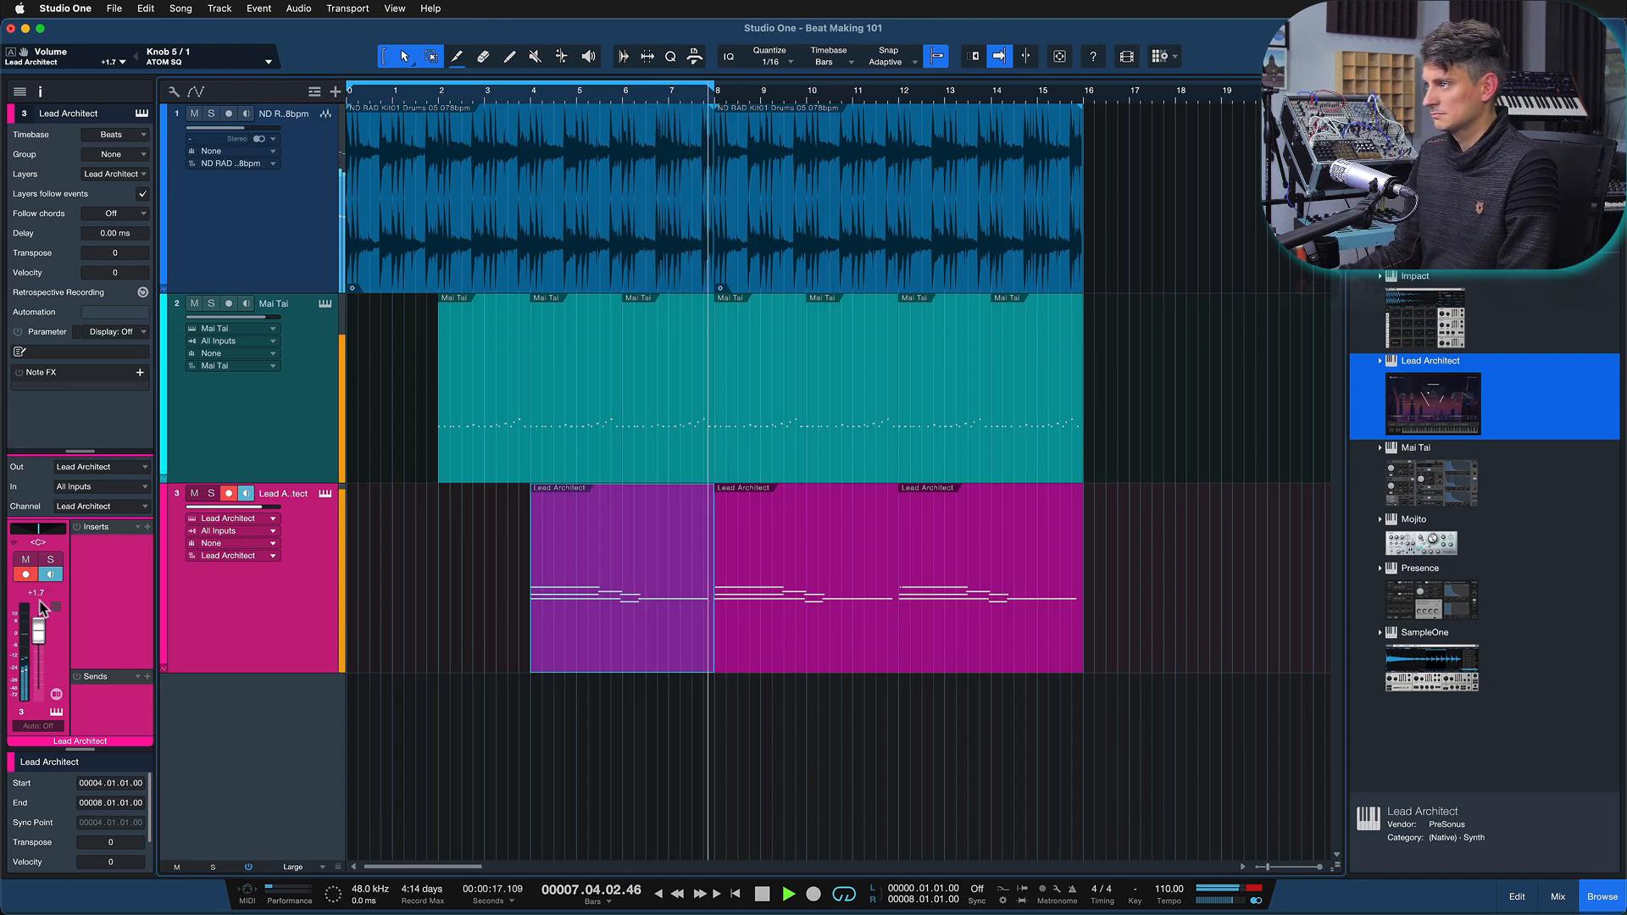
key("space")
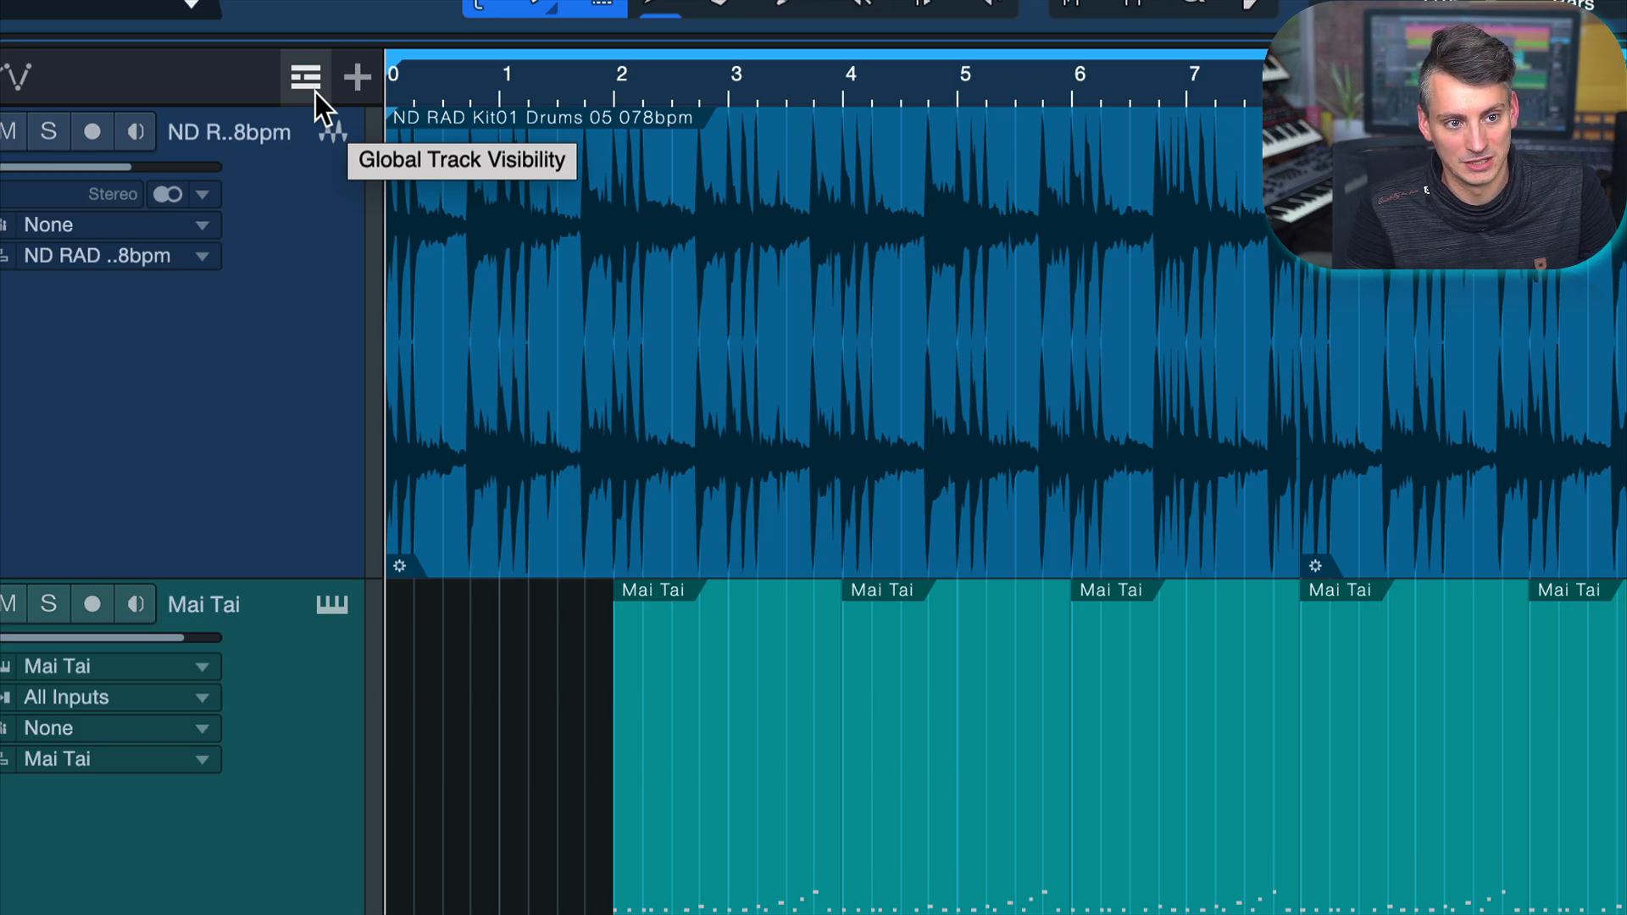
Show the Arranger track and draw Intro over bars 0 to 2, Verse over 2 to 8 and Chorus over 8 to 16
left_click(316, 92)
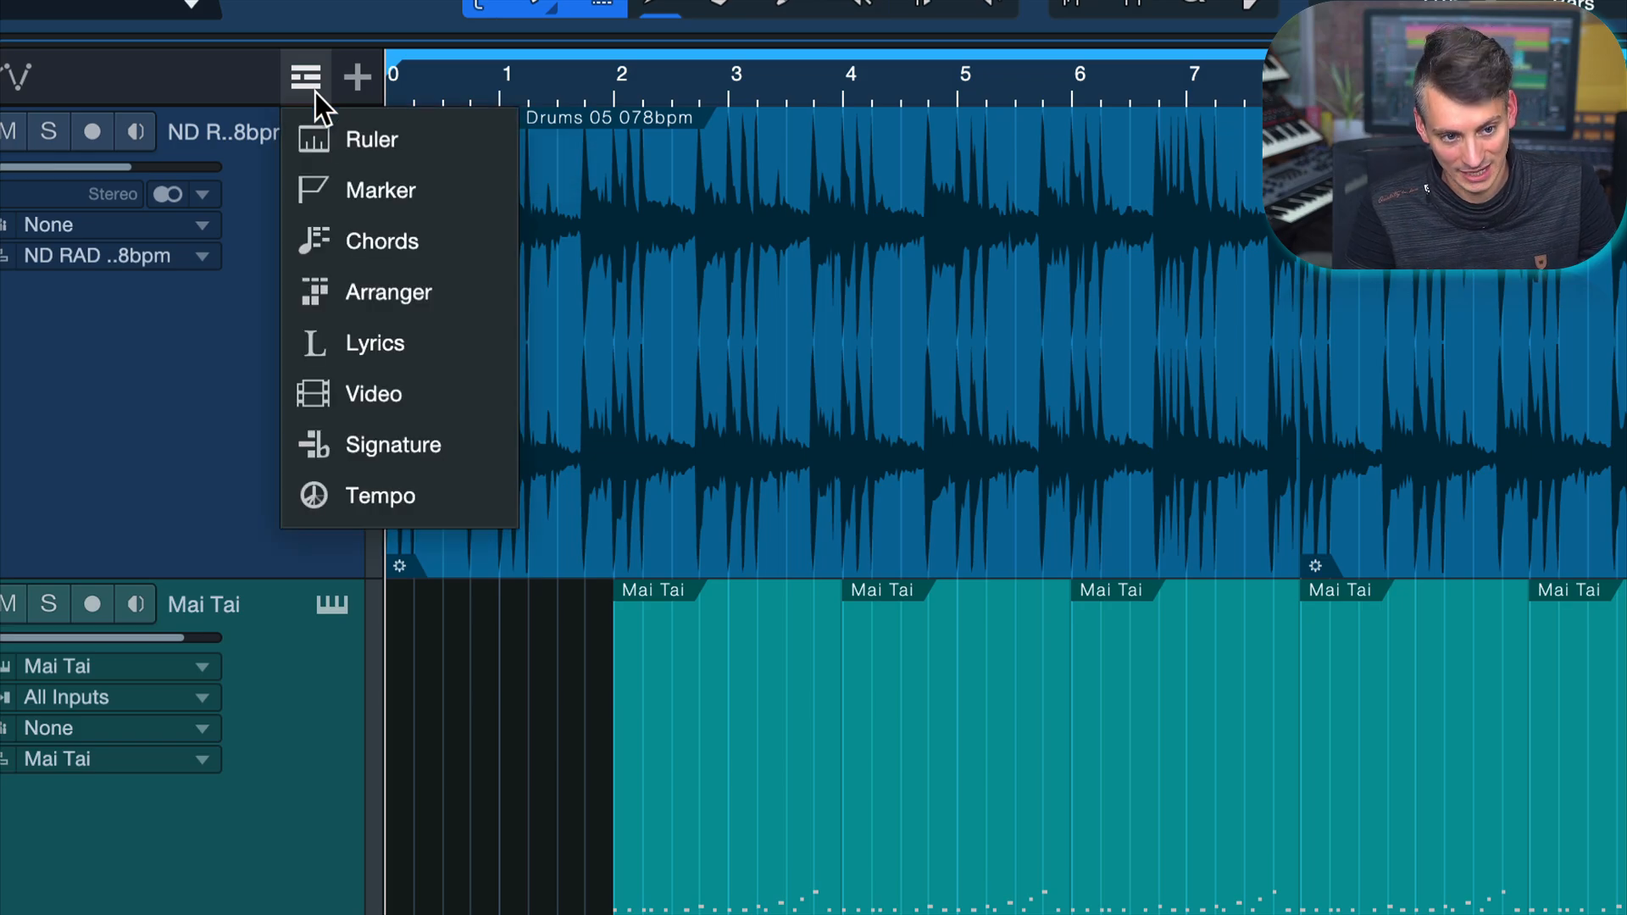
left_click(366, 310)
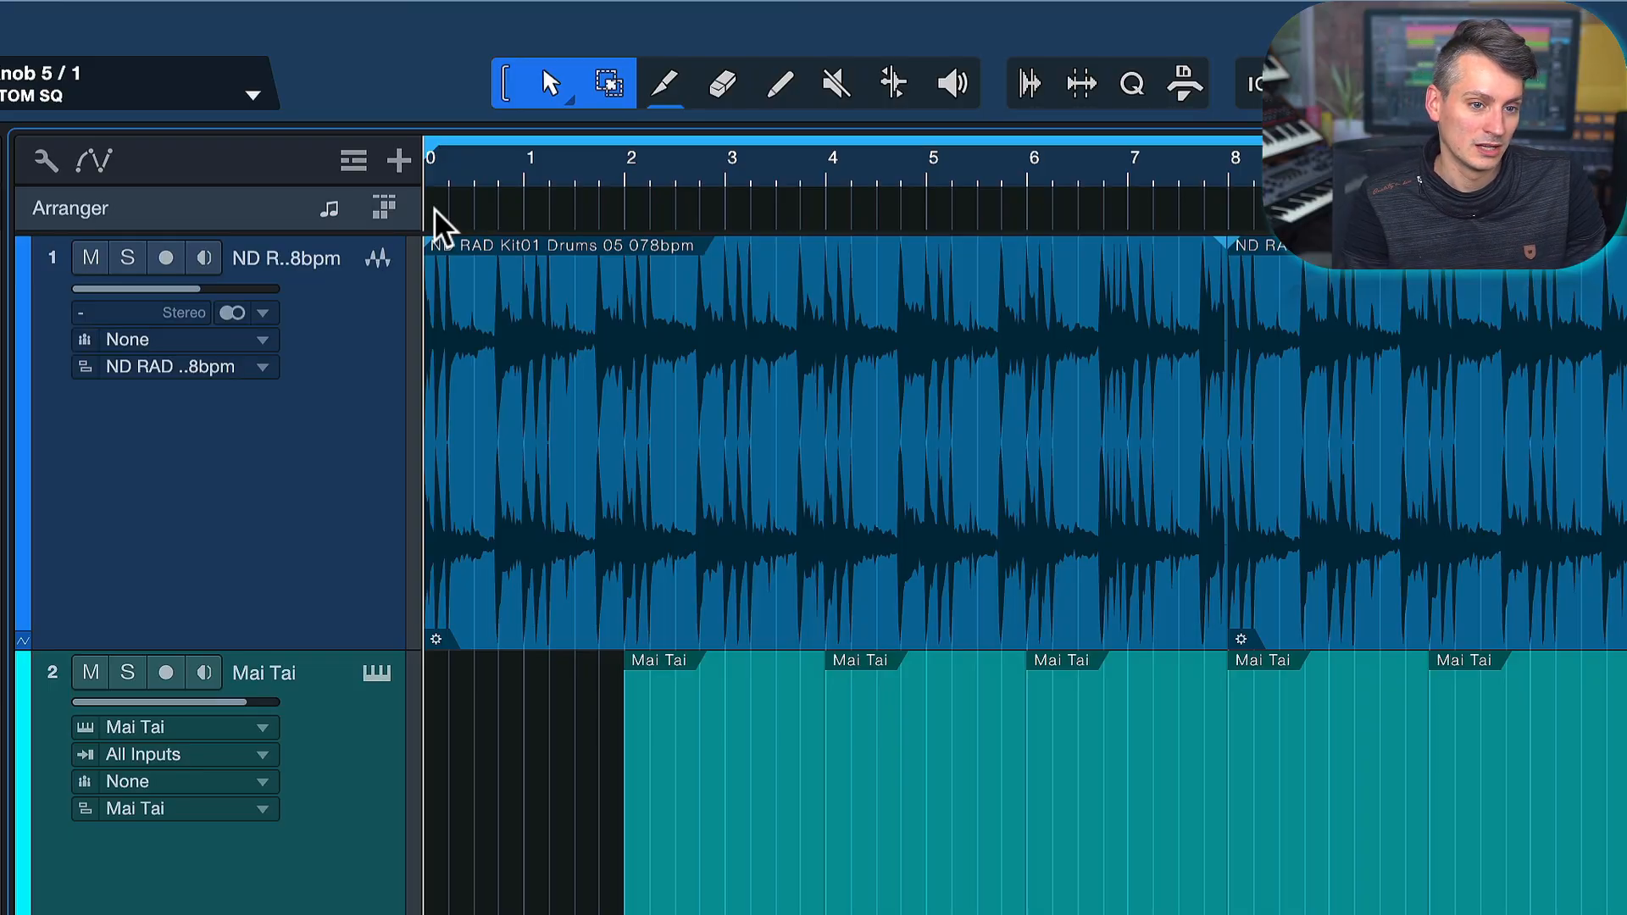
key("super")
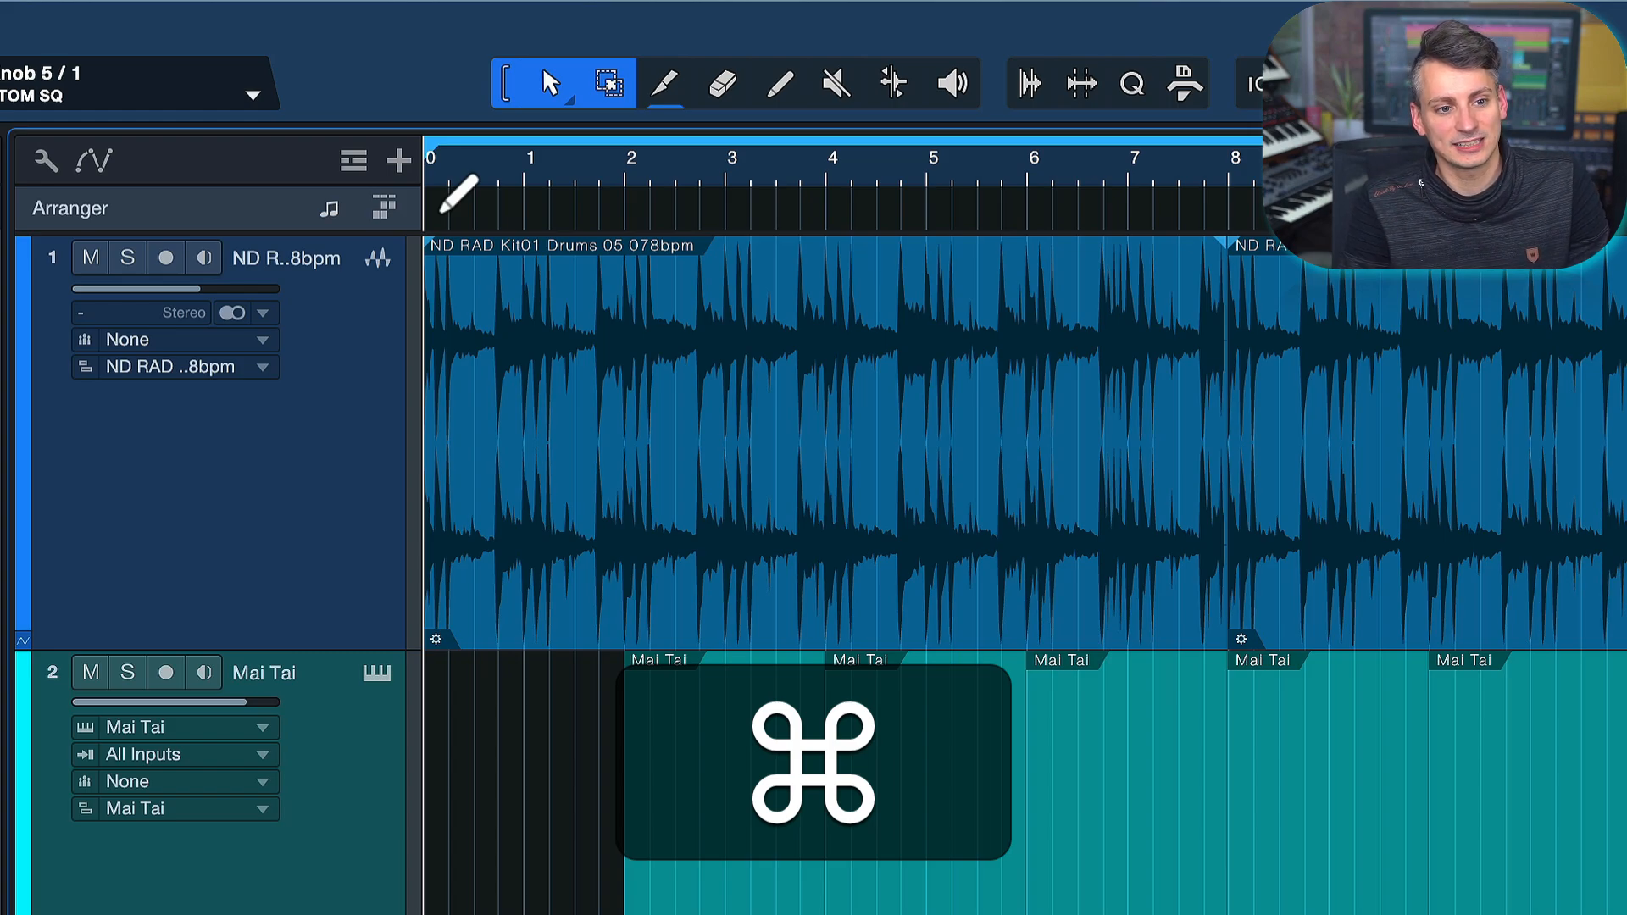
mouse_move(442, 210)
left_mouse_down()
mouse_move(775, 174)
mouse_move(649, 168)
mouse_move(647, 207)
mouse_move(1248, 166)
left_mouse_up()
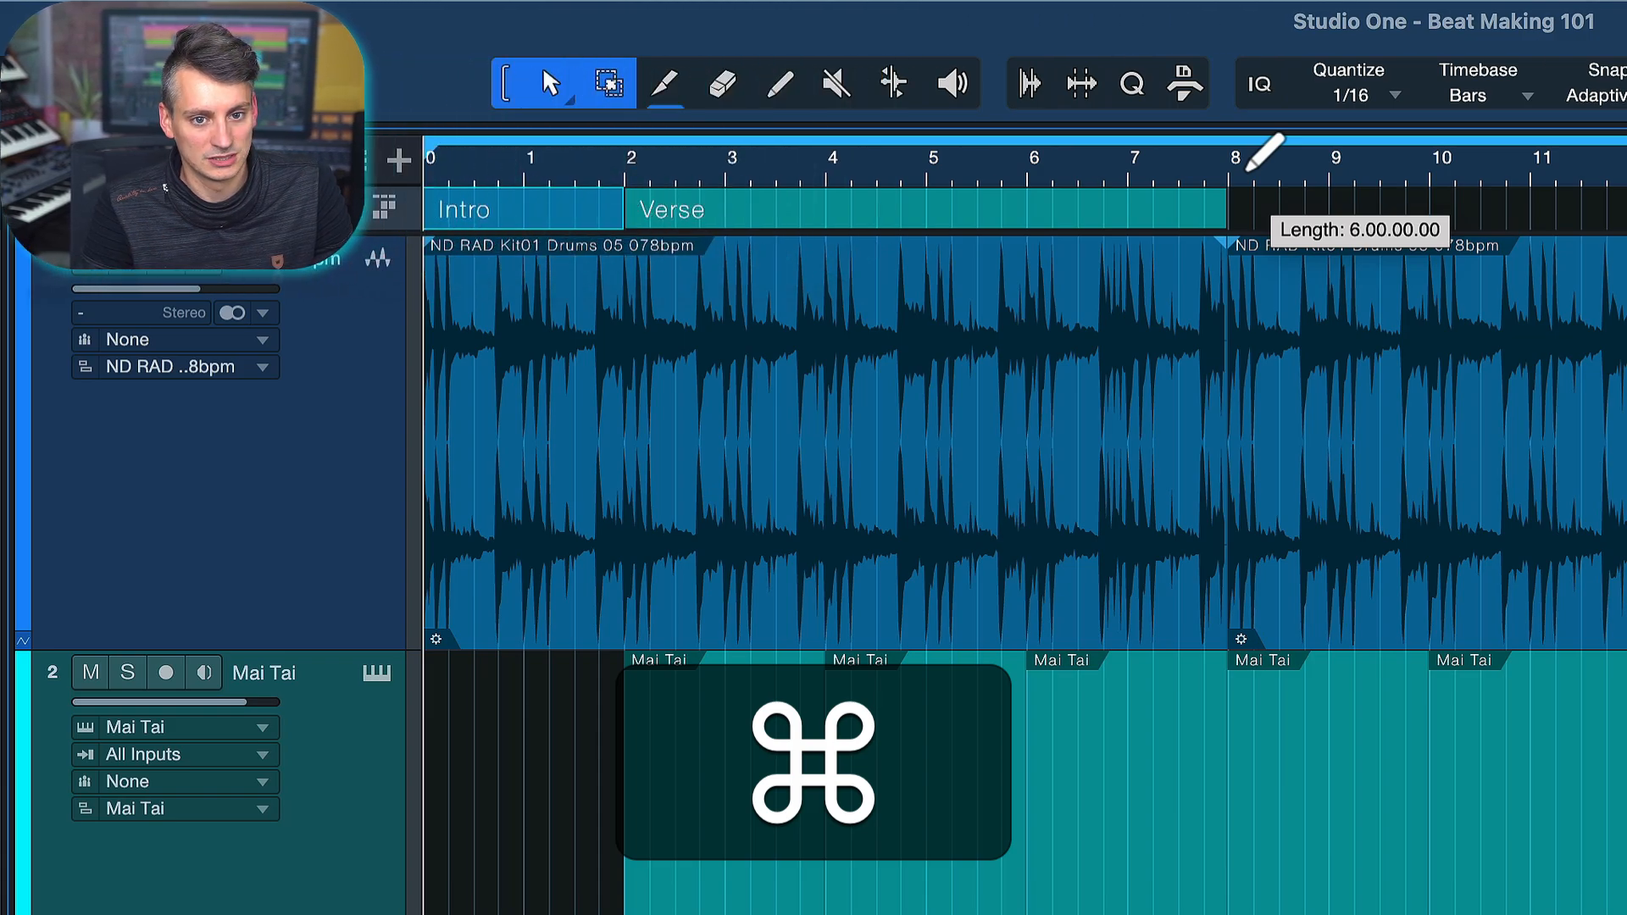
mouse_move(1247, 167)
left_mouse_down()
mouse_move(1624, 196)
mouse_move(1468, 173)
left_mouse_up()
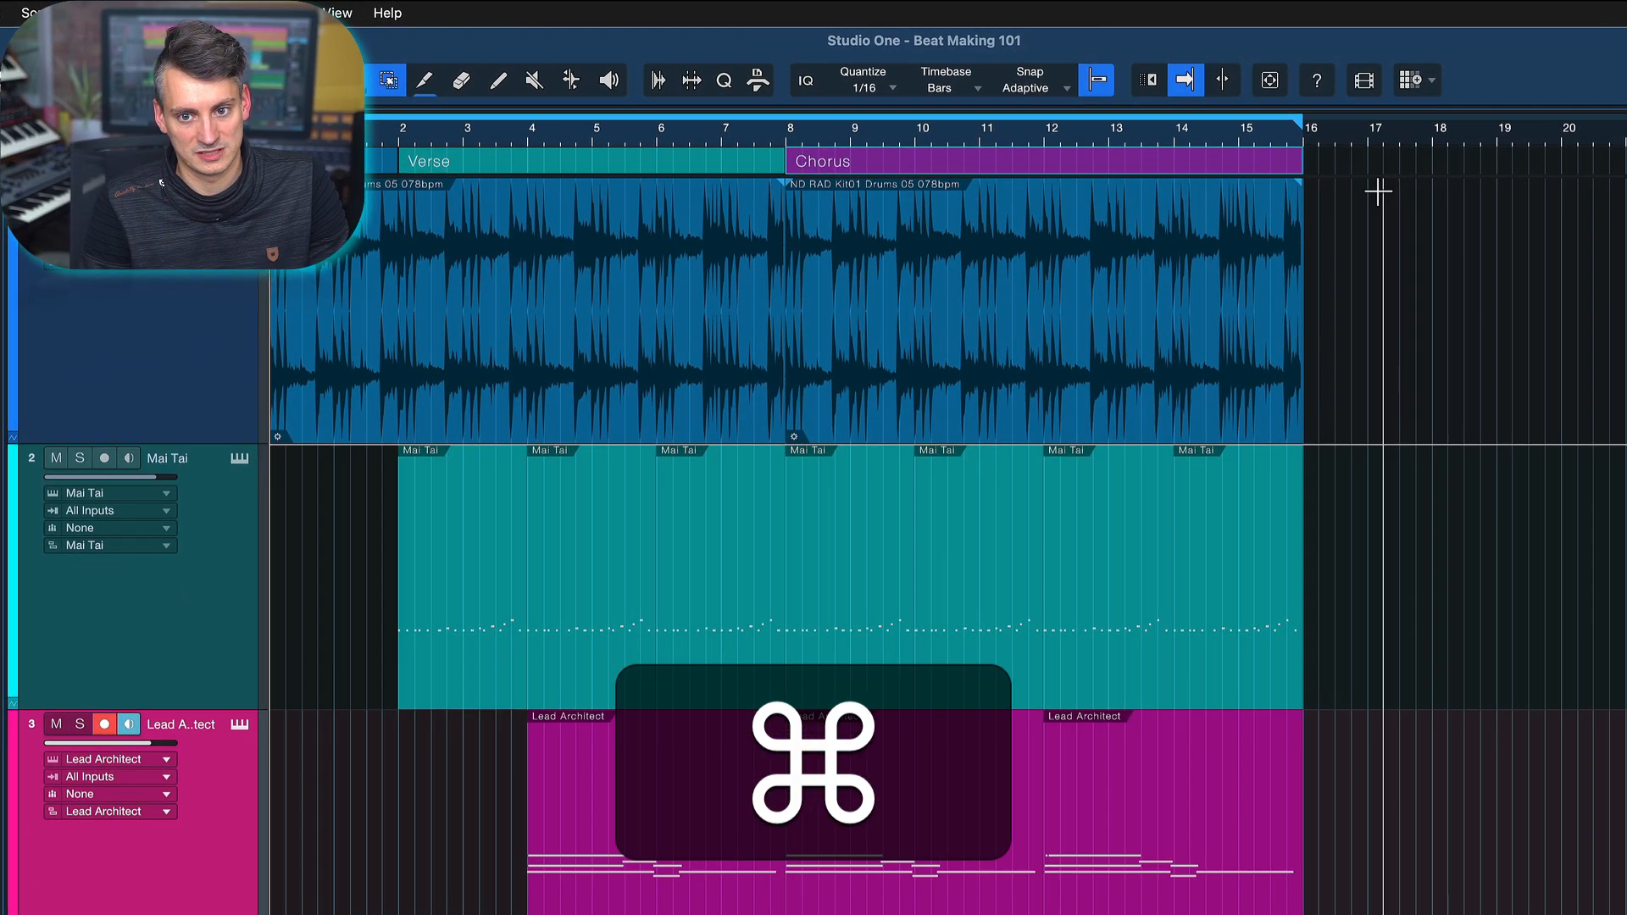
Try moving the Verse section behind the Chorus in the Arranger track, and undo the move
left_click(509, 159)
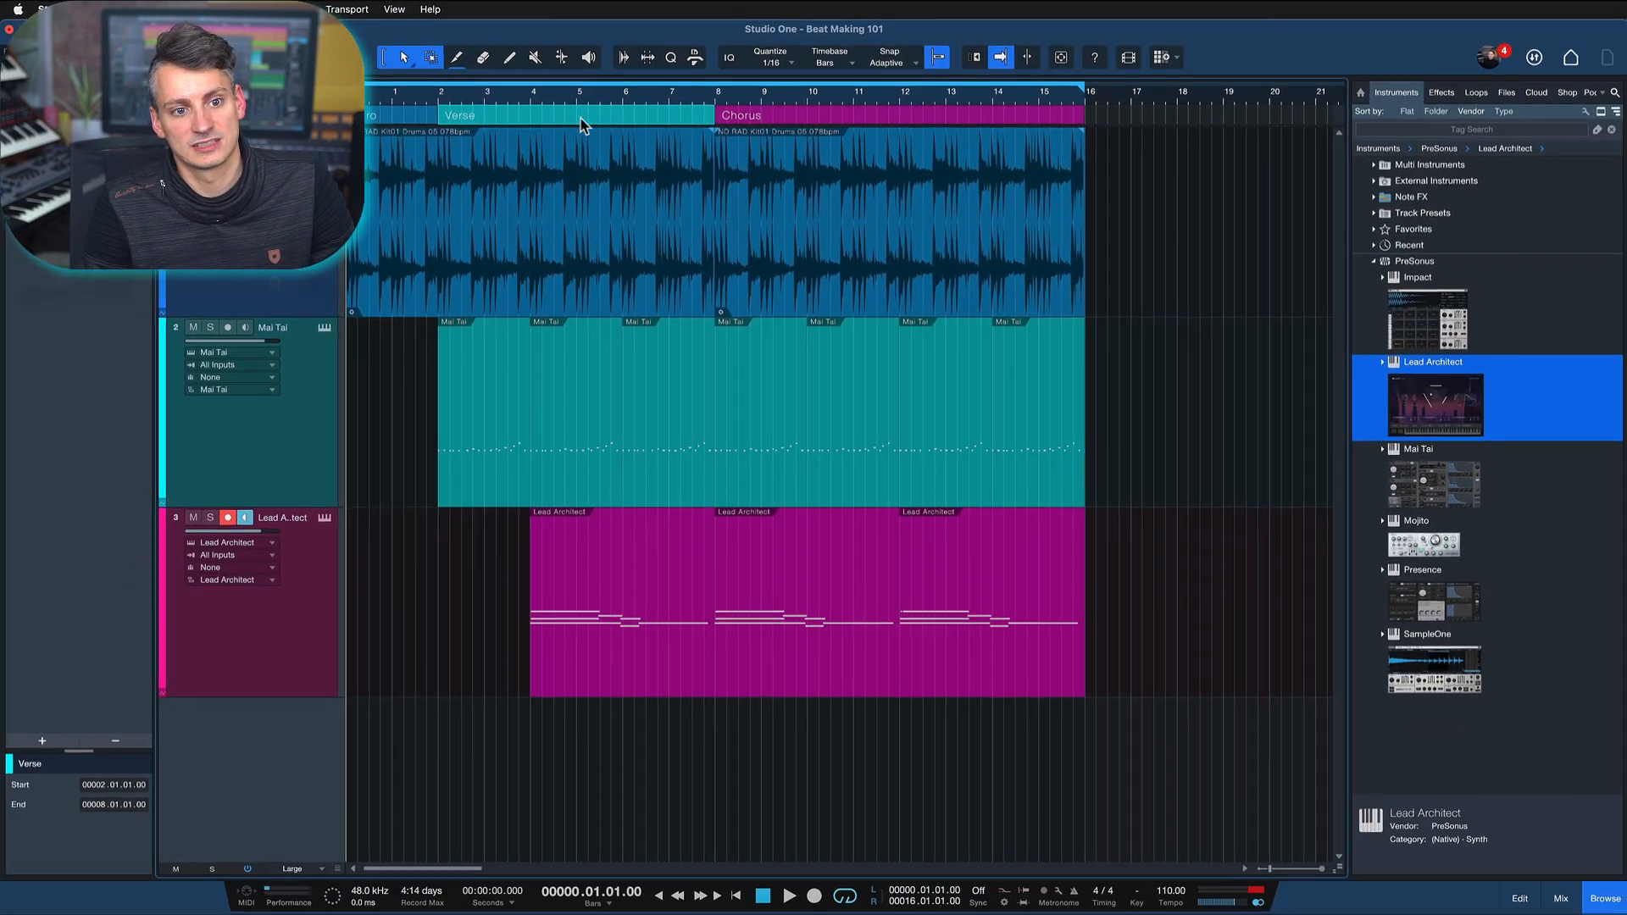
left_click(725, 115)
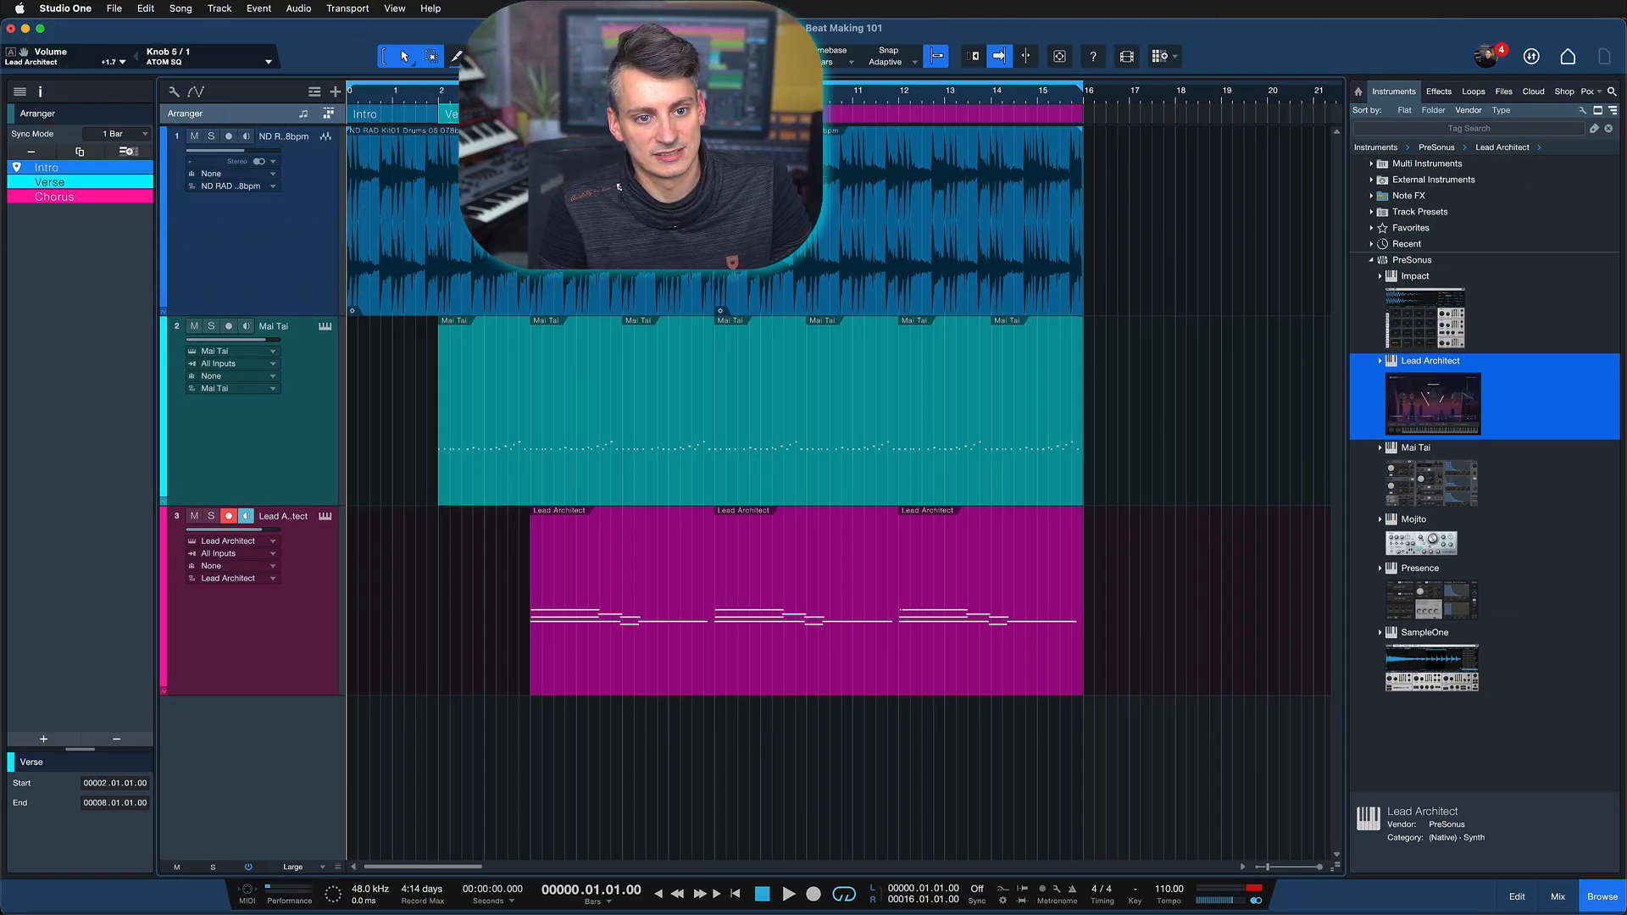
left_click(405, 112)
left_click(535, 109)
key("w")
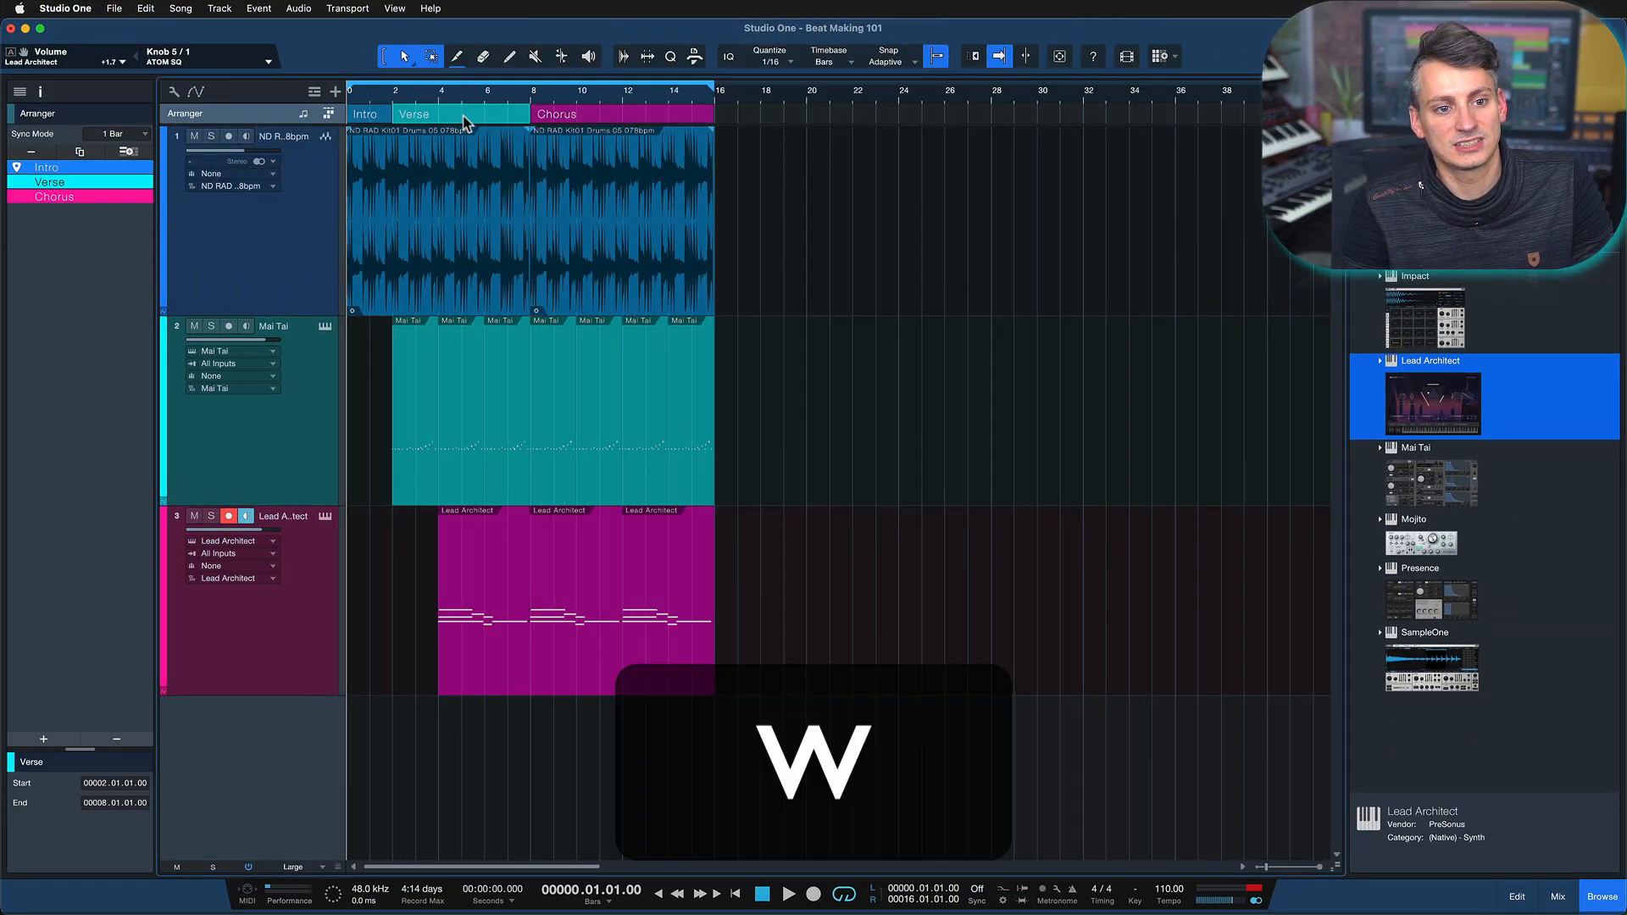
left_click_drag(439, 112, 789, 115)
key("super+z")
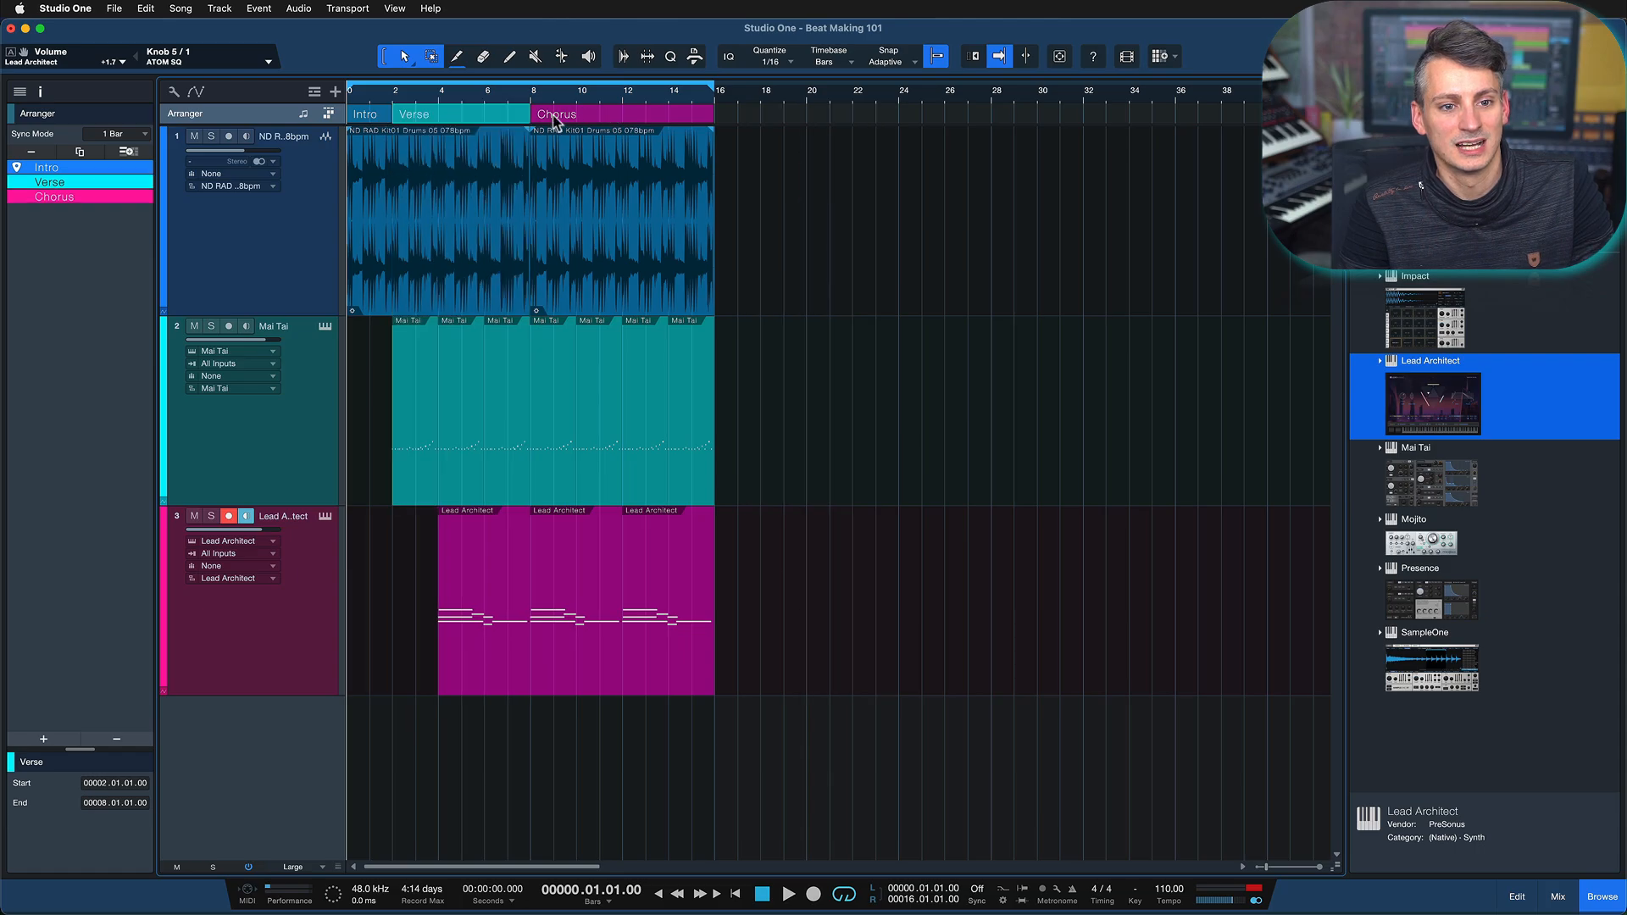
Try moving the Chorus section in front of the Verse, and undo the reordering
left_click(633, 115)
left_click_drag(632, 115, 471, 128)
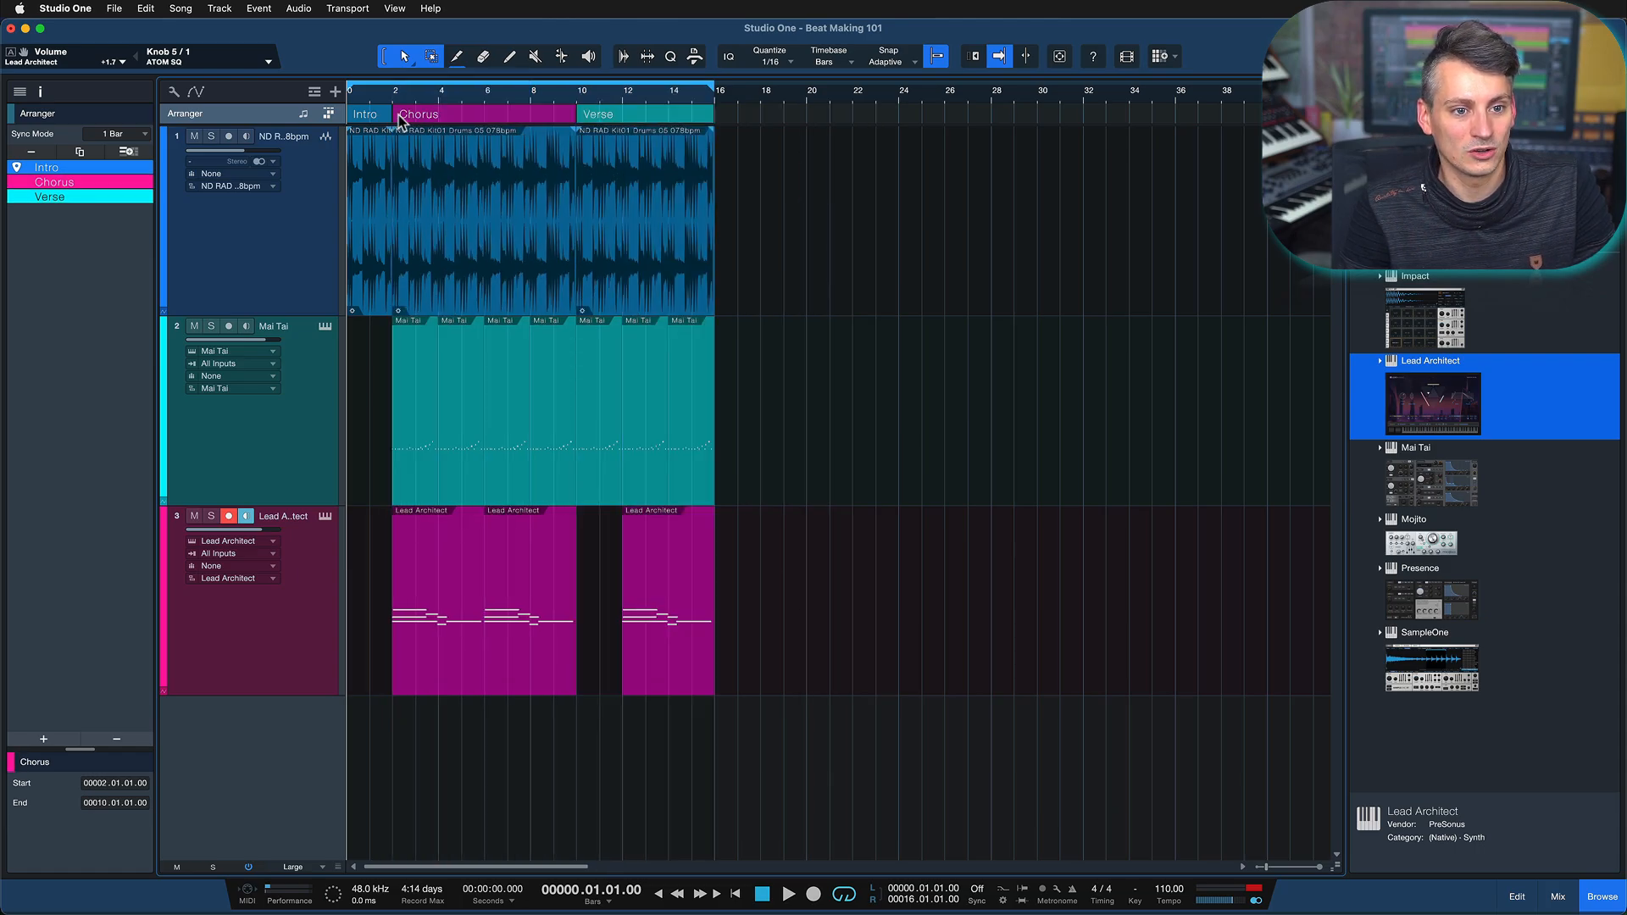
key("super+z")
Duplicate the Verse section four times in the Arranger track, extending the song to bar 40
left_click(507, 119)
key("d")
key("d")
key("d")
key("d")
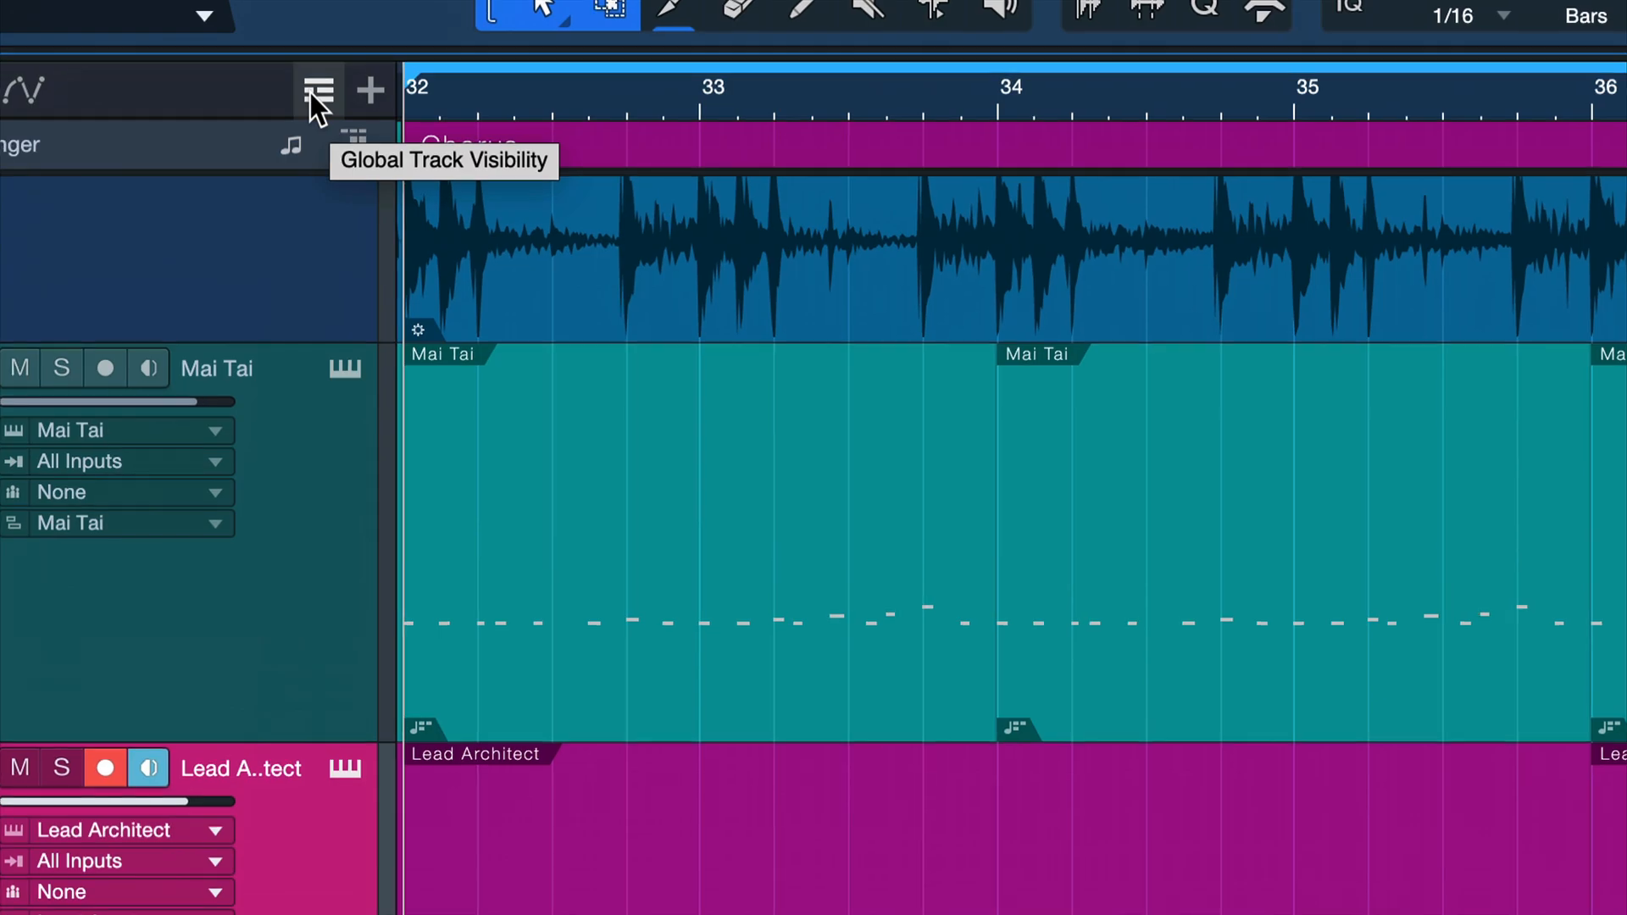
Show the Chords track and draw a C chord from bar 32 to bar 36 above the Chorus
left_click(312, 95)
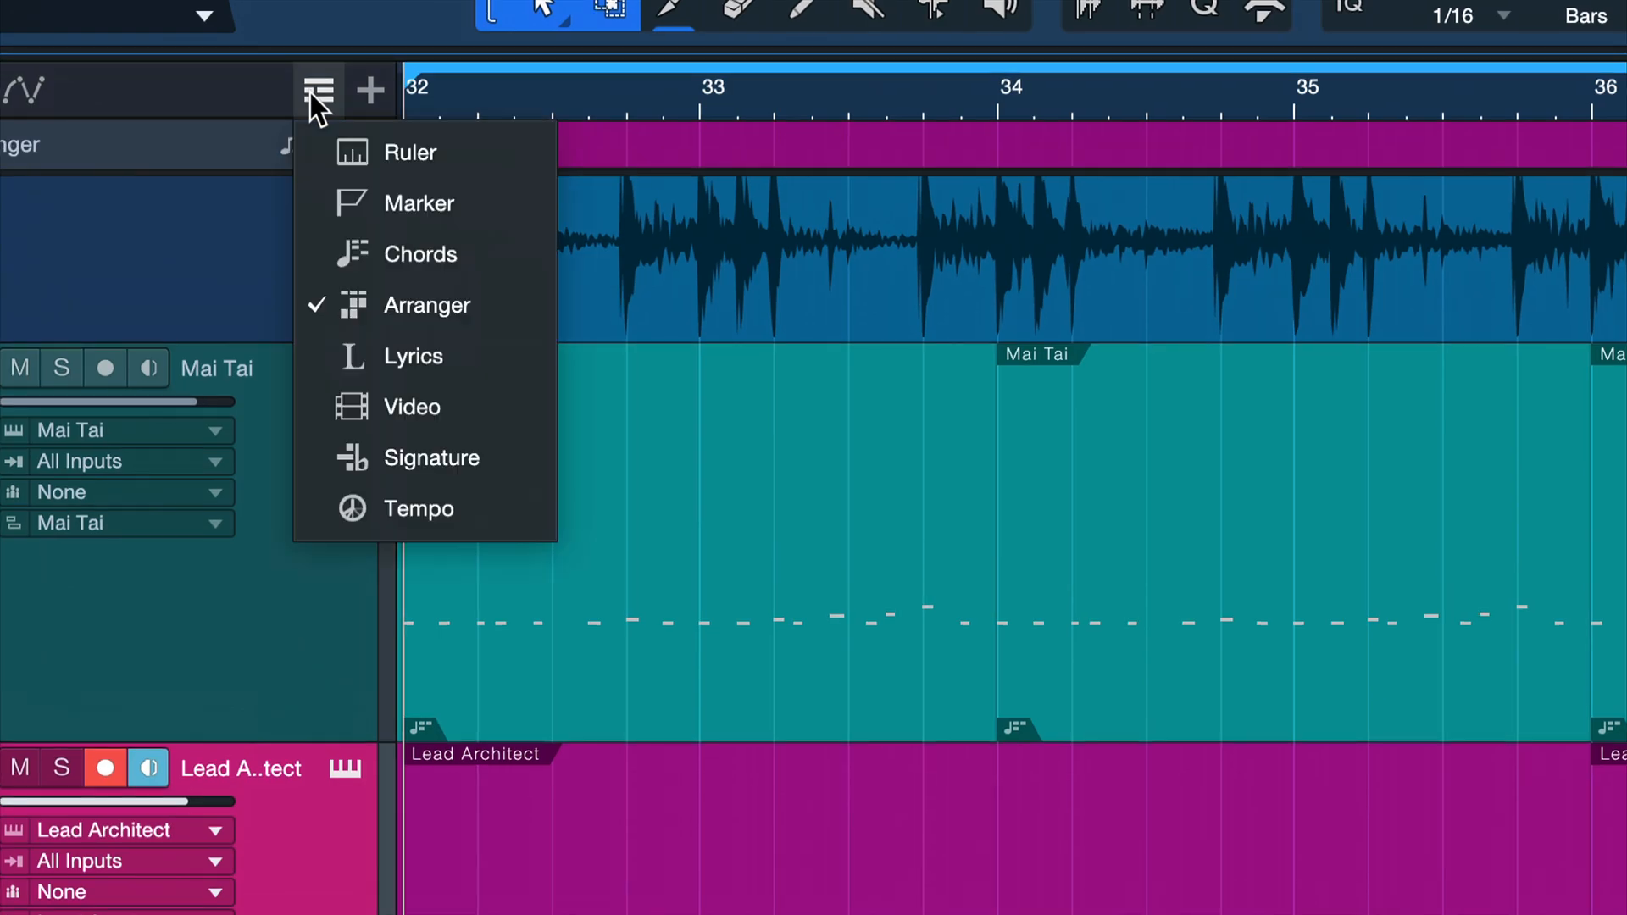
left_click(415, 258)
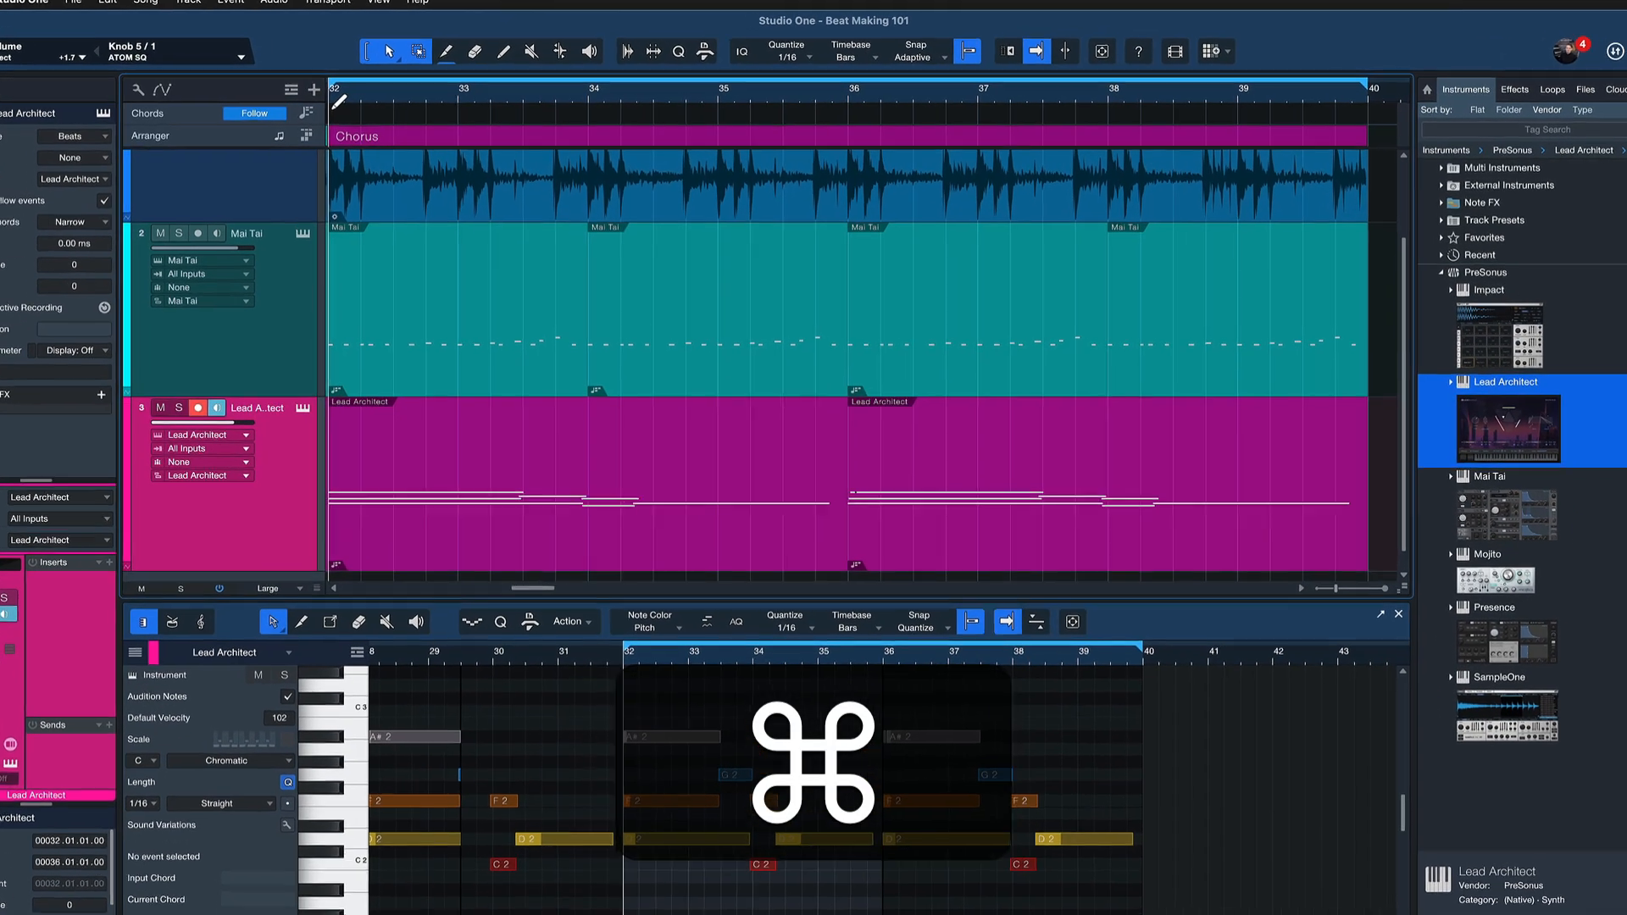
left_click_drag(364, 107, 882, 87)
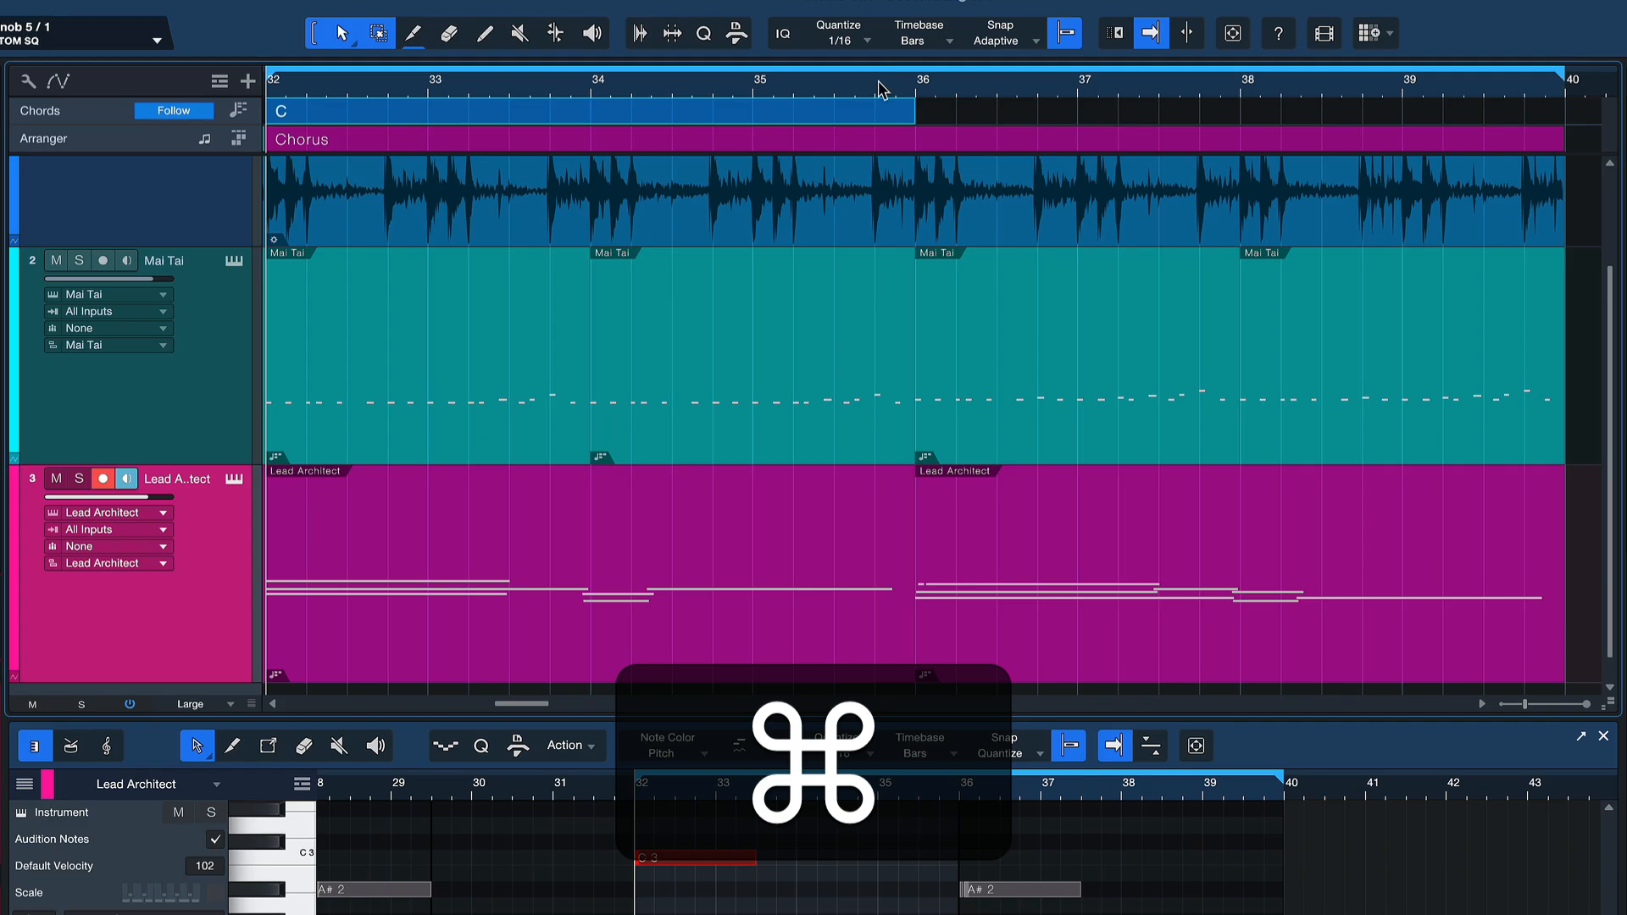
Open the Chord Selector for the chord above the Chorus, try B♭, E♭ and Dm on it, and set it to F
double_click(479, 111)
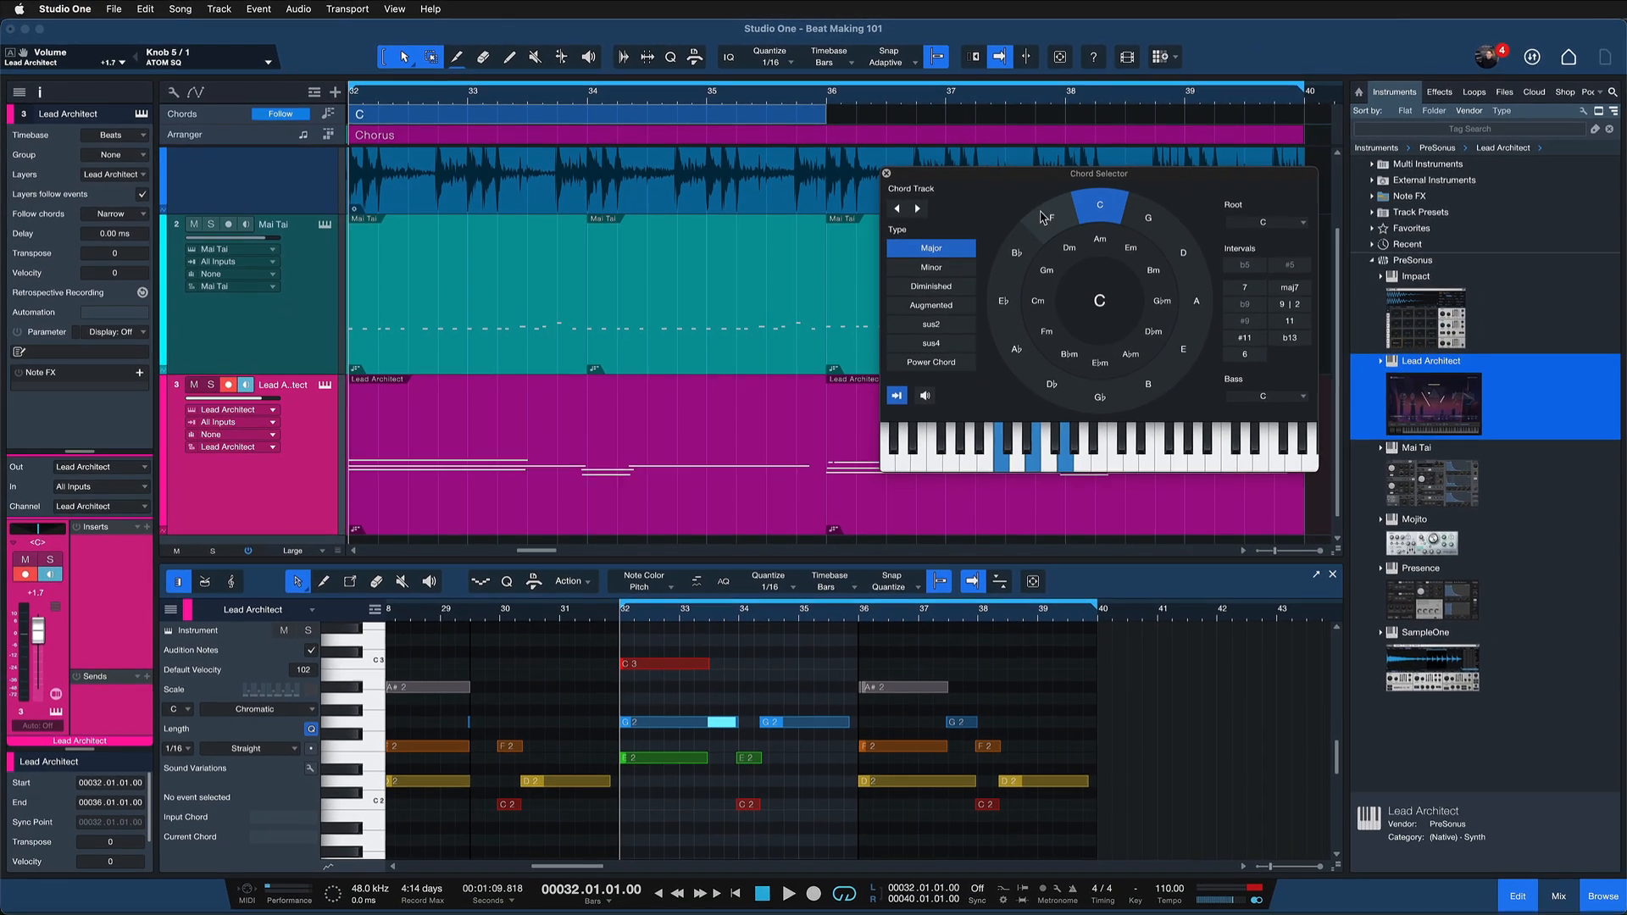
left_click(1046, 219)
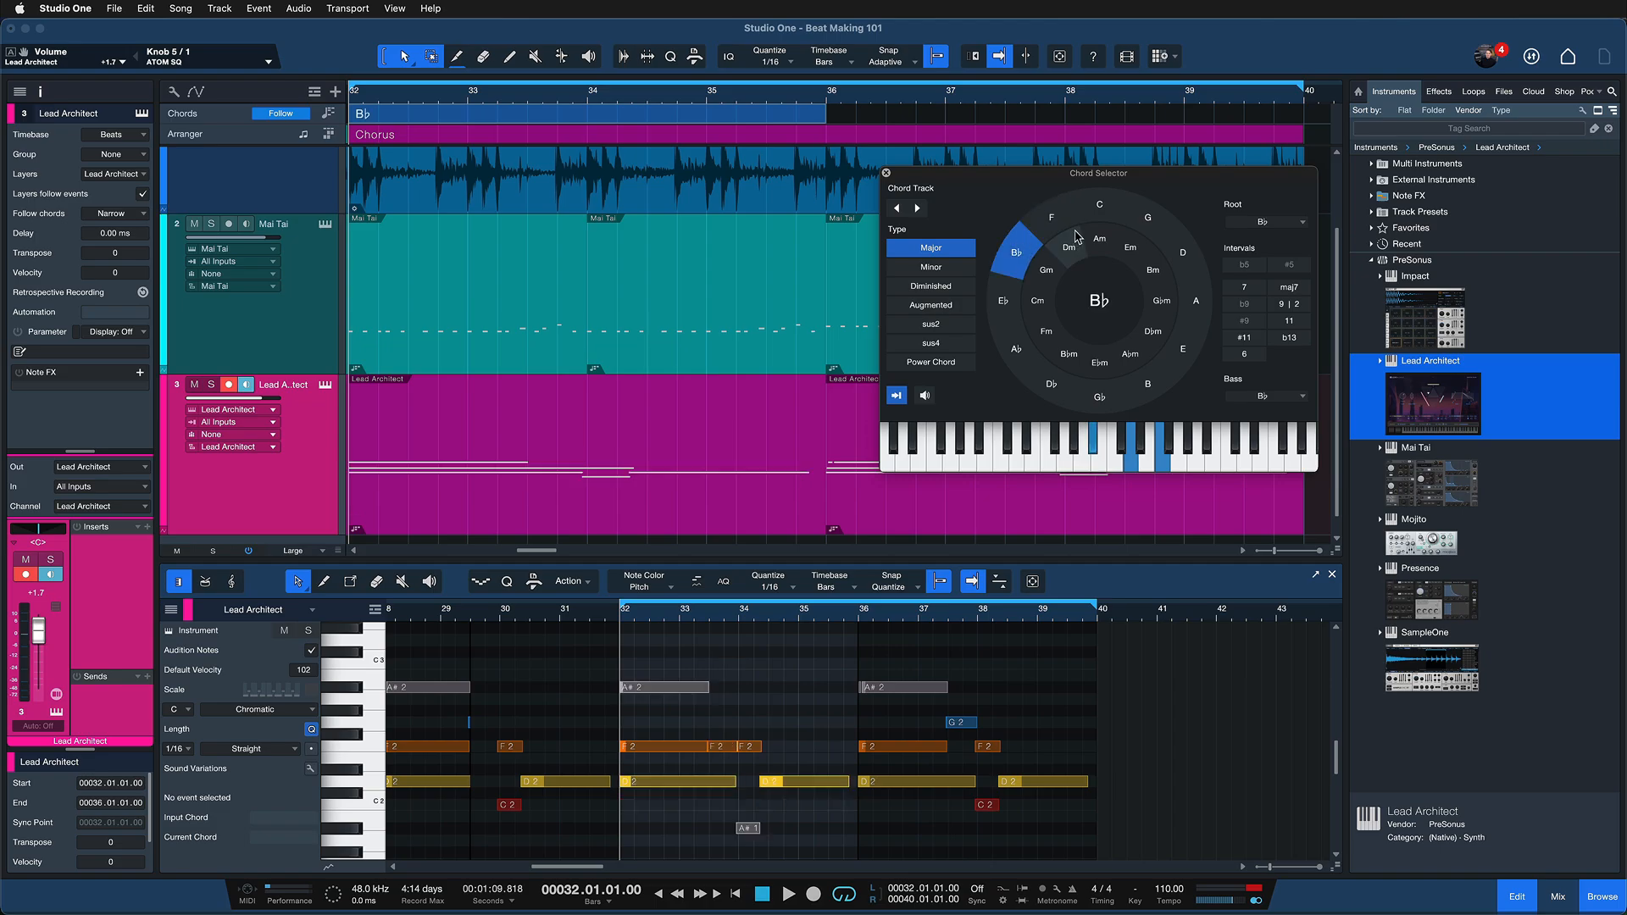
left_click(1017, 251)
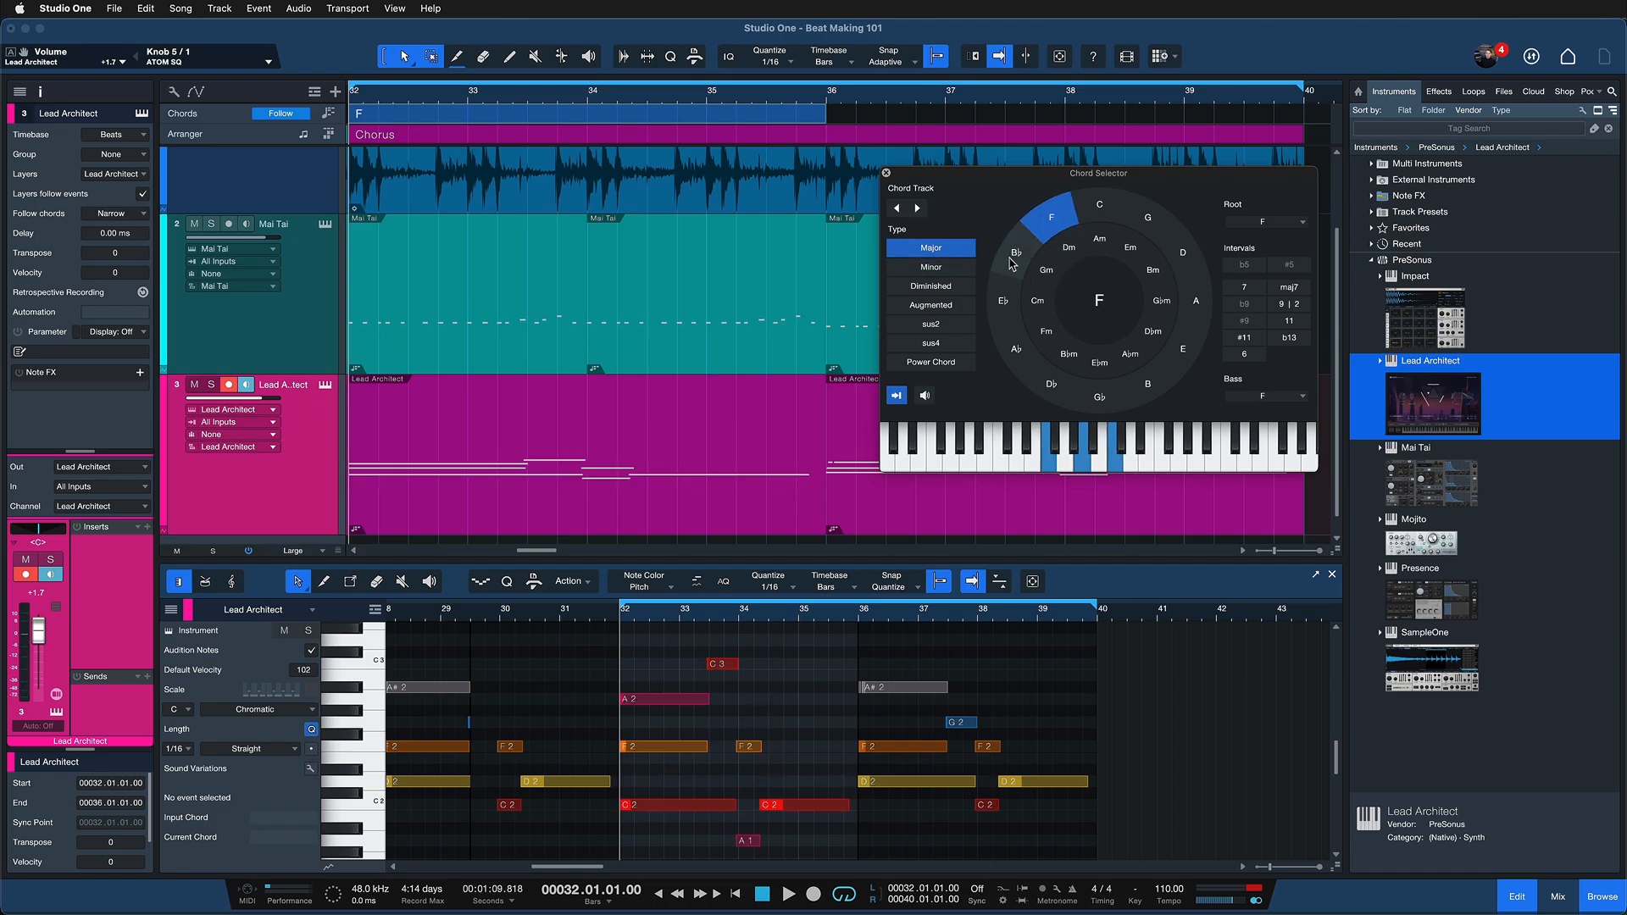
left_click(1015, 312)
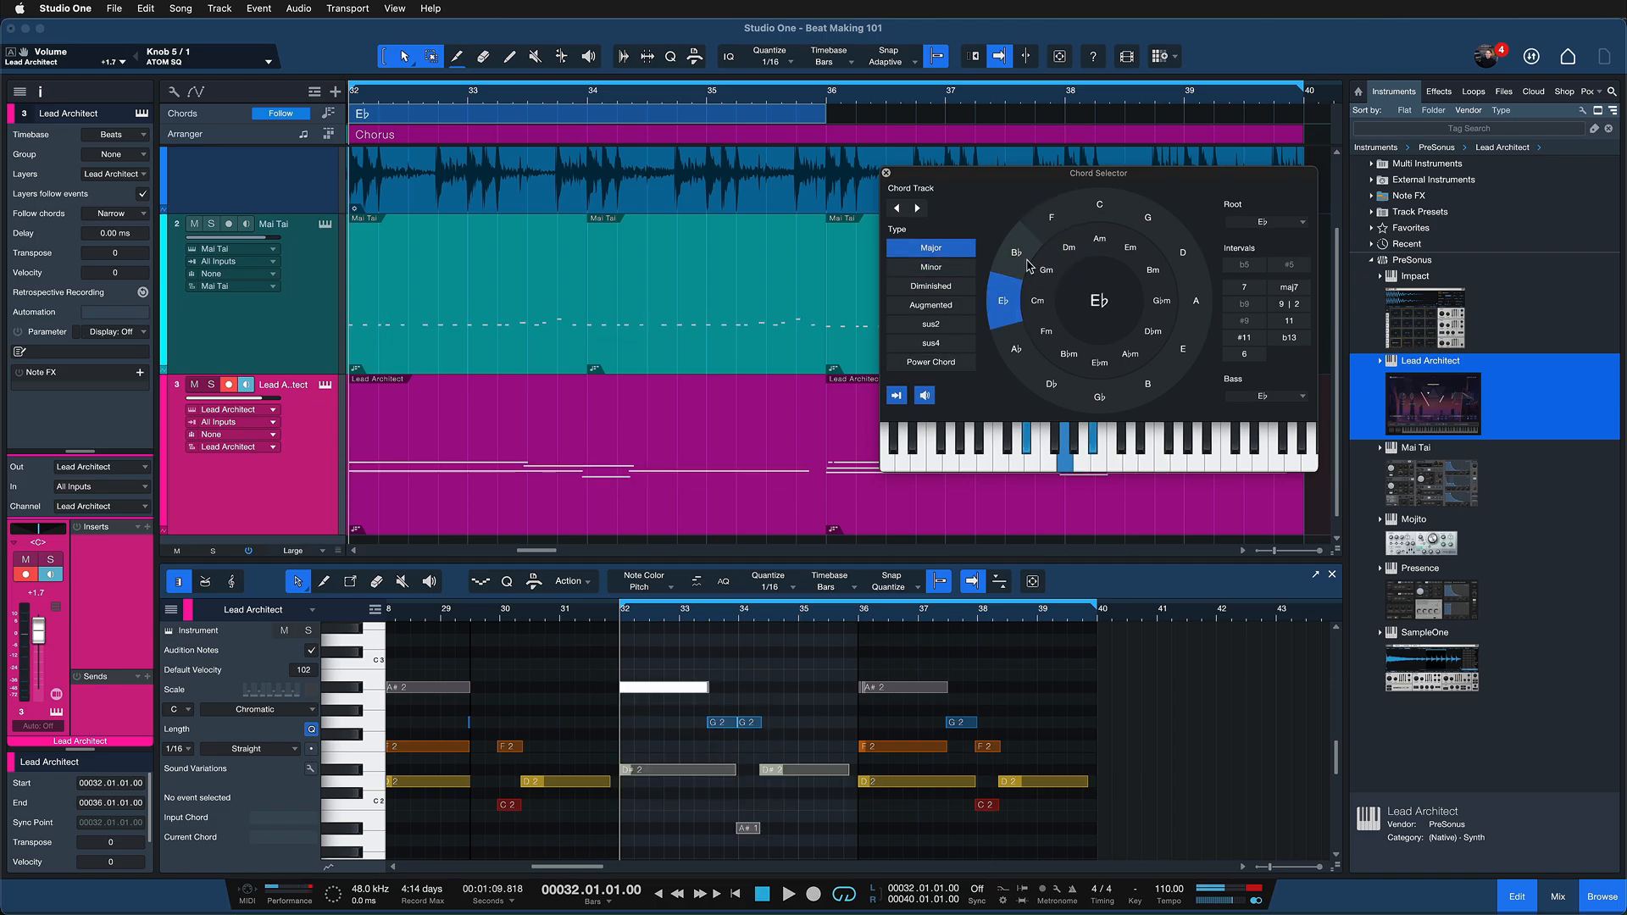
left_click(1028, 261)
left_click(1051, 218)
left_click(1068, 250)
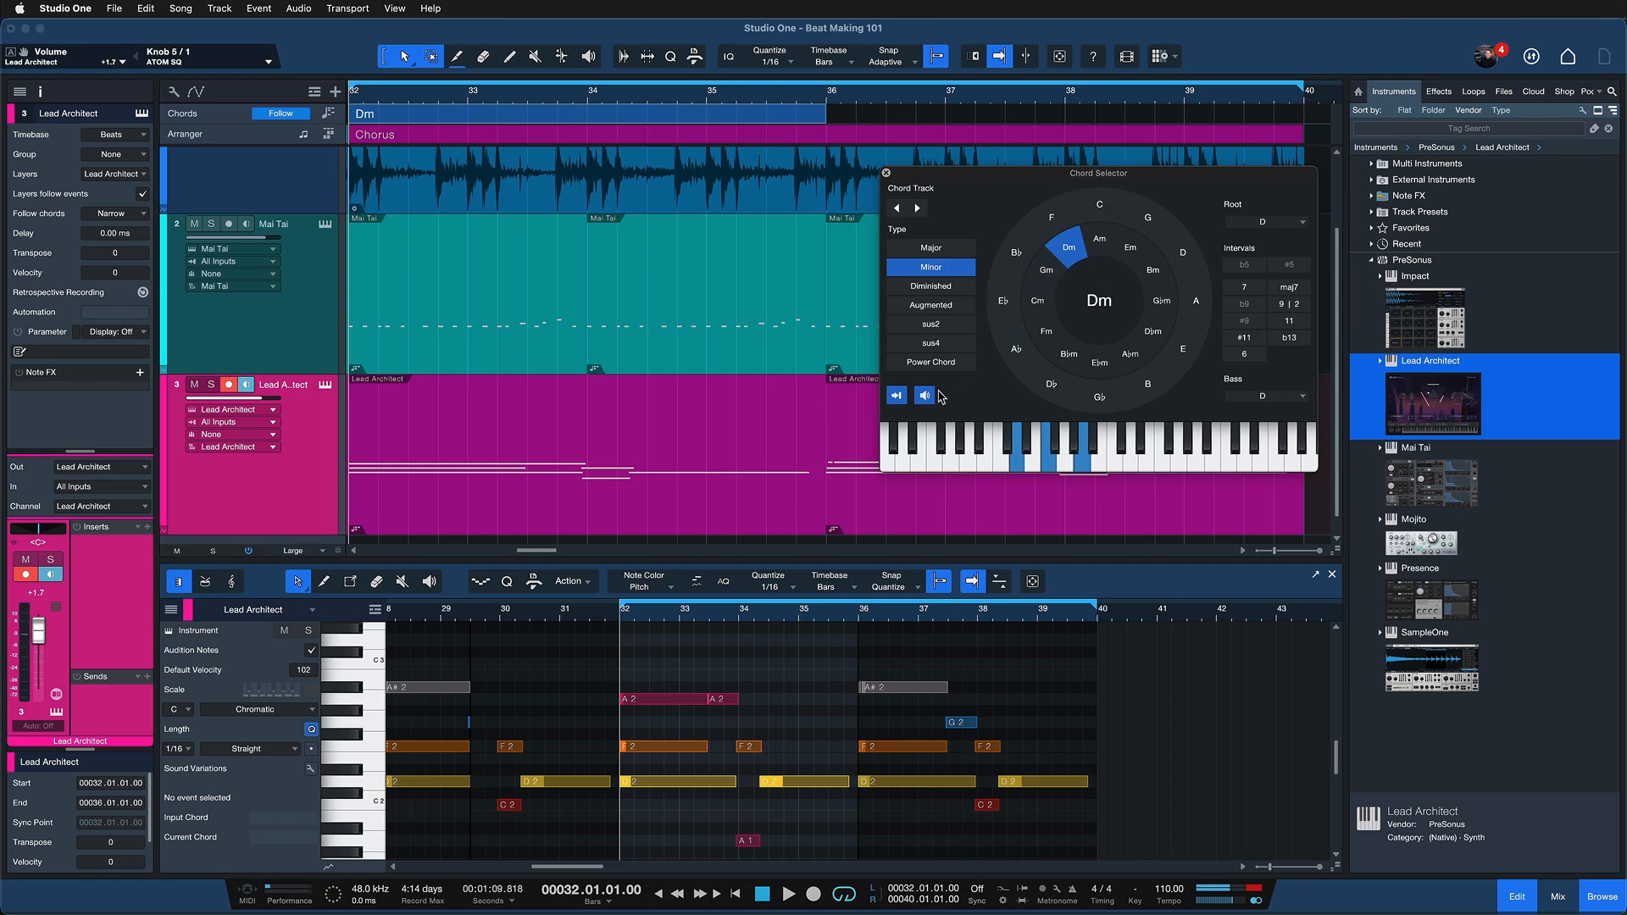
left_click(1051, 218)
left_click(1017, 252)
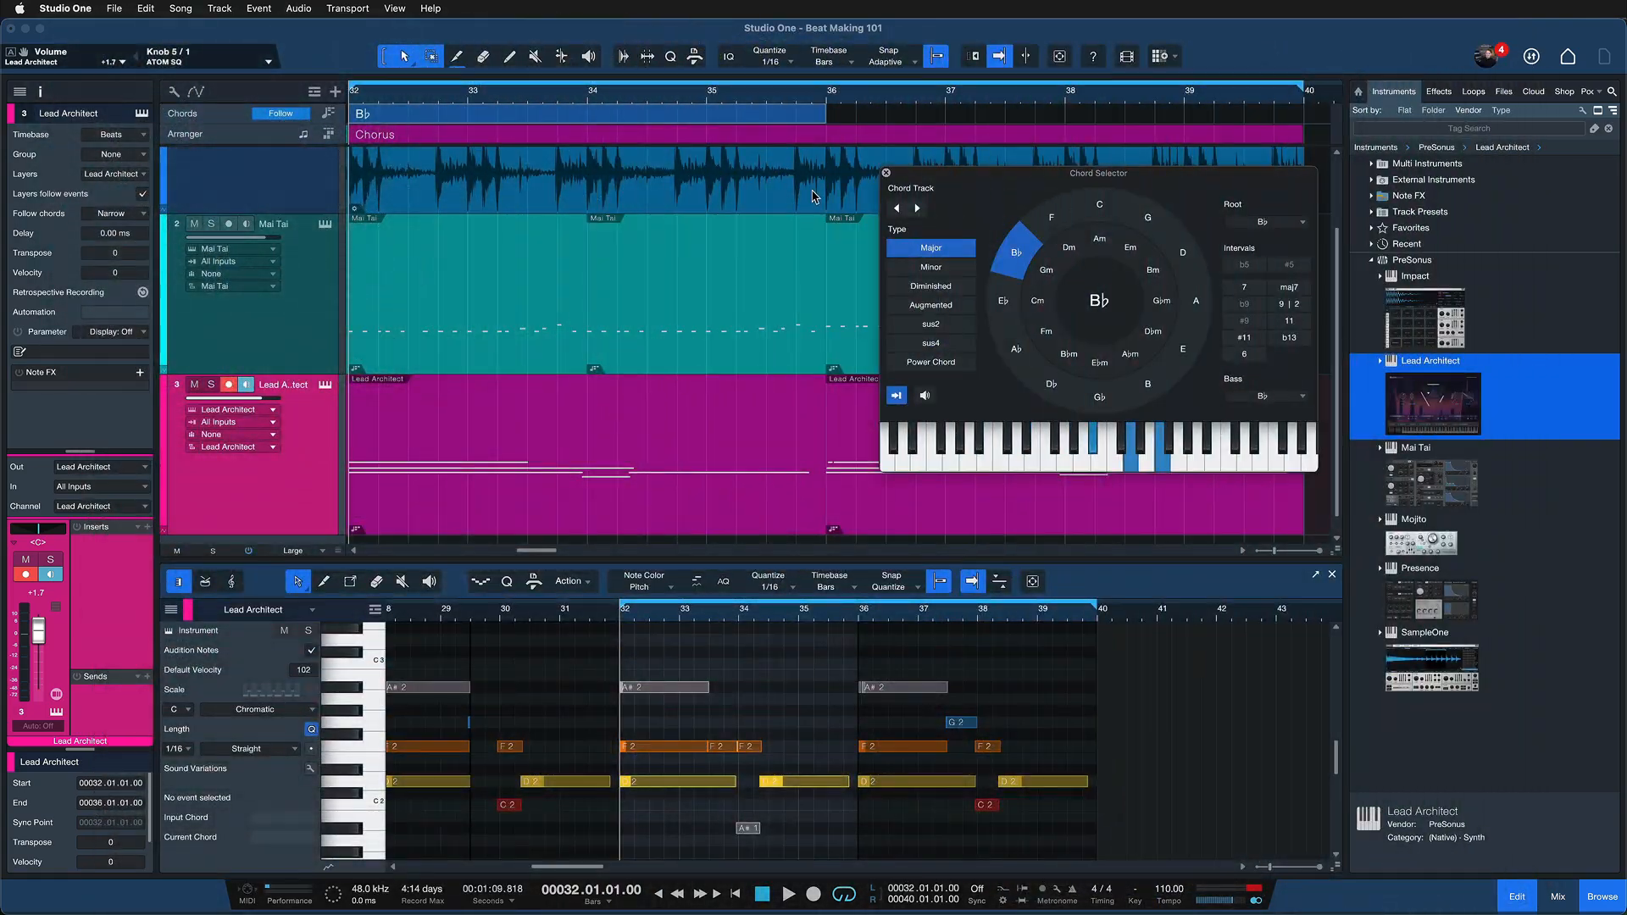
left_click(409, 113)
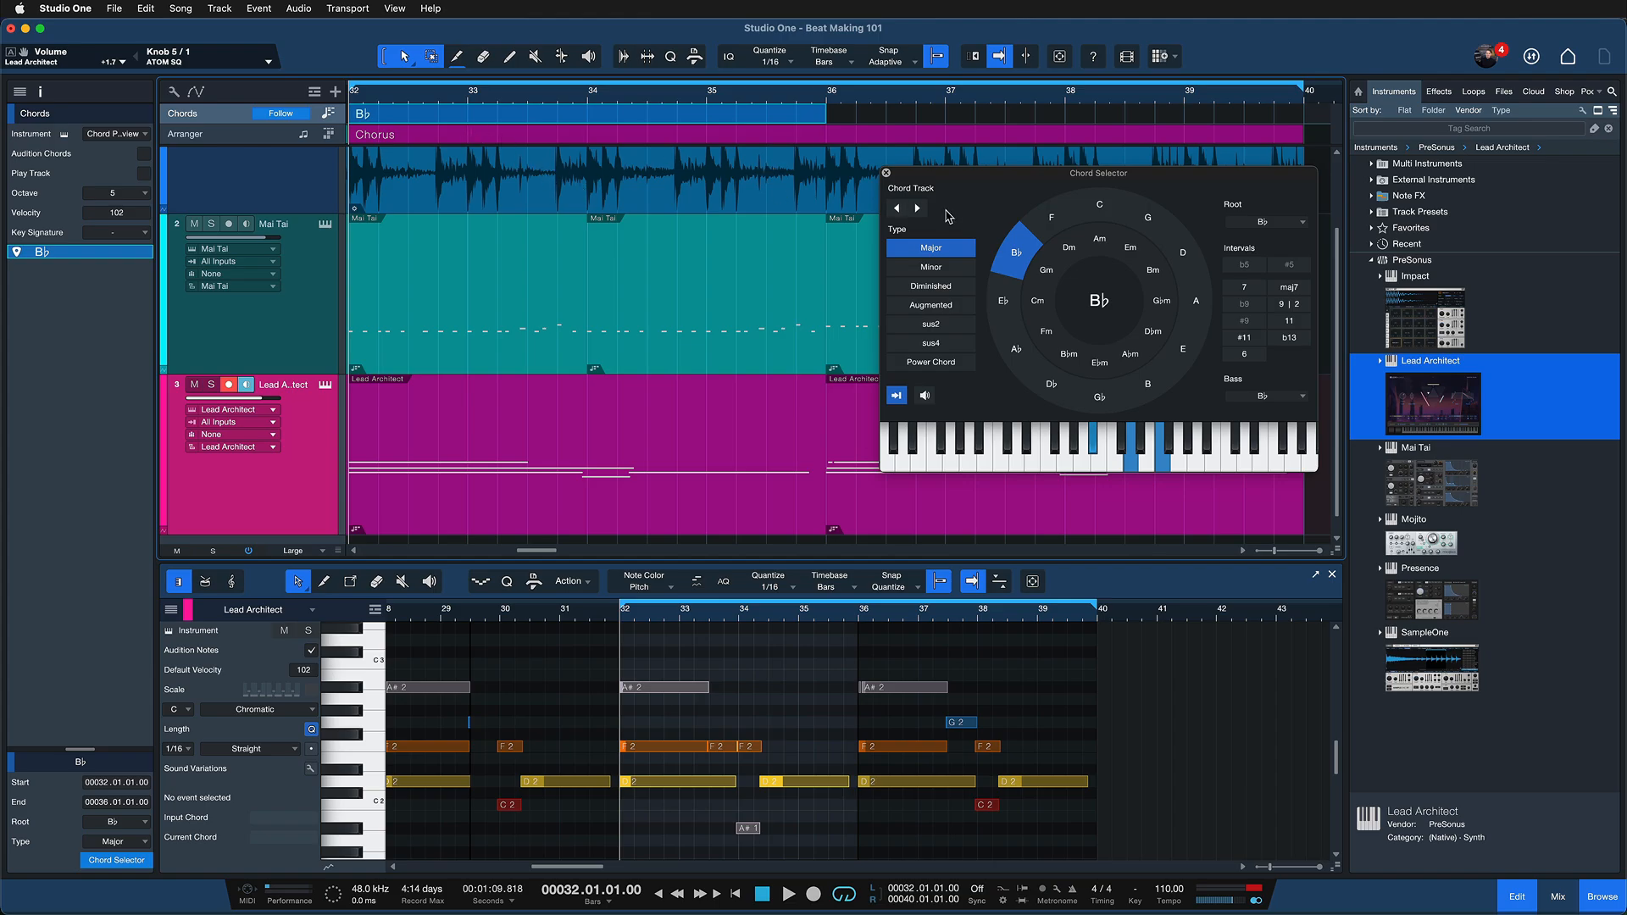
left_click(1053, 215)
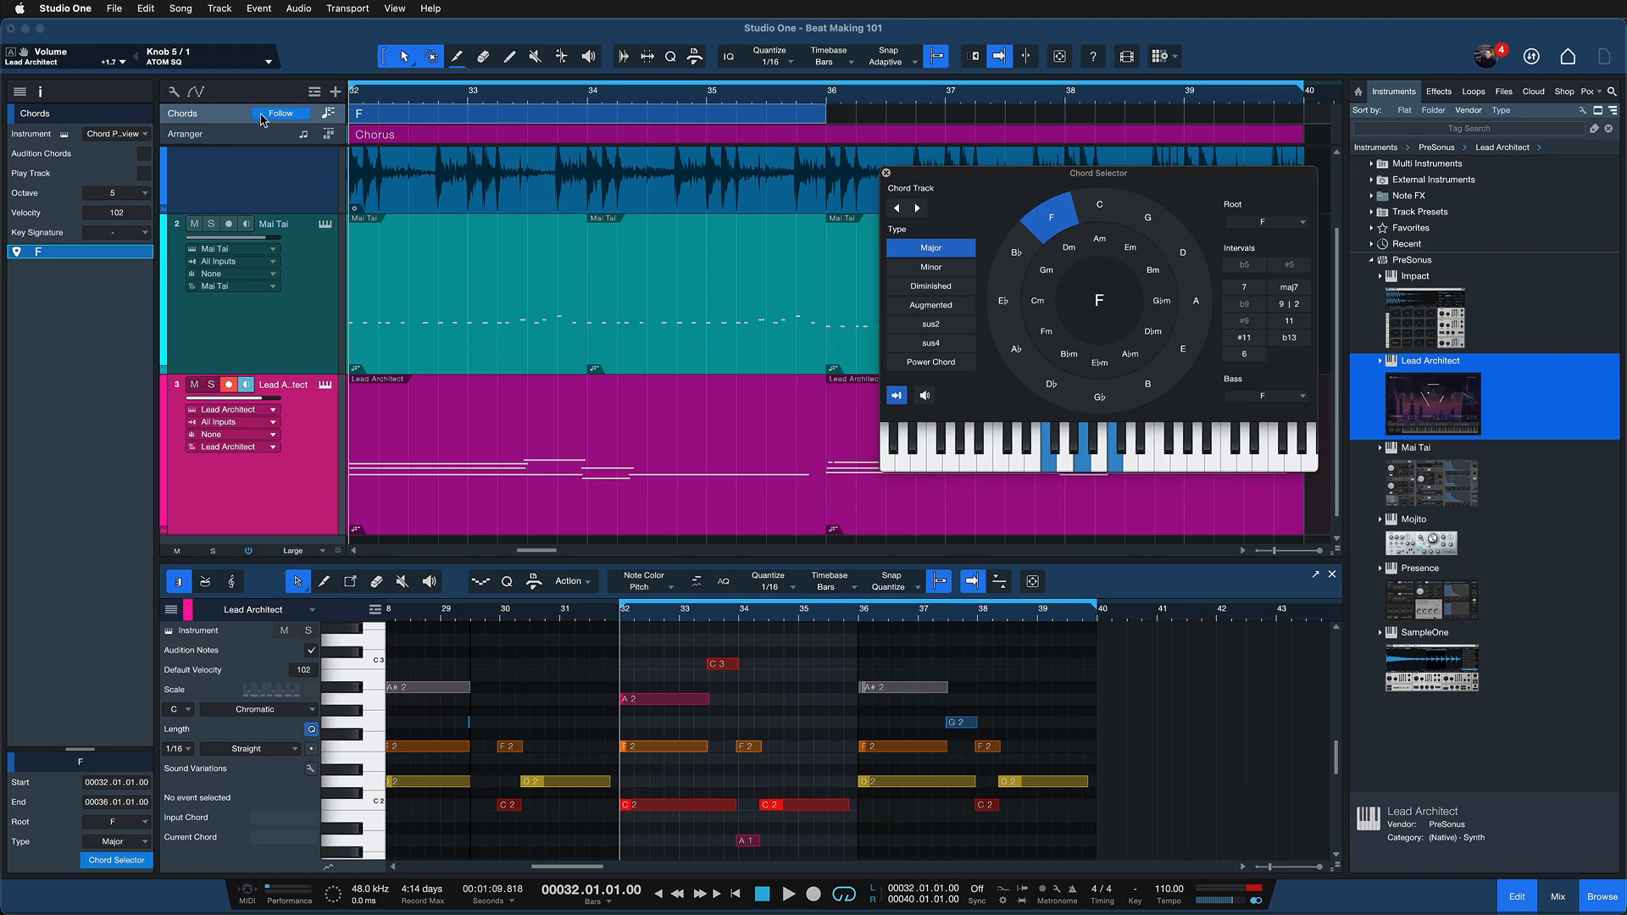
Compare the Chorus with chord following switched off and on, playing it back from bar 32
left_click(263, 119)
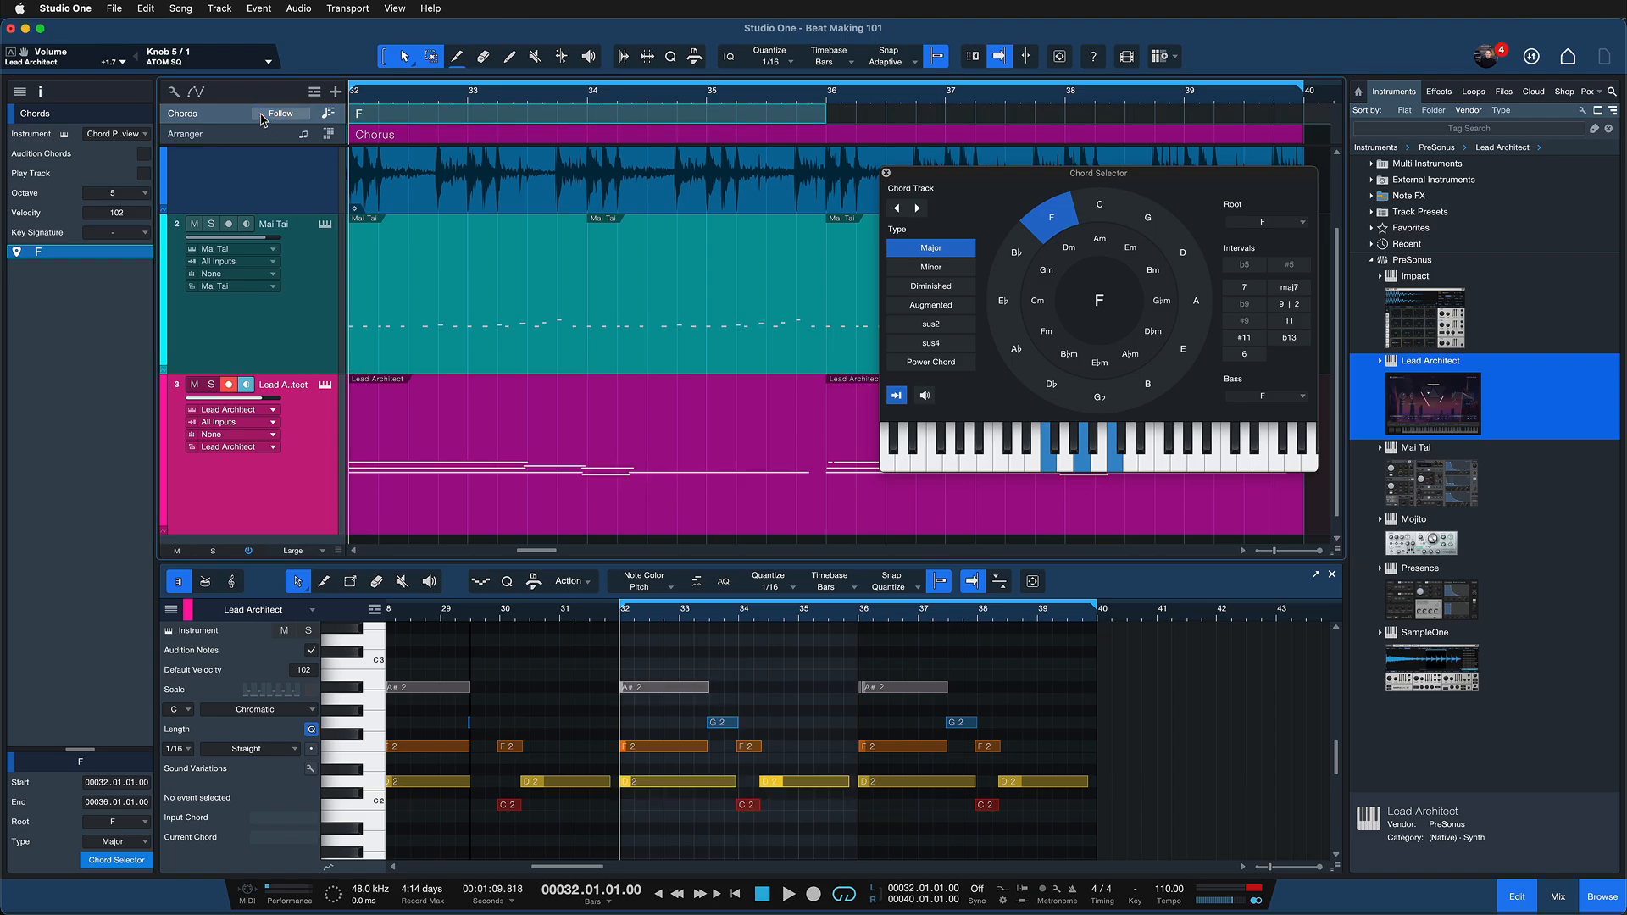
left_click(263, 118)
key("space")
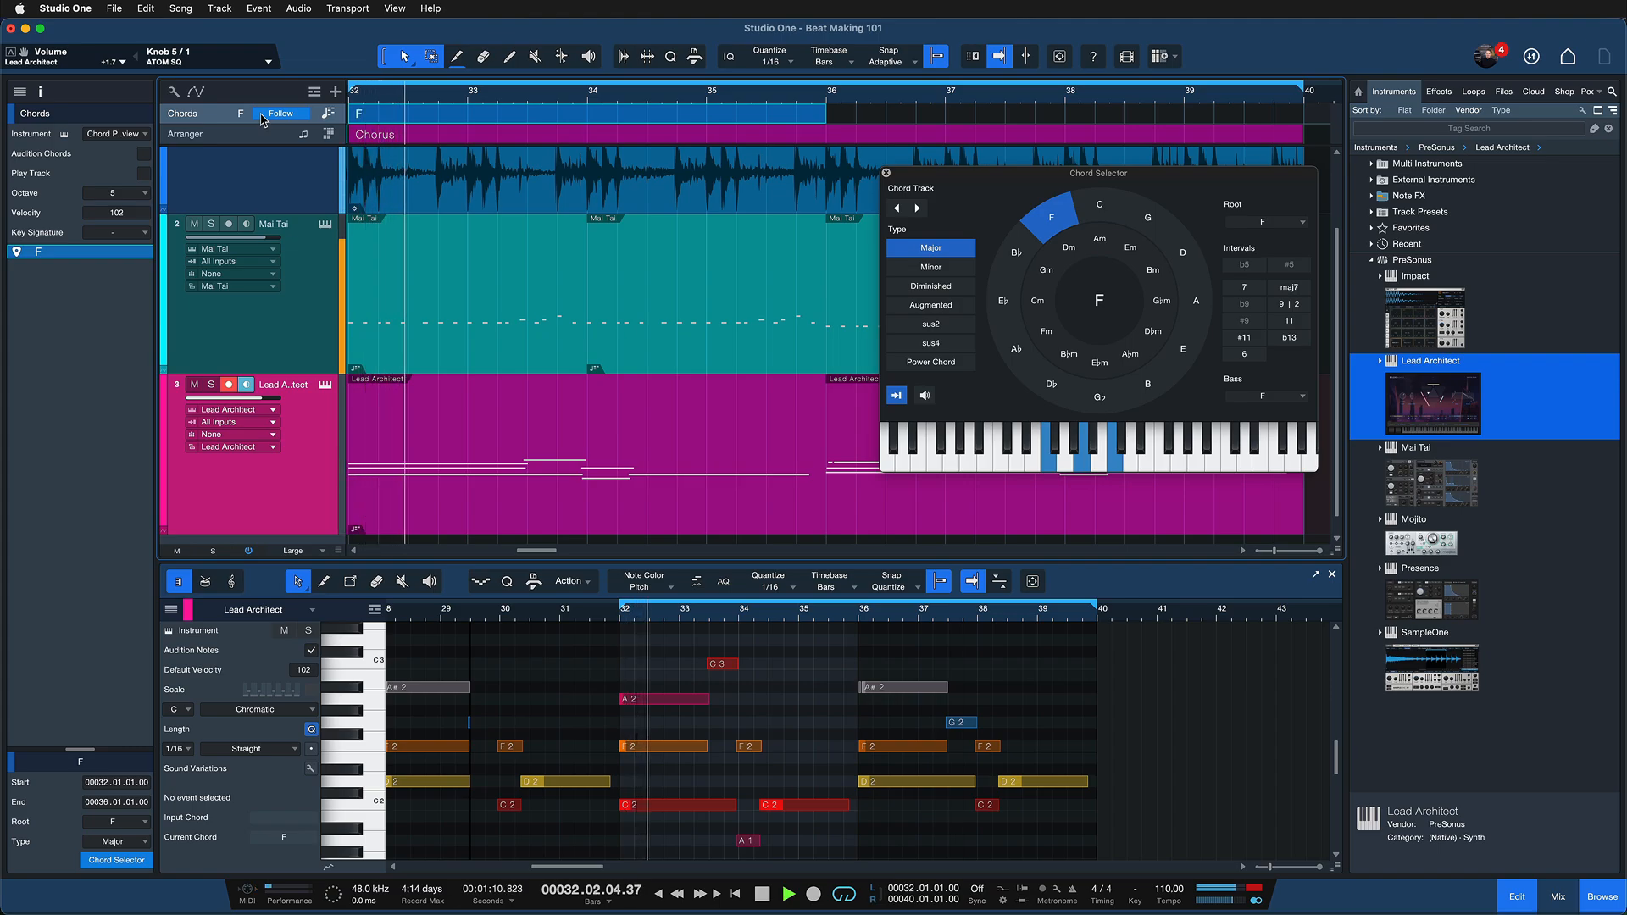
left_click(262, 119)
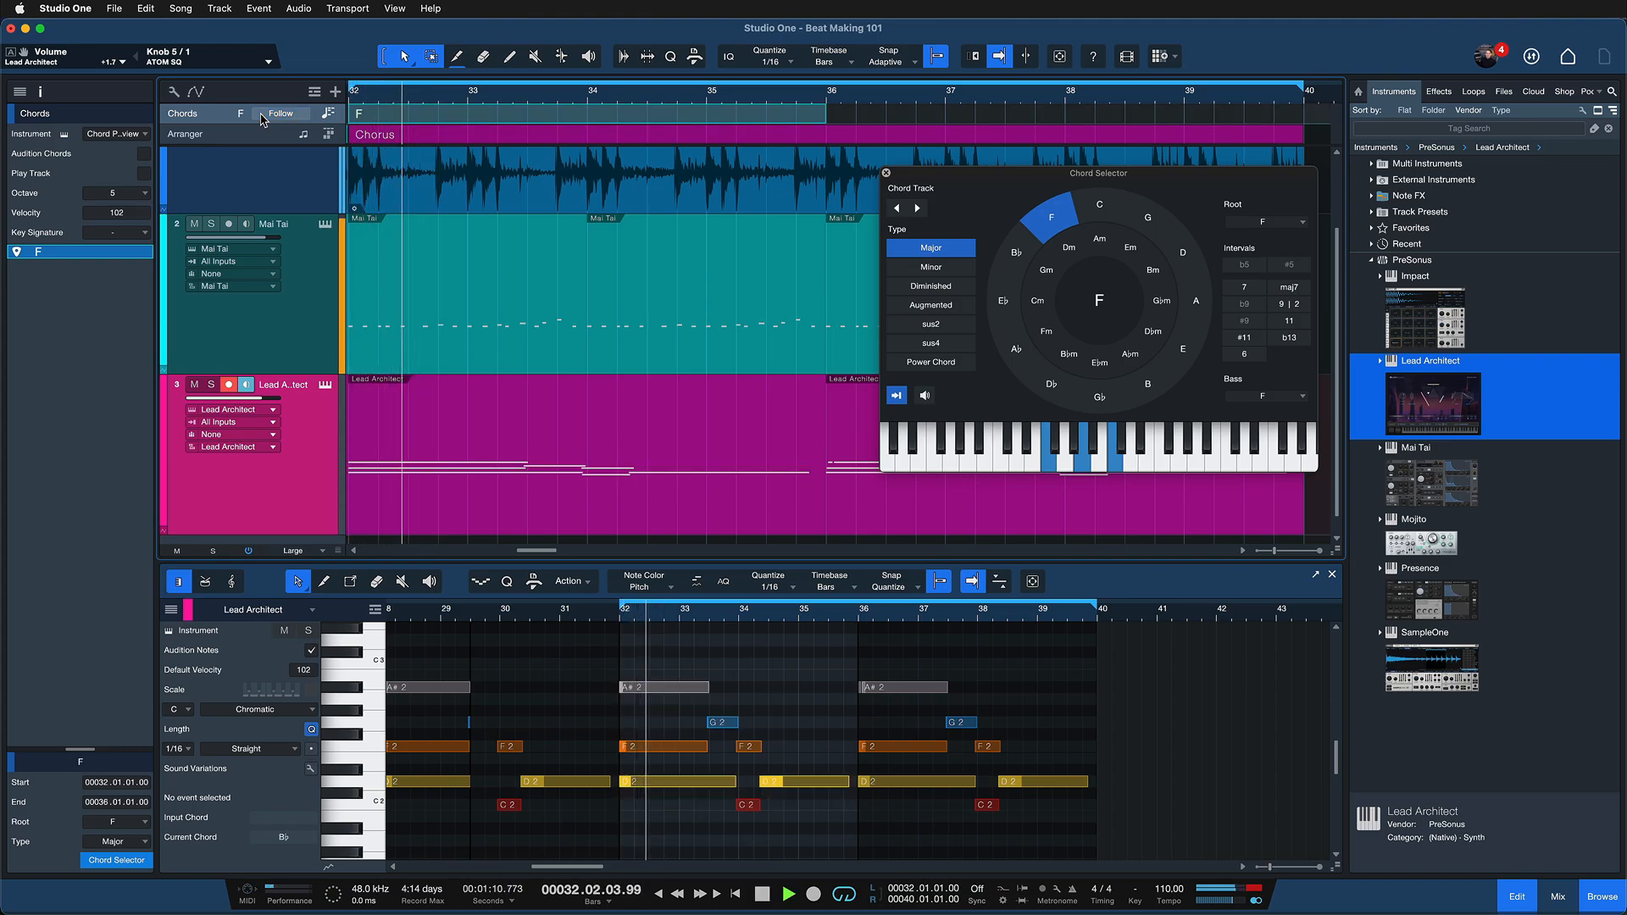
left_click(263, 119)
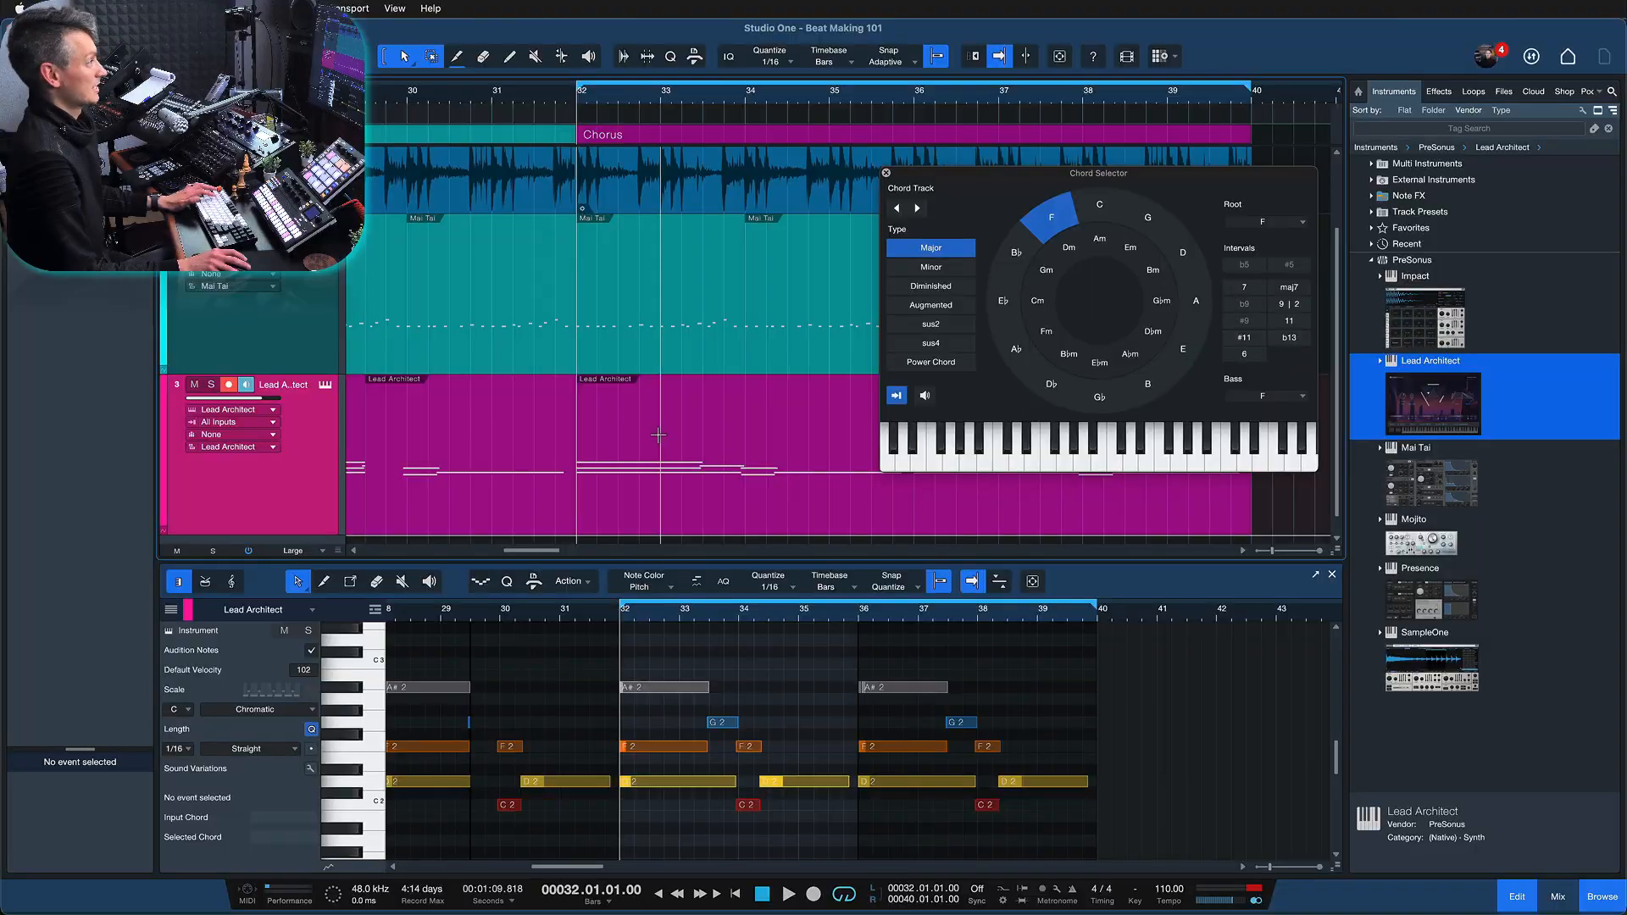
Split the Chorus's first Lead Architect part at bar 33 and delete the remainder up to bar 36
key("3")
left_click(665, 426)
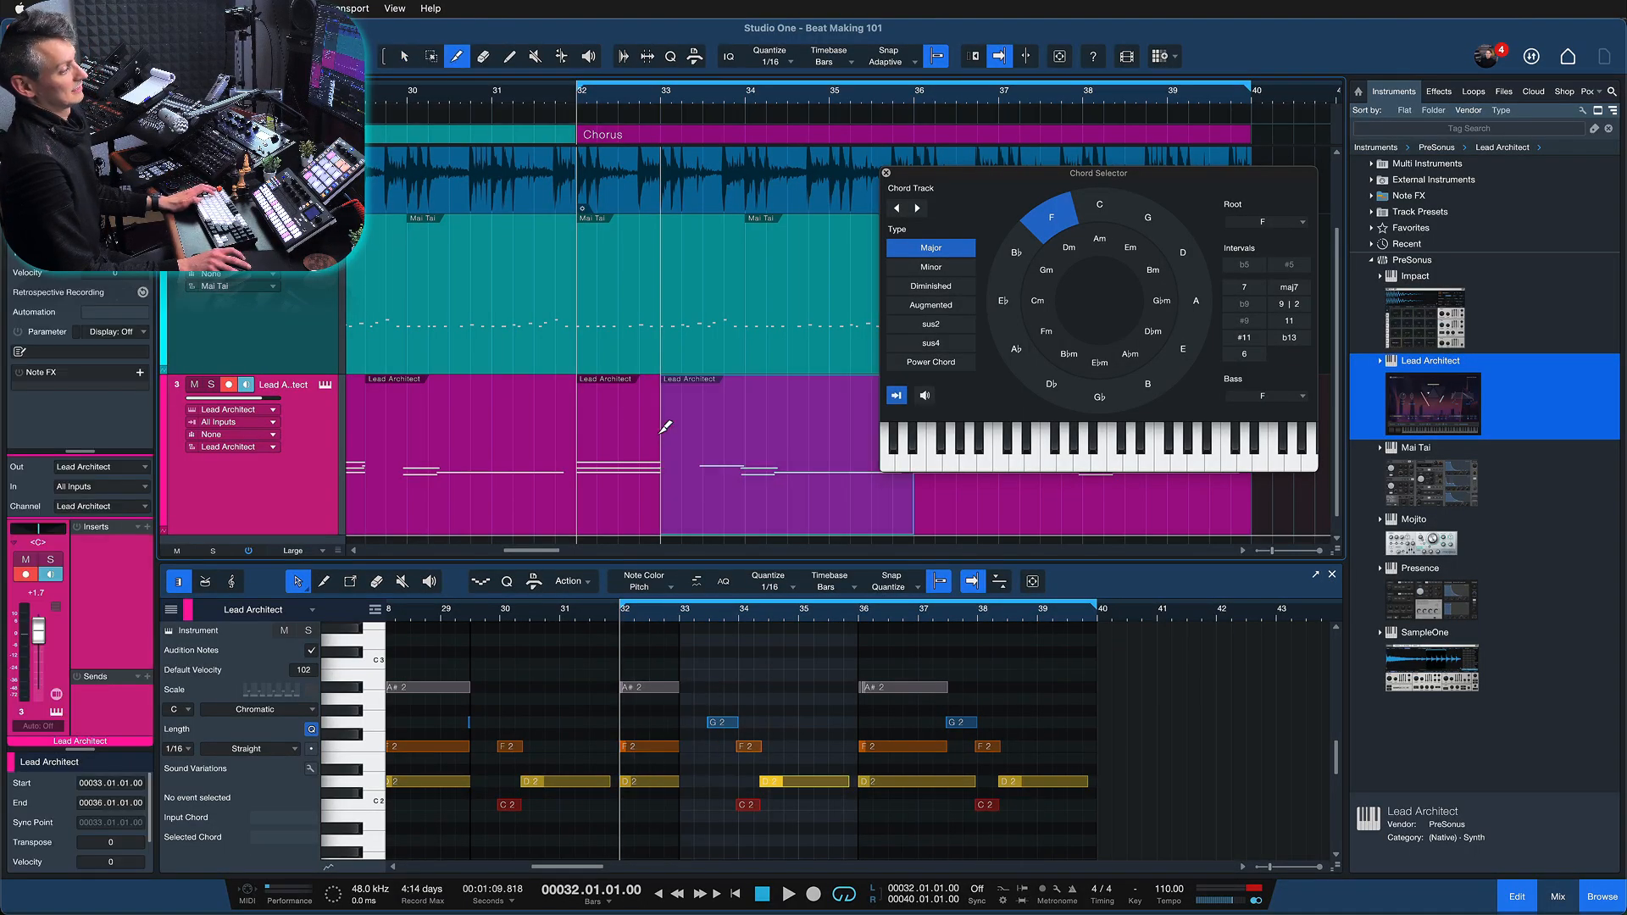
key("1")
key("BackSpace")
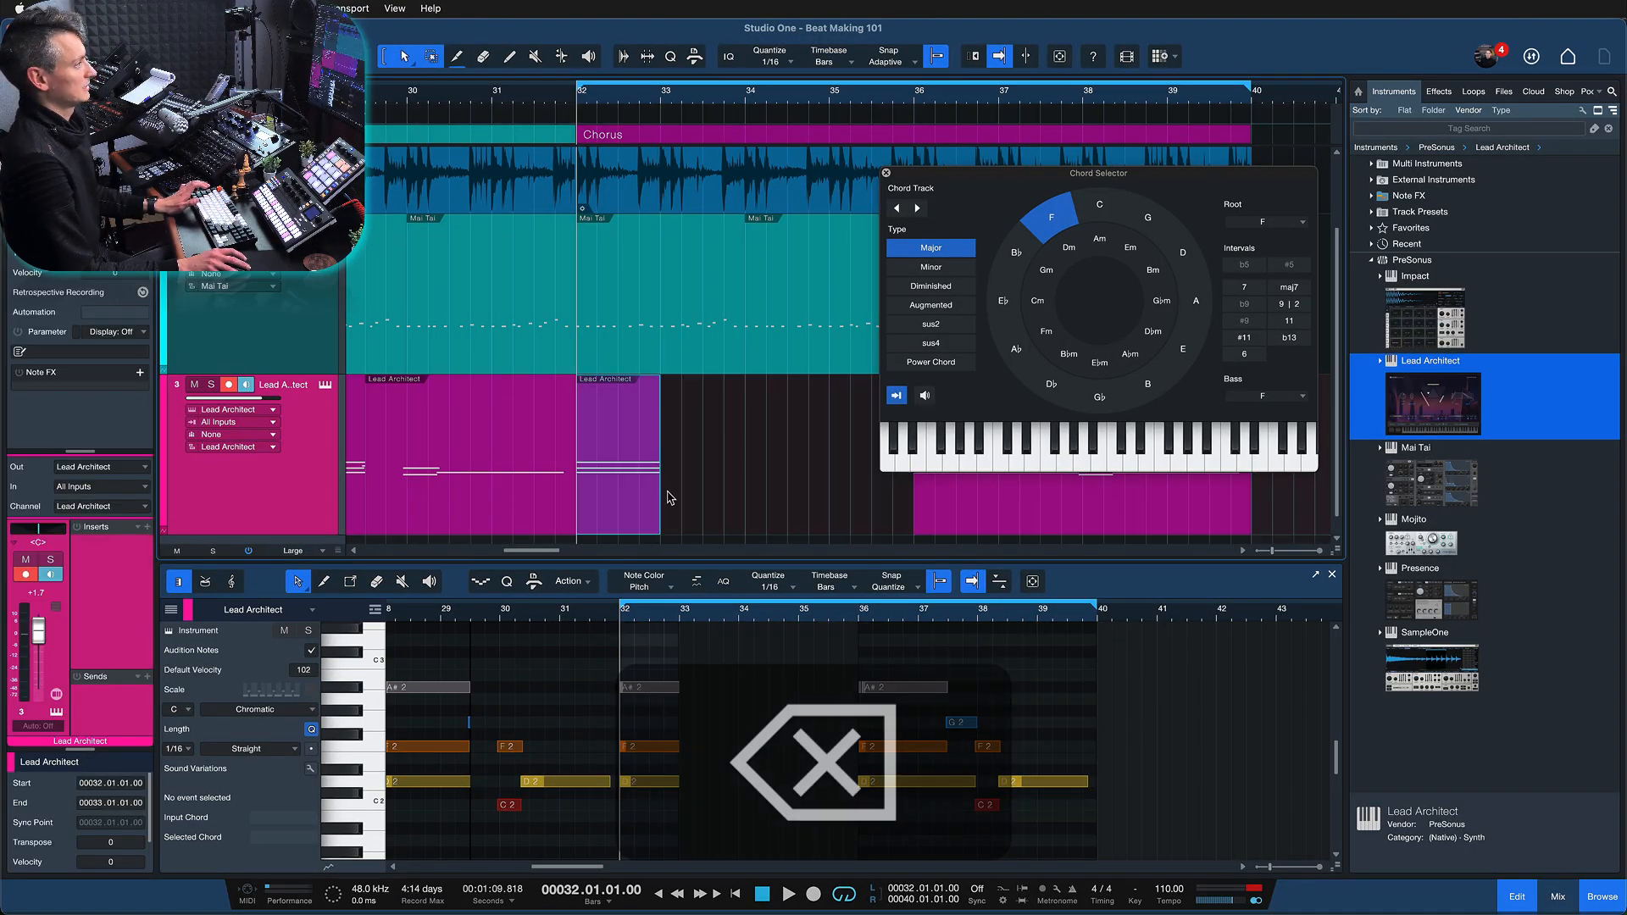
Duplicate the one-bar Lead Architect part at bar 32 three times to fill the gap up to bar 36
key("d")
key("d")
key("d")
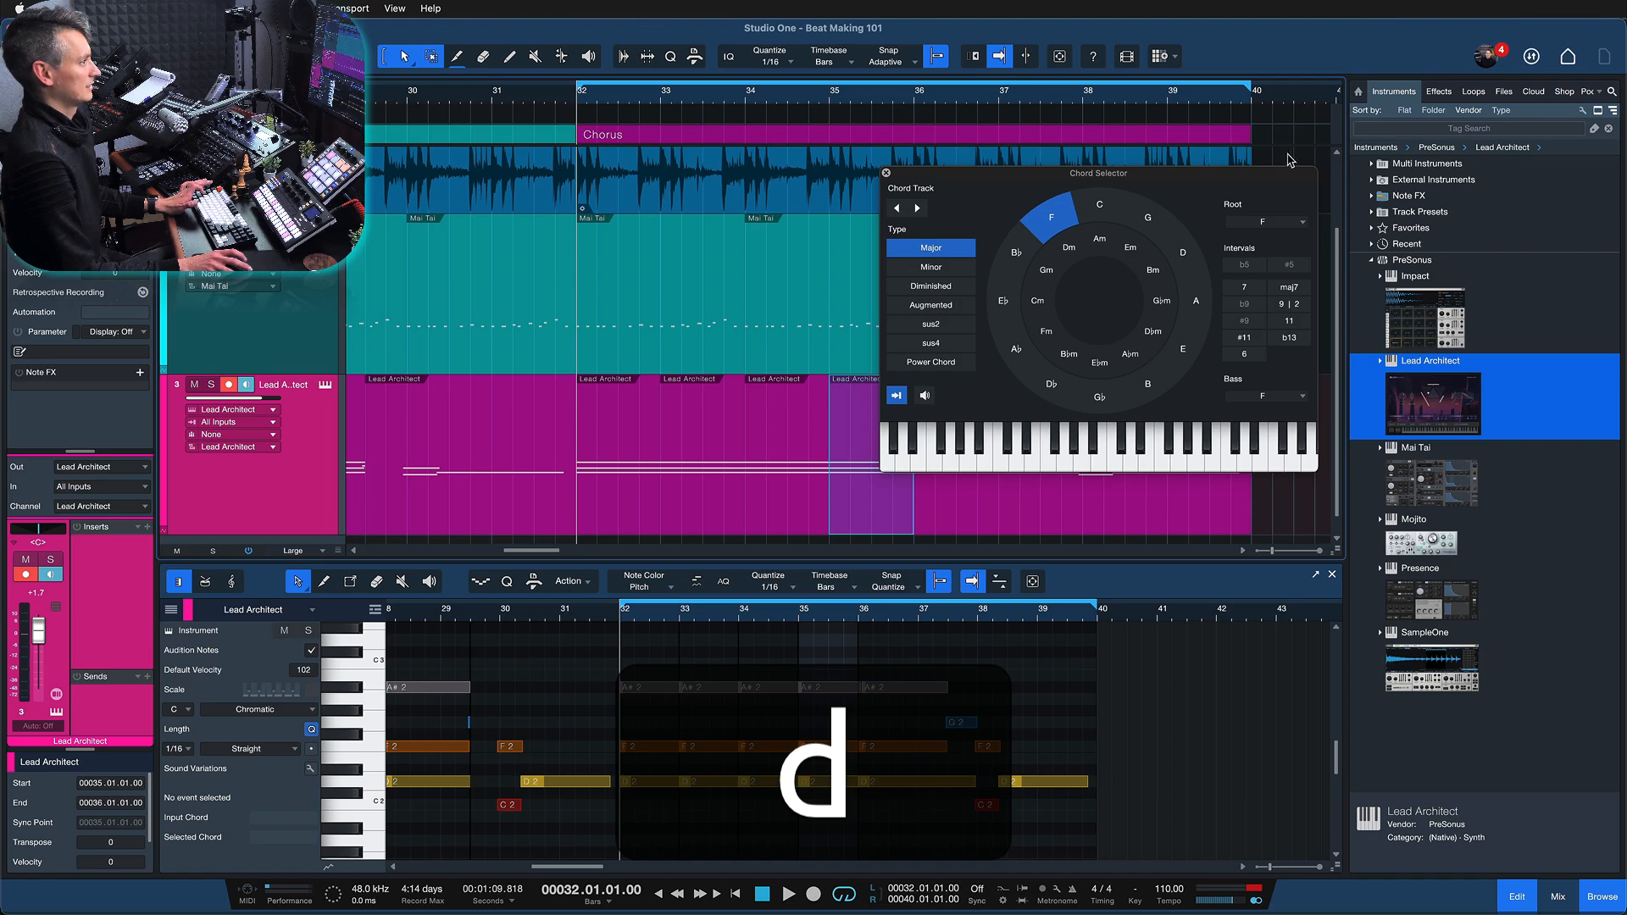
Draw an F chord on the Chords track from bar 33 to bar 34, moving the Chord Selector clear of the Chorus
left_click_drag(1288, 173, 1525, 173)
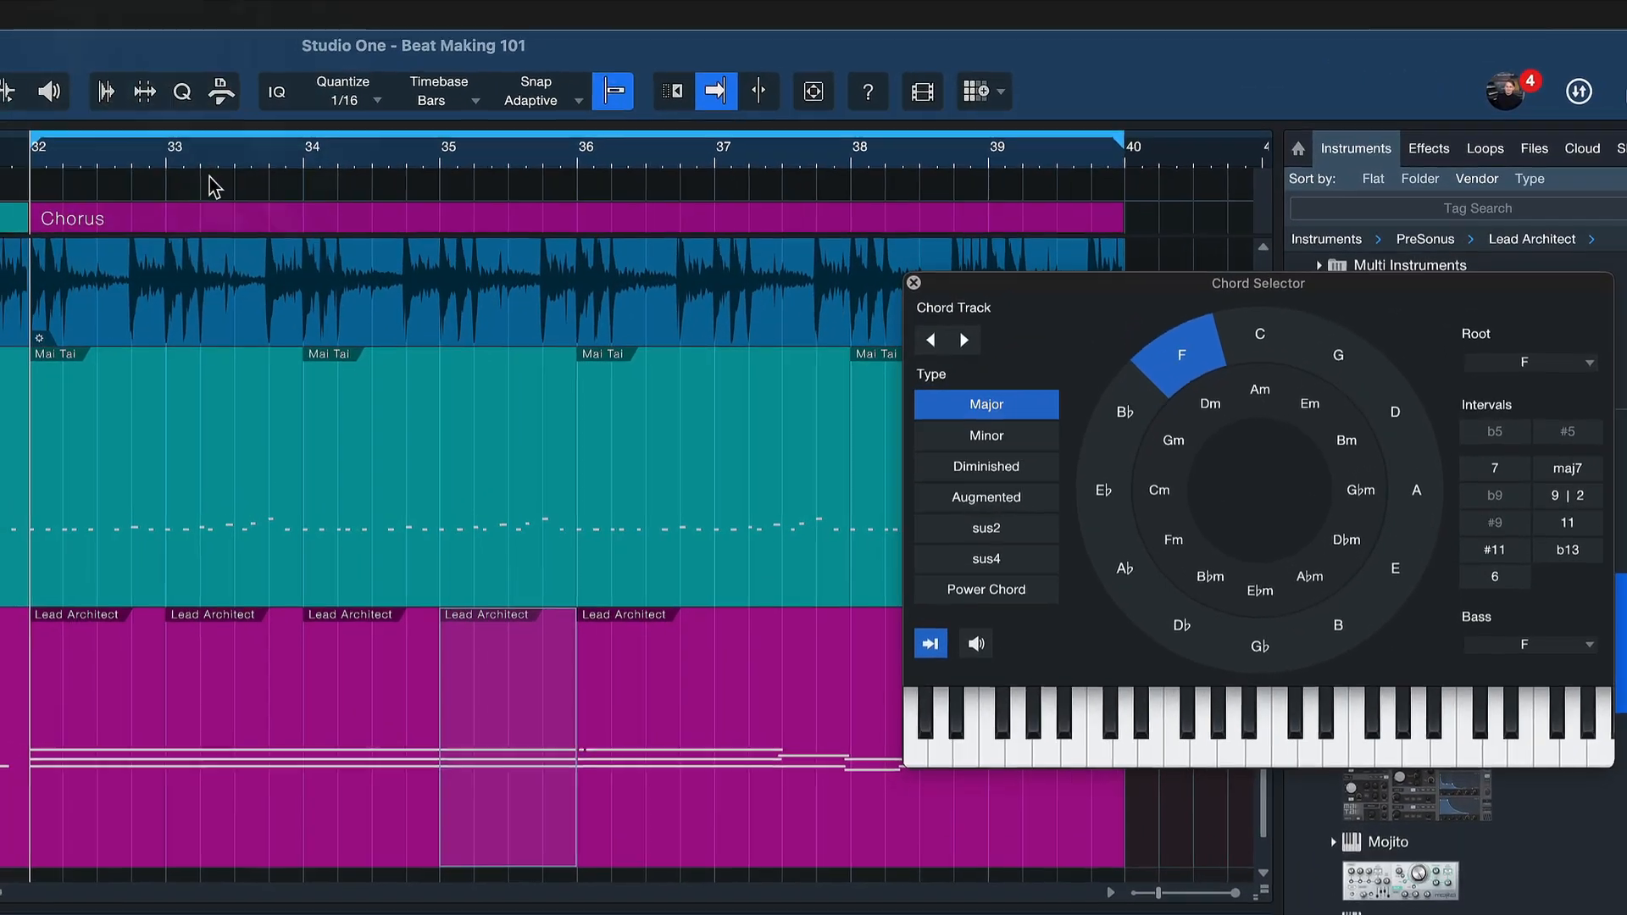
left_click(210, 177)
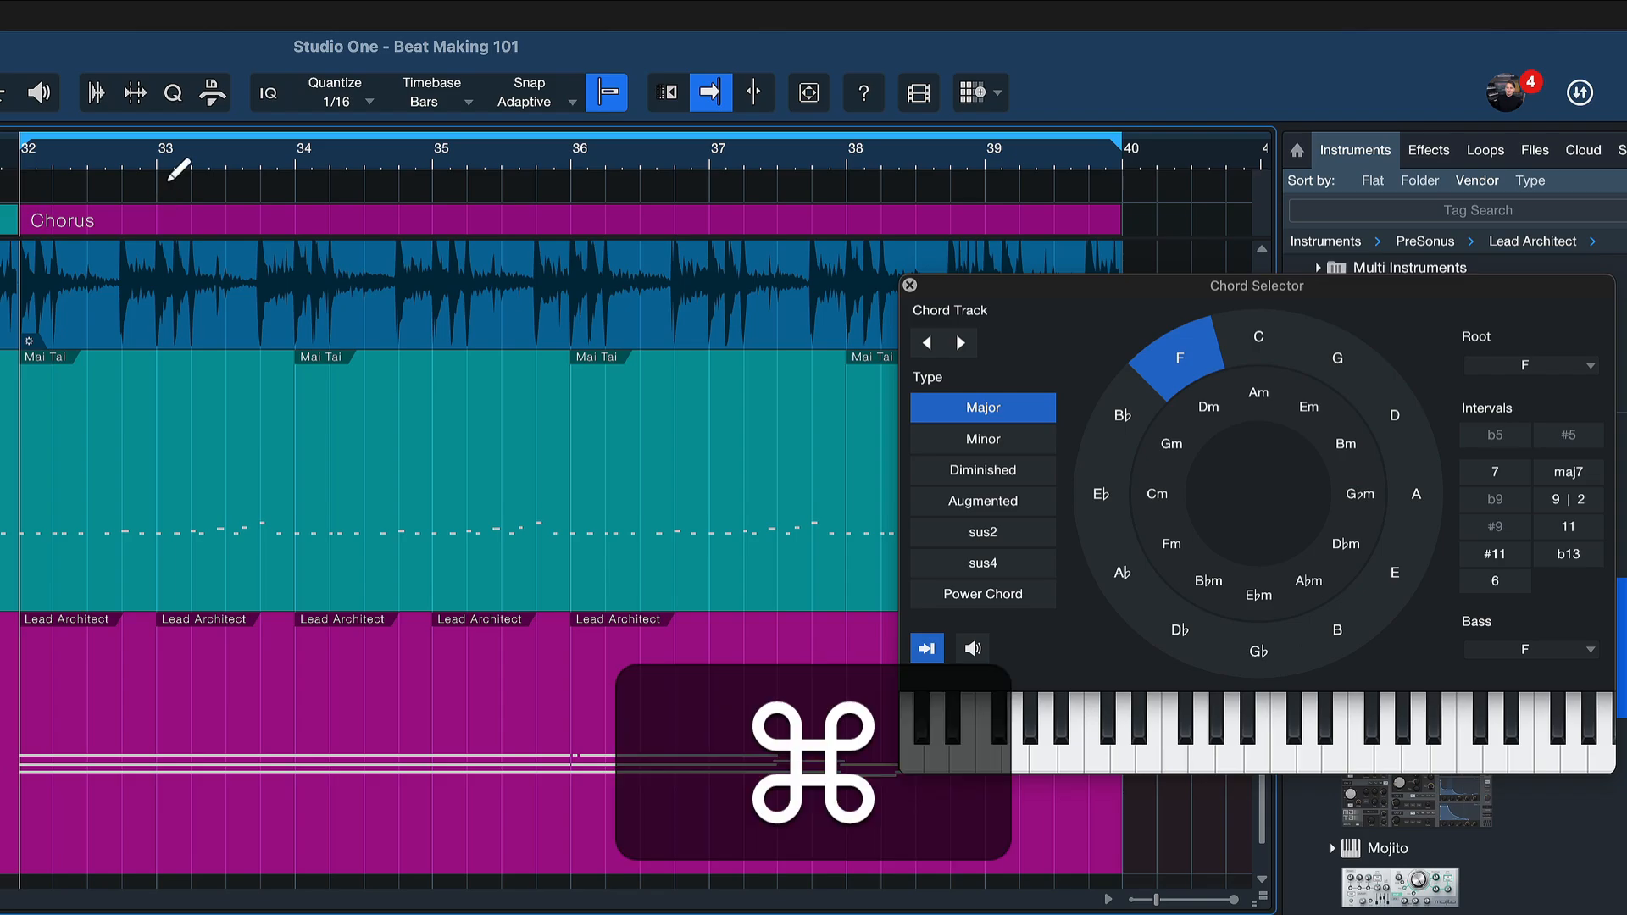
left_click_drag(167, 191, 297, 185)
left_click(1244, 284)
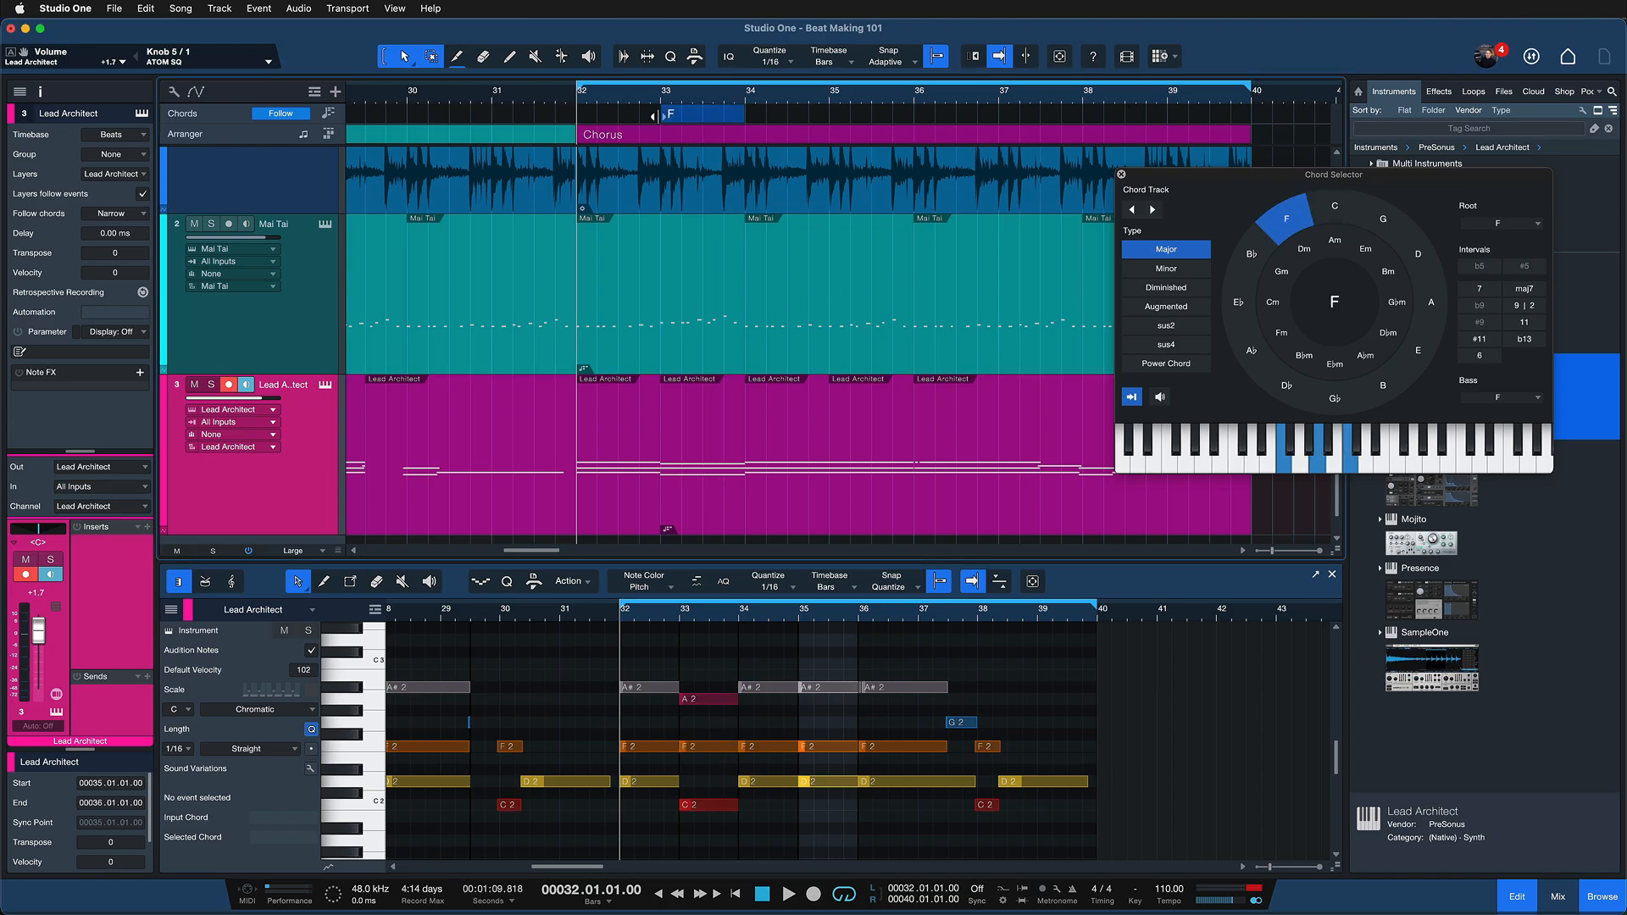
Compare the Lead Architect notes under the F chord at bar 33 with chord following off and on, and play the passage
left_click(271, 115)
left_click(270, 115)
left_click(270, 115)
left_click(269, 115)
left_click(270, 117)
left_click(270, 117)
left_click(269, 117)
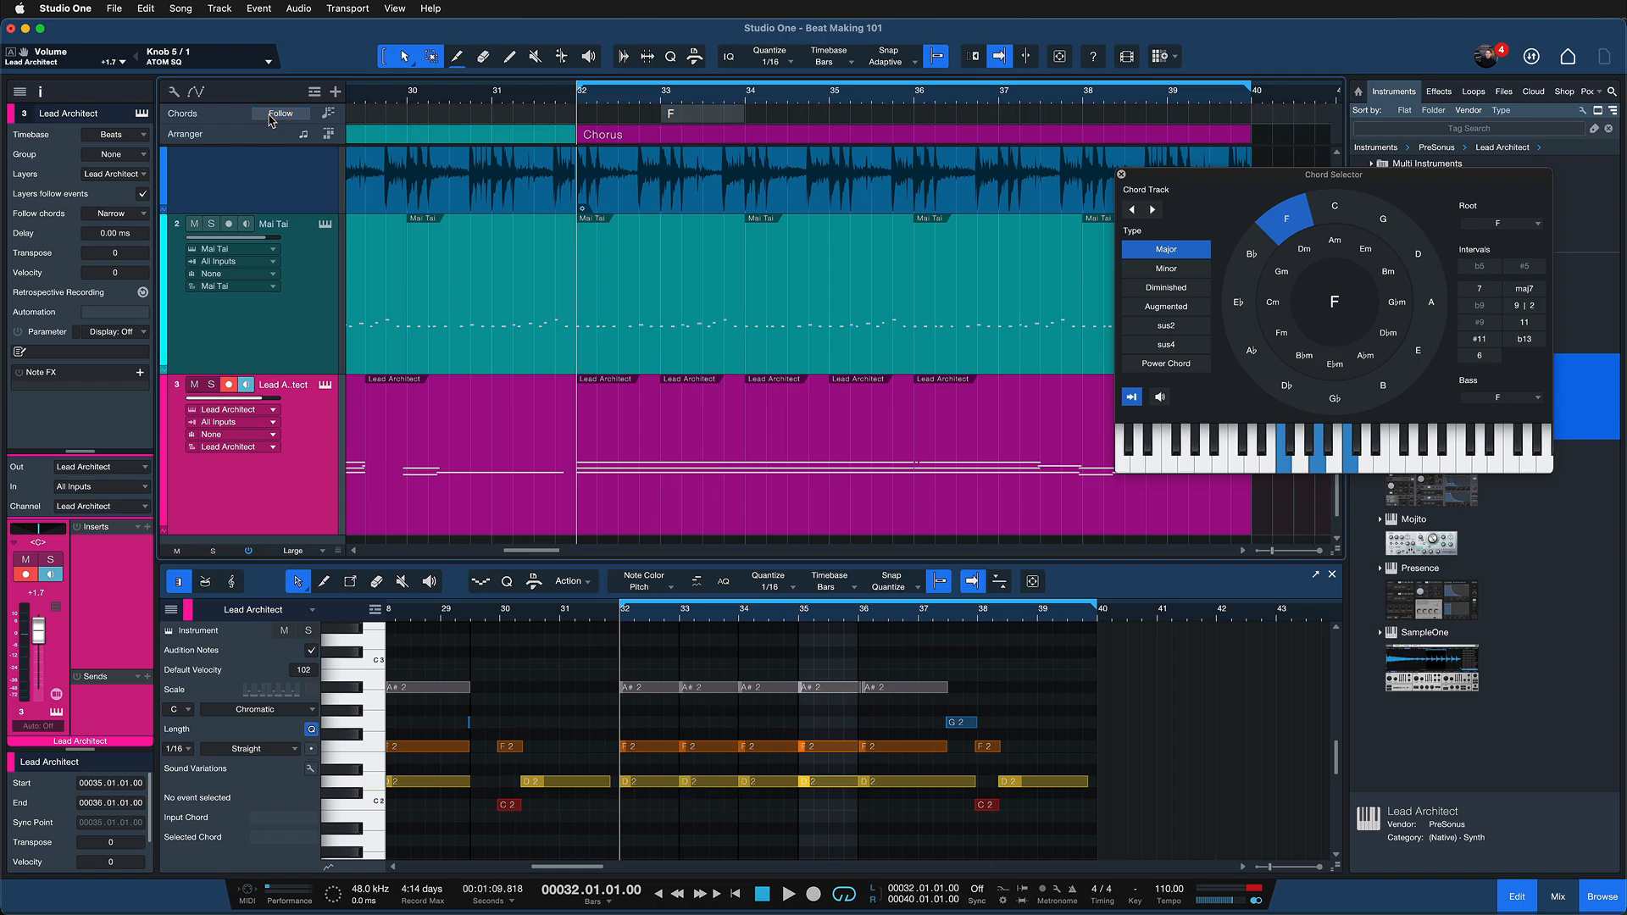
key("space")
left_click(270, 117)
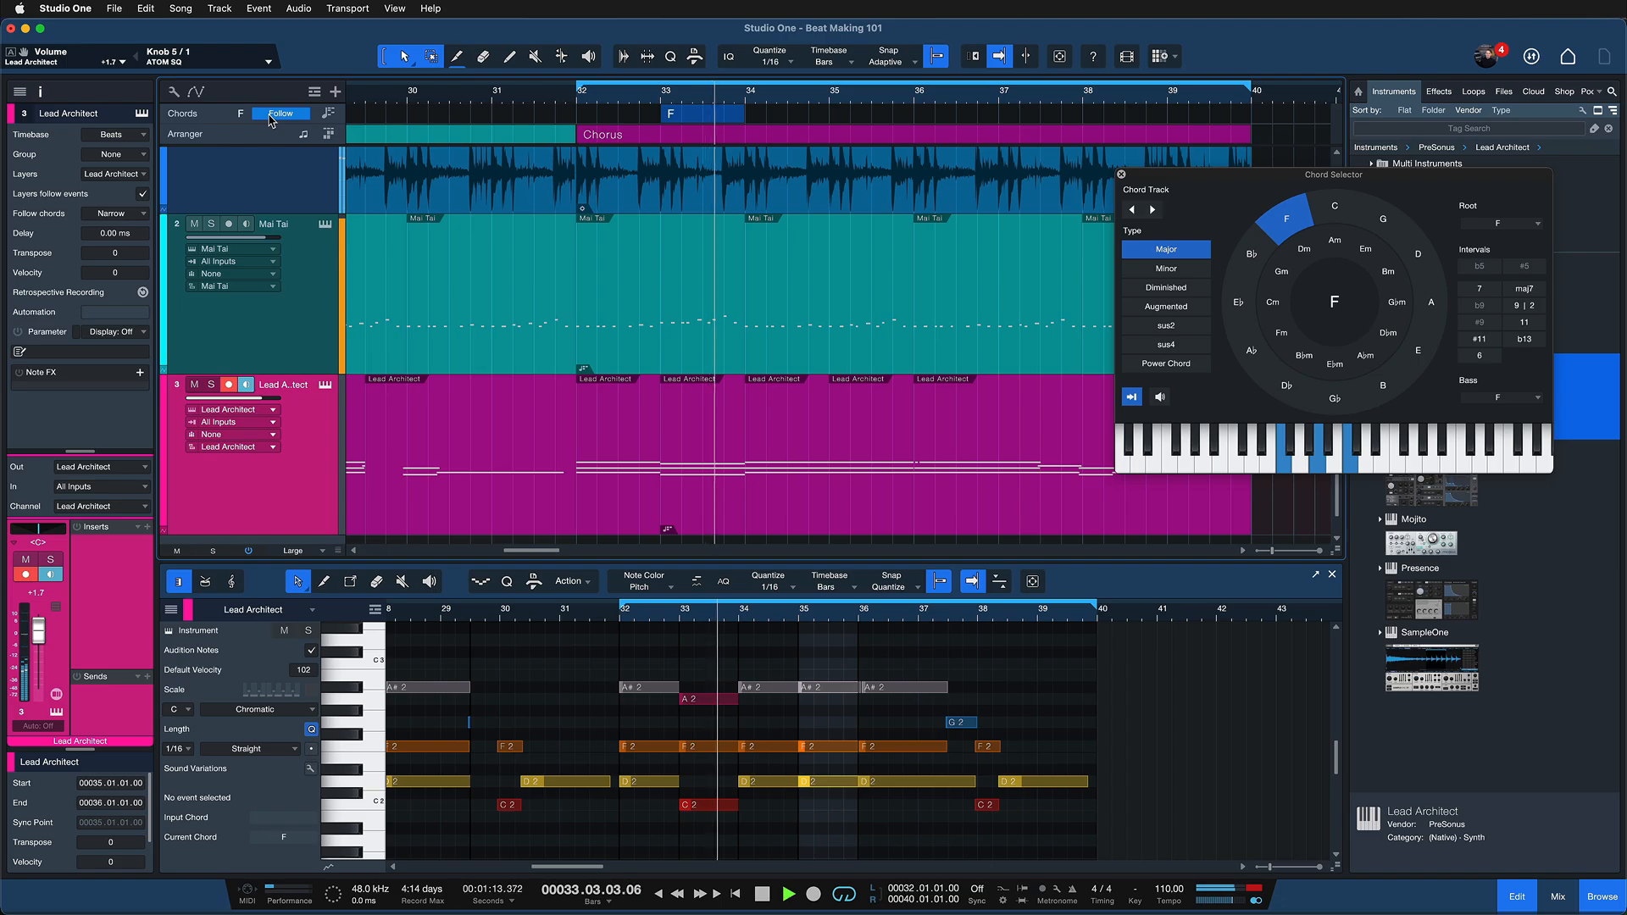
key("space")
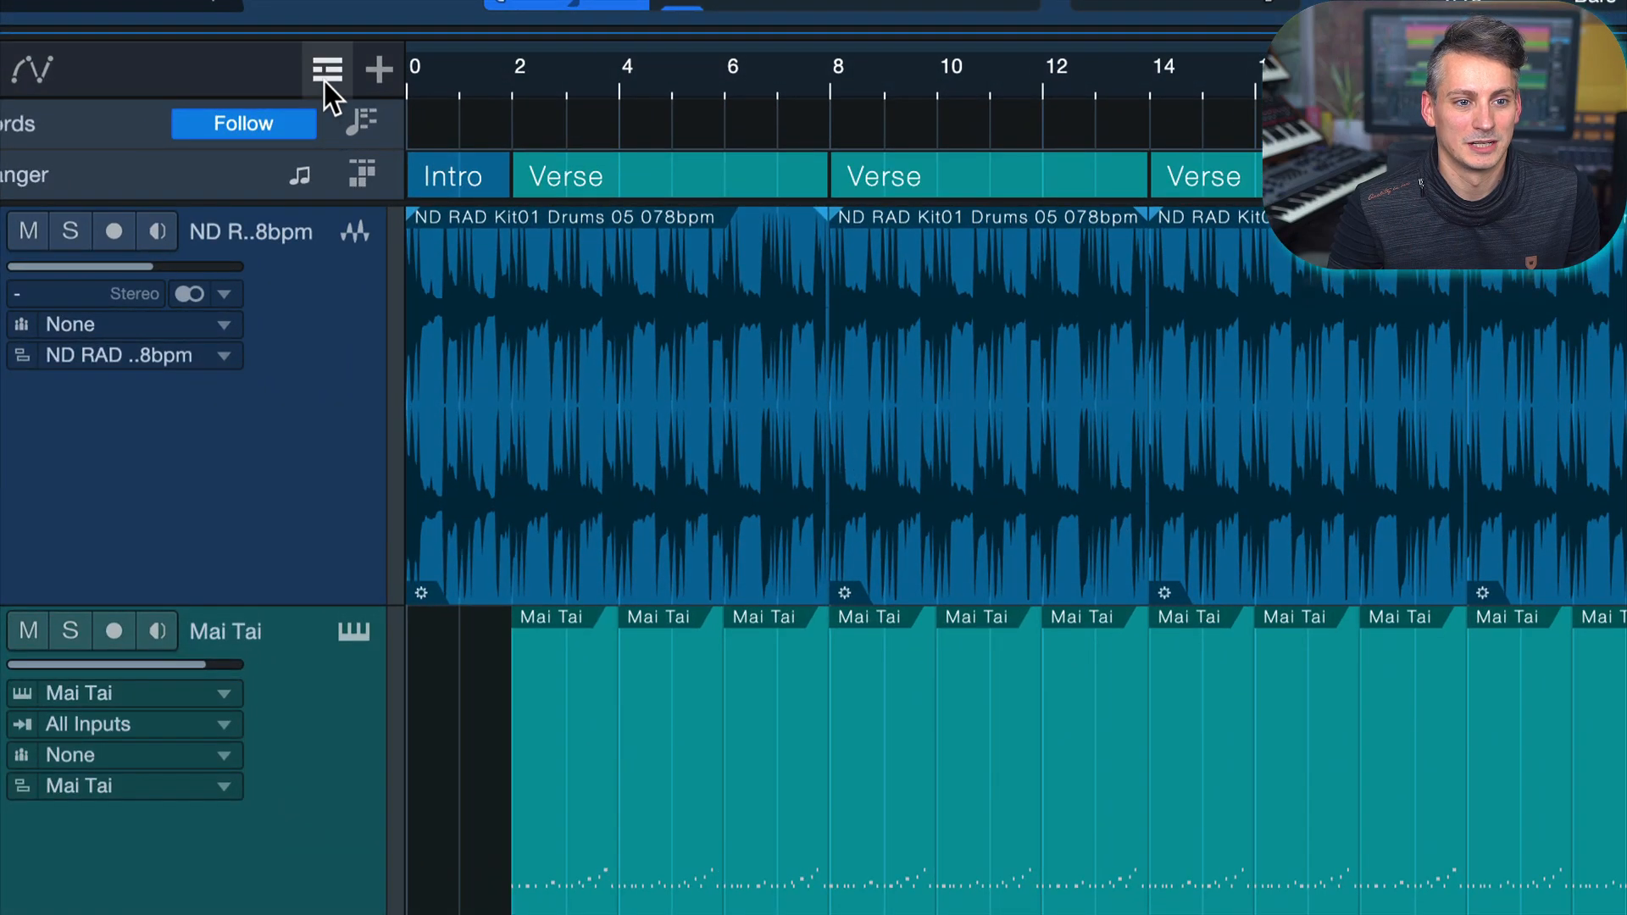
Show the Marker track and move the End marker to bar 40, at the end of the Chorus
left_click(326, 69)
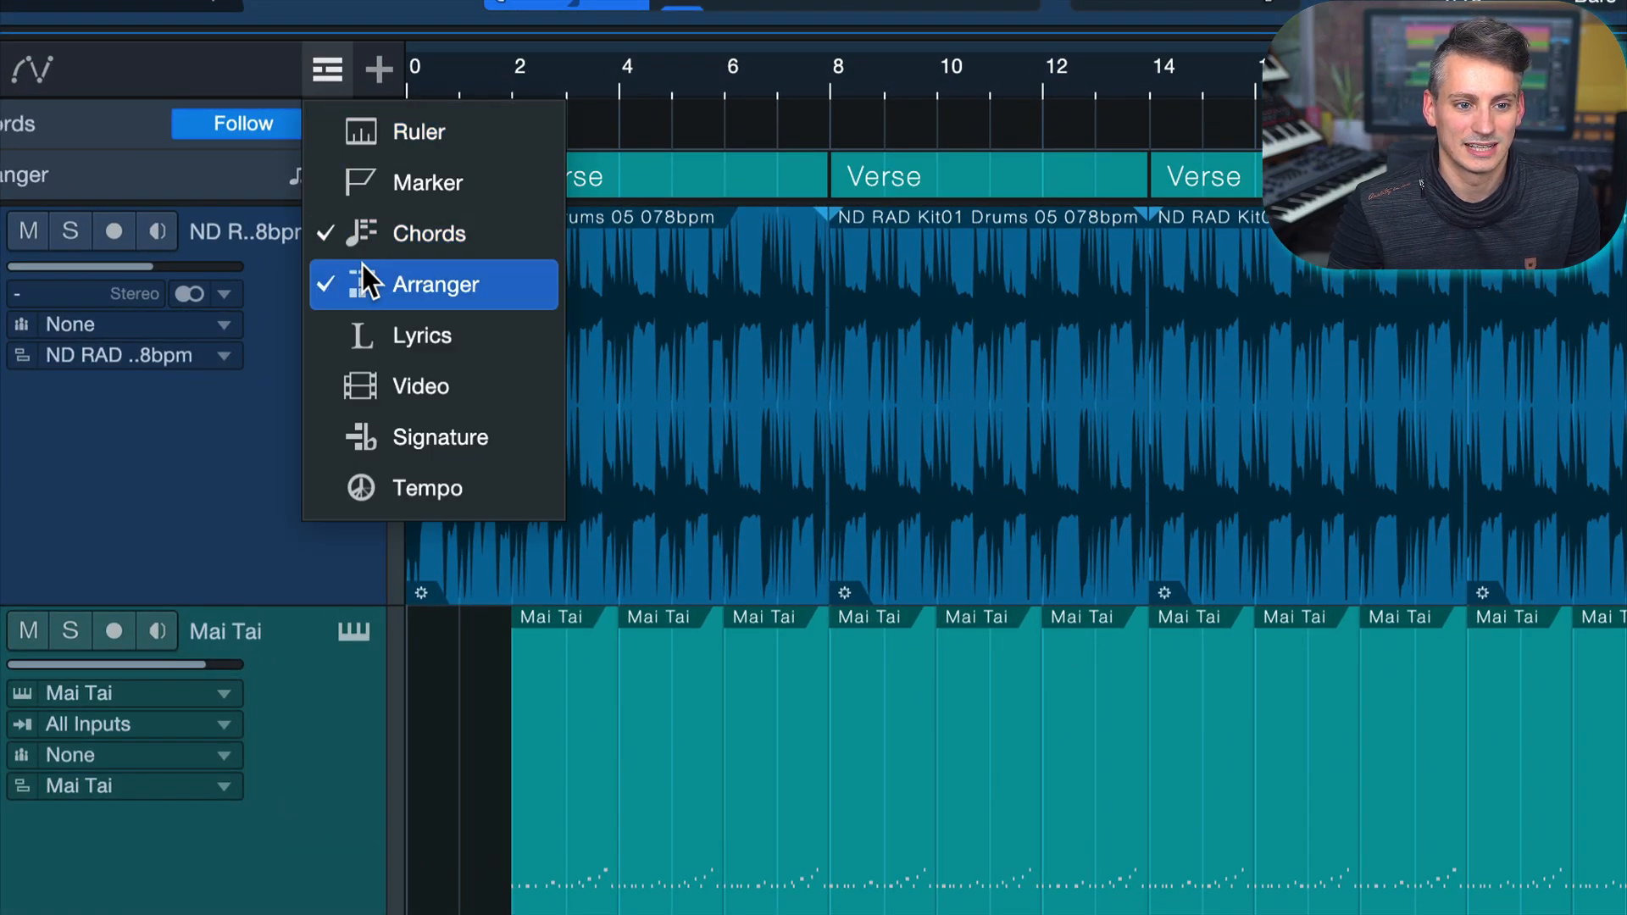
left_click(379, 196)
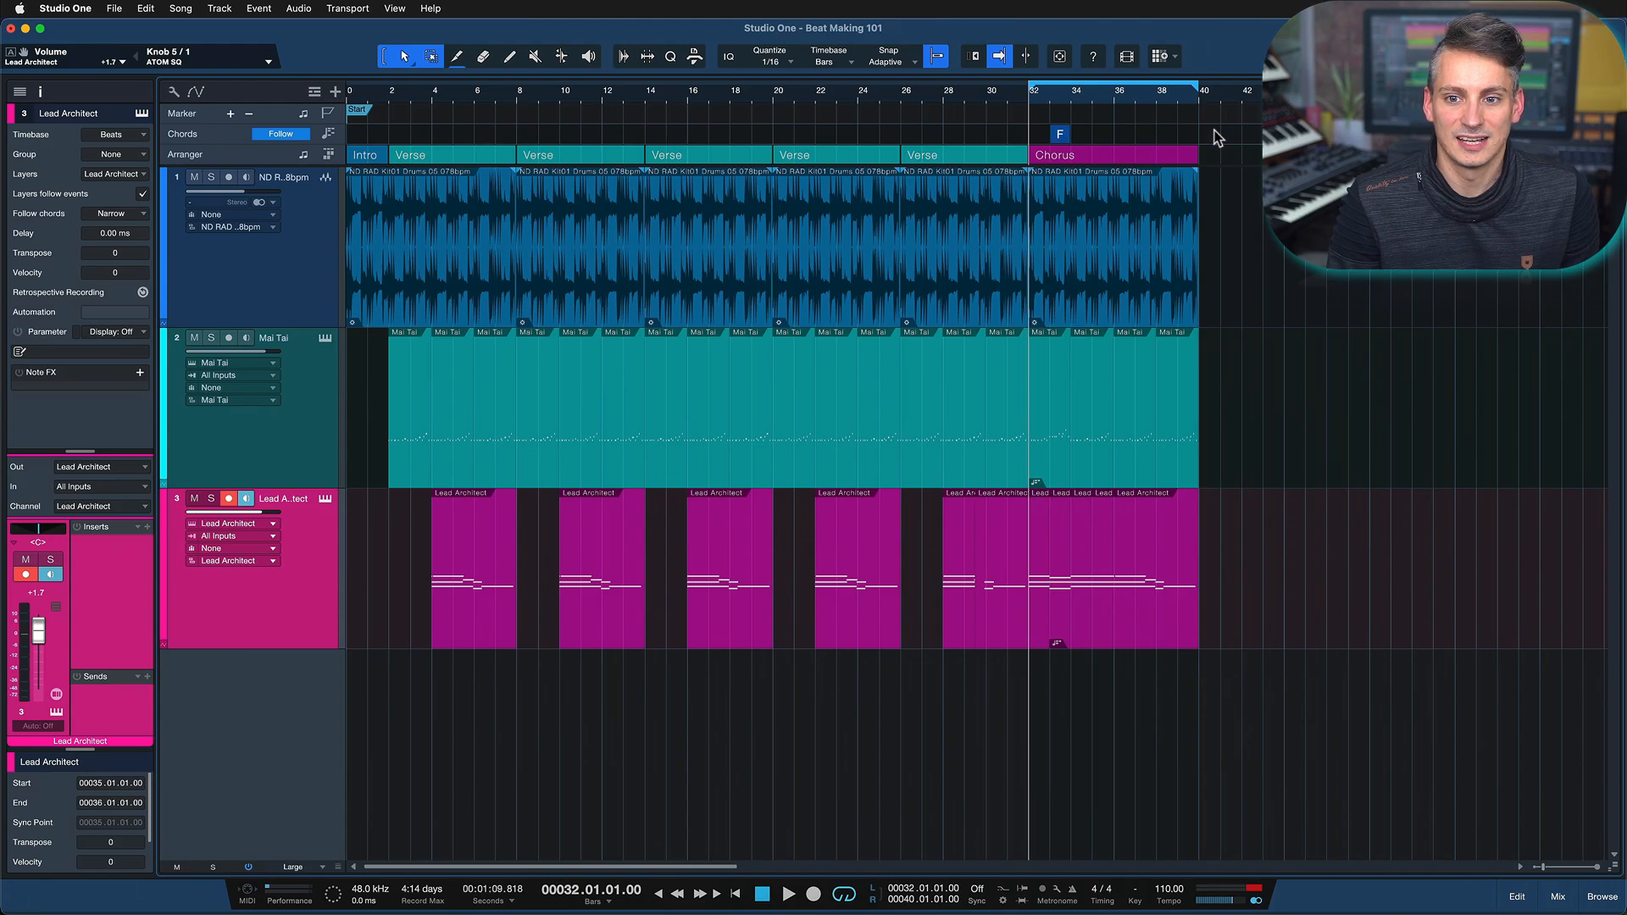
scroll(1188, 95, "down", 8)
mouse_move(1552, 109)
left_mouse_down()
mouse_move(595, 111)
mouse_move(624, 121)
left_mouse_up()
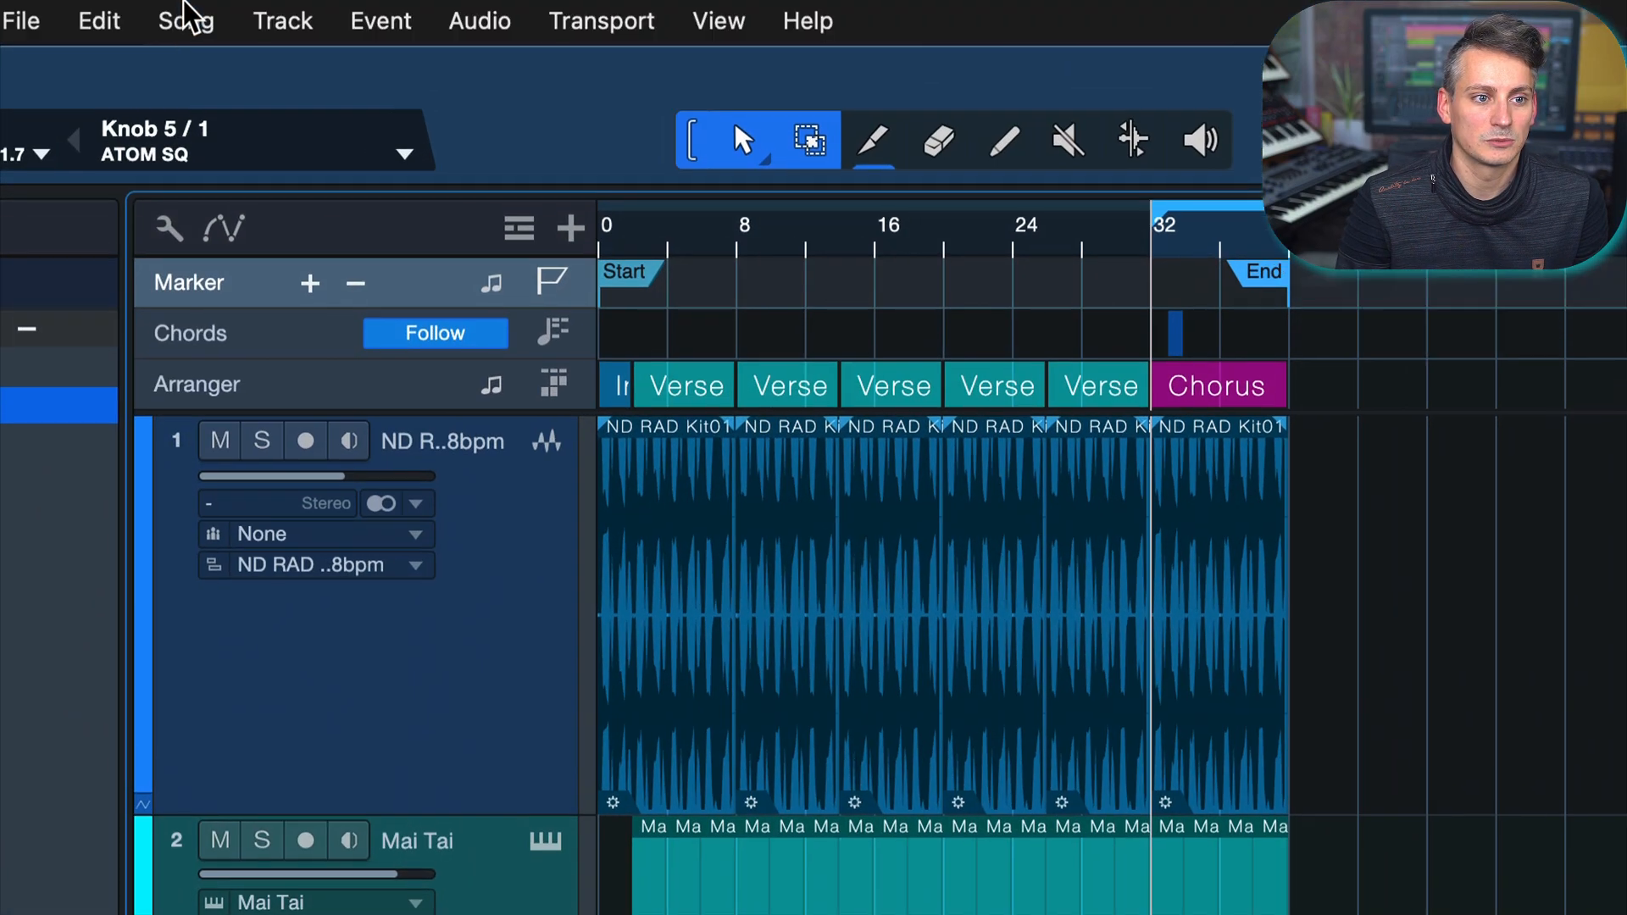
Start an Export Mixdown and set the export range to Between Song Start/End Marker
left_click(180, 4)
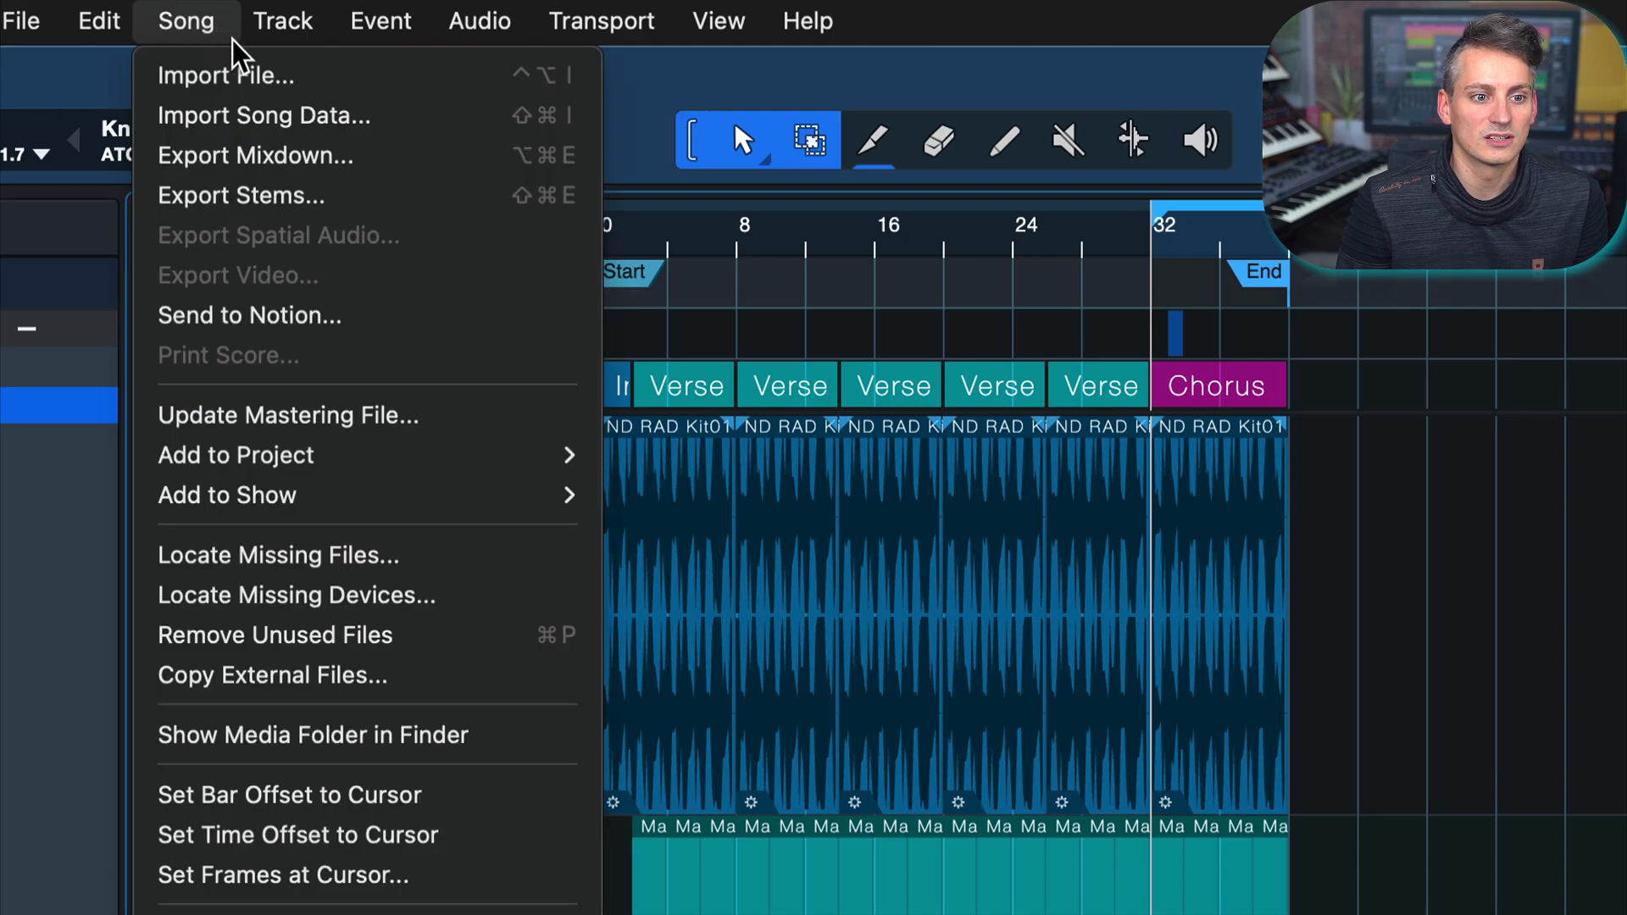
mouse_move(186, 17)
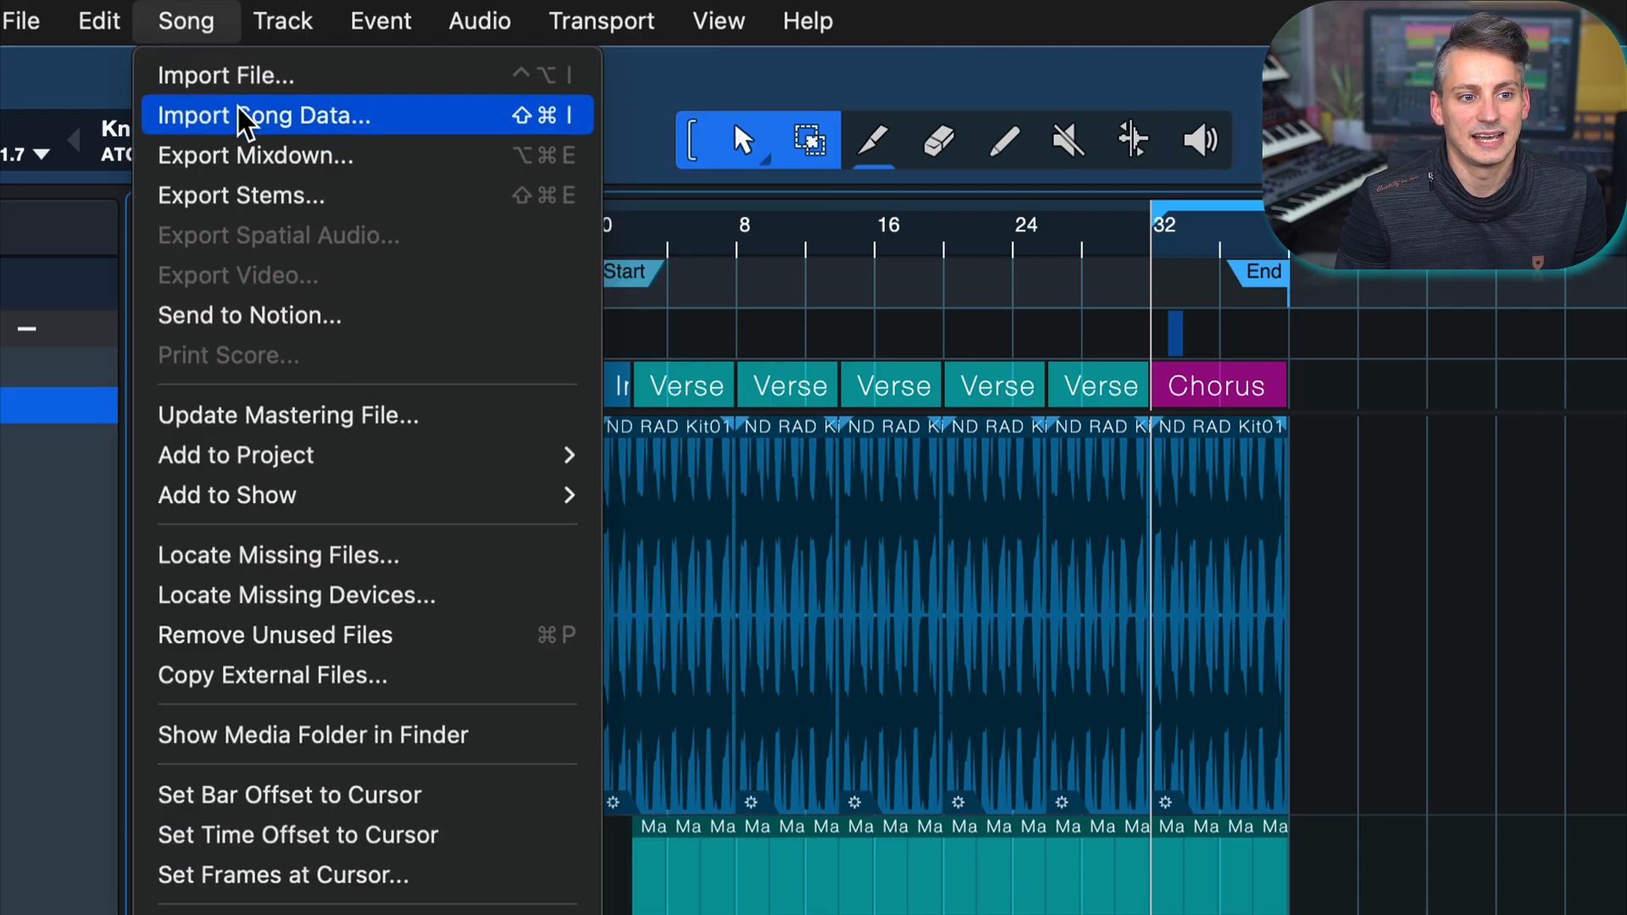
left_click(263, 155)
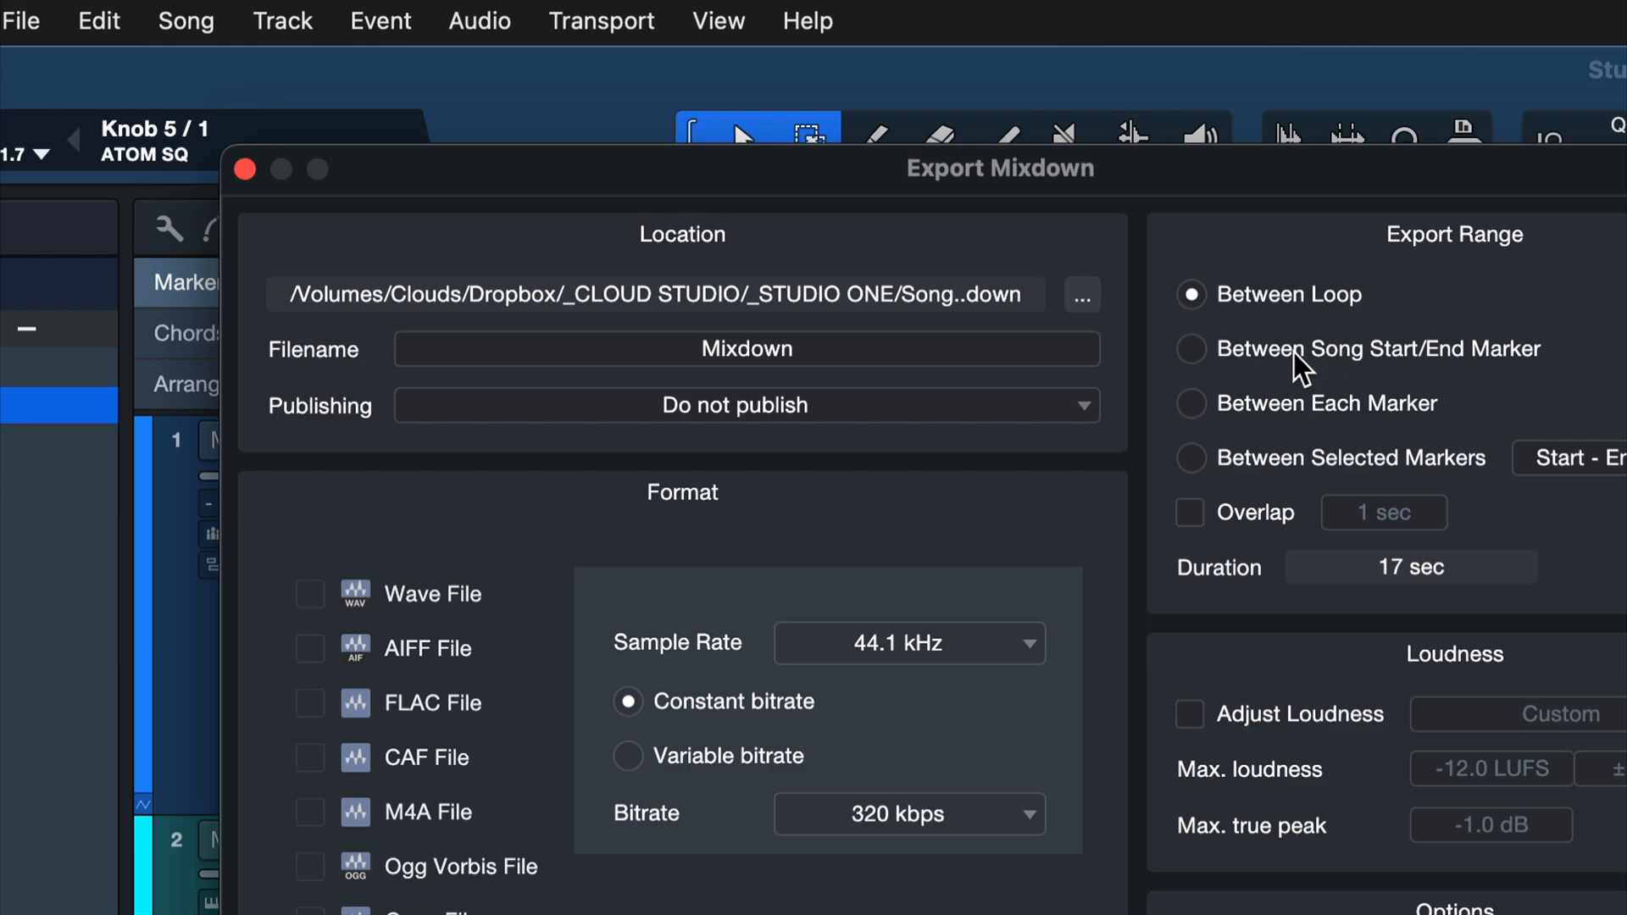
left_click(1191, 348)
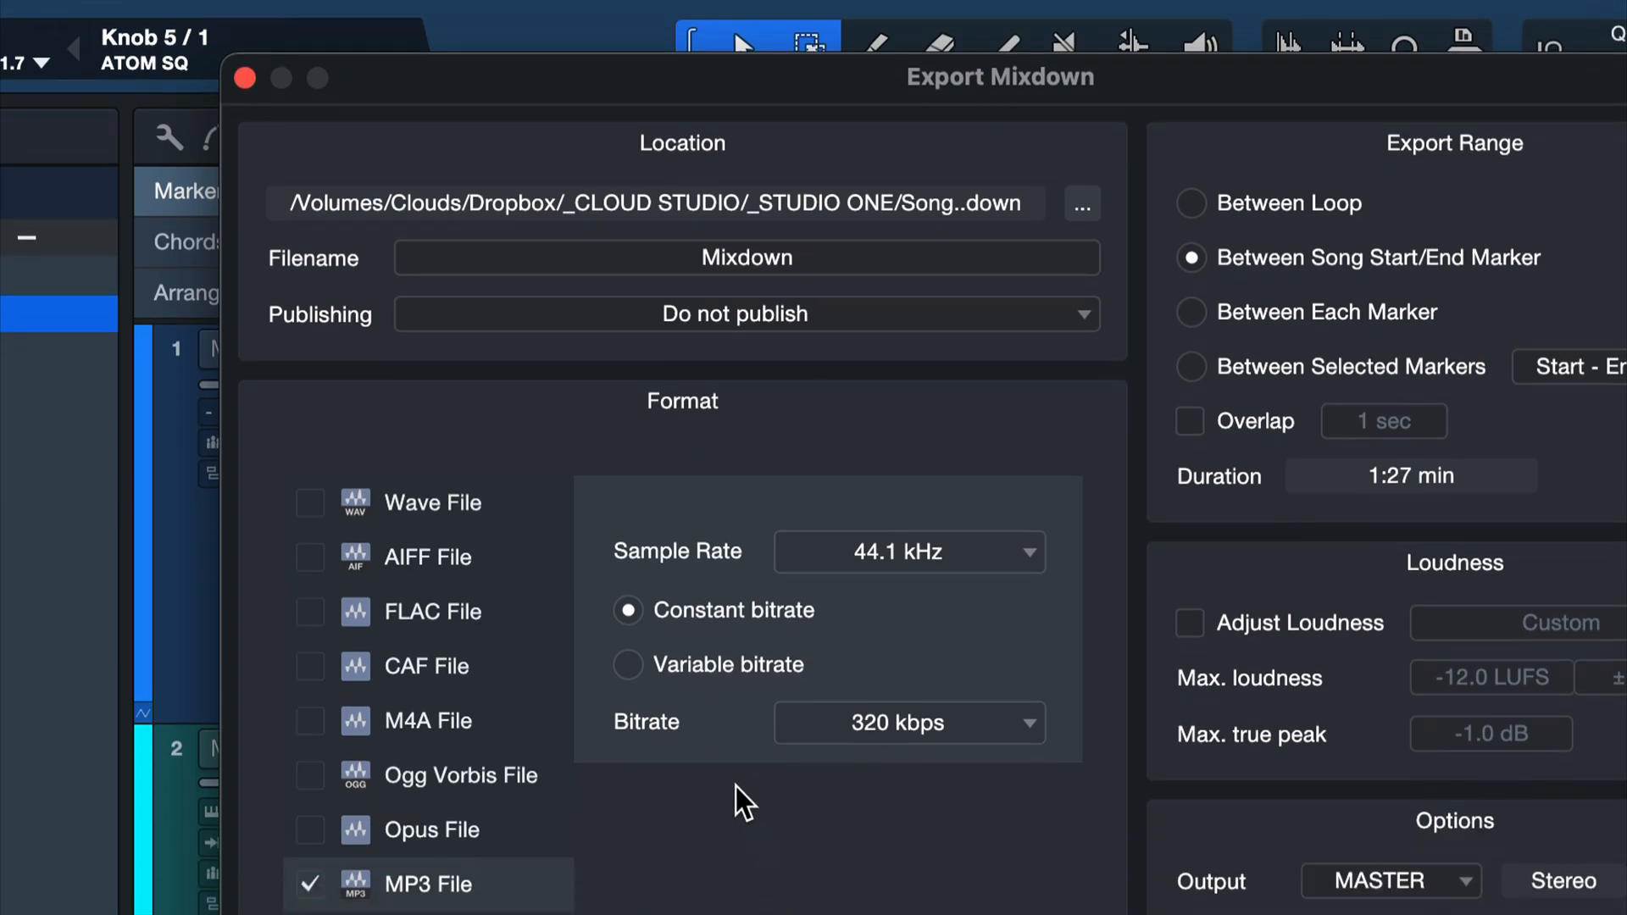
Try adding Wave, AIFF and FLAC as export formats alongside MP3, and view the Wave settings
left_click(313, 507)
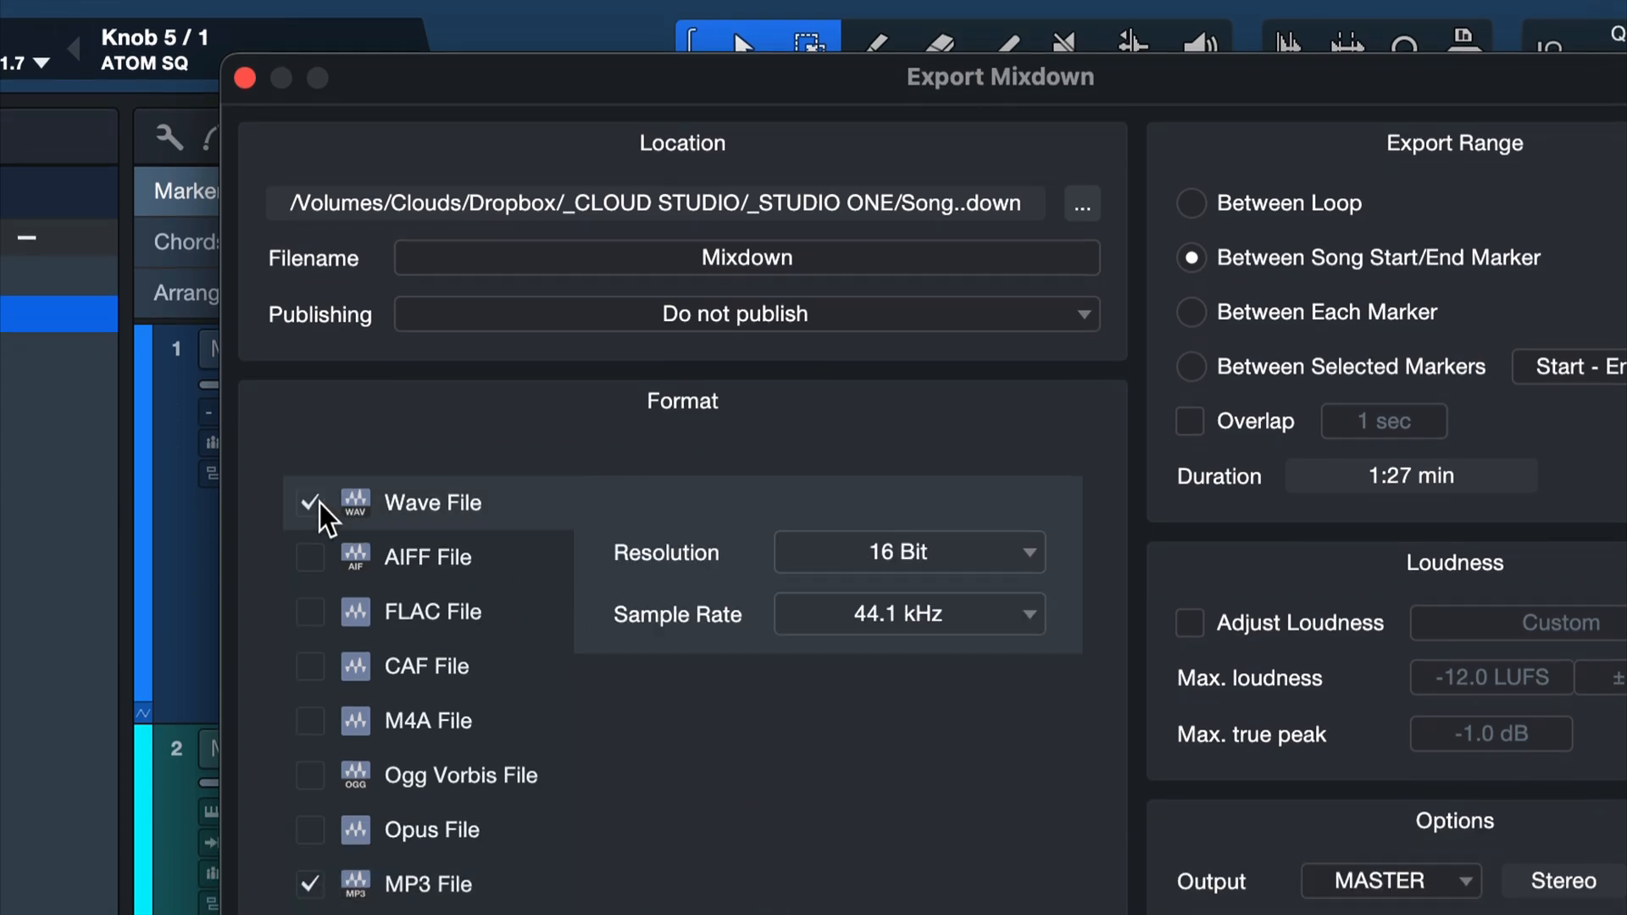
left_click(309, 559)
left_click(308, 608)
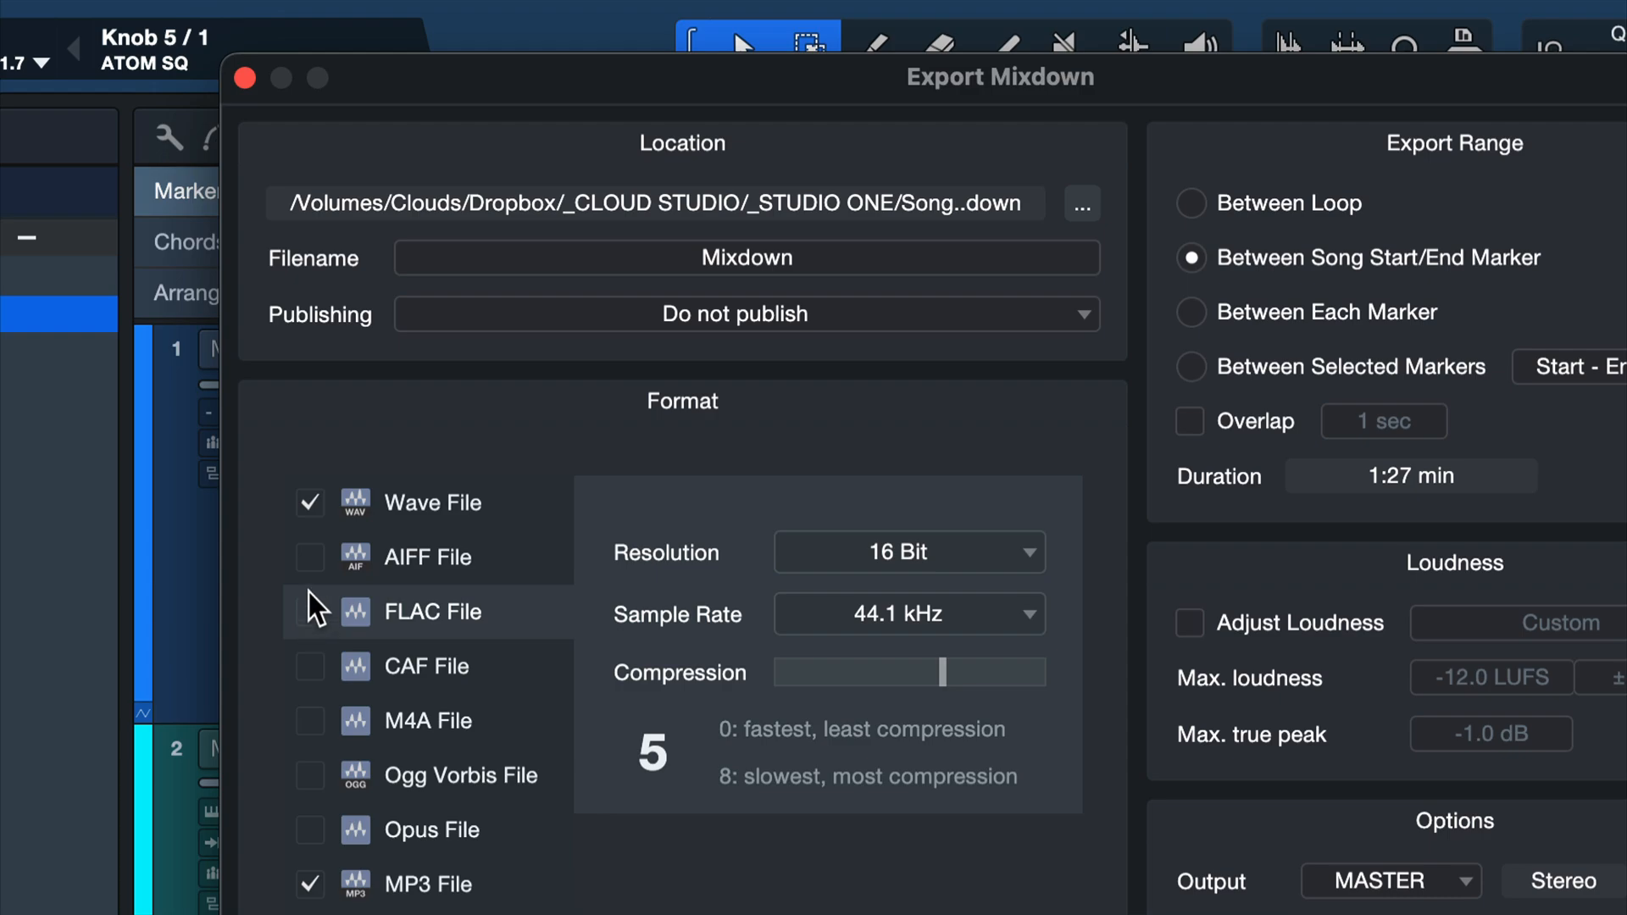
left_click(394, 513)
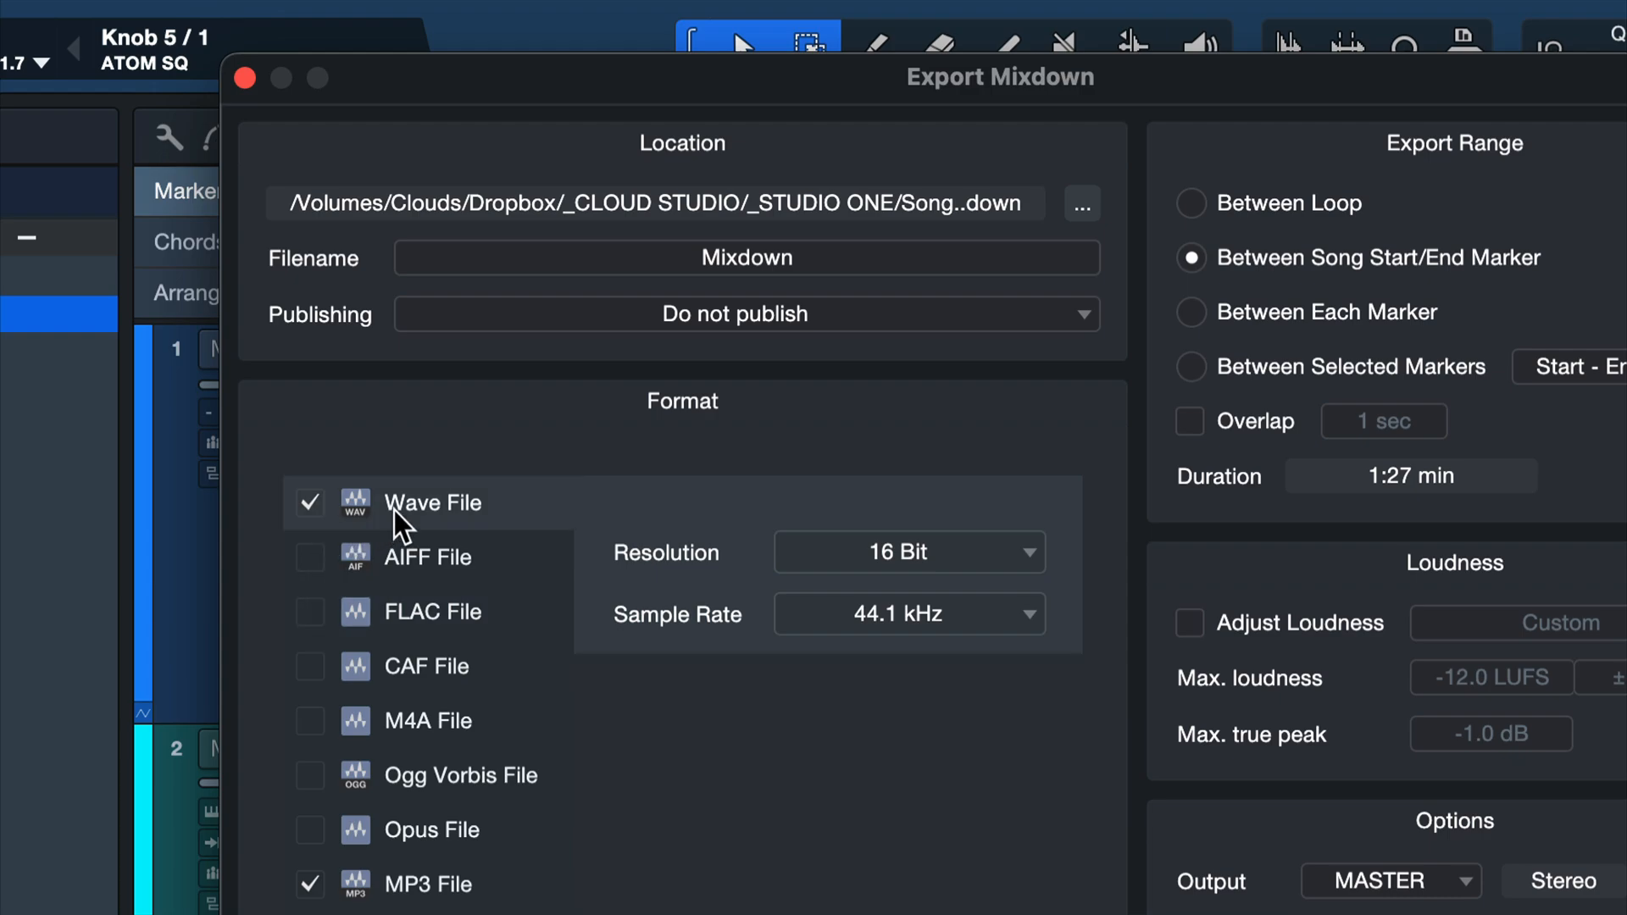
Keep the MP3 format at a constant bitrate of 320 kbps and export the mixdown
left_click(416, 868)
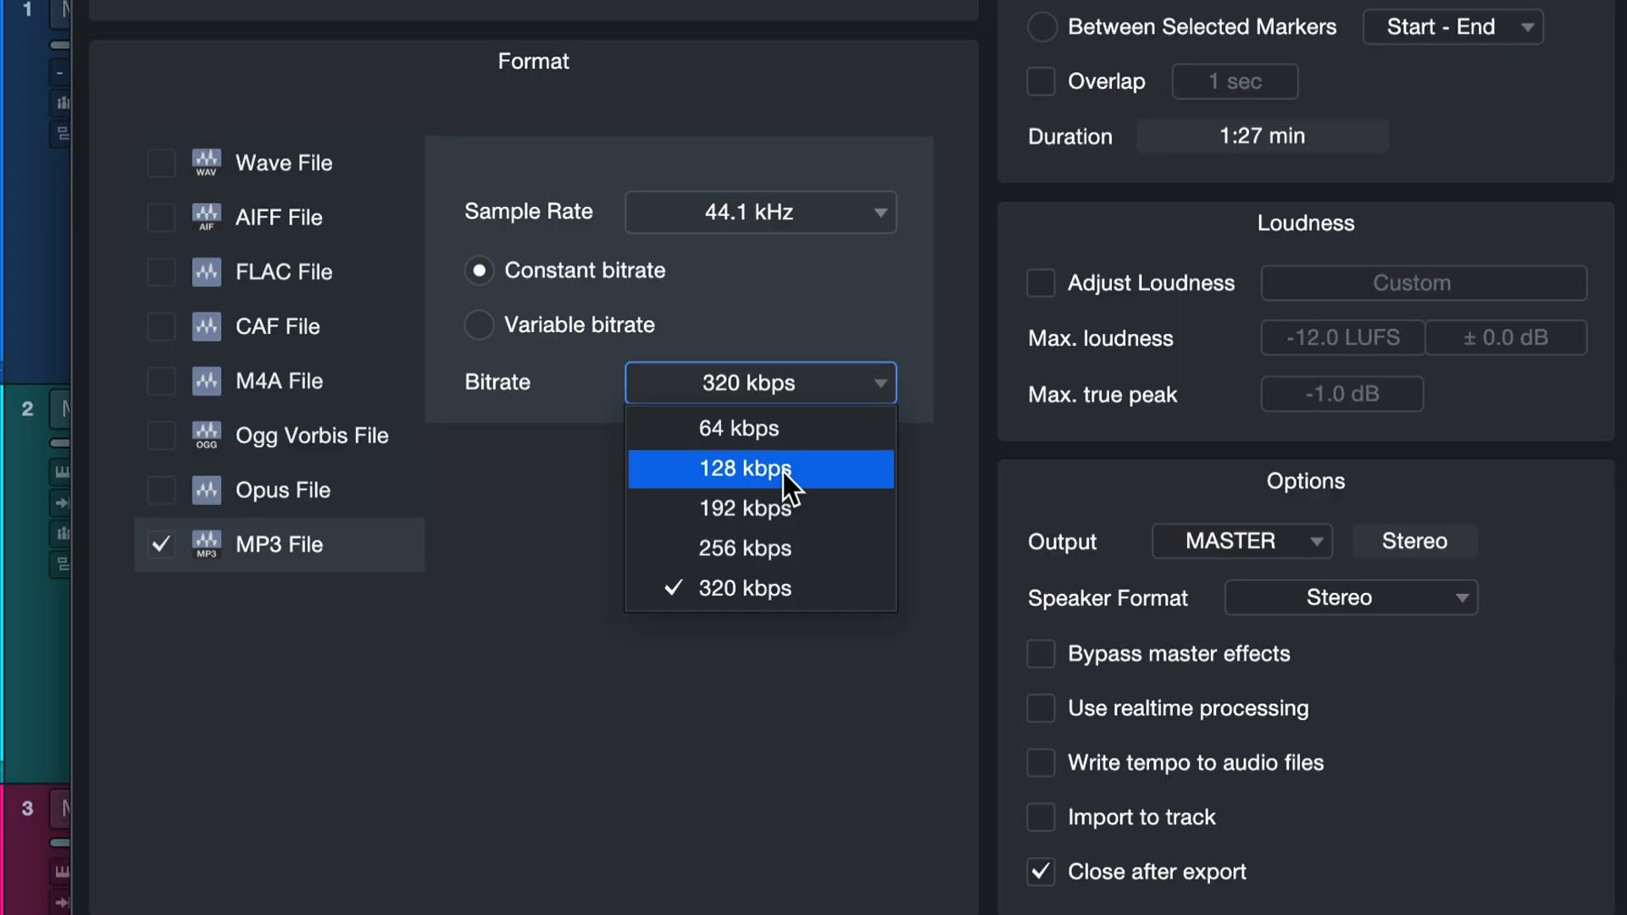
left_click(778, 587)
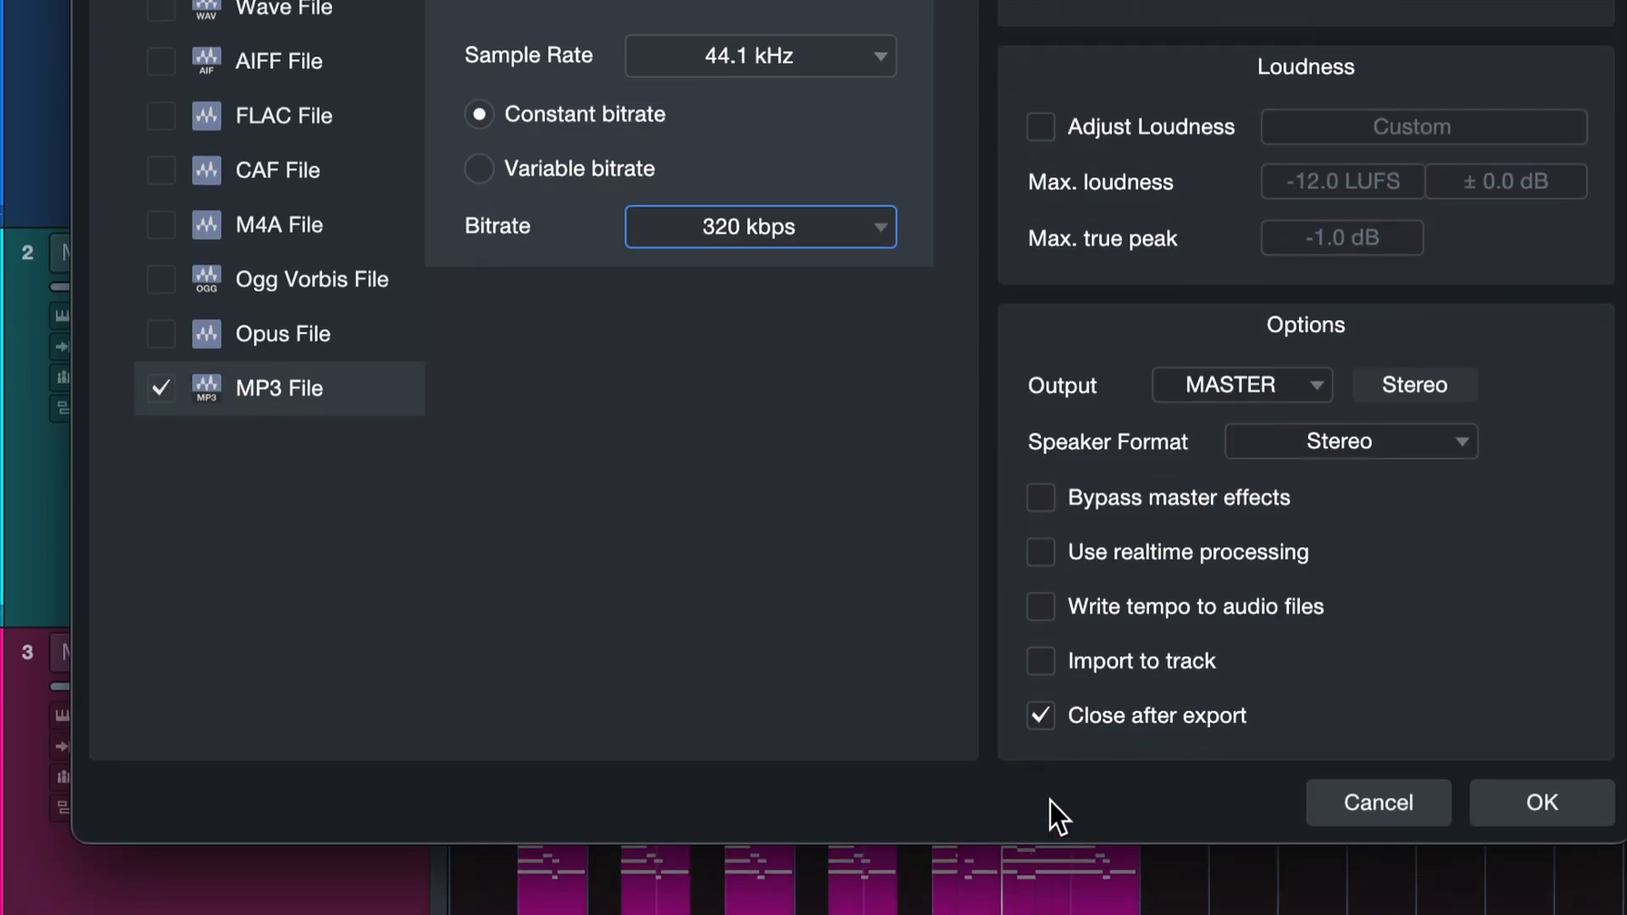
left_click(1539, 802)
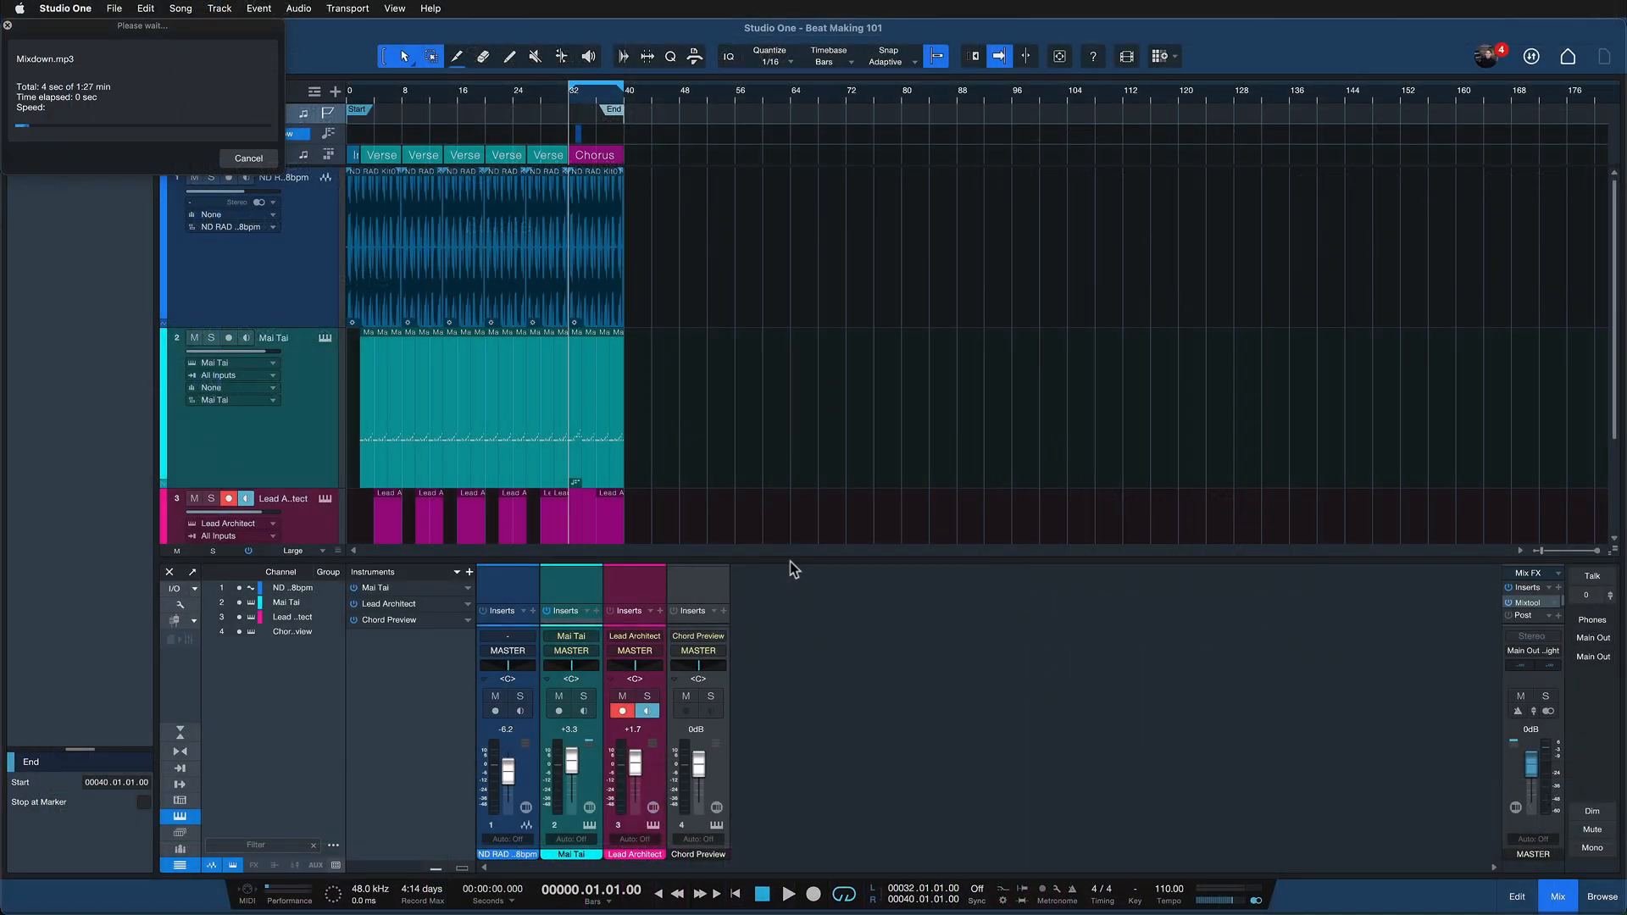